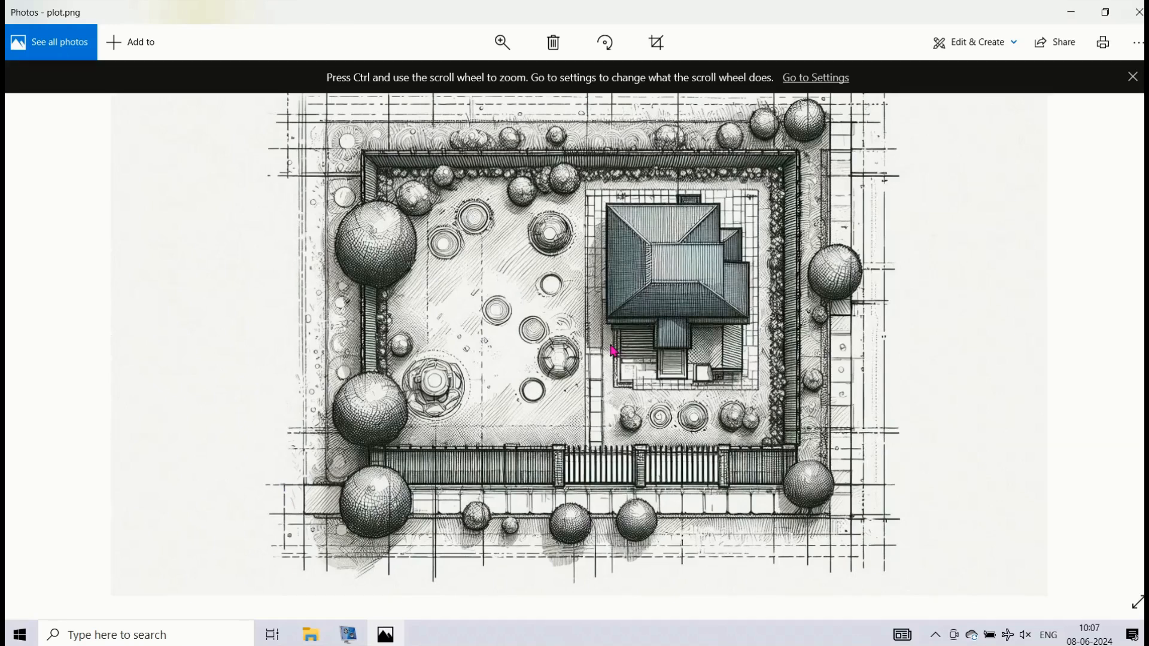
# - Examine the hand-drawn plot plan in plot.png, including the house, boundary fence, gate and trees
pyautogui.keyDown('ctrl'); pyautogui.scroll(5, 613, 350); pyautogui.keyUp('ctrl')
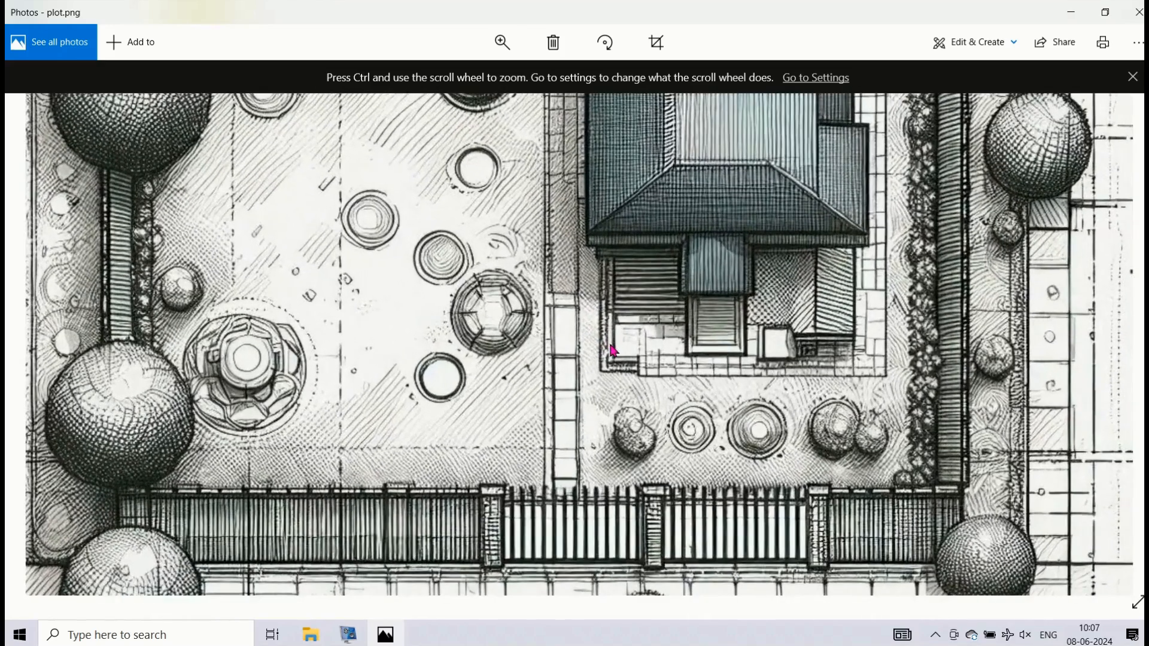
pyautogui.keyDown('ctrl'); pyautogui.scroll(-5, 613, 350); pyautogui.keyUp('ctrl')
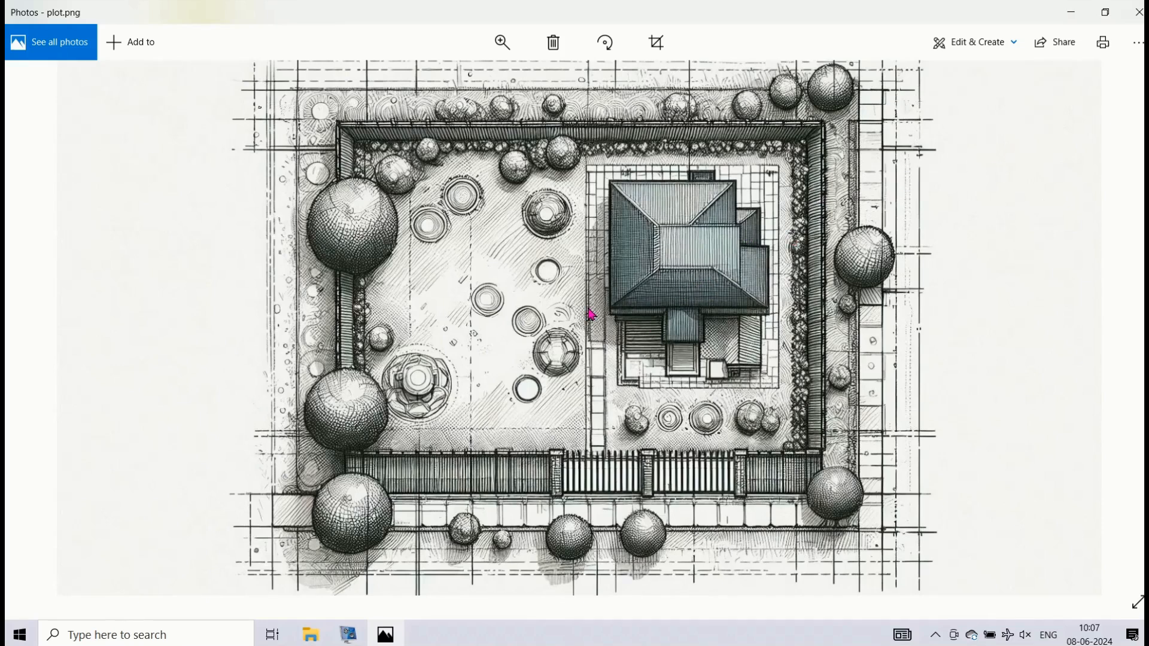
pyautogui.moveTo(588, 308); pyautogui.dragTo(542, 301)
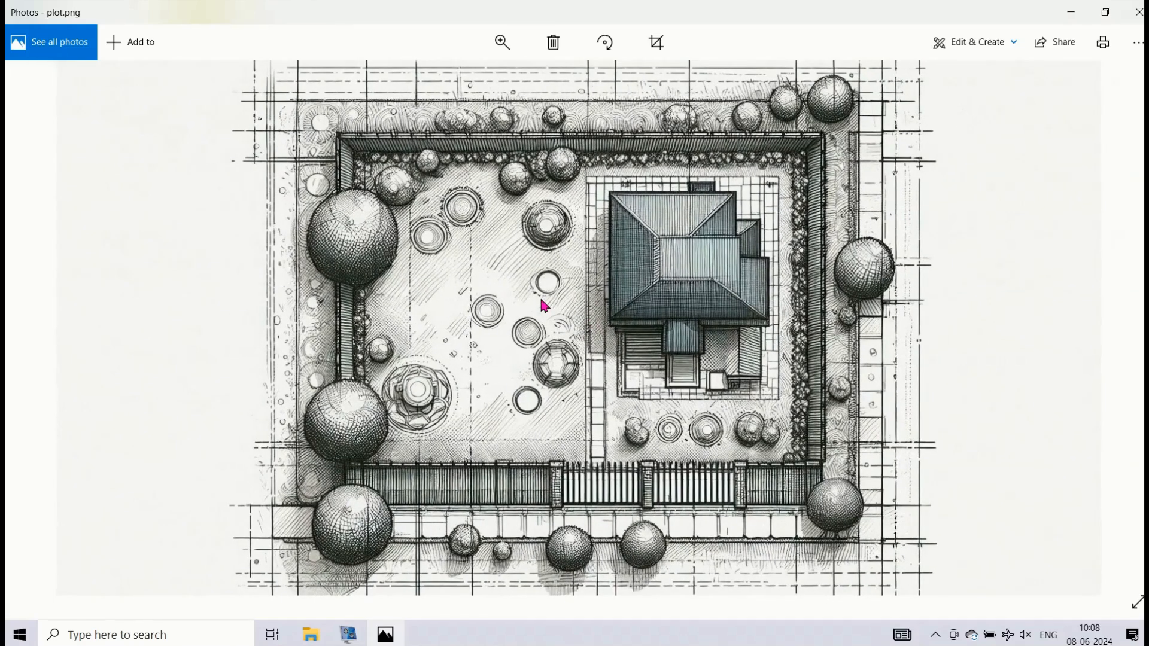
pyautogui.scroll(-1, 541, 300)
pyautogui.scroll(2, 541, 299)
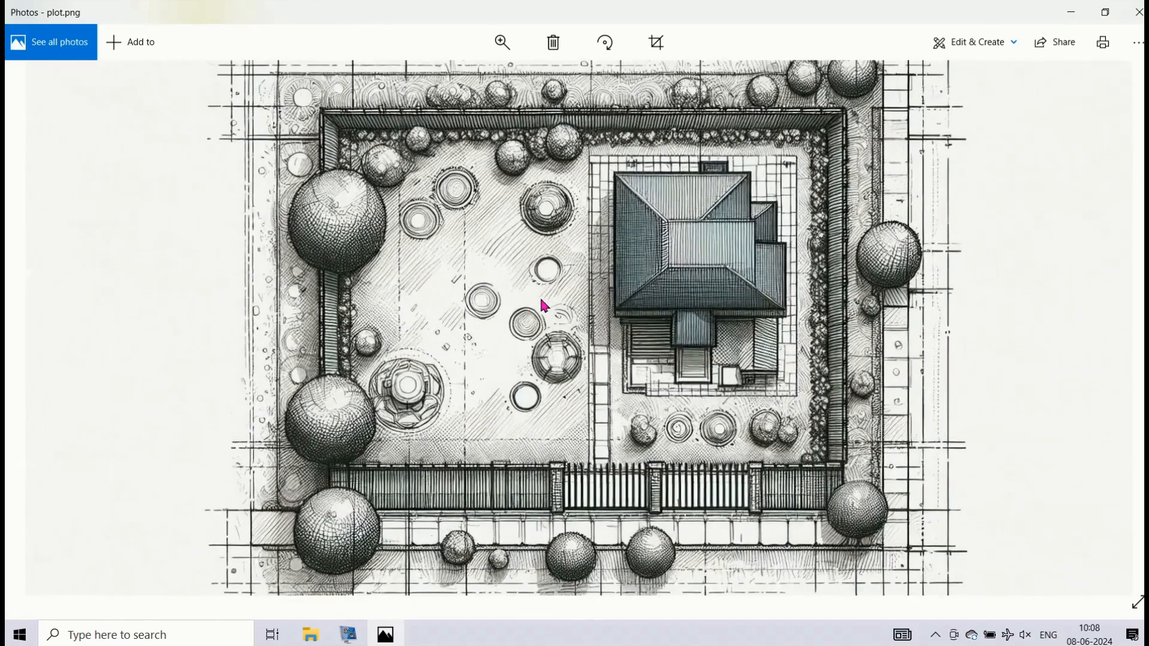
pyautogui.scroll(-1, 541, 301)
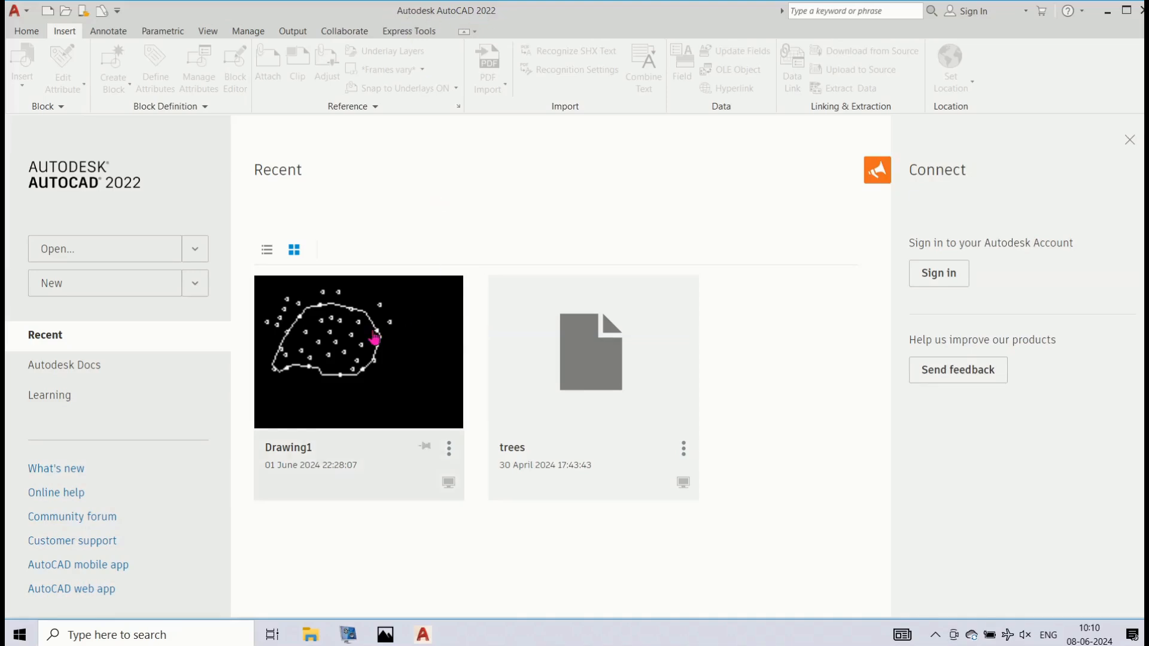
# - Start a new drawing in AutoCAD and choose Decimal as the length type in its drawing units
pyautogui.click(106, 292)
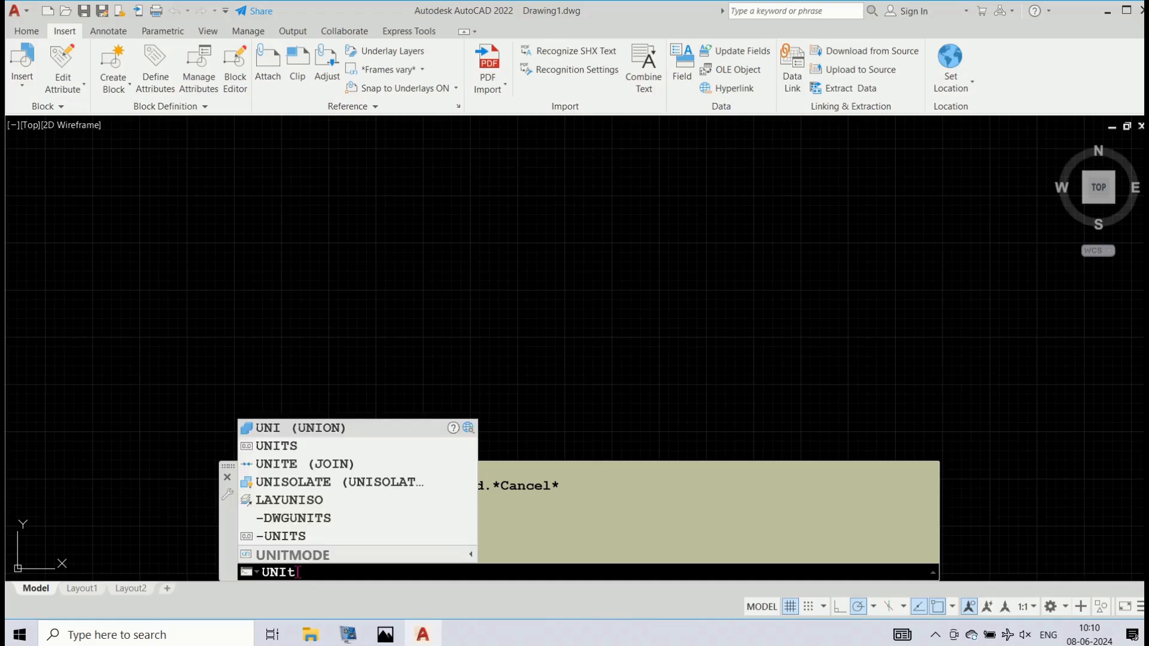
pyautogui.write('t')
pyautogui.press('Return')
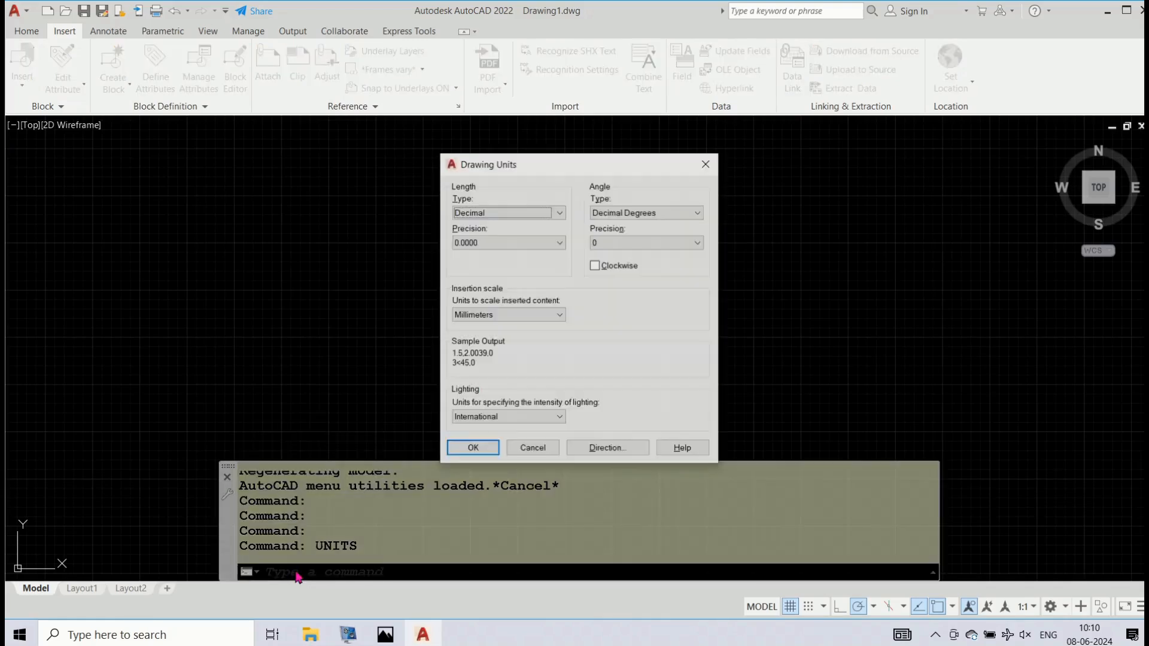
pyautogui.moveTo(567, 157); pyautogui.dragTo(531, 134)
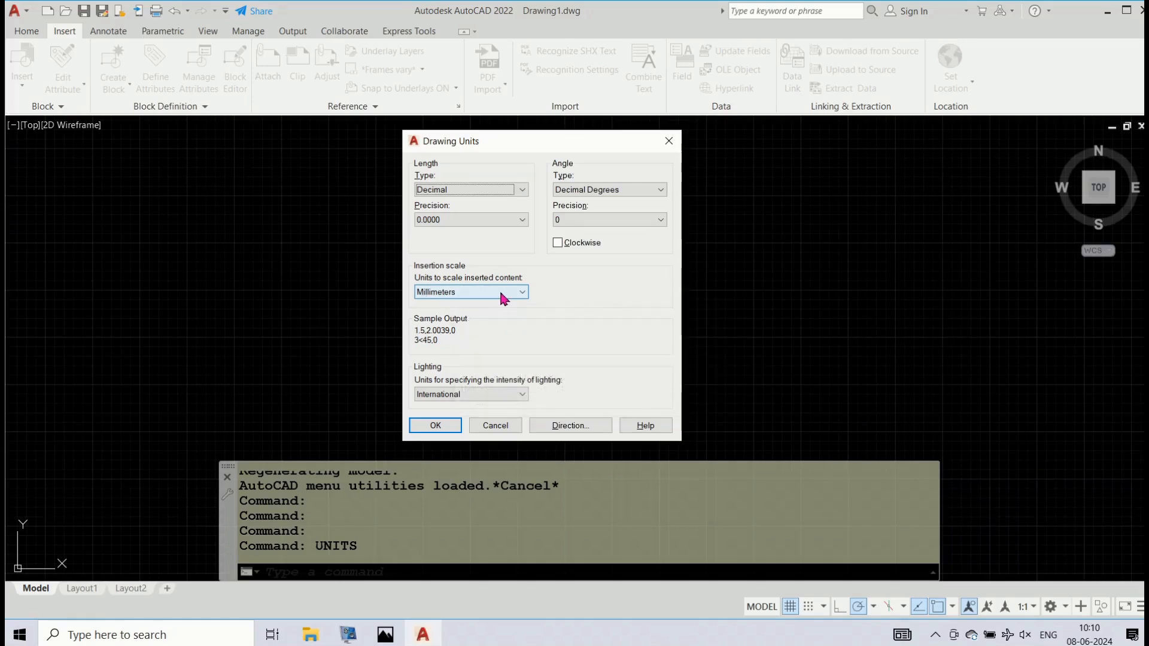
pyautogui.click(523, 192)
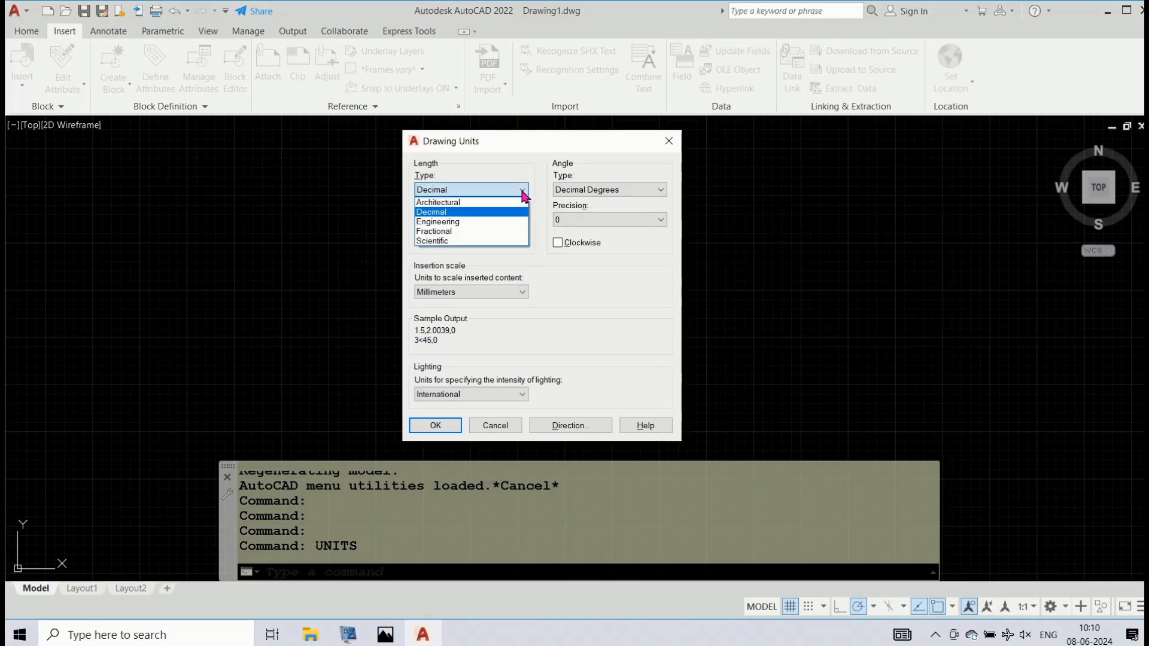
pyautogui.click(482, 213)
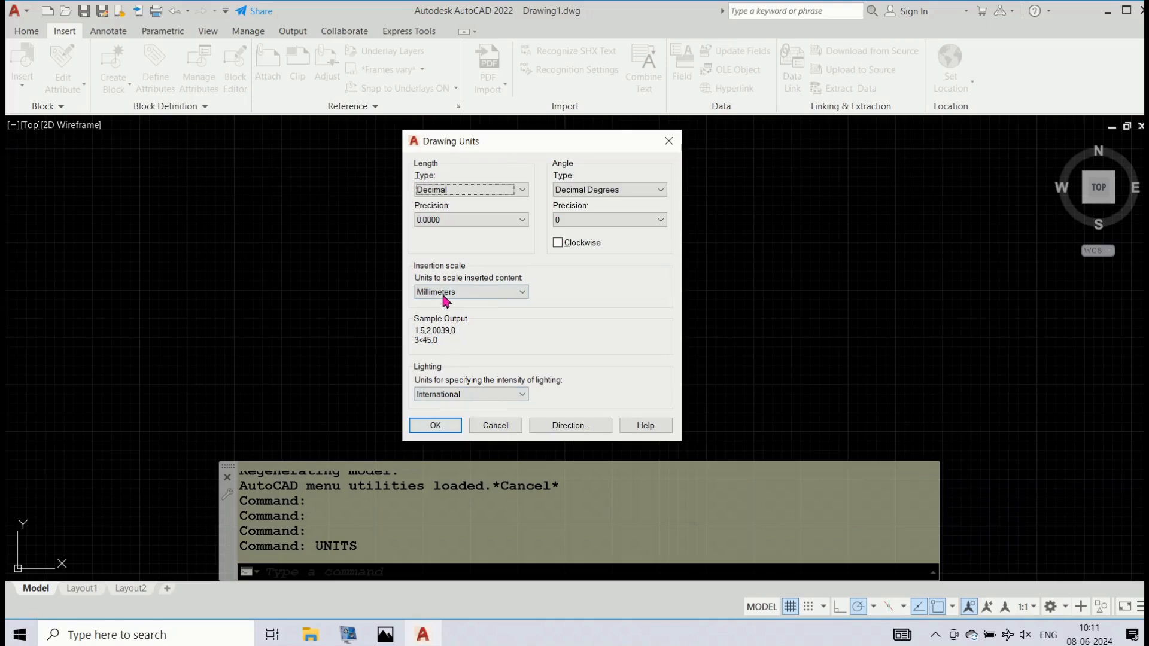
# - Try the Architectural length type in the drawing units with Millimeters as the insertion scale
pyautogui.click(521, 190)
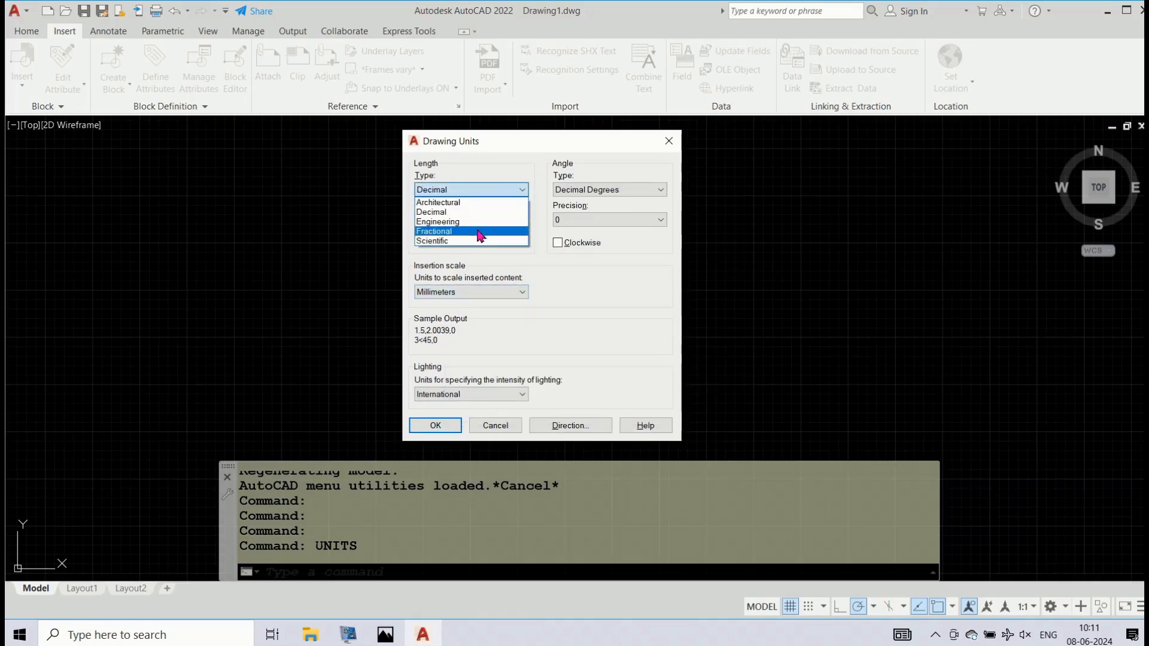
pyautogui.click(482, 203)
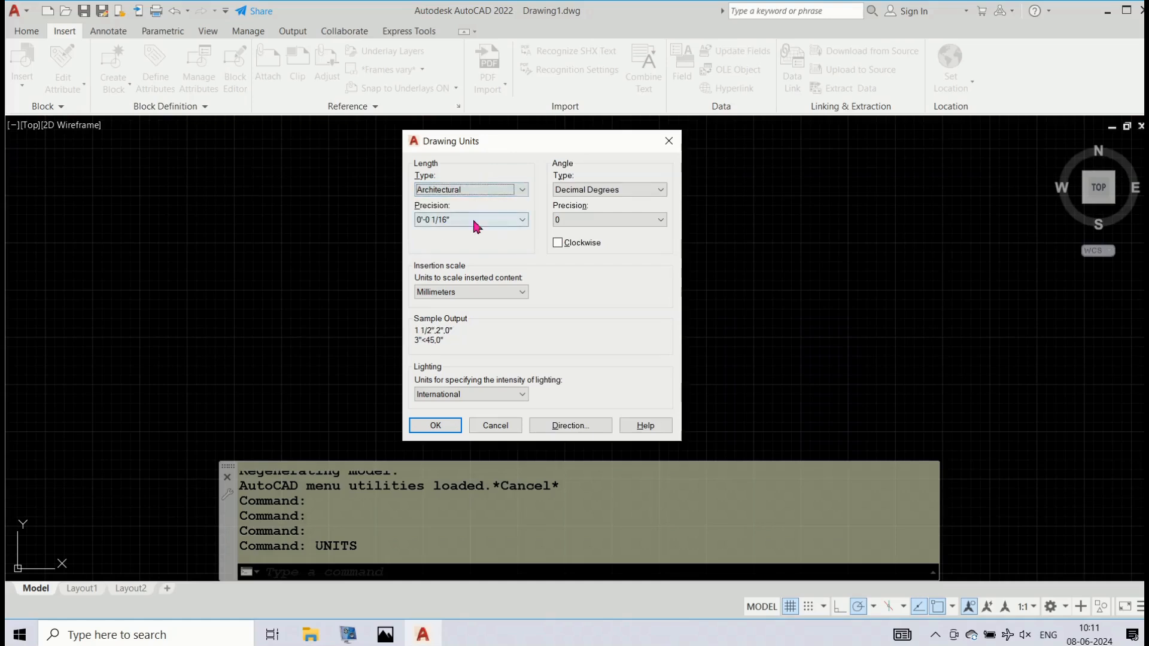
pyautogui.click(523, 191)
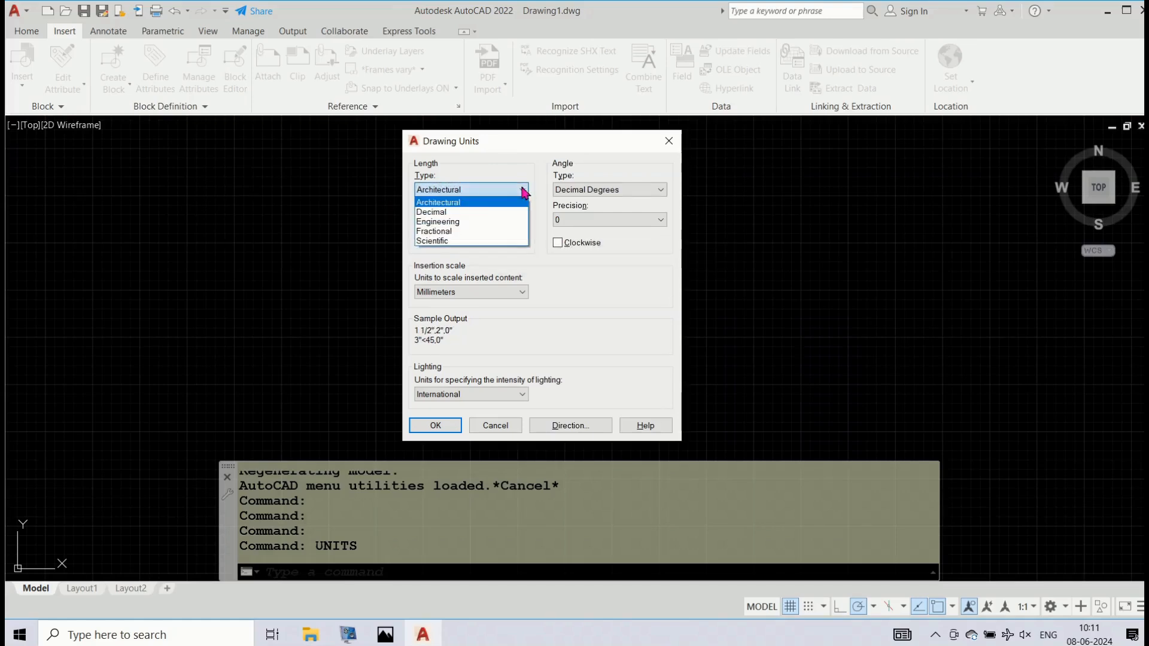
pyautogui.click(481, 213)
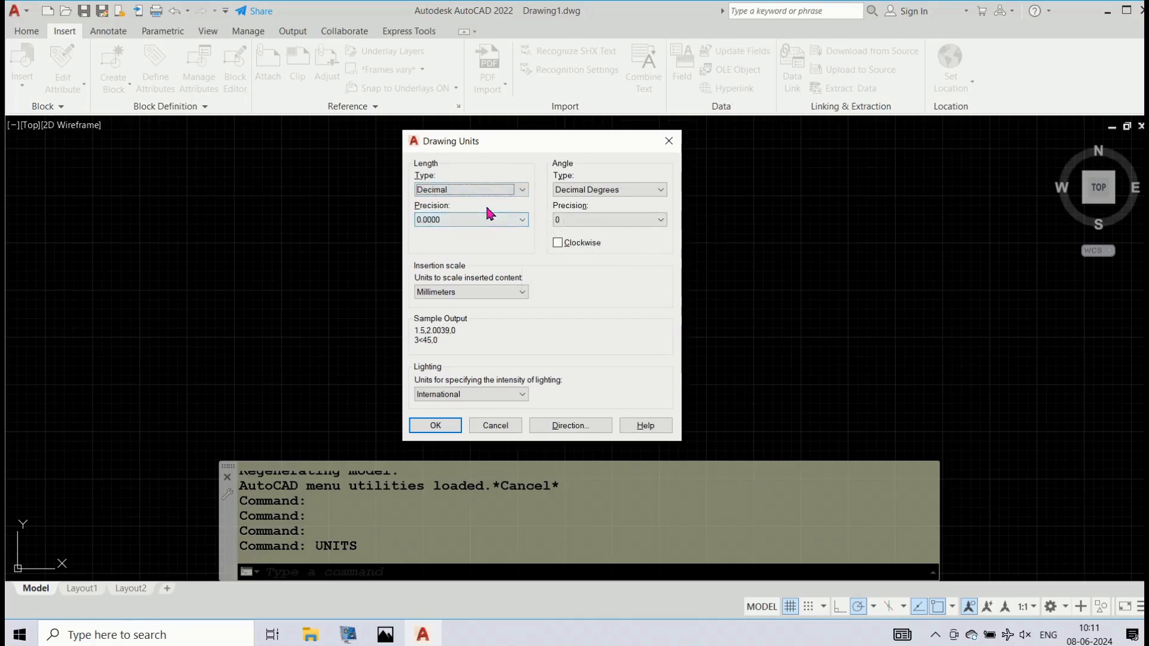
pyautogui.click(523, 190)
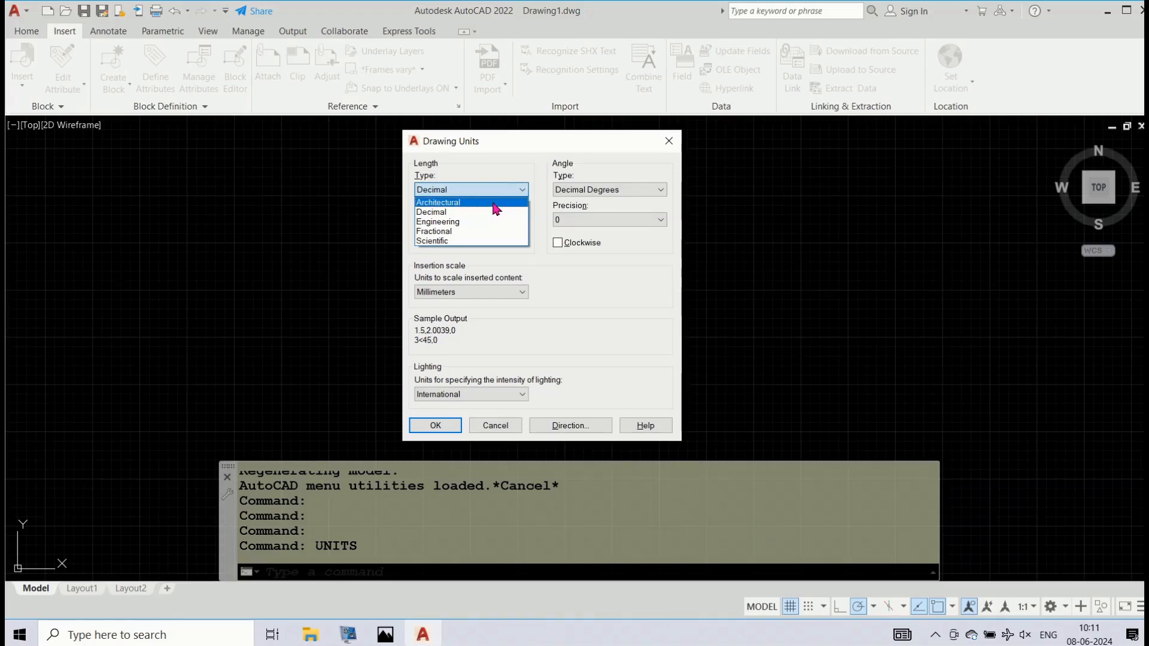
pyautogui.click(496, 203)
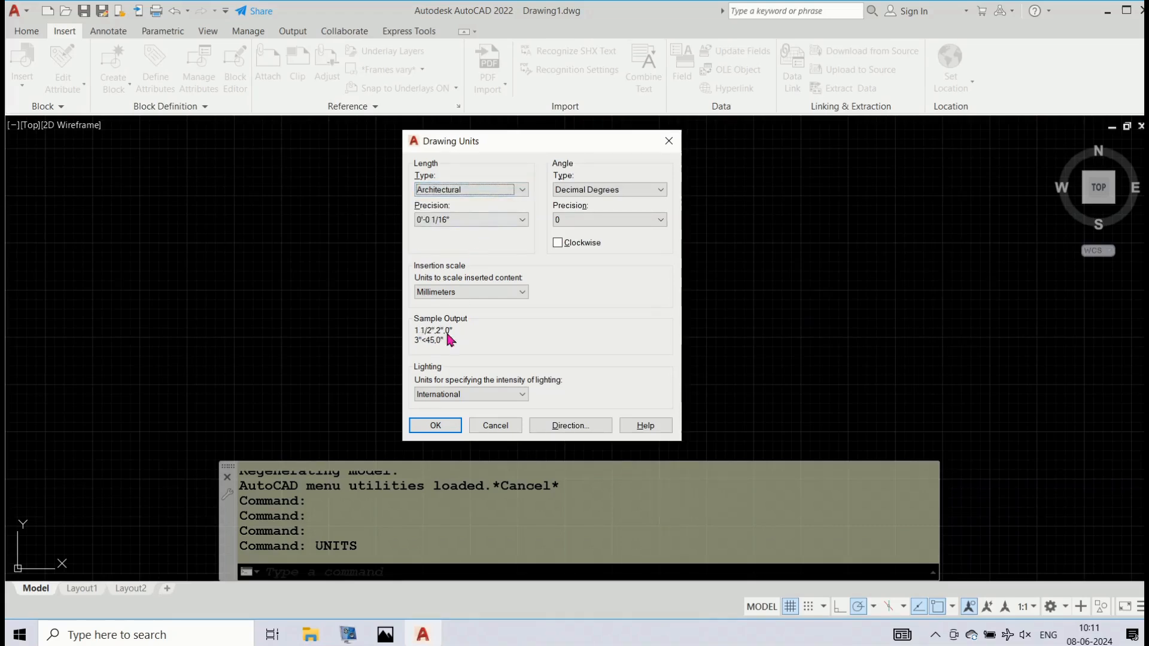
pyautogui.click(436, 425)
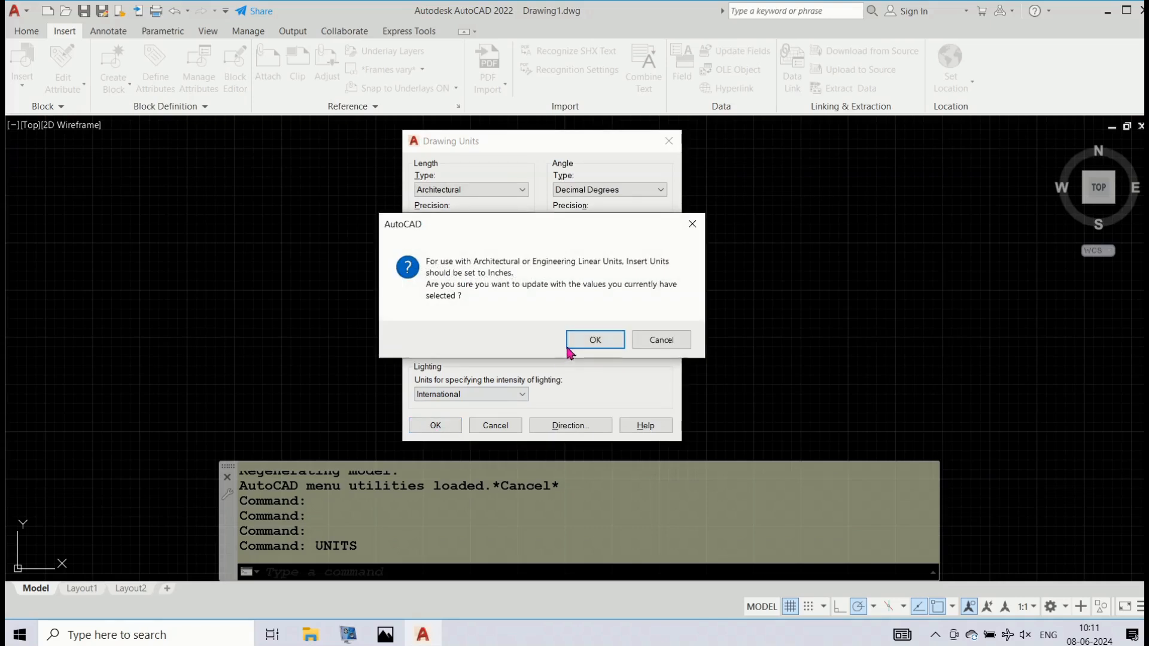
pyautogui.click(661, 339)
# - Set the drawing's length type to Decimal and apply the units settings
pyautogui.click(524, 193)
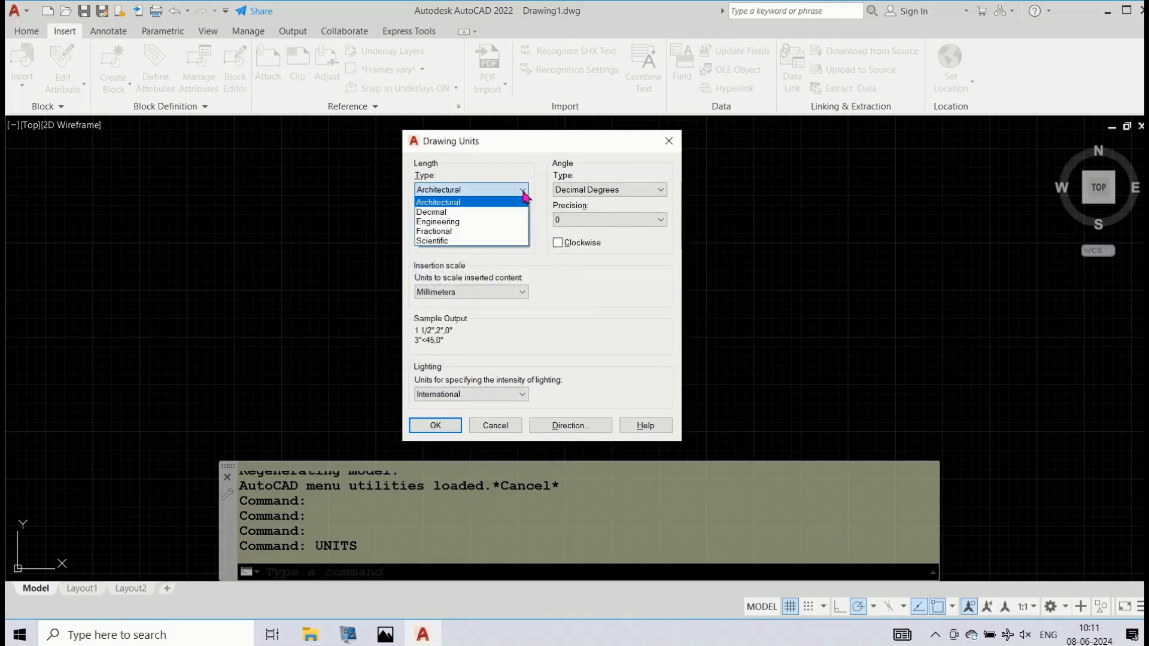
pyautogui.click(483, 213)
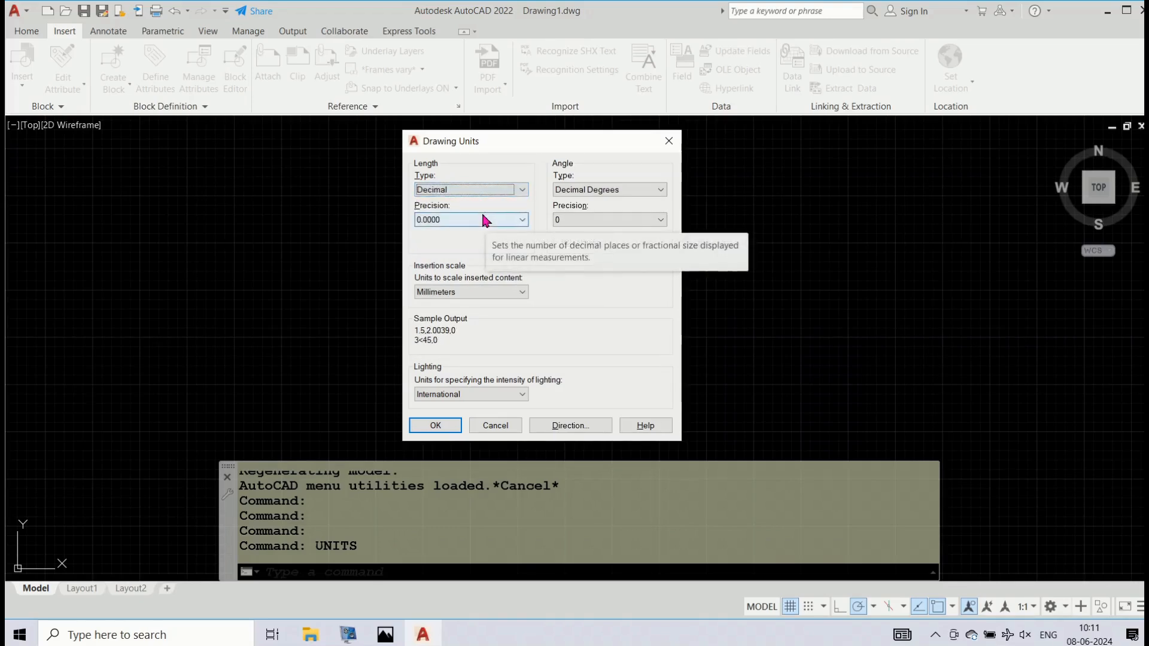
pyautogui.click(447, 430)
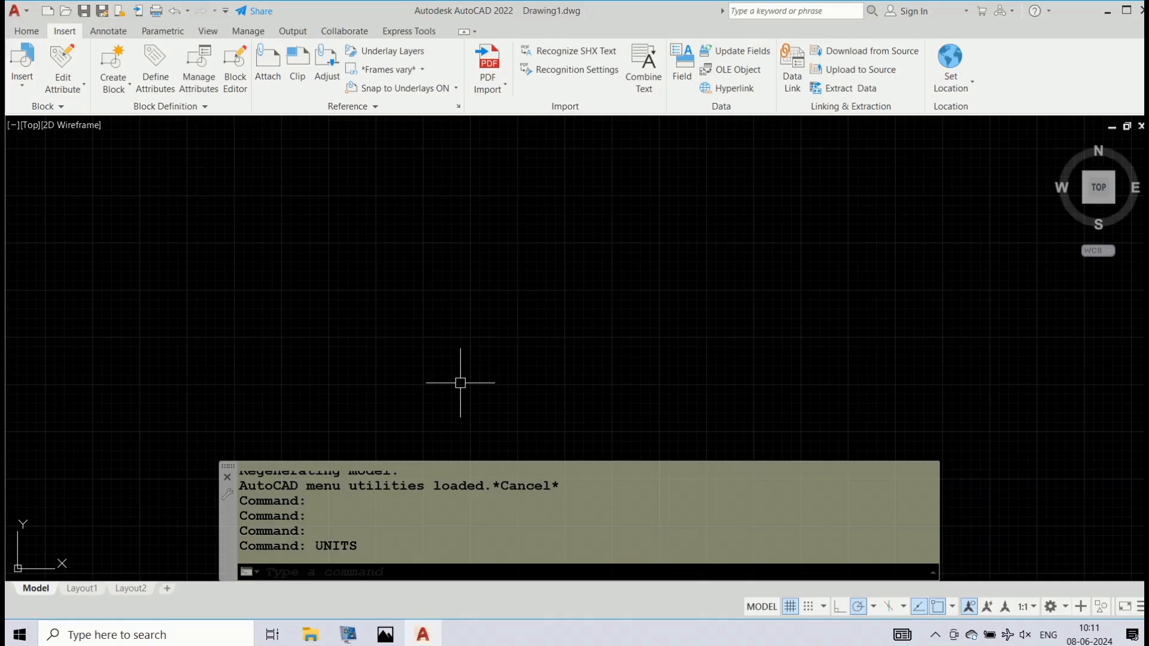
# - Turn the UCS icon on with the UCSICON command
pyautogui.write('uc')
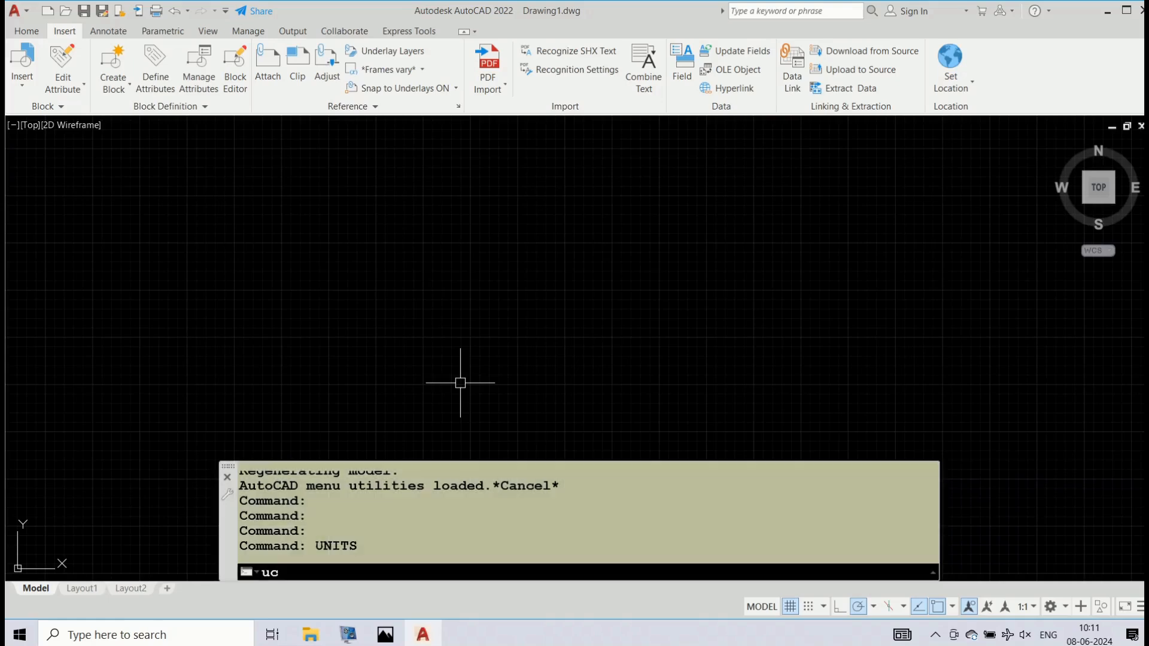
pyautogui.write('sicon')
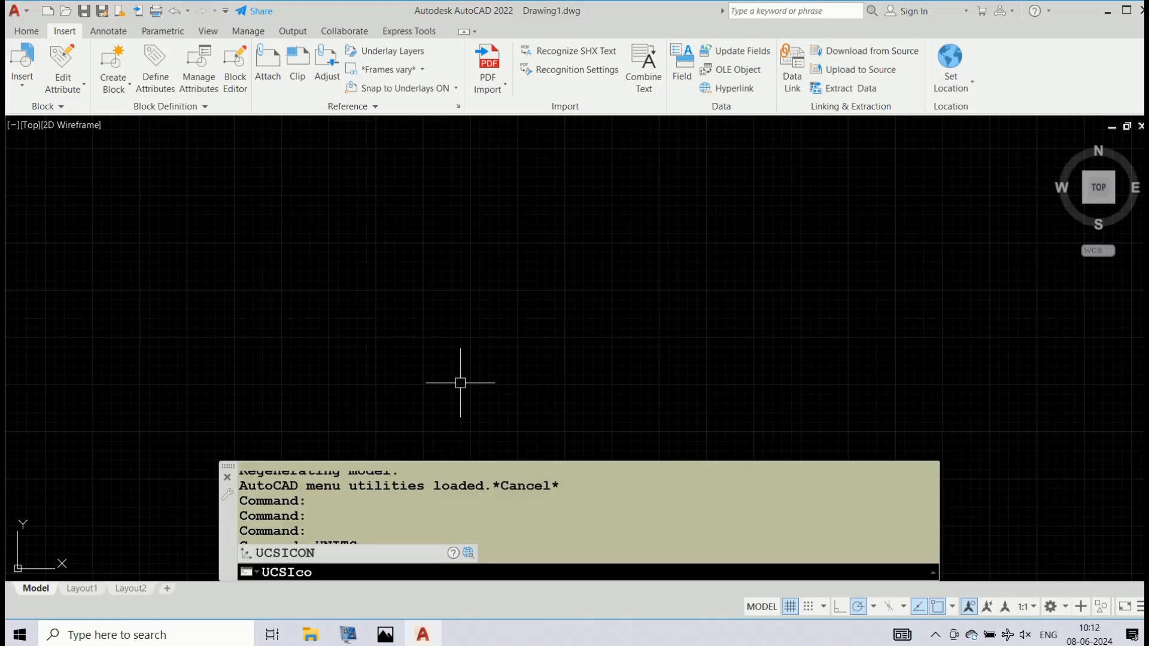
pyautogui.press('Return')
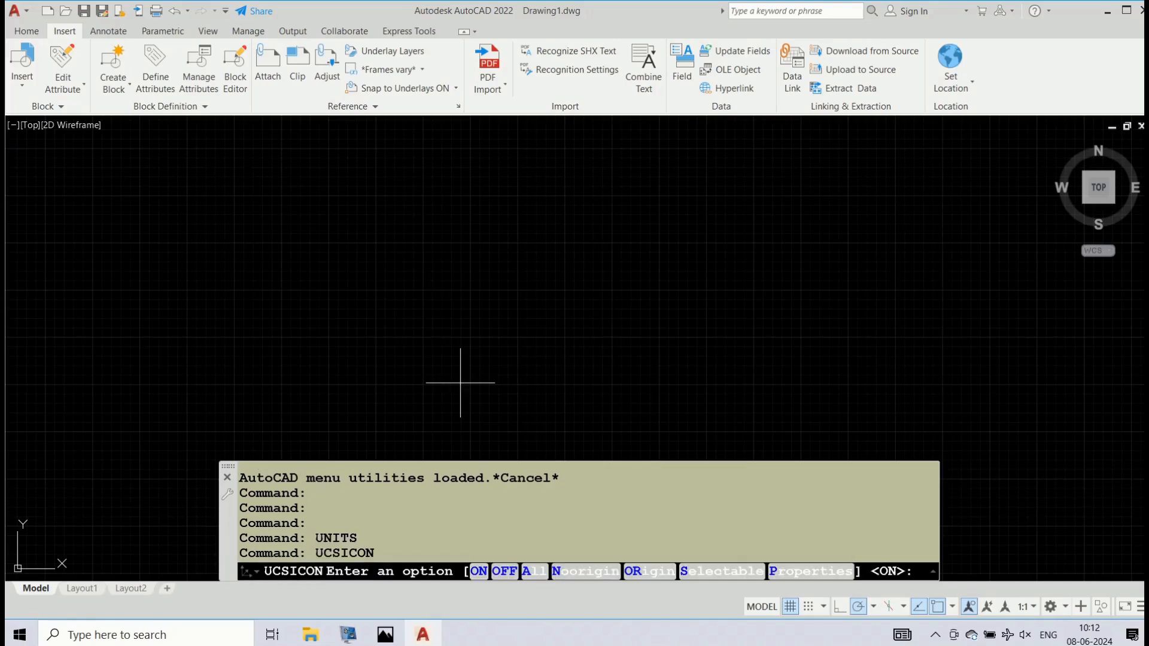
pyautogui.write('on')
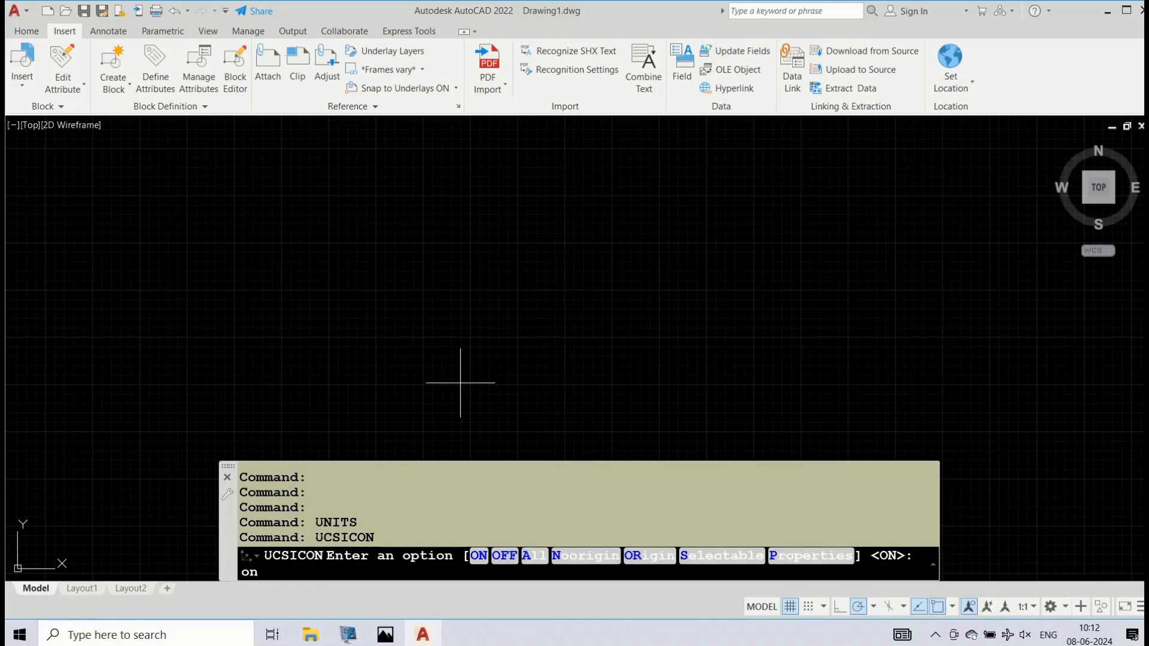
pyautogui.press('Return')
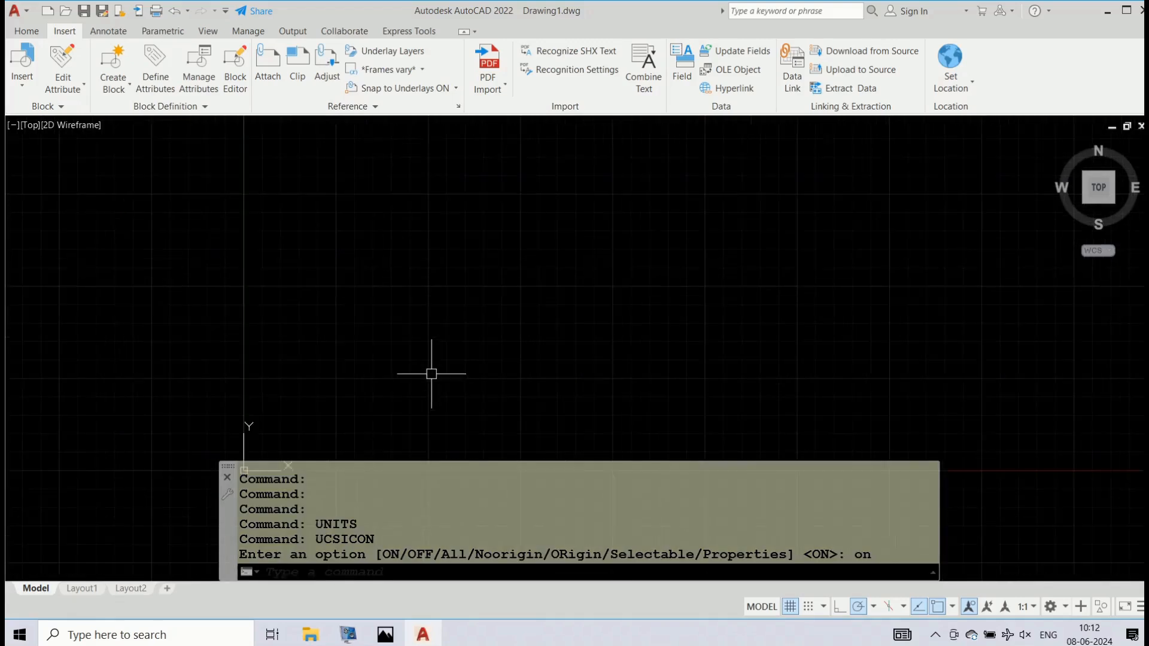
# - Draw a single vertical line from the origin 0,0 to the point 0,1
pyautogui.scroll(-2, 431, 374)
pyautogui.scroll(3, 431, 374)
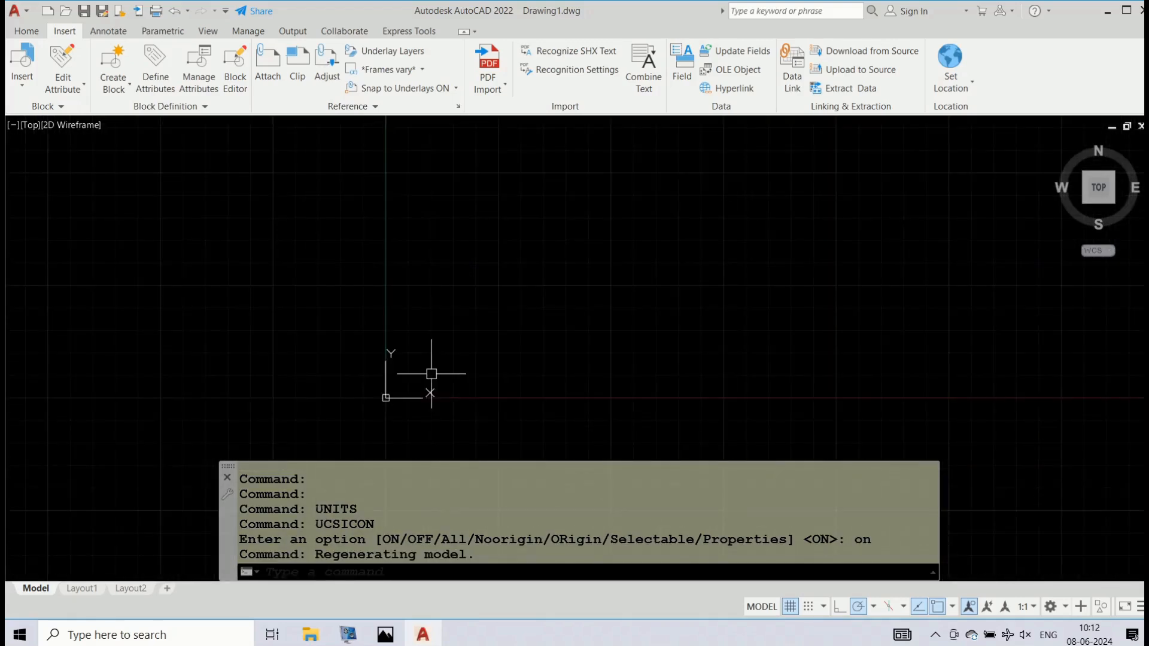
pyautogui.write('l')
pyautogui.press('Return')
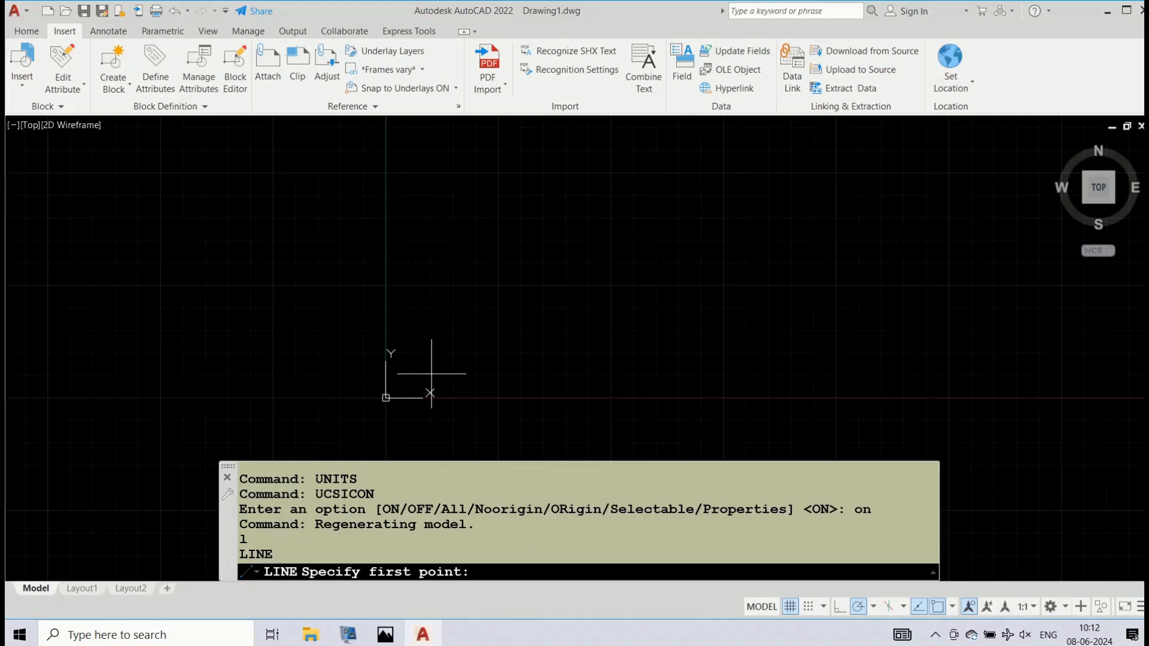
pyautogui.press('Return')
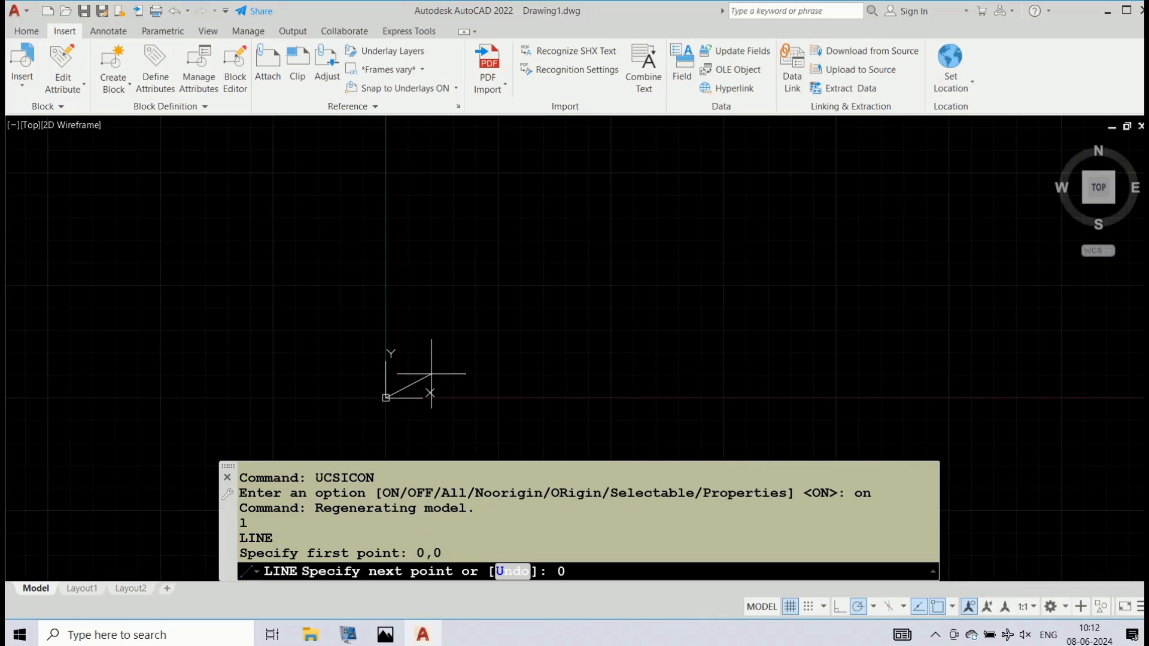
pyautogui.write('1')
pyautogui.press('Return')
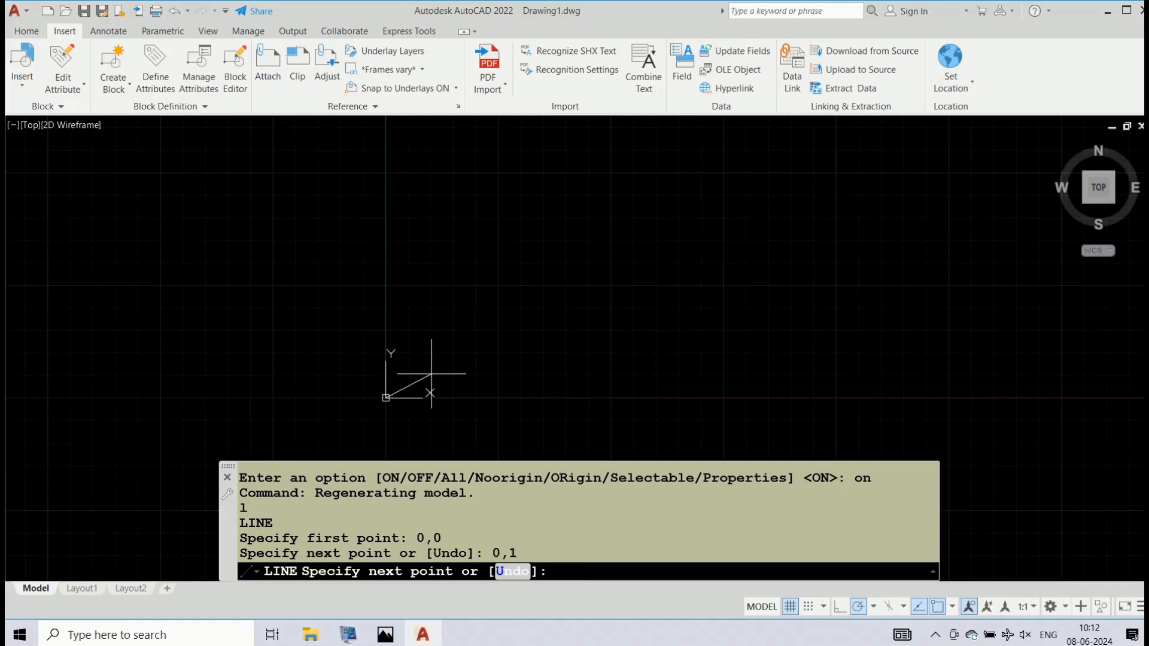
pyautogui.press('Return')
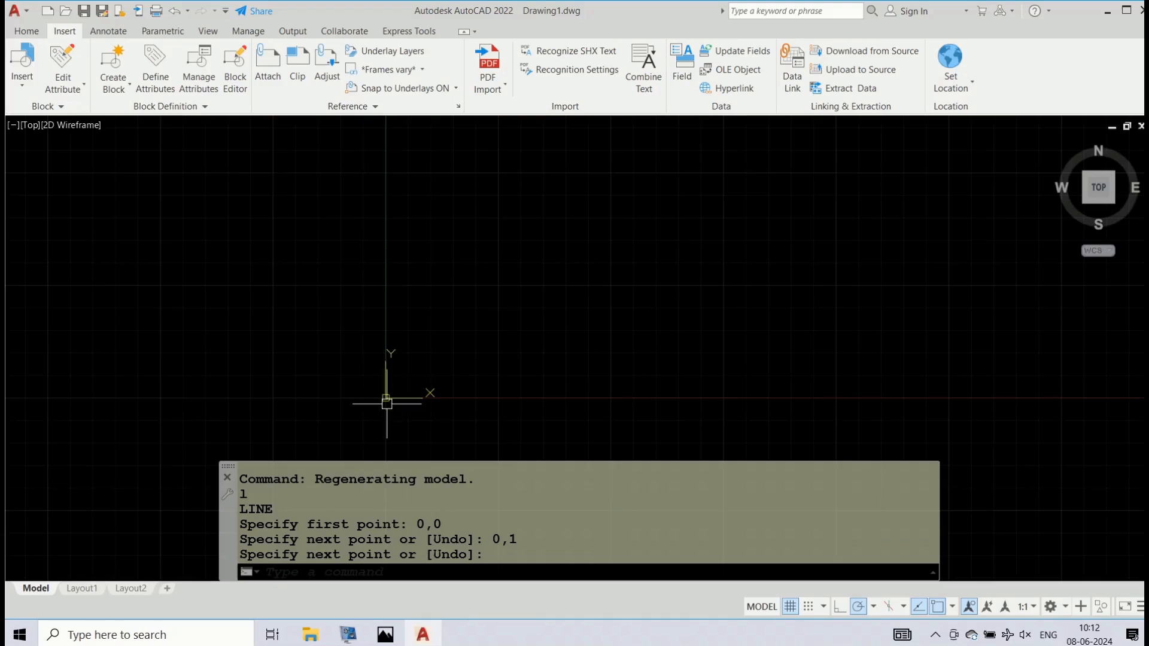
# - Turn the UCS icon off with the UCSICON command
pyautogui.write('ucs')
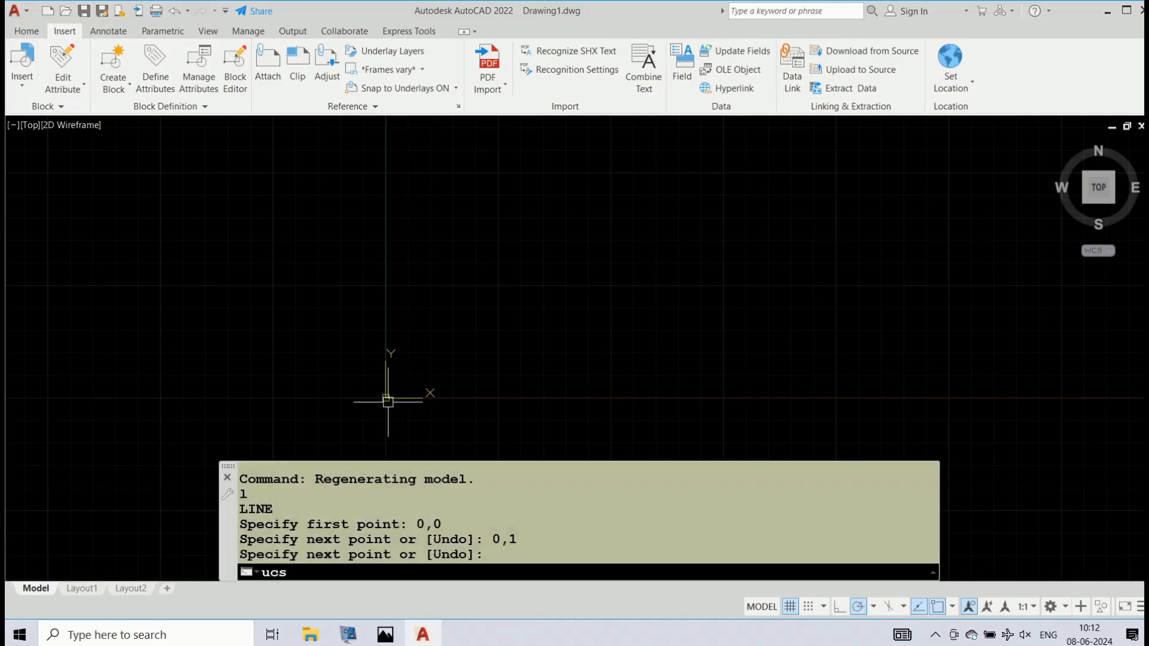
pyautogui.write('icon')
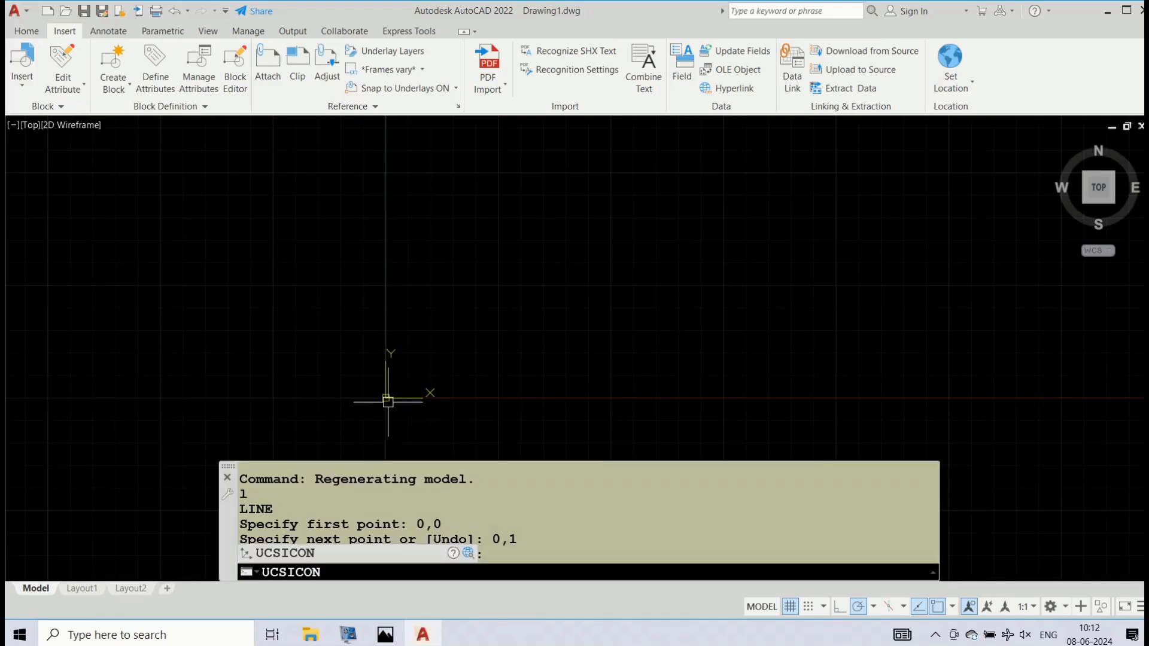
pyautogui.press('Return')
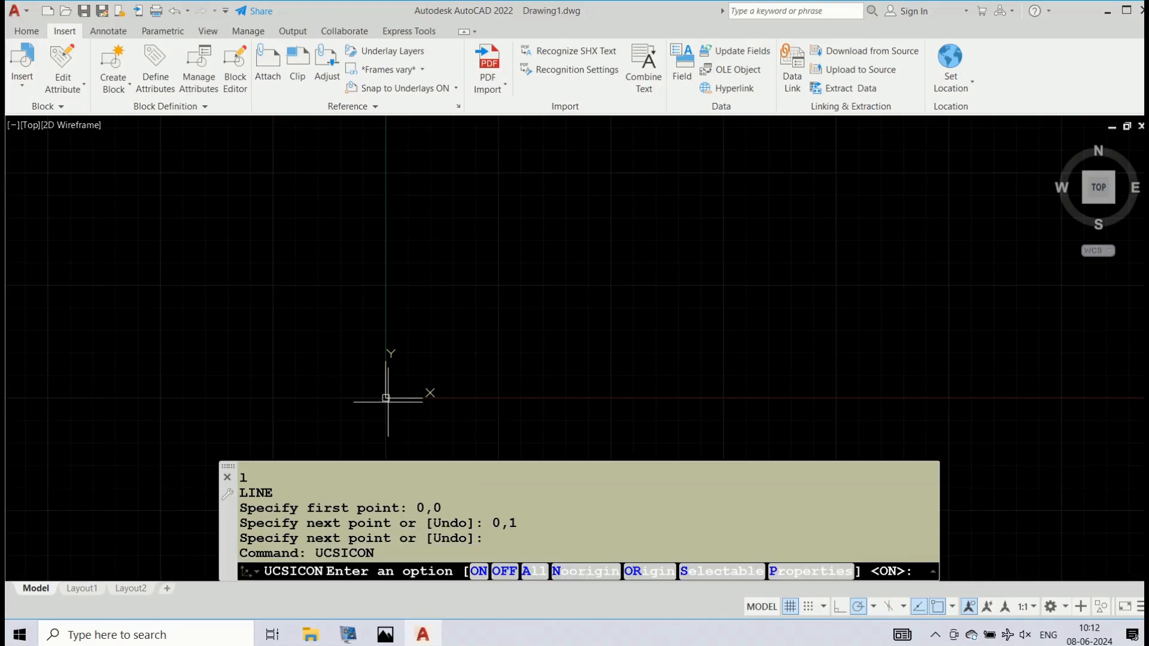
pyautogui.write('off')
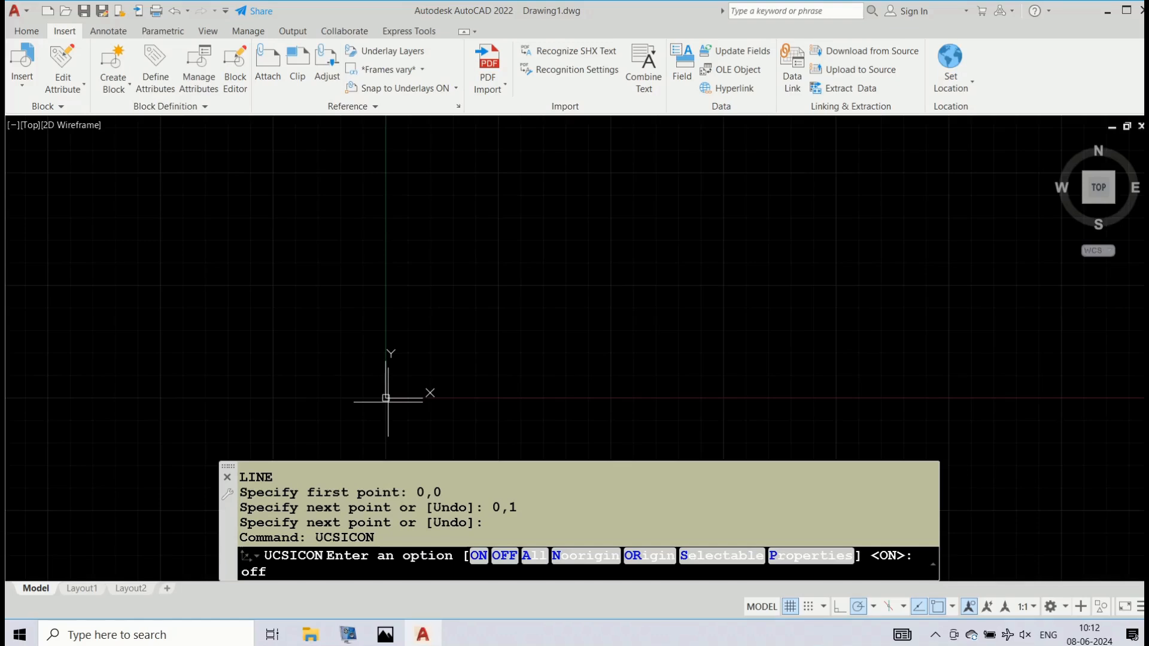
pyautogui.press('Return')
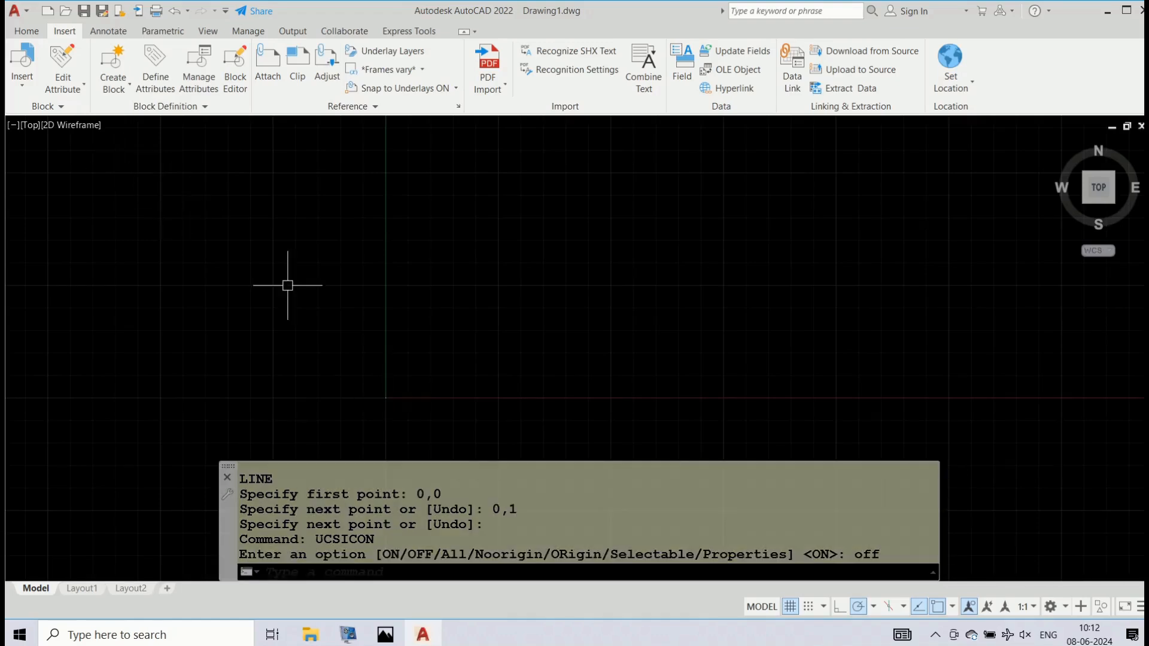
# - Zoom to the drawing's extents and back out until the whole vertical line at the origin is in view
pyautogui.write('z')
pyautogui.press('Return')
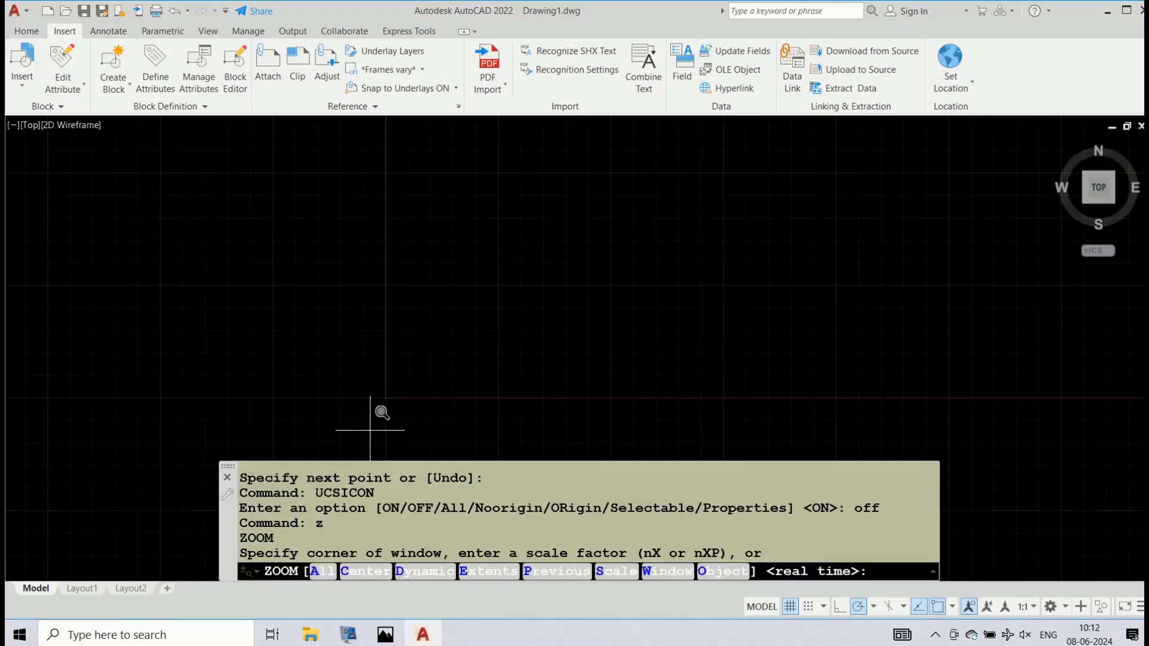
pyautogui.write('e')
pyautogui.press('Return')
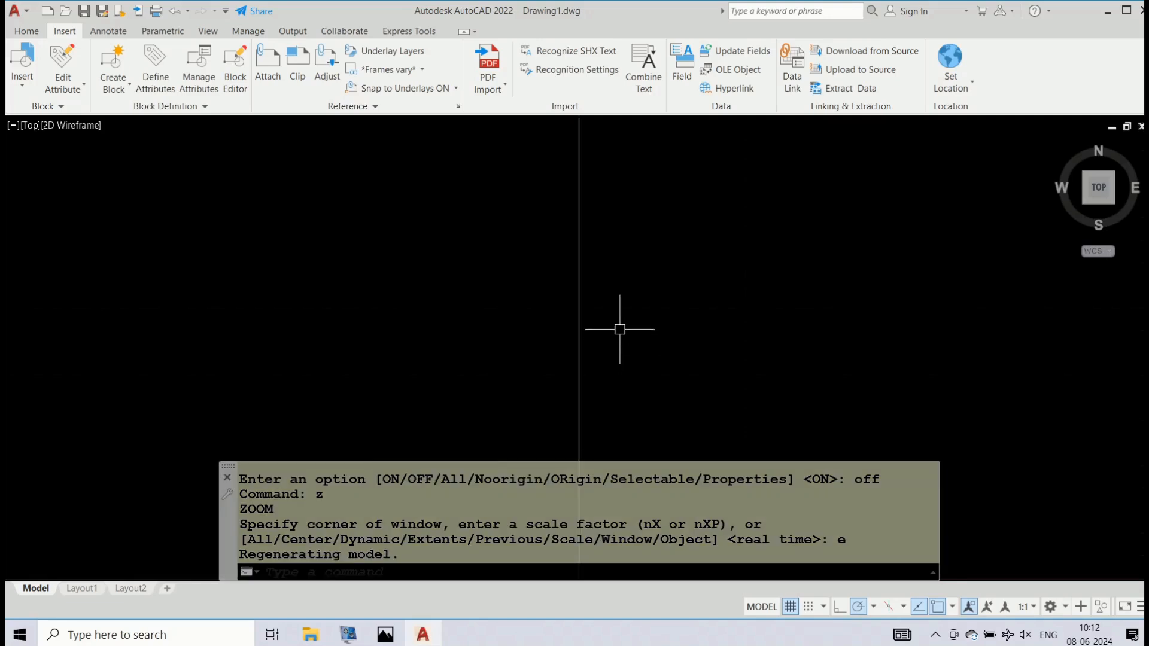
pyautogui.scroll(-3, 617, 329)
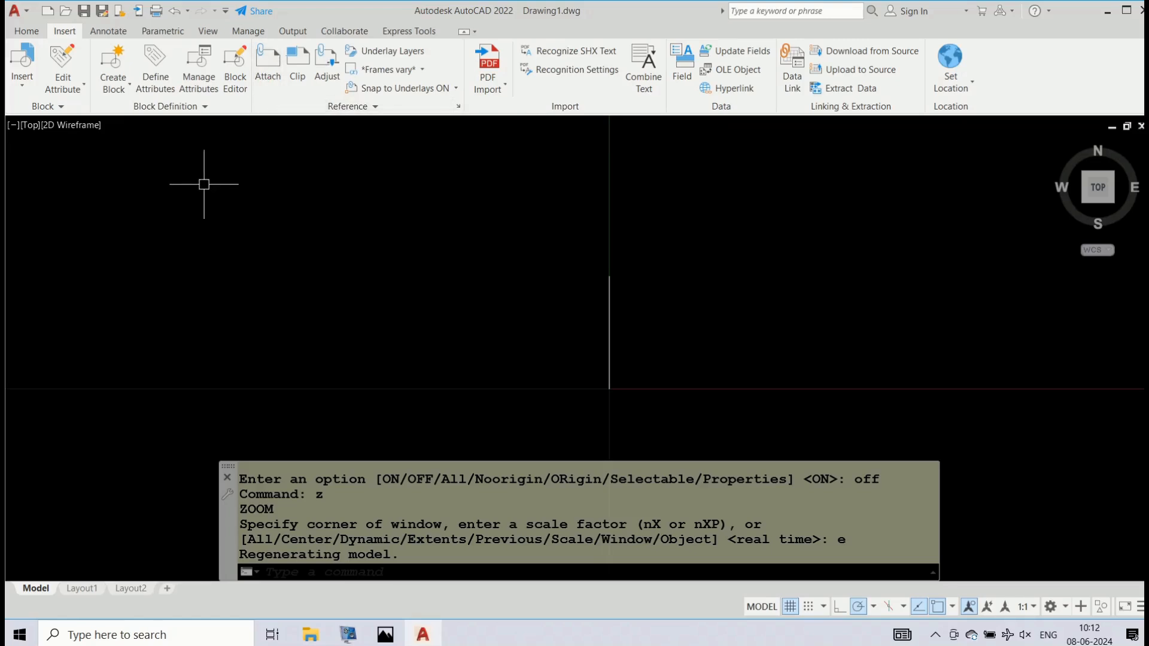
# - Insert the plot image from File Explorer's plotimage folder into the AutoCAD drawing at the origin, with scale factor 1 and rotation angle 0
pyautogui.click(385, 634)
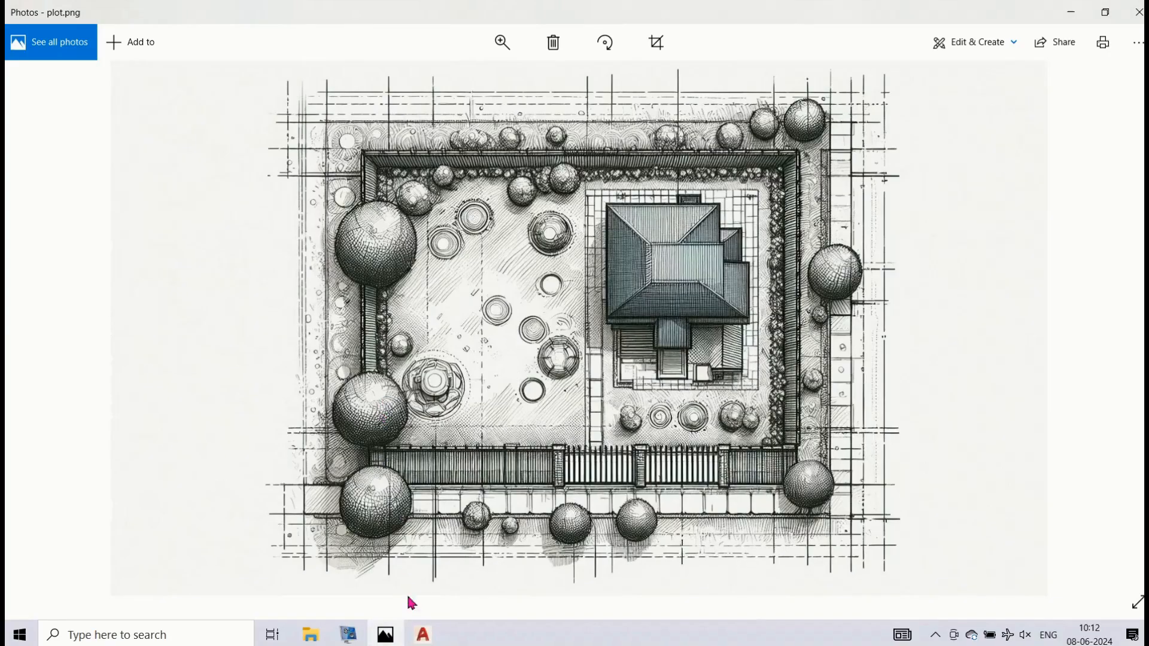
pyautogui.click(423, 635)
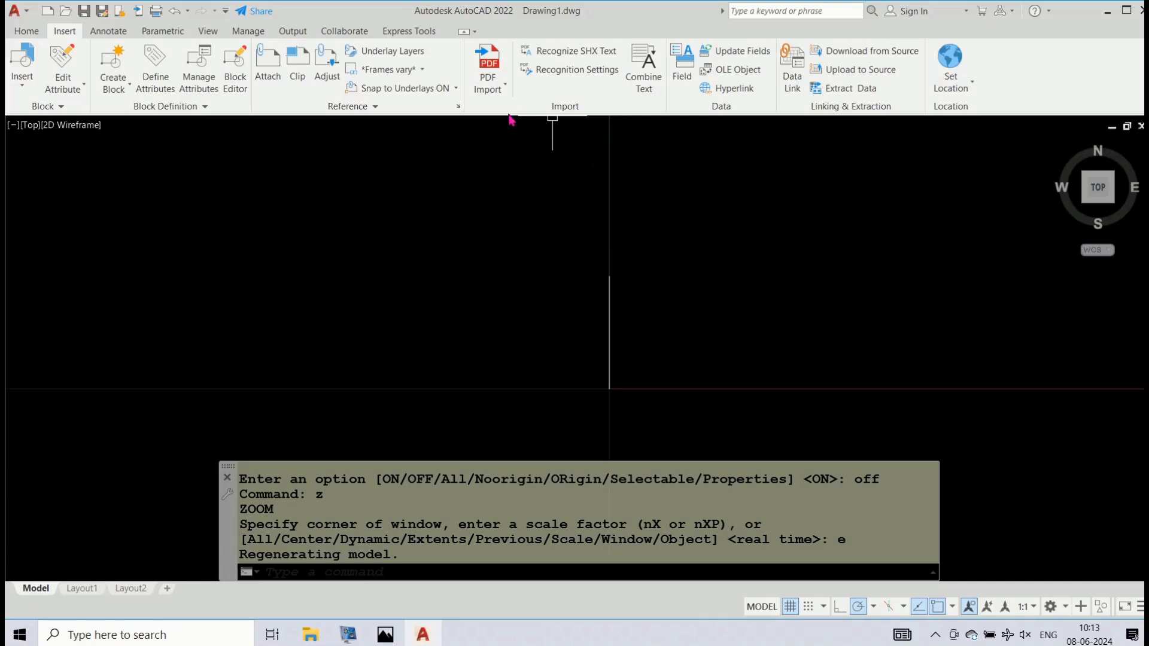
pyautogui.moveTo(311, 635)
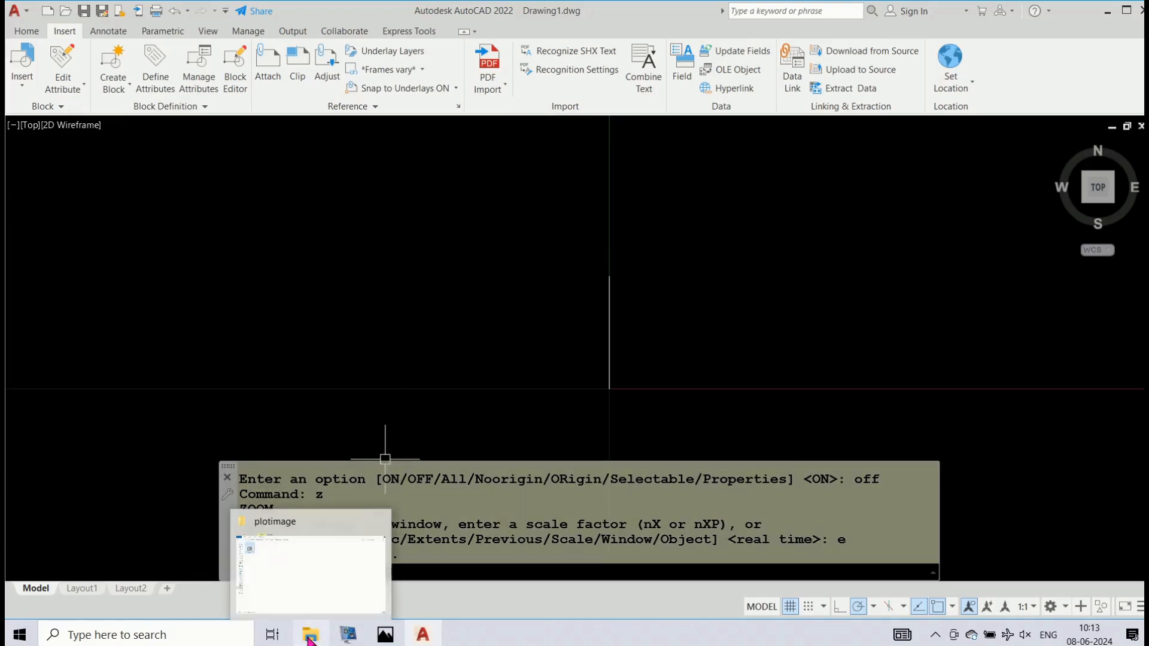
pyautogui.click(307, 586)
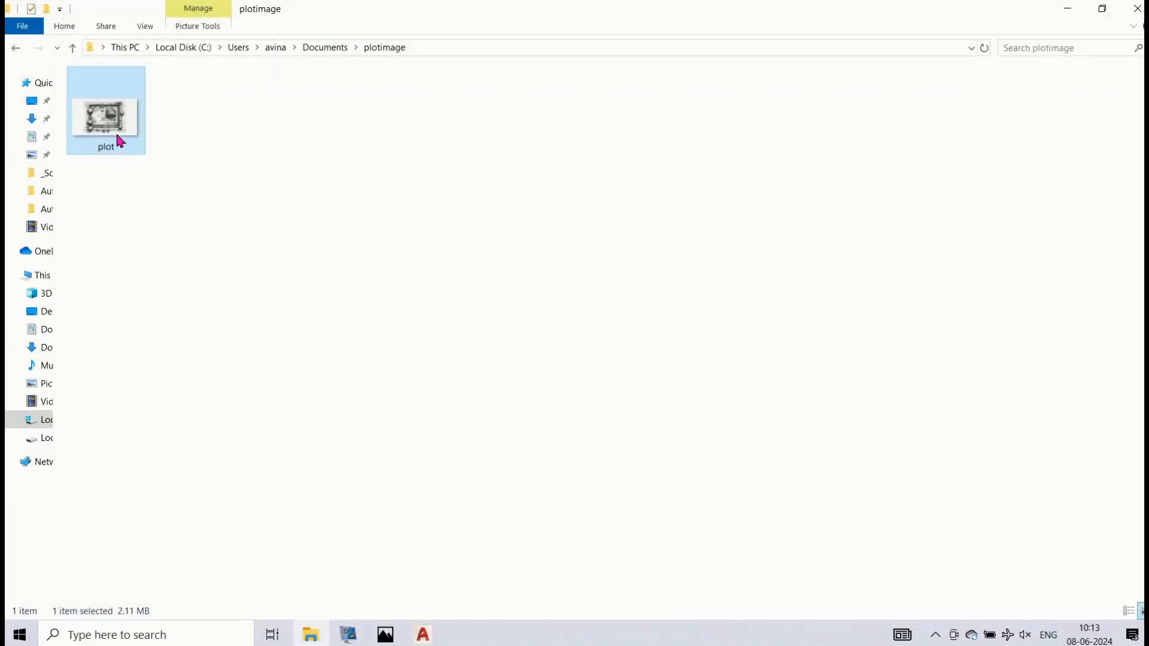
pyautogui.moveTo(118, 138); pyautogui.dragTo(337, 284)
pyautogui.hotkey('alt', 'Tab')
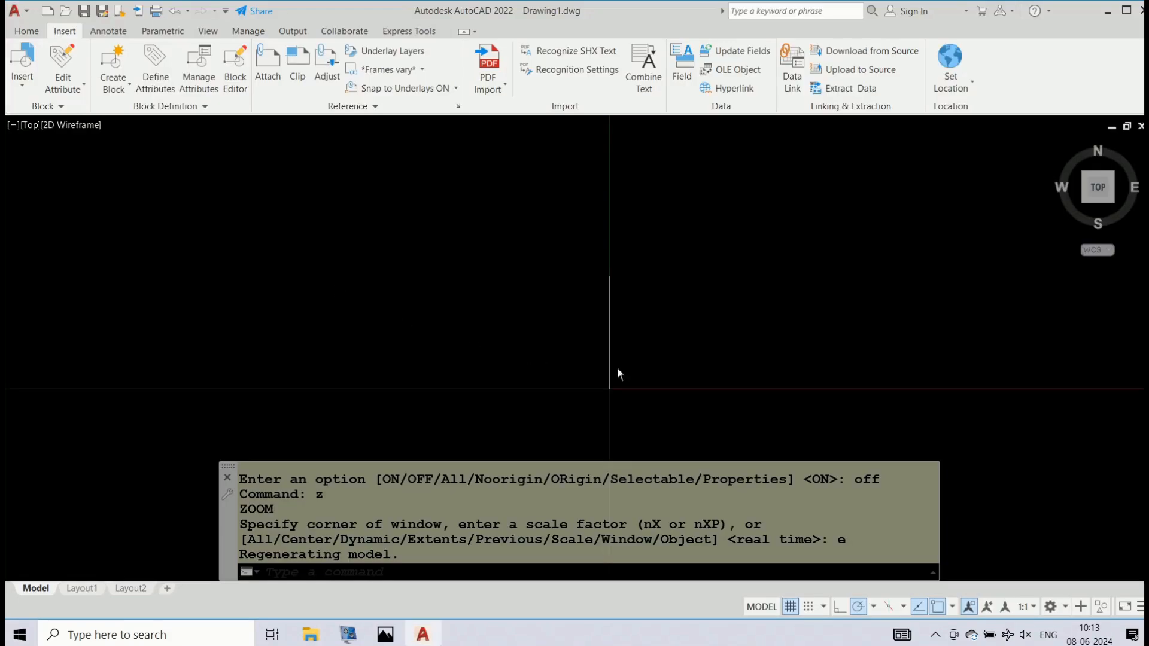
pyautogui.moveTo(617, 369); pyautogui.dragTo(623, 362)
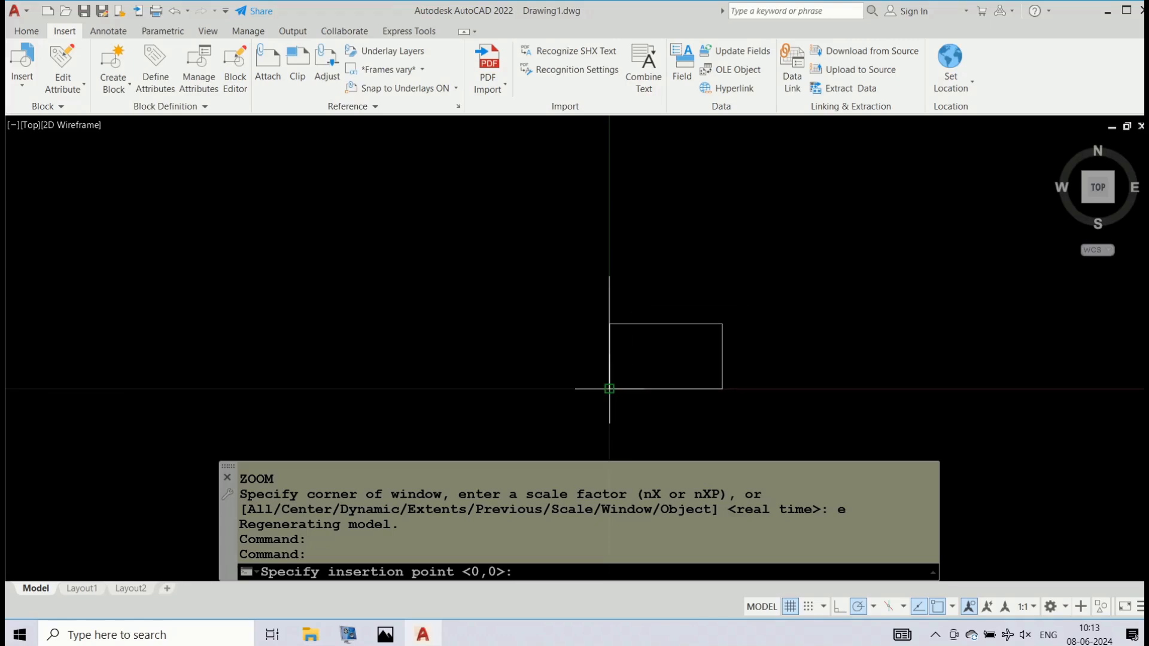
pyautogui.click(610, 388)
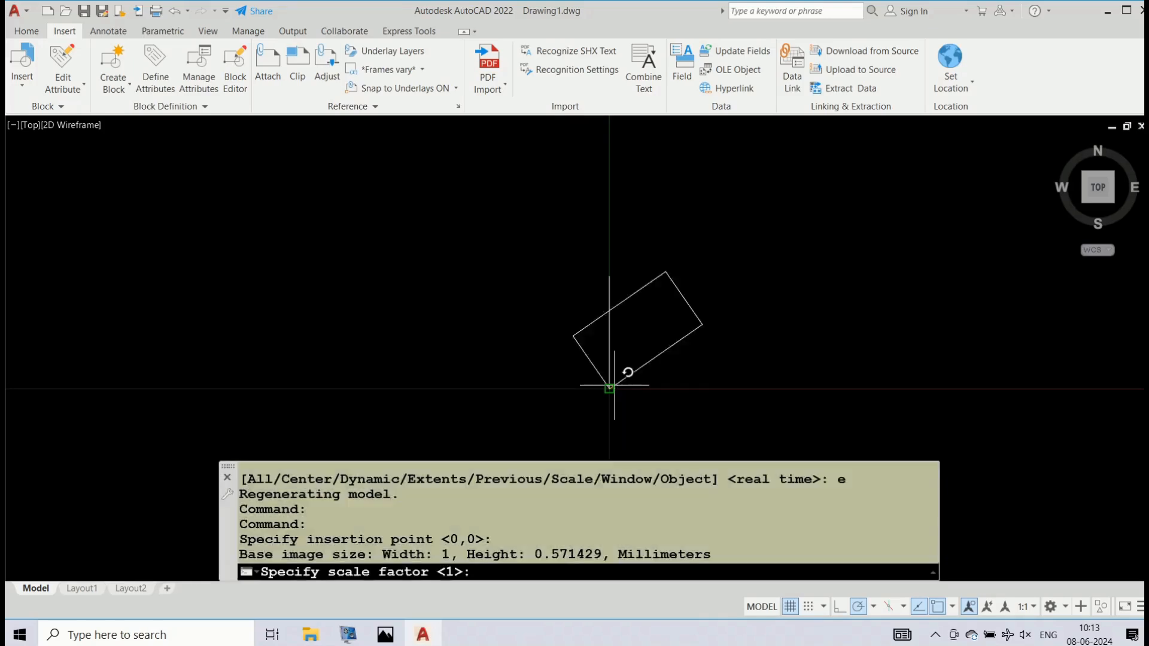
pyautogui.press('Return')
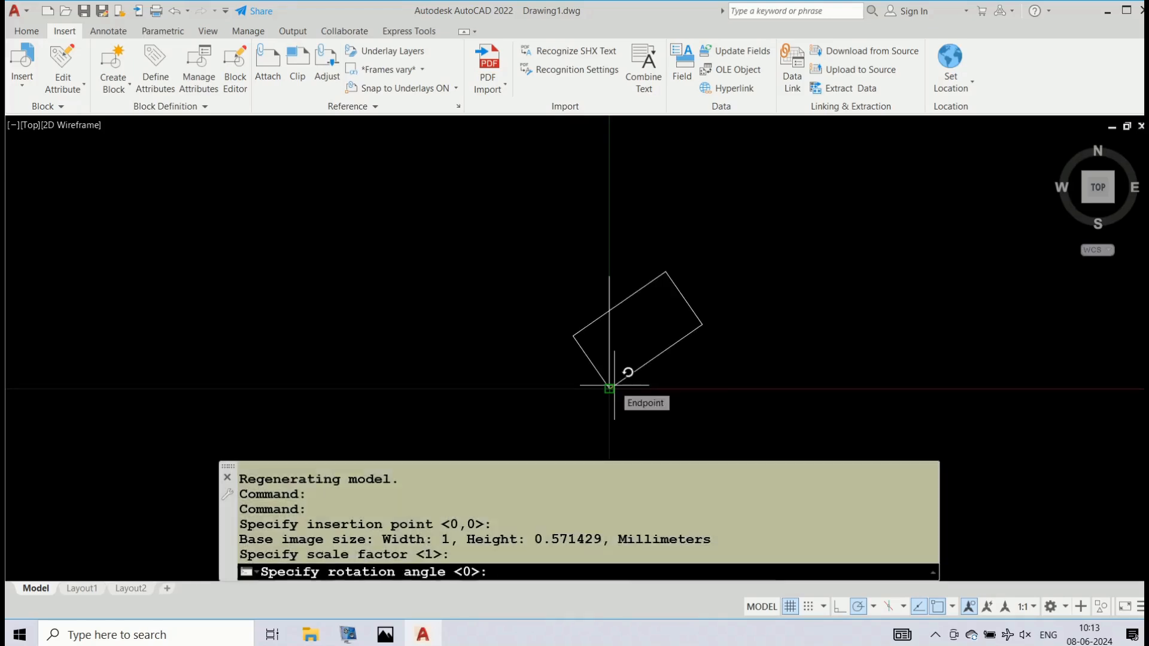
pyautogui.press('Return')
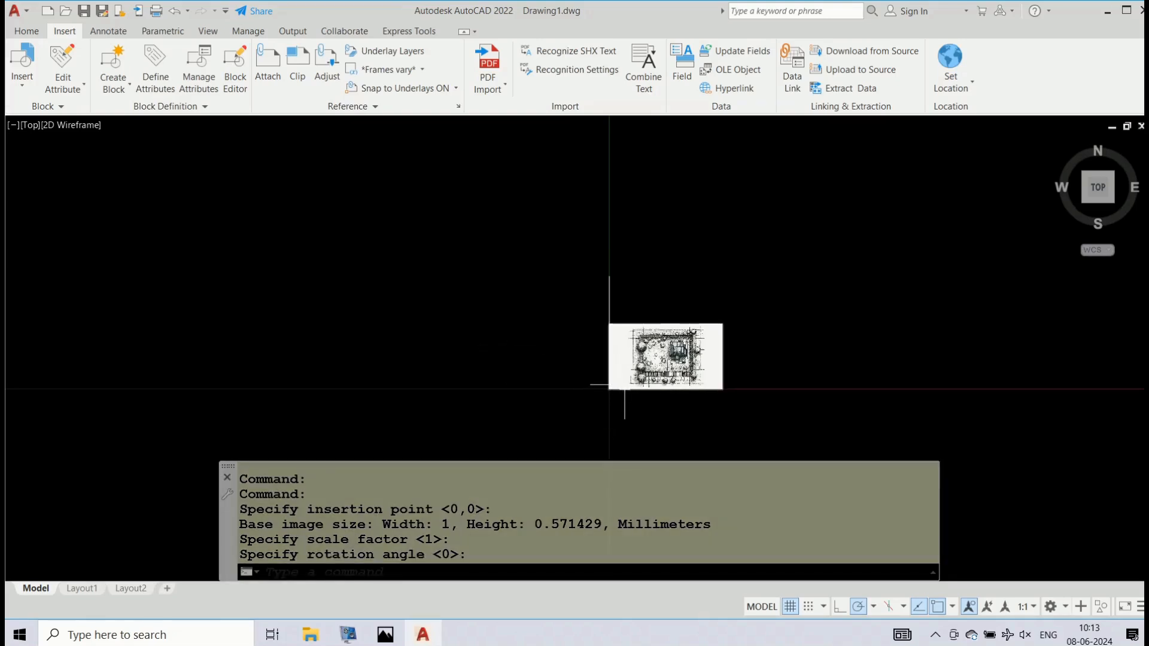
# - Erase the vertical line that runs along the plot image's left edge and extends above it
pyautogui.scroll(2, 613, 381)
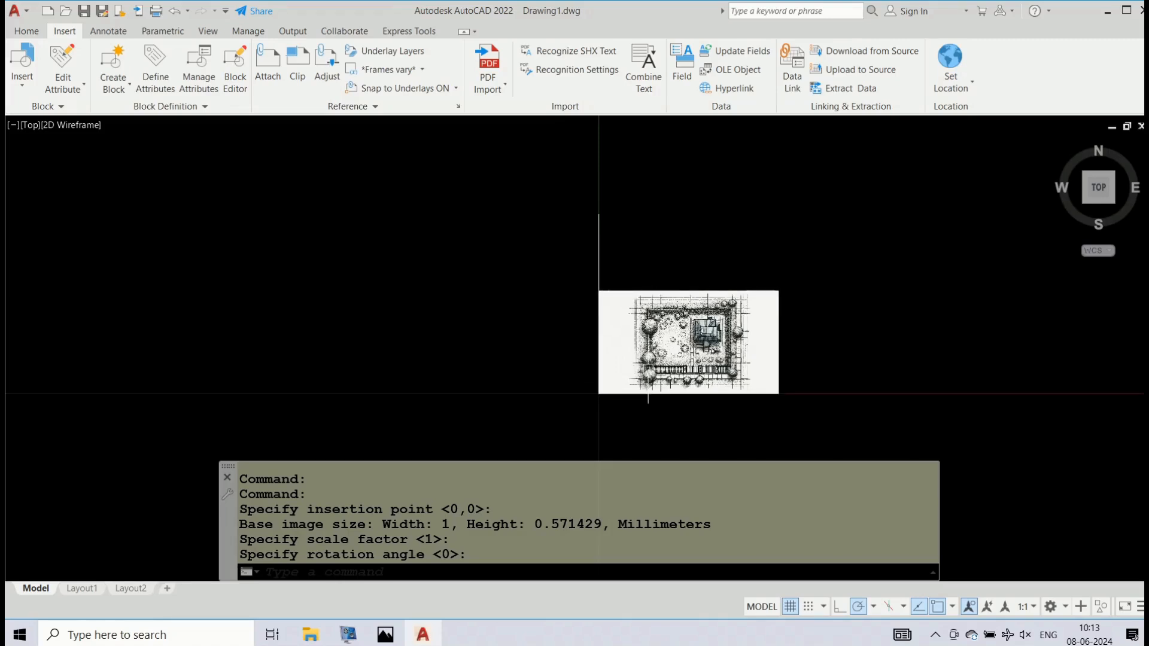
pyautogui.scroll(2, 652, 367)
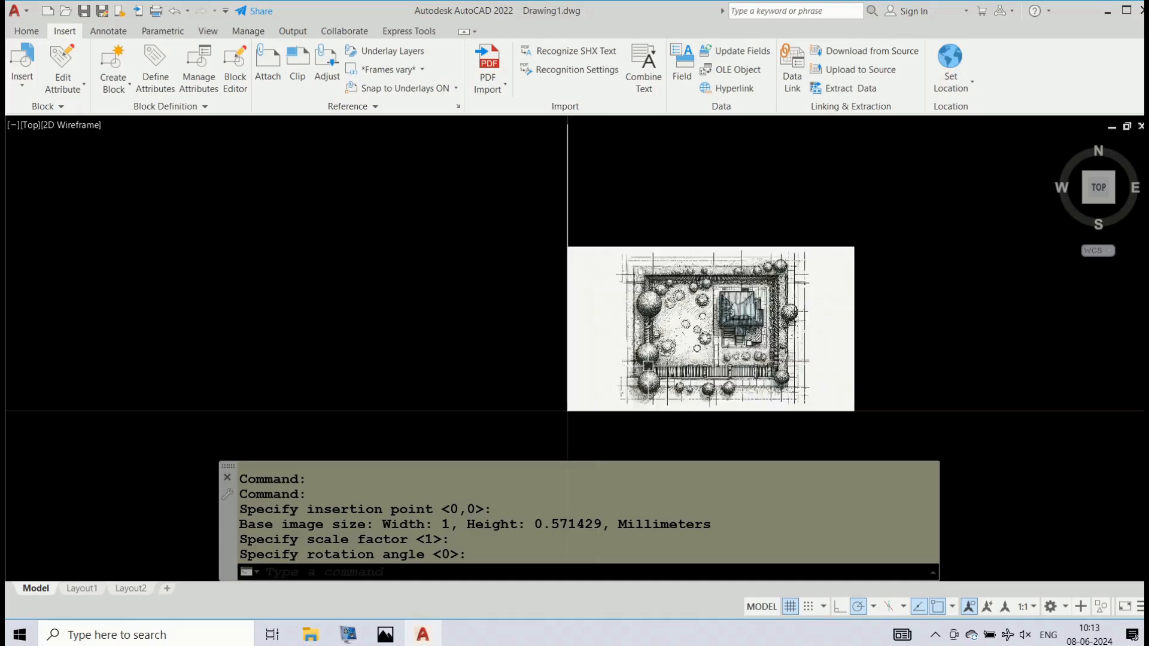
pyautogui.scroll(2, 646, 374)
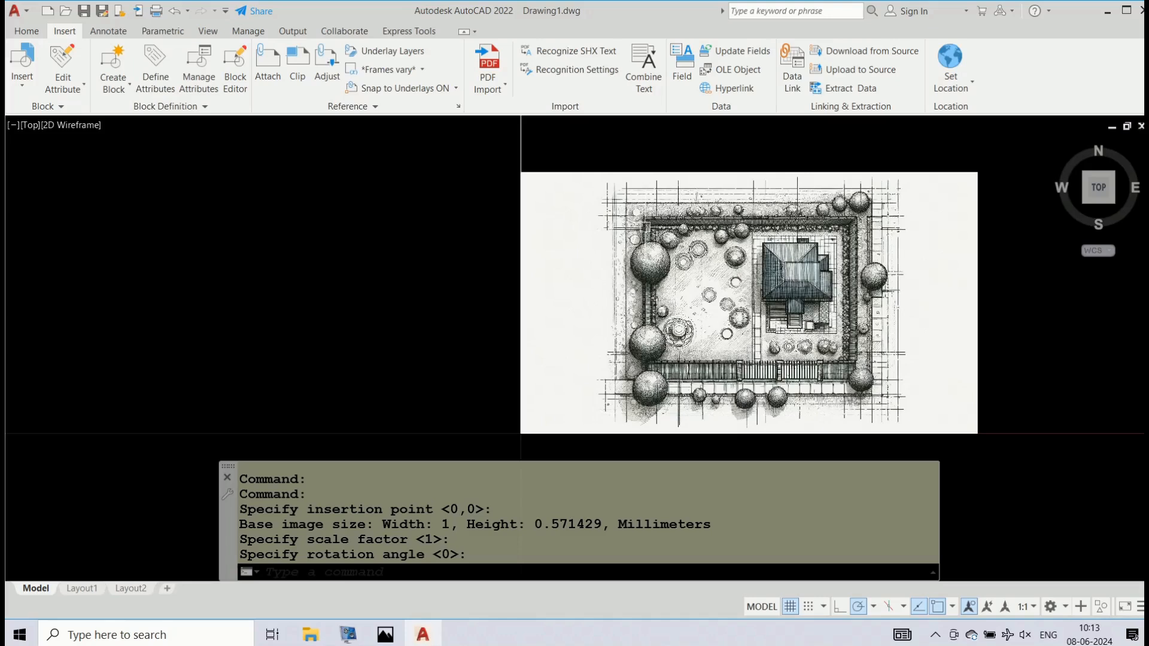
pyautogui.scroll(2, 645, 292)
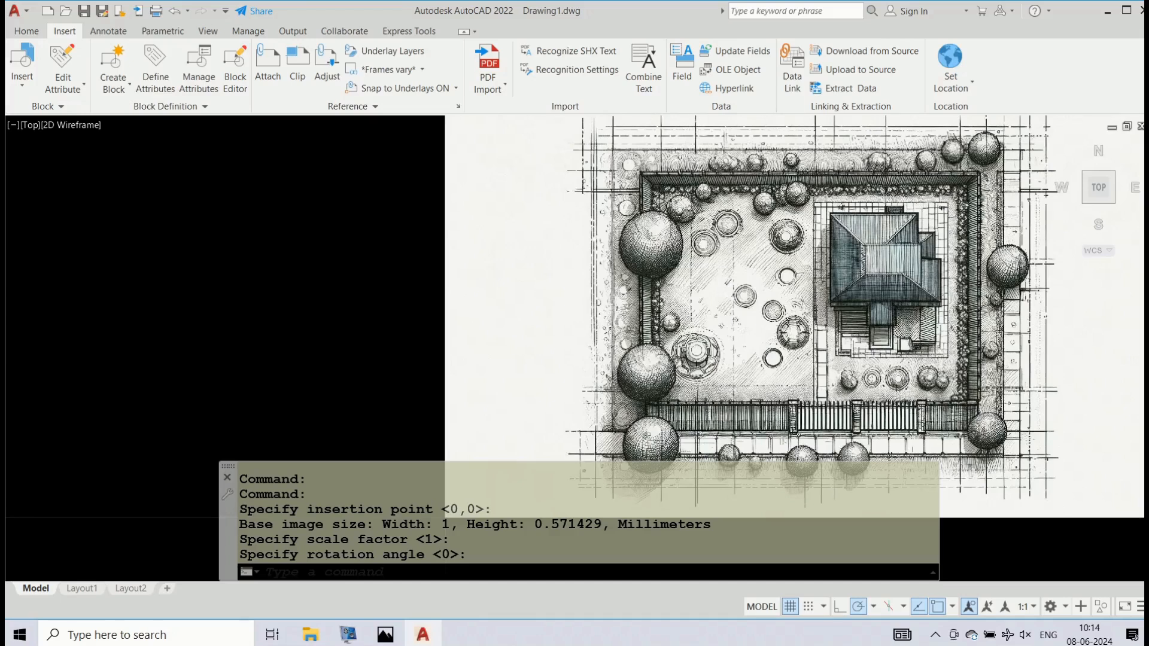
pyautogui.scroll(-5, 445, 319)
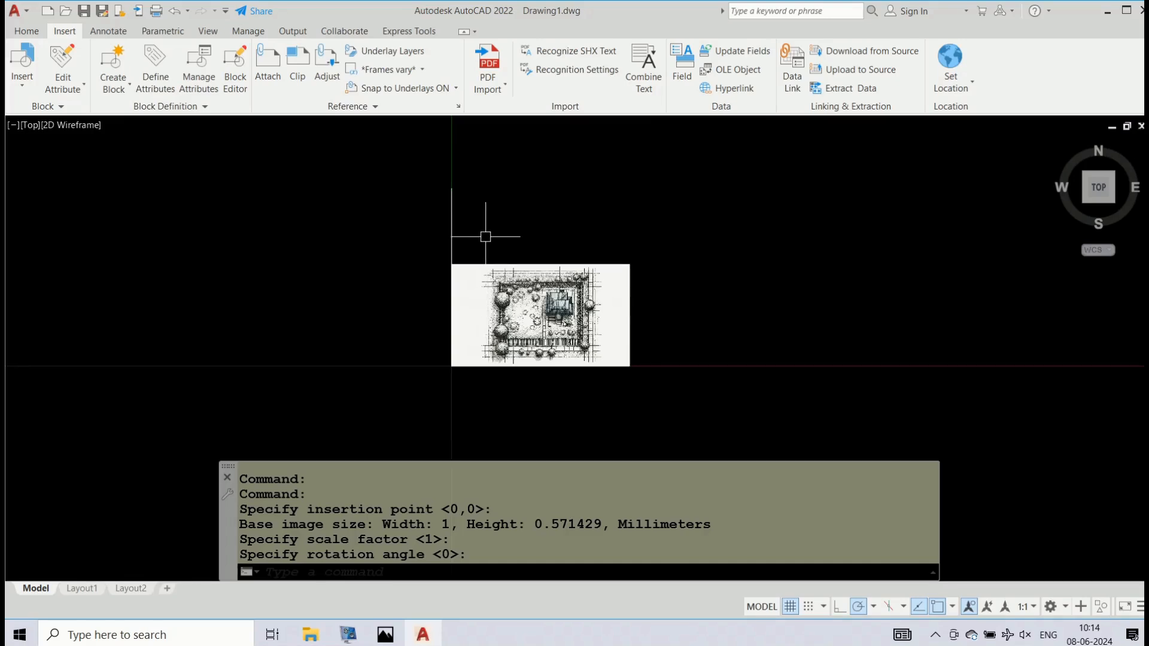
pyautogui.write('e')
pyautogui.press('Return')
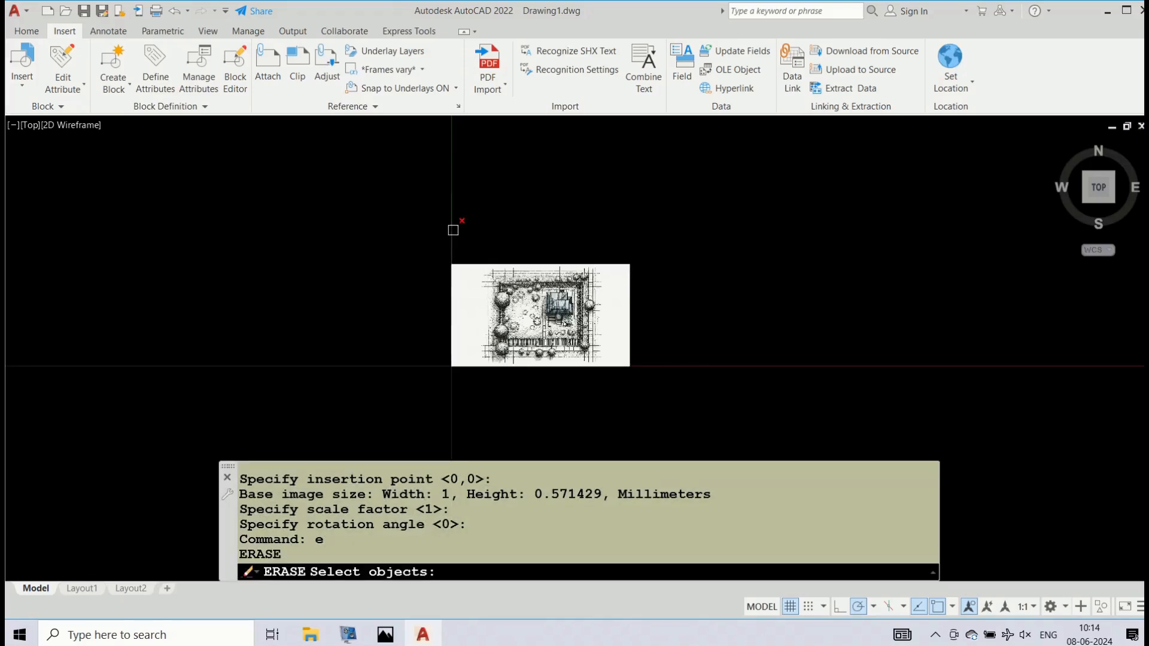
pyautogui.click(452, 230)
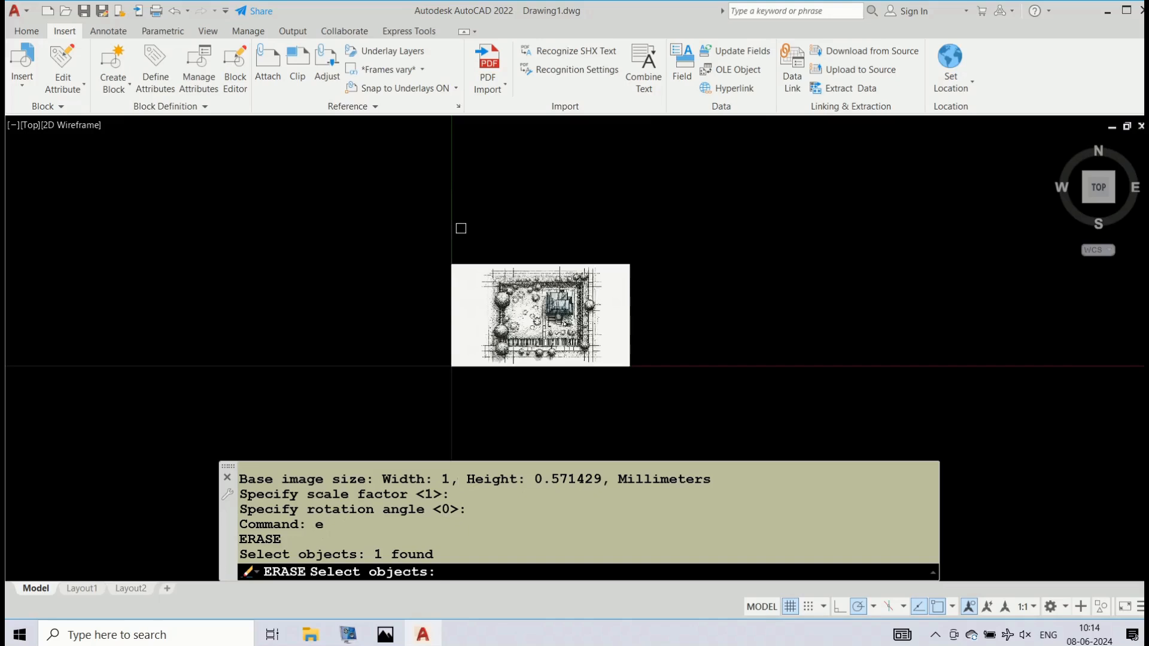
pyautogui.write('\\')
pyautogui.press('BackSpace')
pyautogui.press('Return')
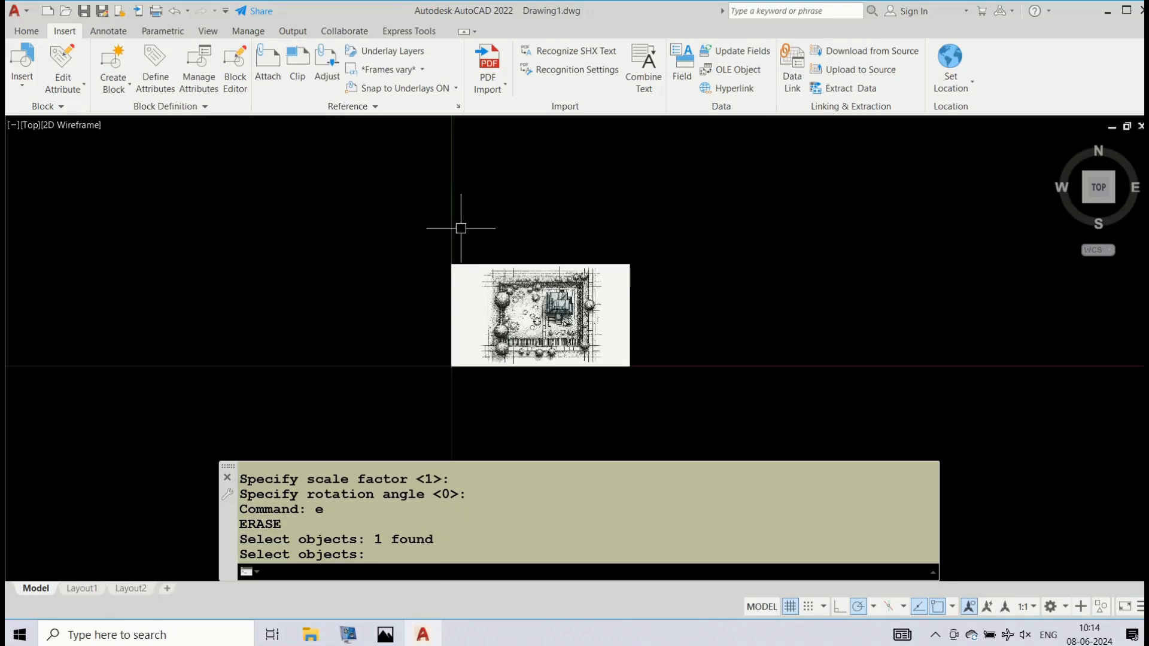
# - Draw a single vertical line from the origin 0,0 to the point 0,0.5 along the image's left edge
pyautogui.write('L')
pyautogui.press('Return')
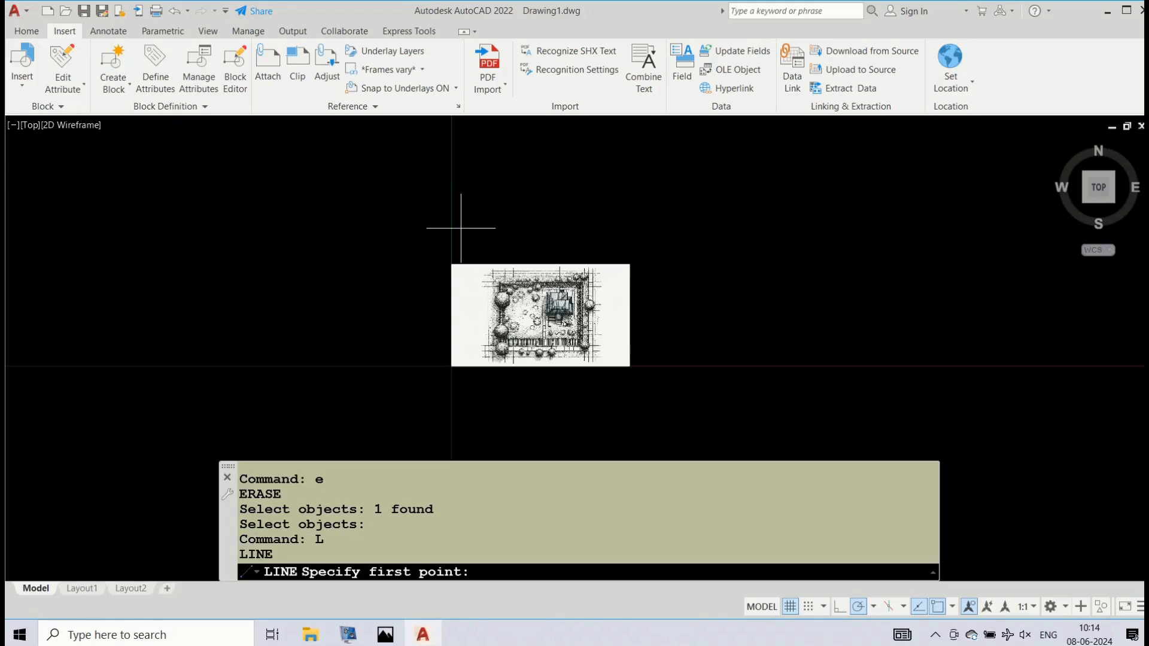
pyautogui.write('0,0')
pyautogui.press('Return')
pyautogui.write('0')
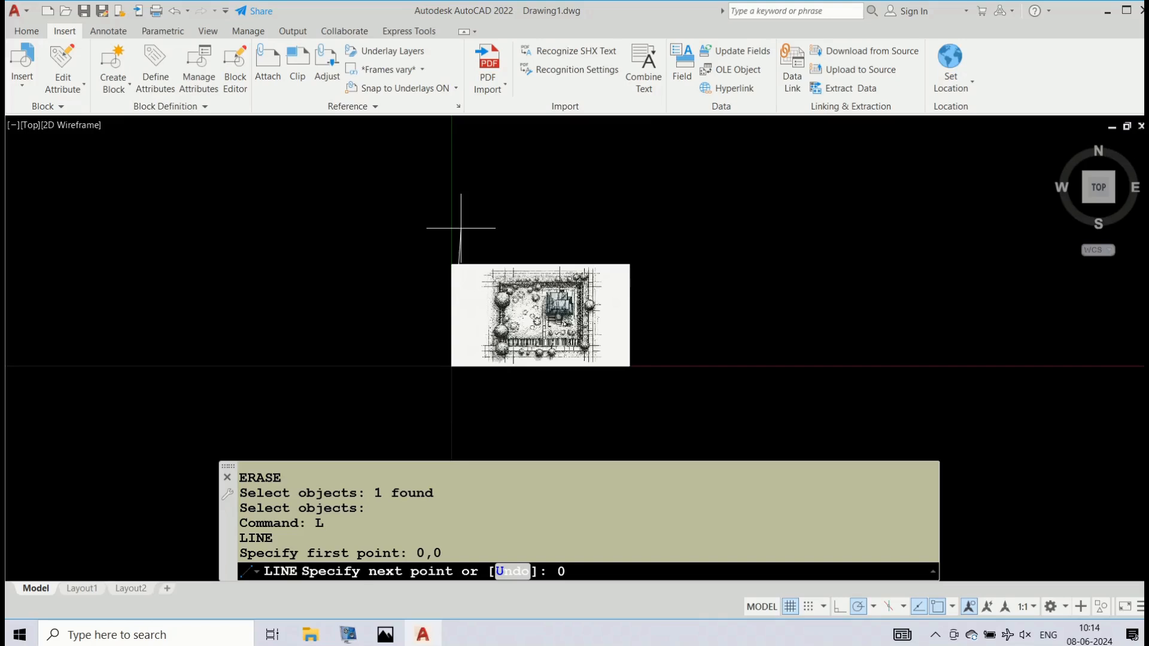
pyautogui.write(',0.5')
pyautogui.press('Return')
pyautogui.press('Return')
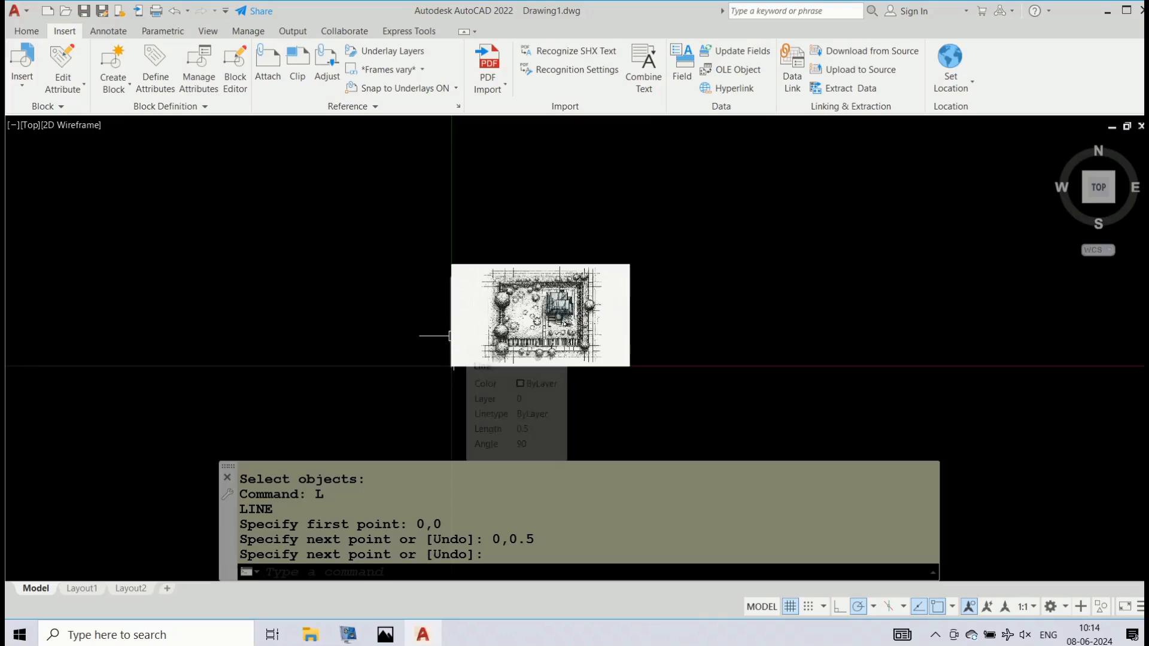
# - Set the color of the vertical line on the image's left edge to Red in its properties
pyautogui.write('ch')
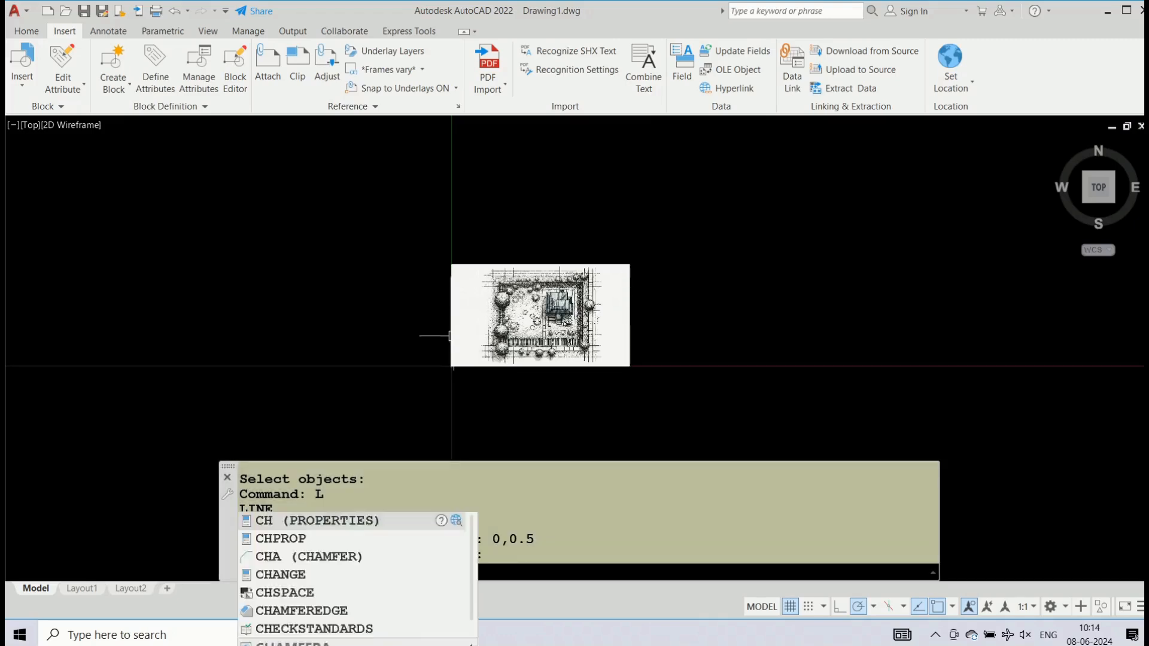
pyautogui.press('Return')
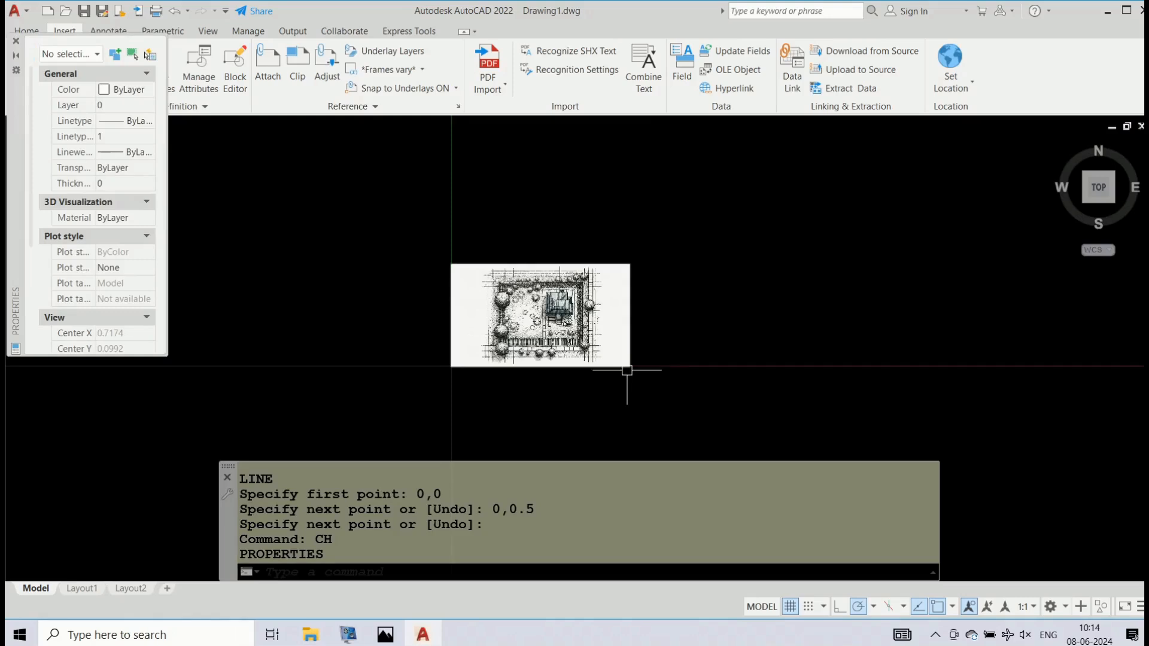
pyautogui.click(450, 353)
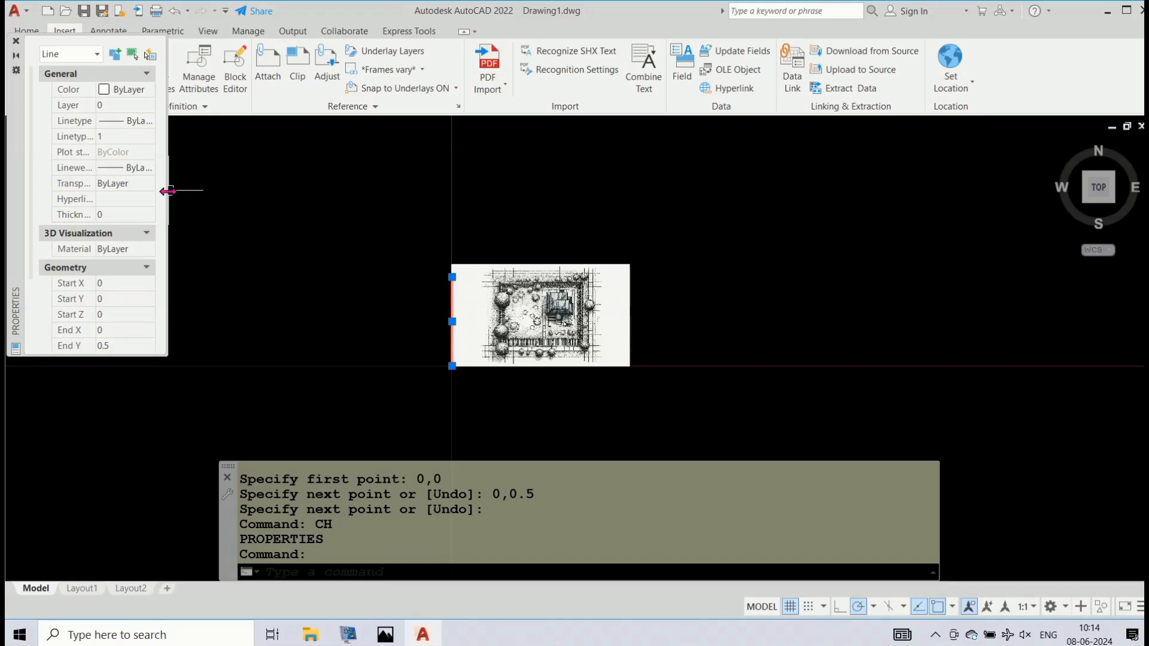
pyautogui.moveTo(165, 188); pyautogui.dragTo(246, 201)
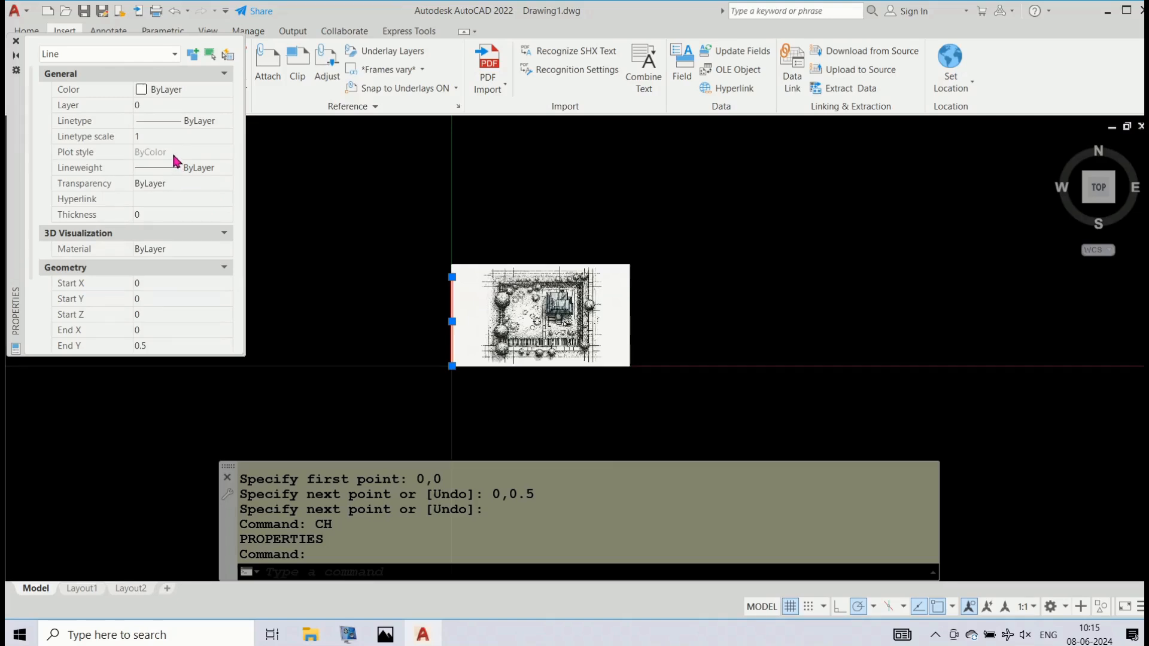
pyautogui.click(153, 89)
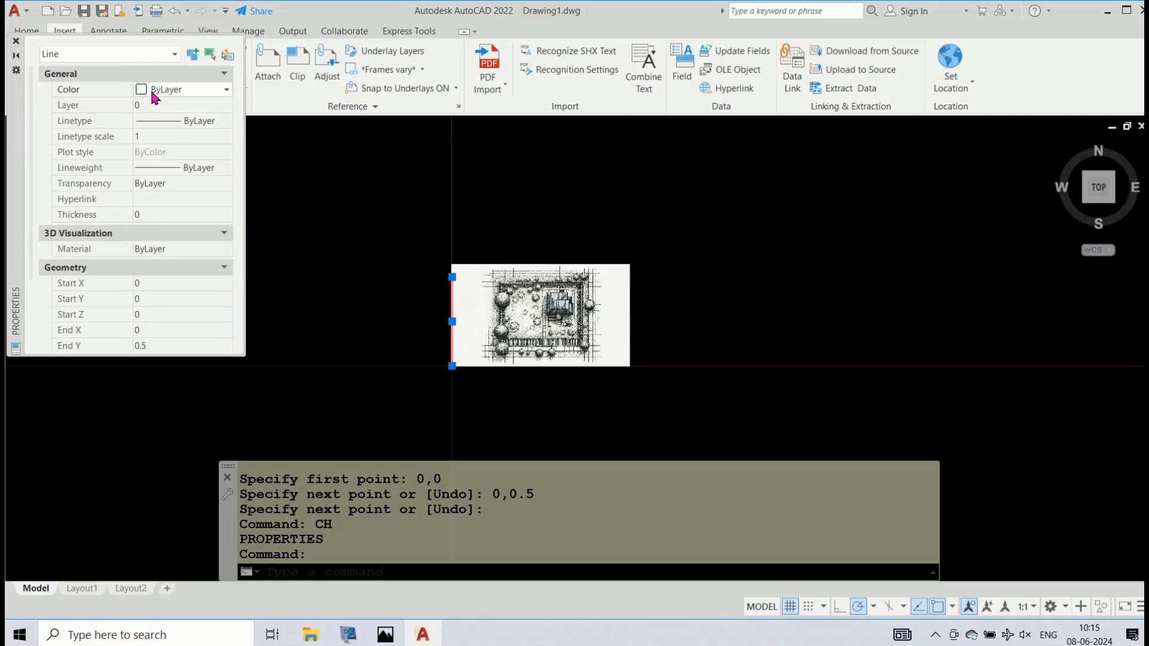
pyautogui.click(149, 91)
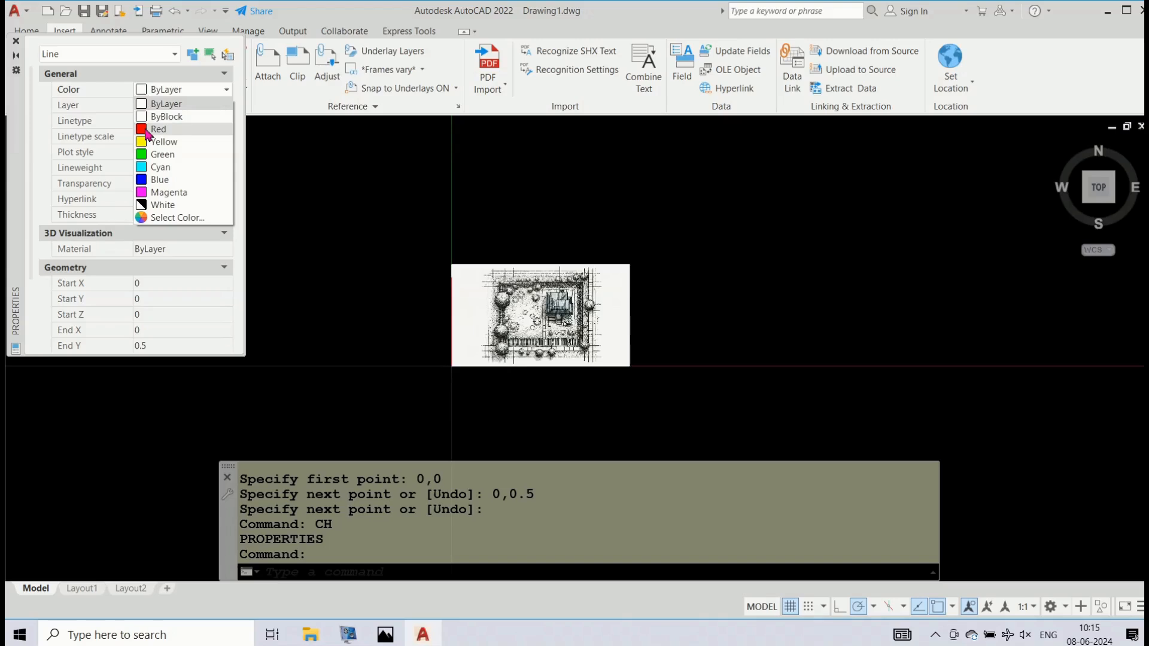
pyautogui.click(147, 130)
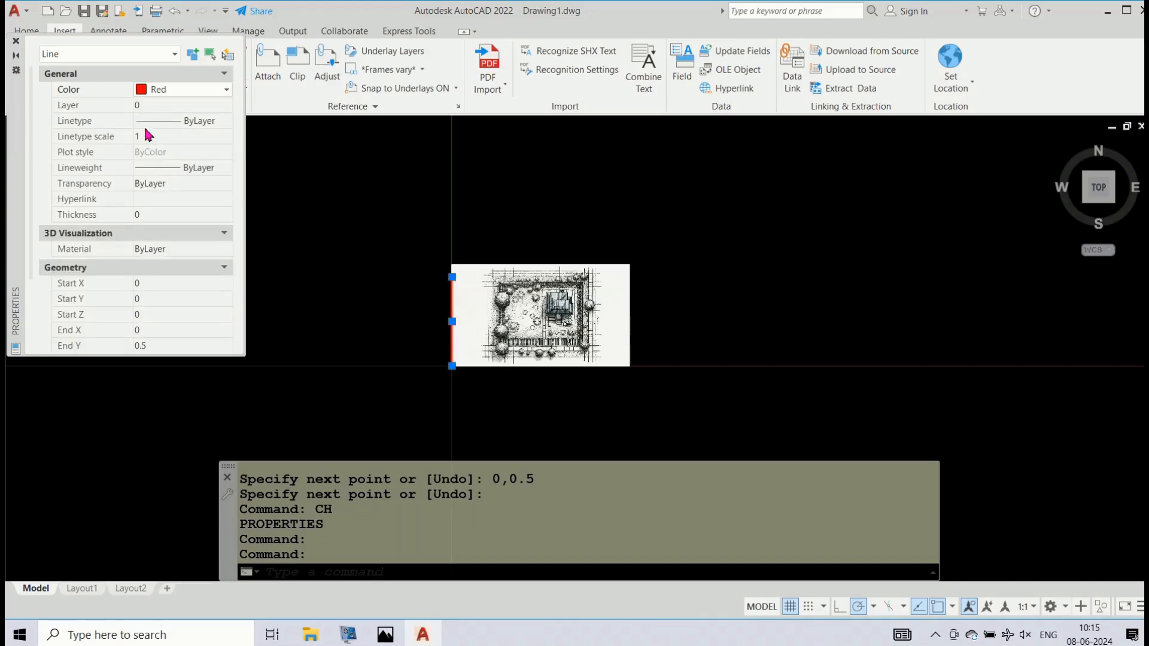
# - Set the red line's lineweight to 0.20 mm and deselect the line
pyautogui.click(169, 173)
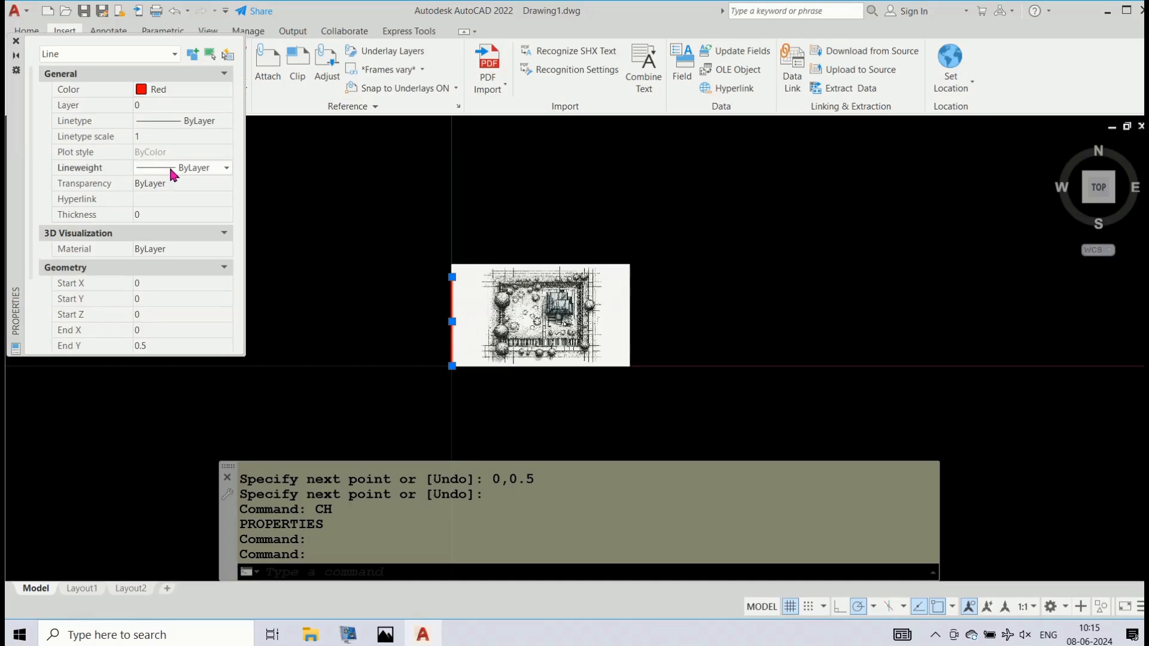
pyautogui.click(225, 170)
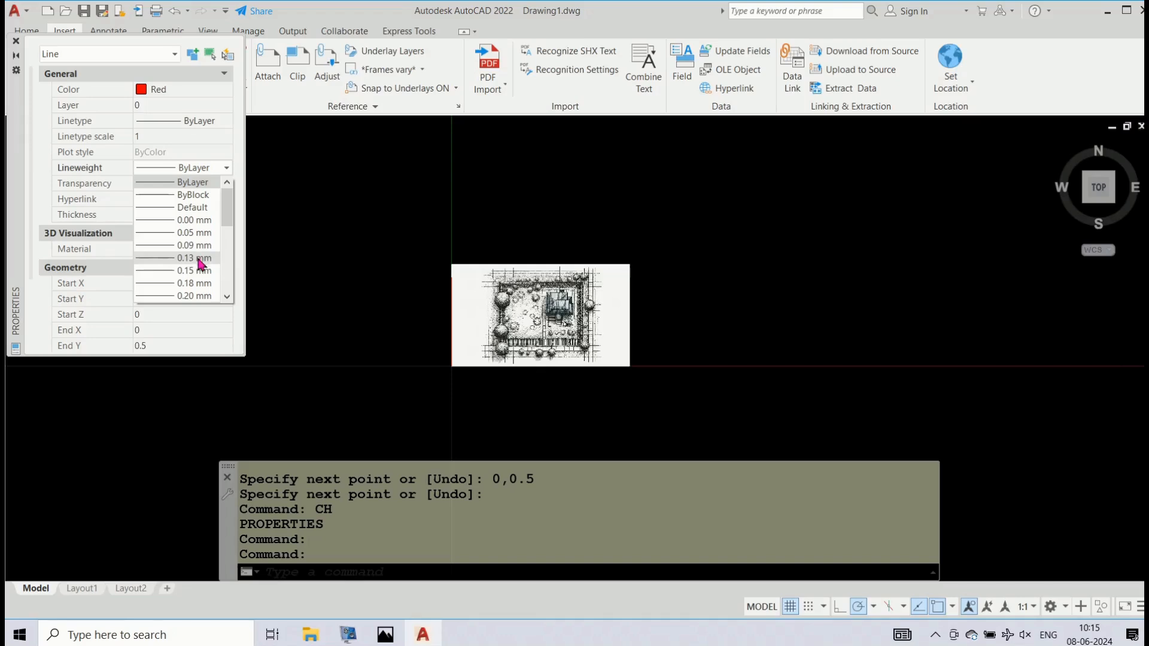
pyautogui.click(199, 296)
pyautogui.click(359, 293)
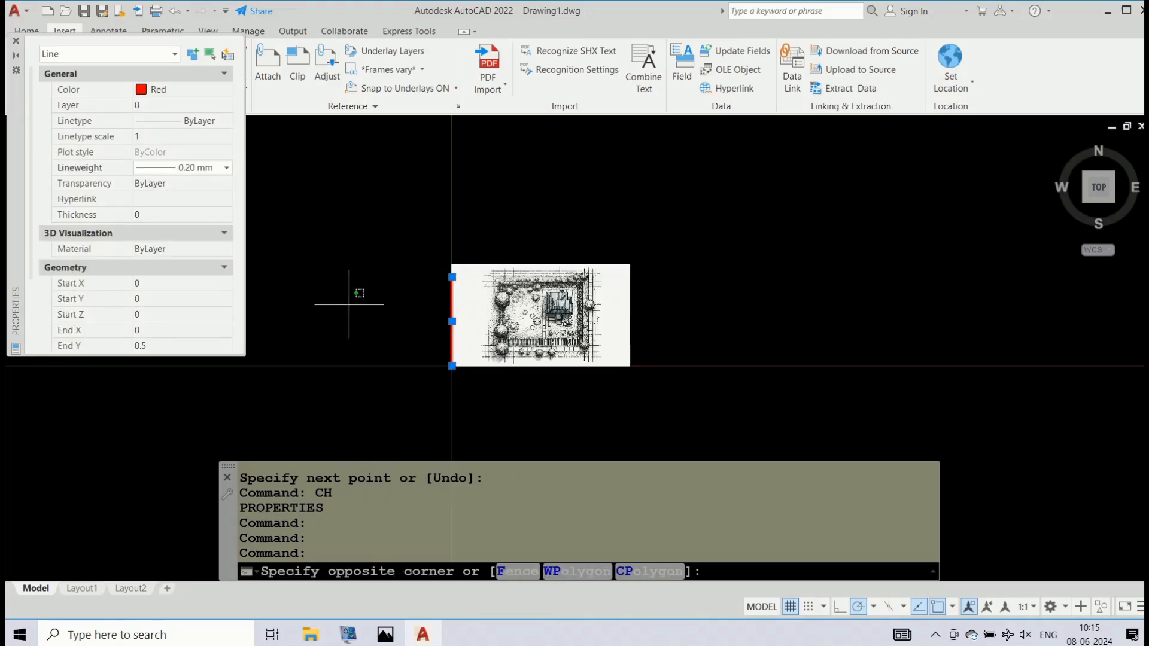
pyautogui.press('Escape')
pyautogui.press('Escape')
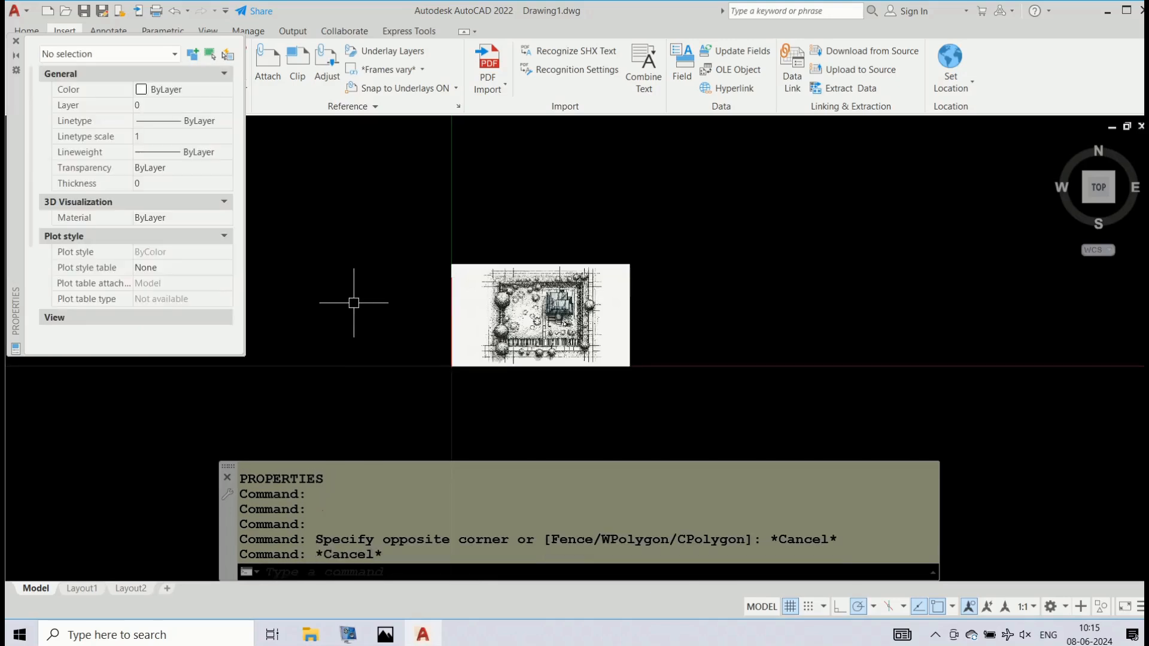
pyautogui.scroll(4, 449, 325)
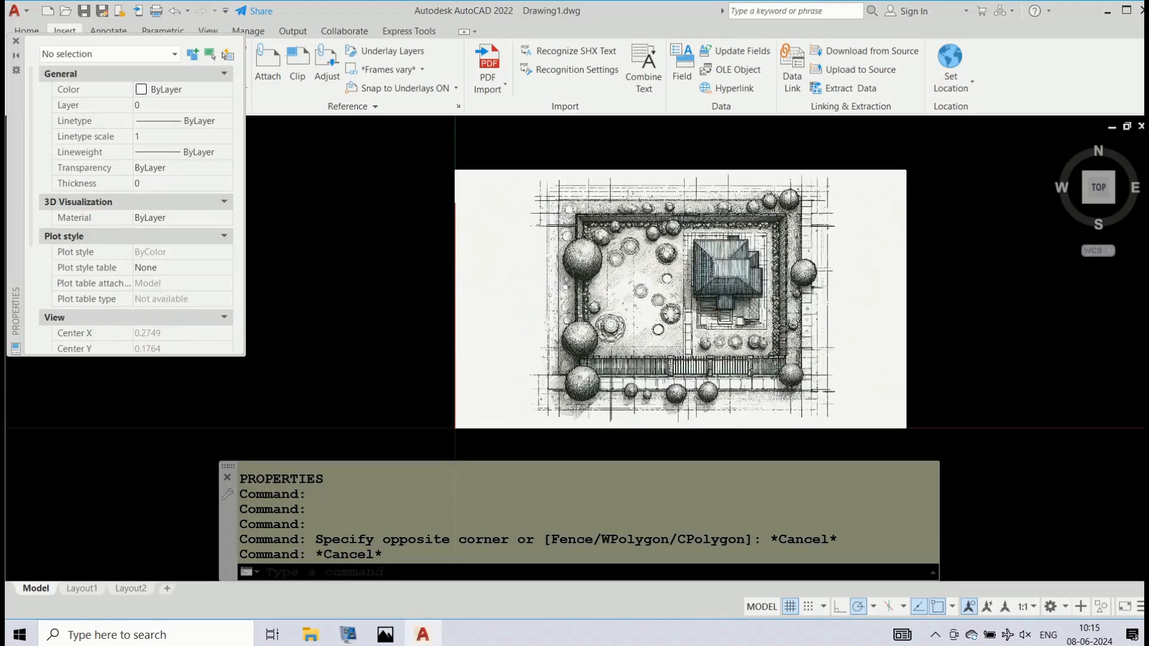
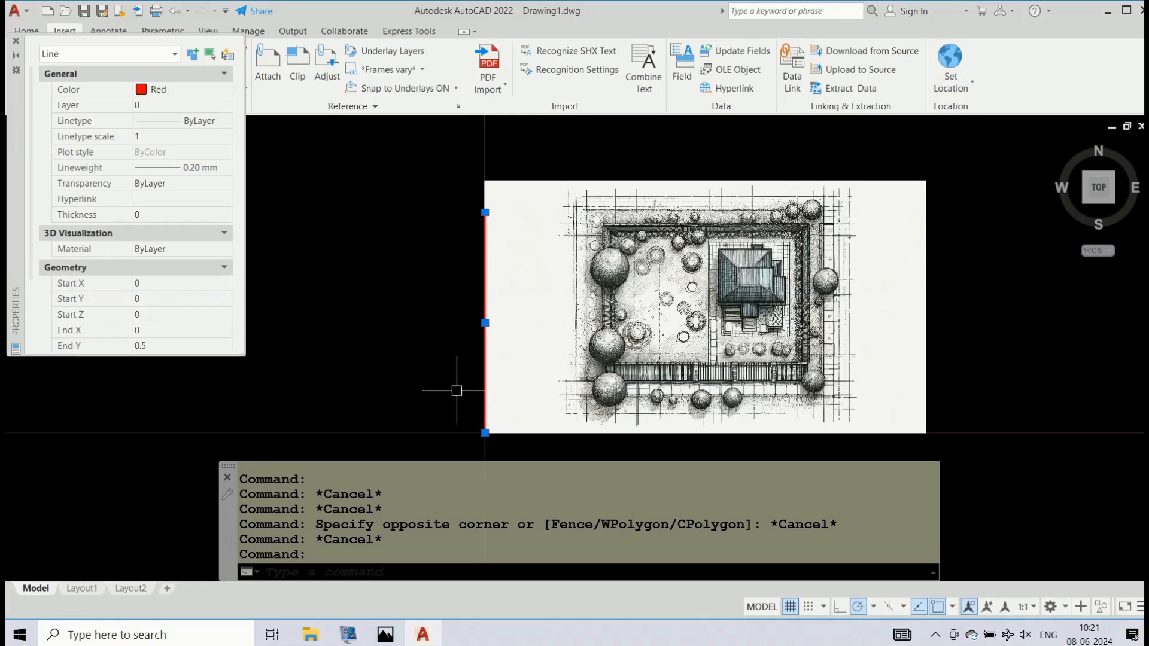
# - Deselect the red line and turn off the Center mode in the object snap settings
pyautogui.press('Escape')
pyautogui.press('Escape')
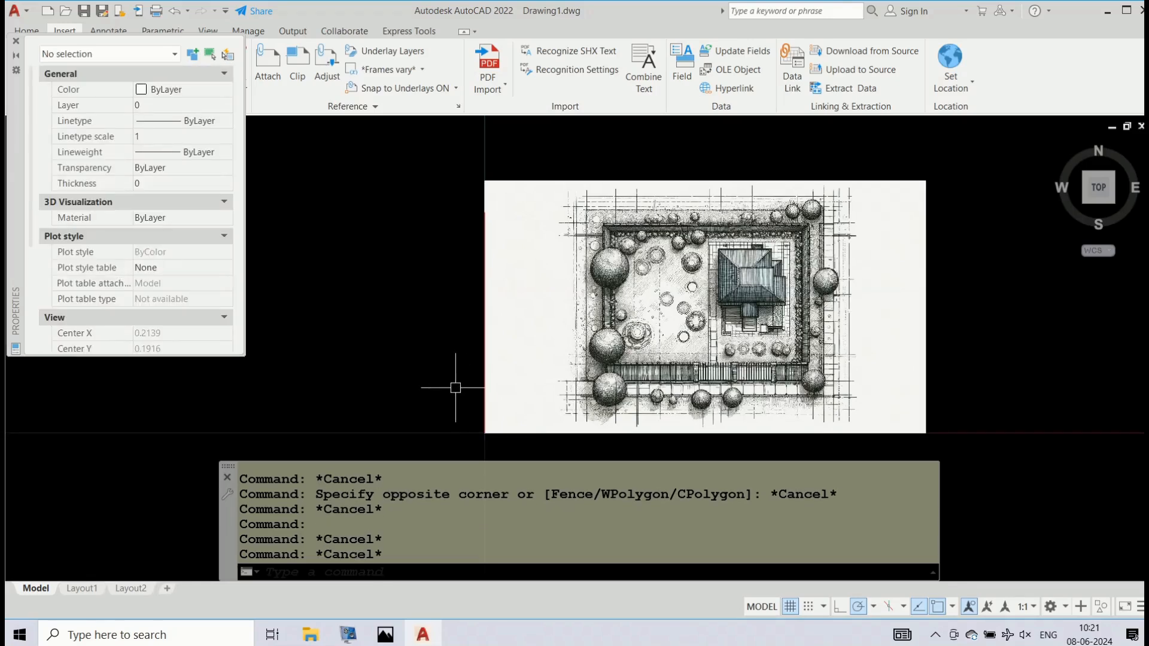
pyautogui.write('OSNAP')
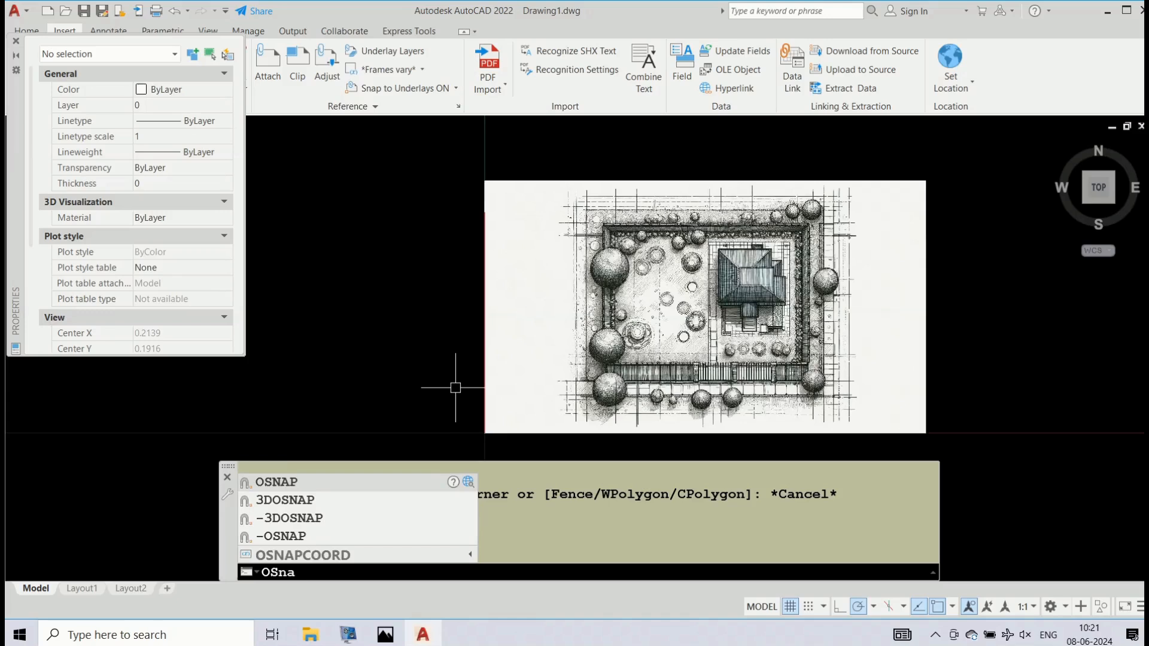
pyautogui.press('Return')
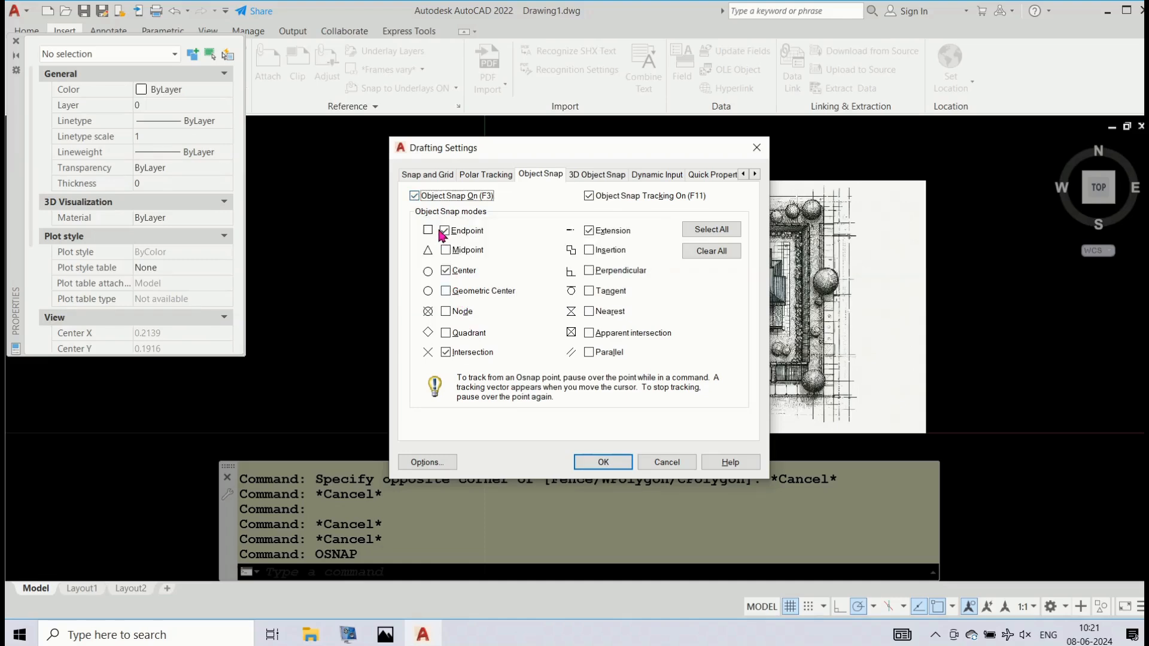
pyautogui.click(446, 271)
pyautogui.click(614, 465)
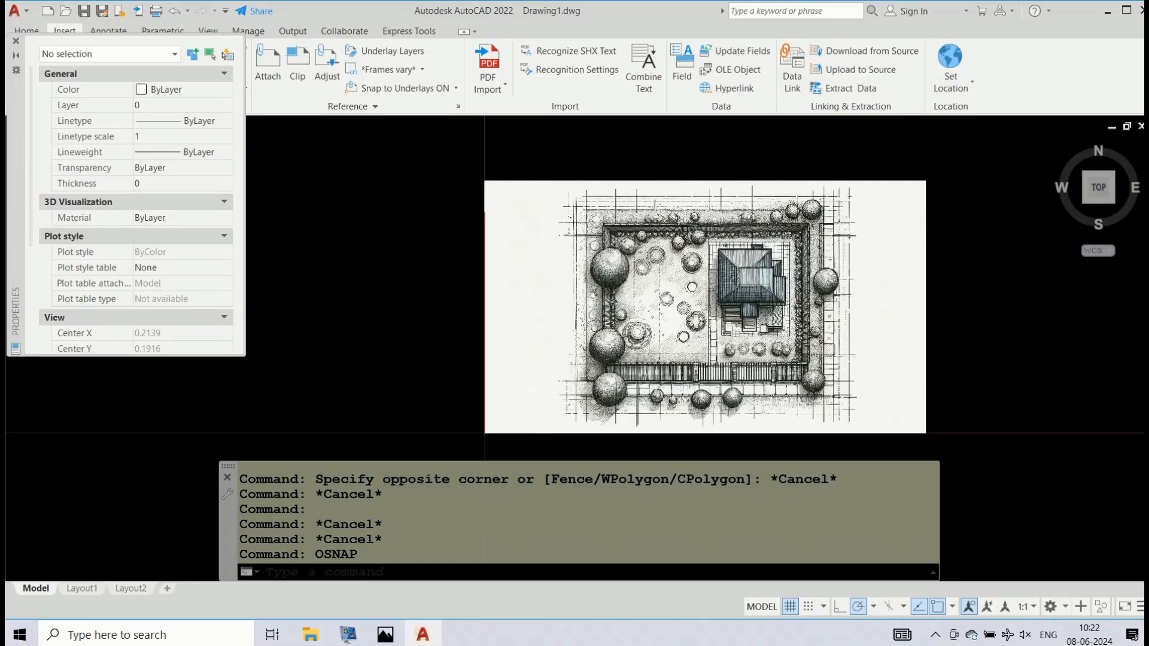
# - Move the plot image so the sketched plot boundary's lower-left corner, beside the lowest left tree, sits on the red line's start at the origin
pyautogui.write('m')
pyautogui.press('Return')
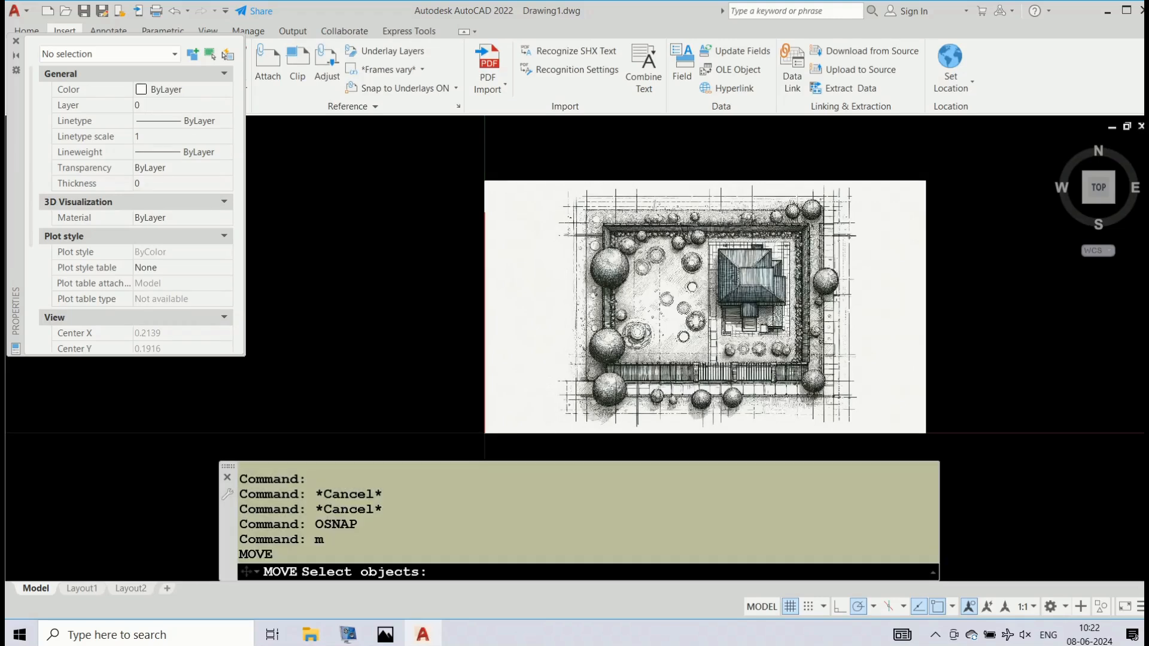
pyautogui.scroll(5, 585, 342)
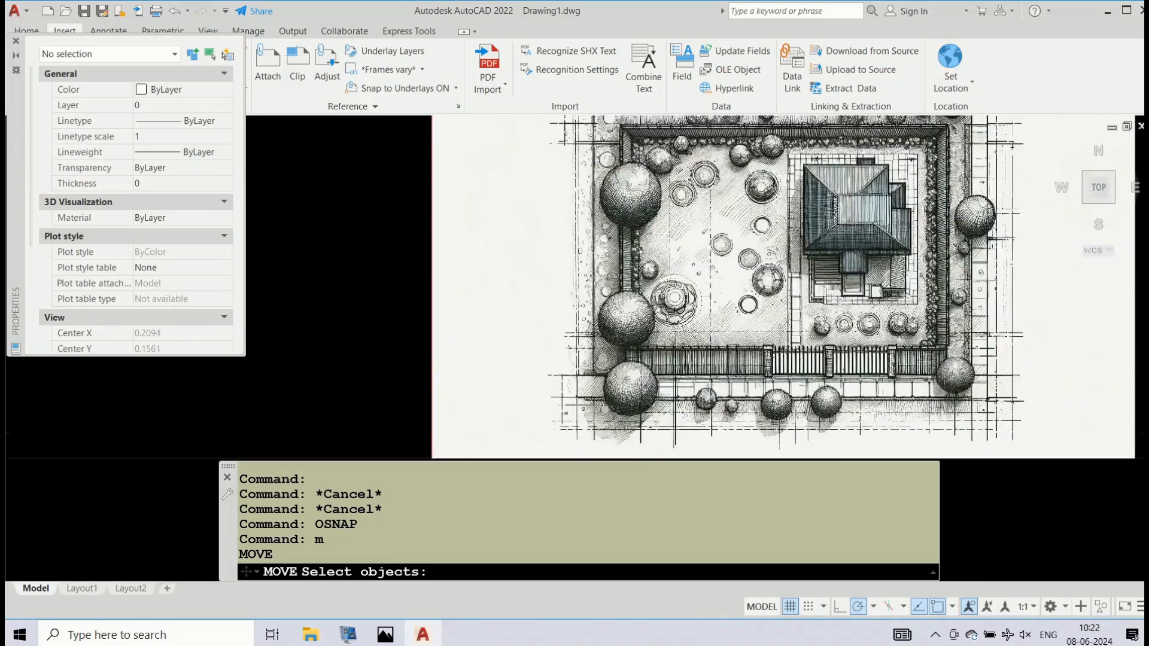
pyautogui.scroll(-8, 584, 342)
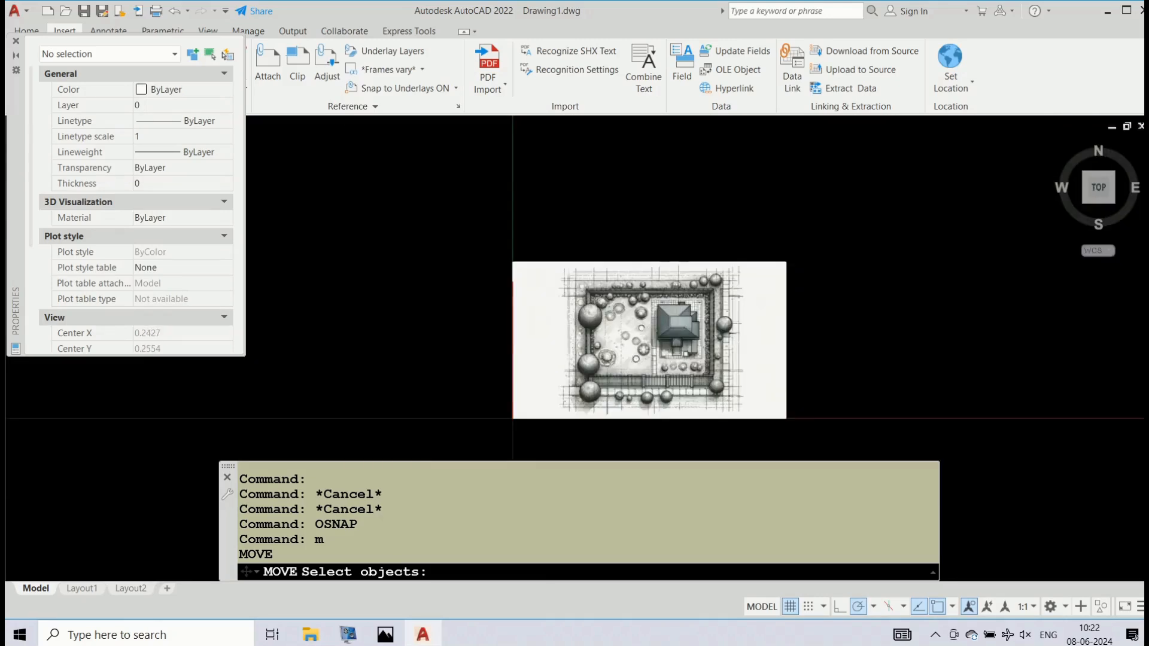
pyautogui.click(627, 262)
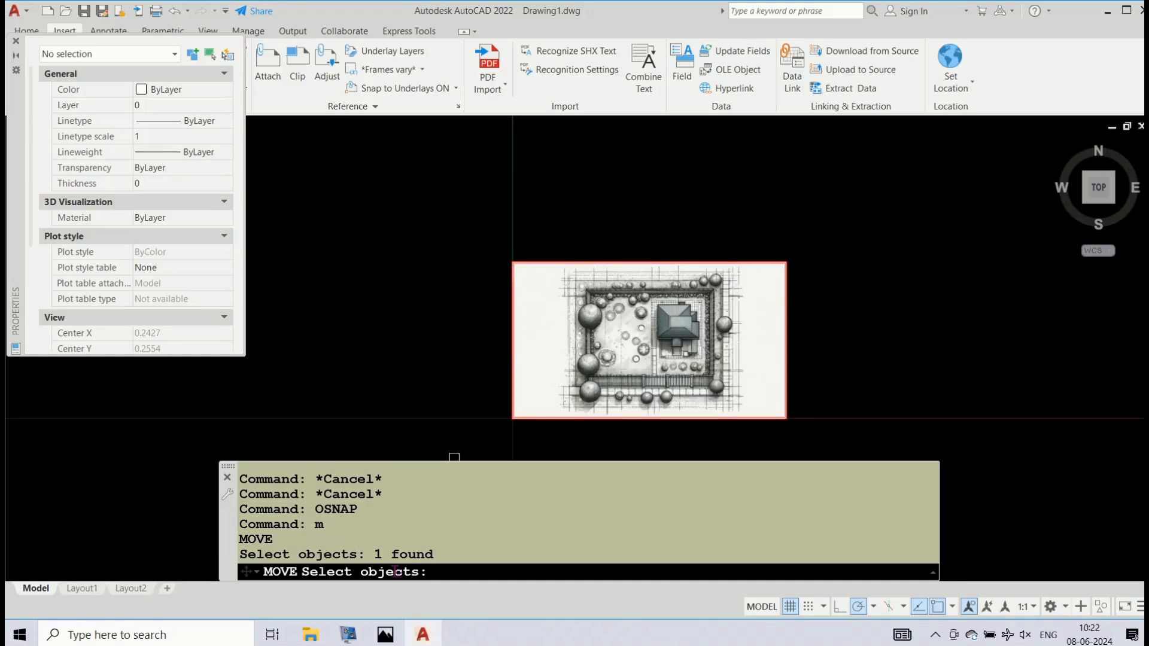
pyautogui.scroll(2, 564, 390)
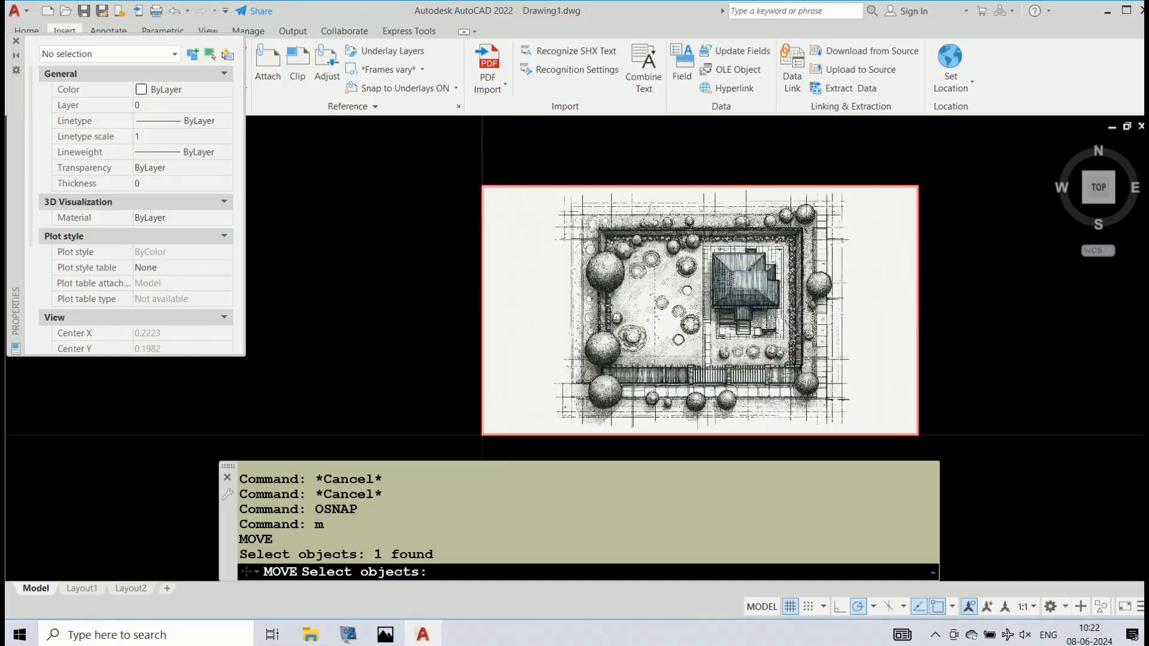
pyautogui.scroll(2, 579, 399)
pyautogui.scroll(2, 584, 386)
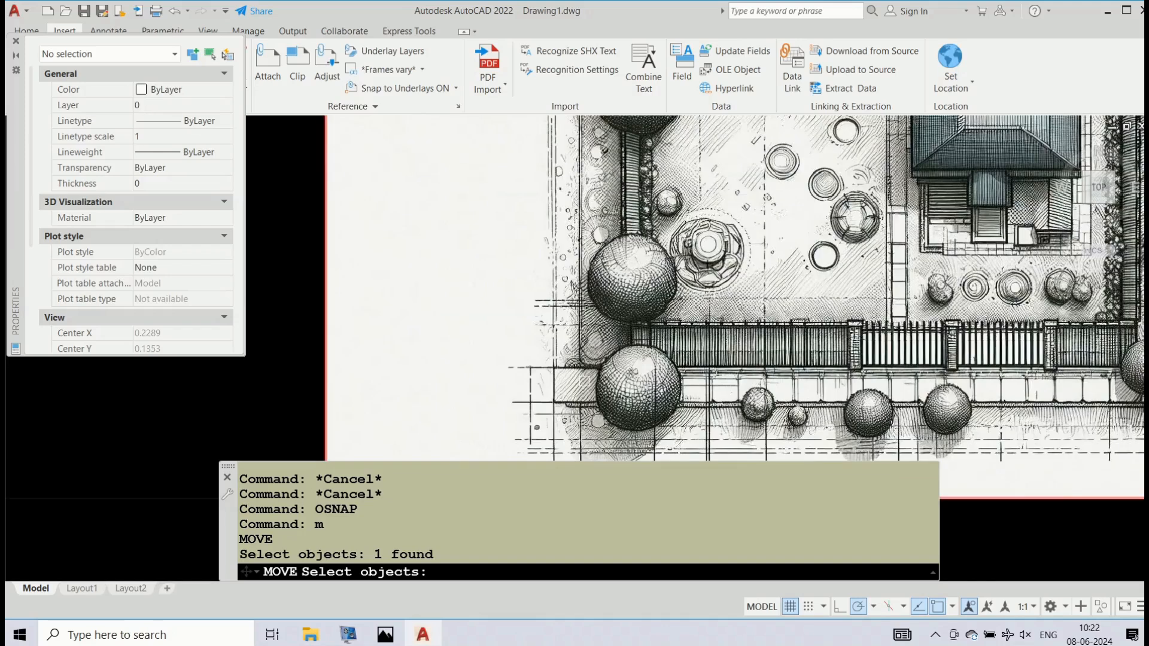
pyautogui.scroll(2, 584, 375)
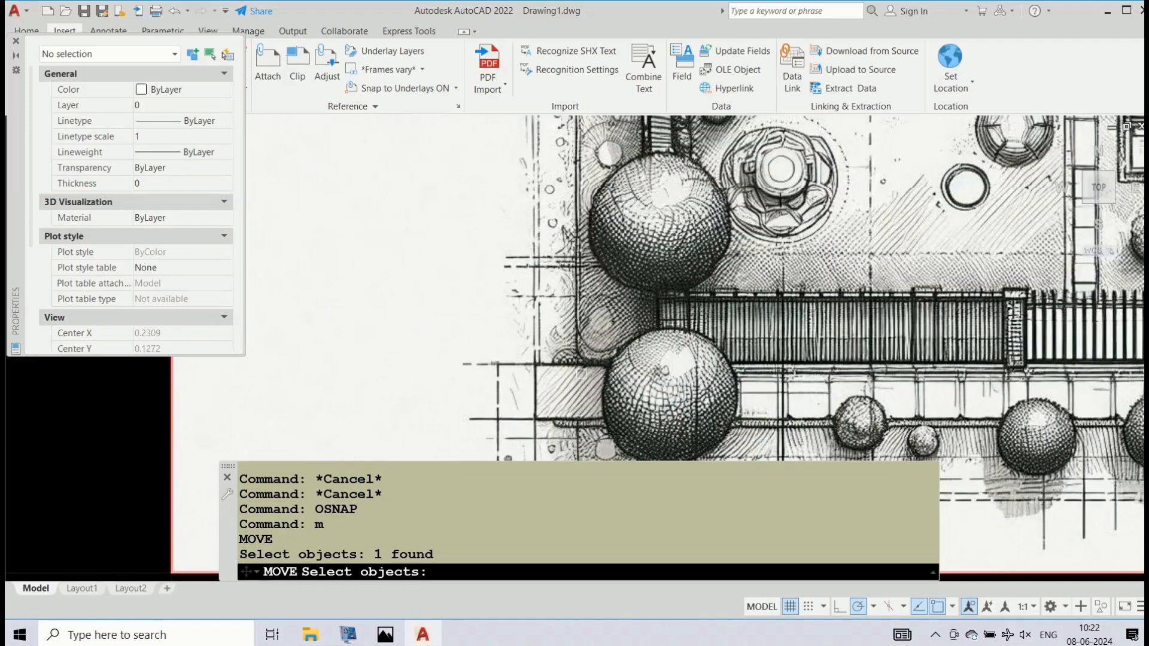
pyautogui.press('Return')
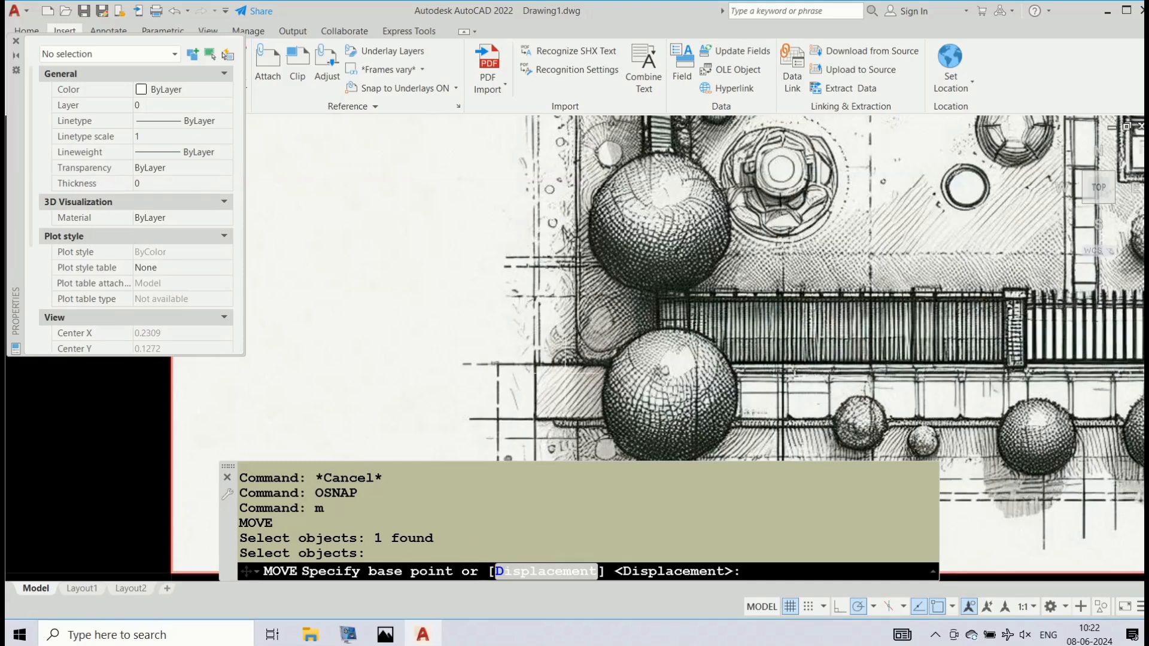
pyautogui.scroll(-4, 565, 365)
pyautogui.scroll(-2, 565, 377)
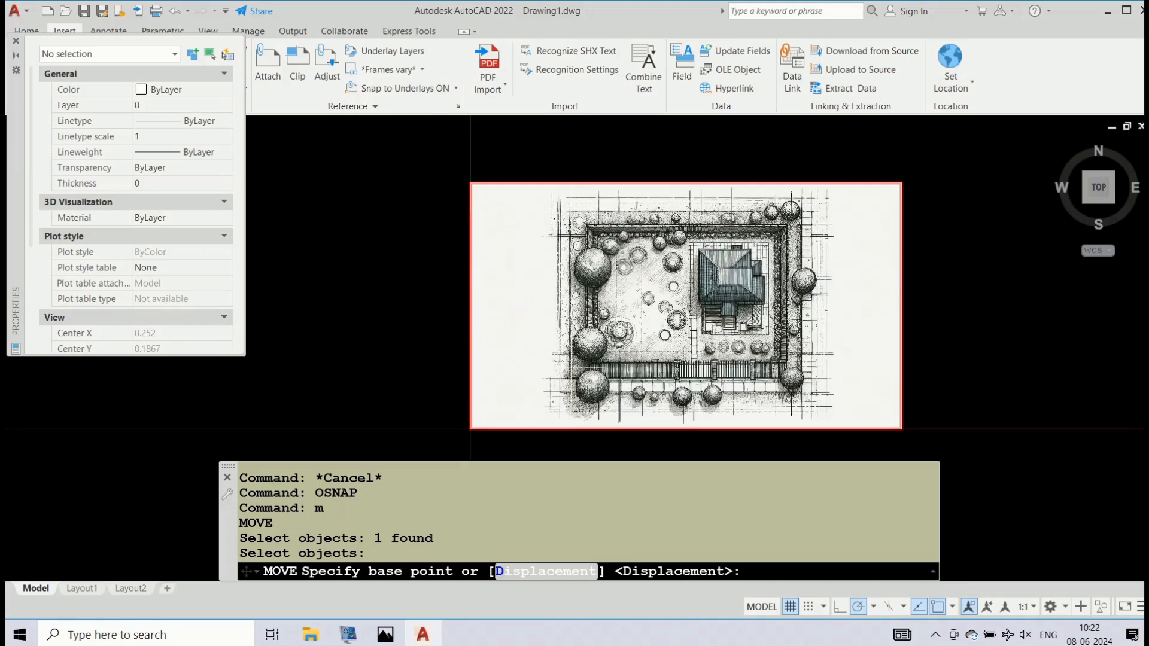
pyautogui.scroll(5, 564, 381)
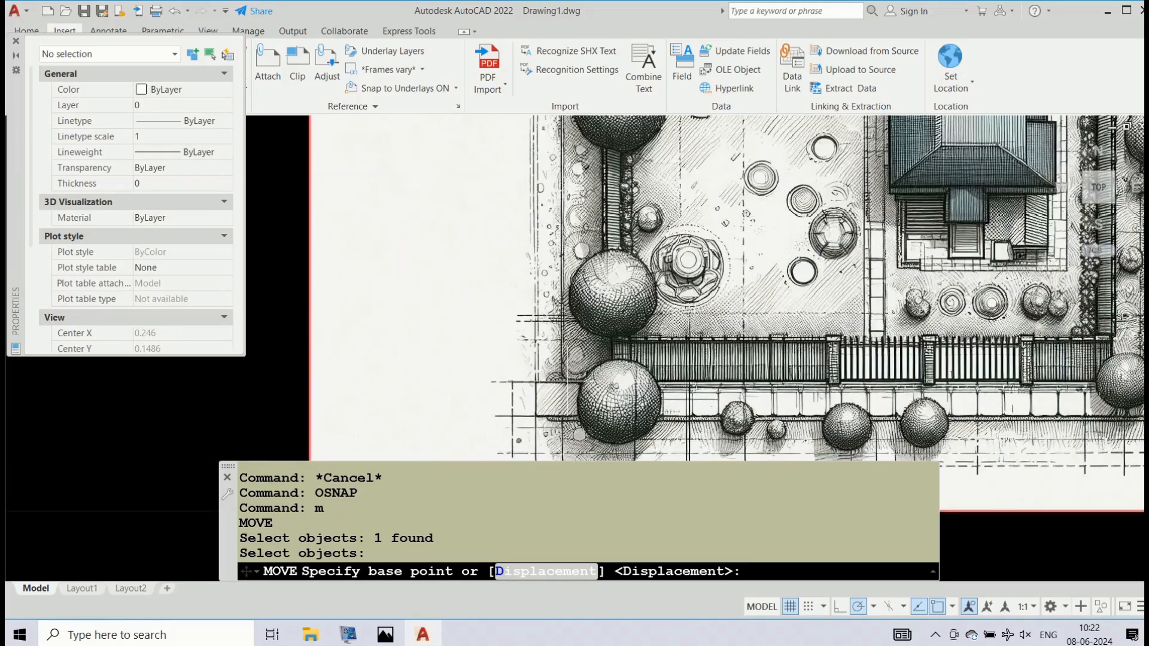
pyautogui.scroll(2, 564, 381)
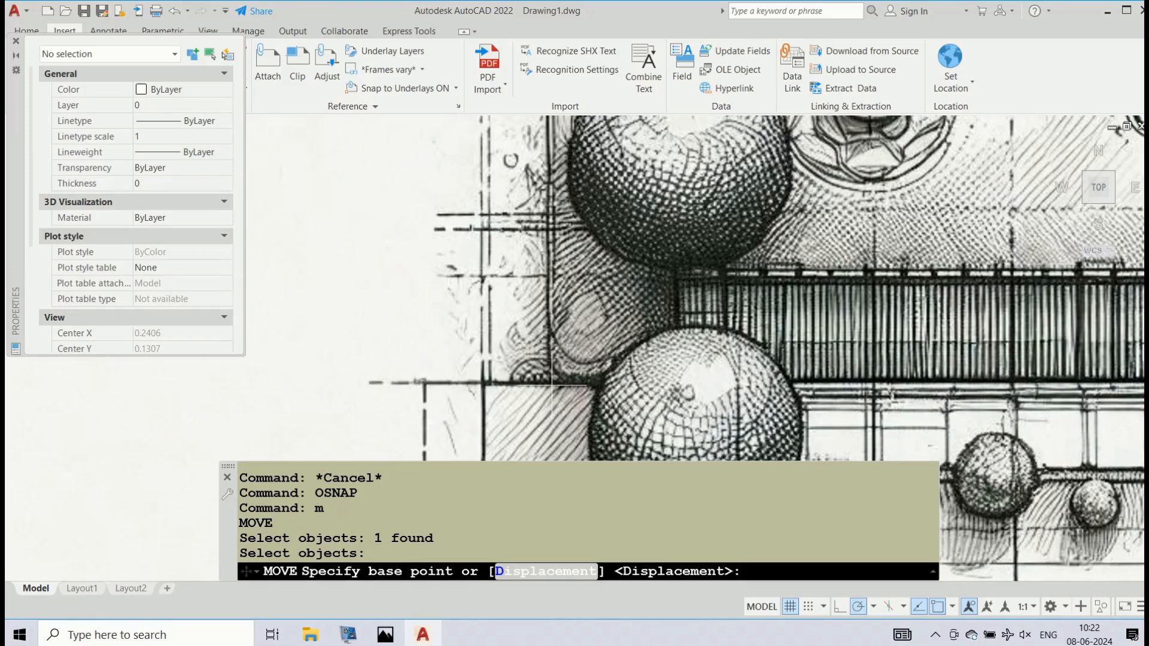
pyautogui.click(552, 384)
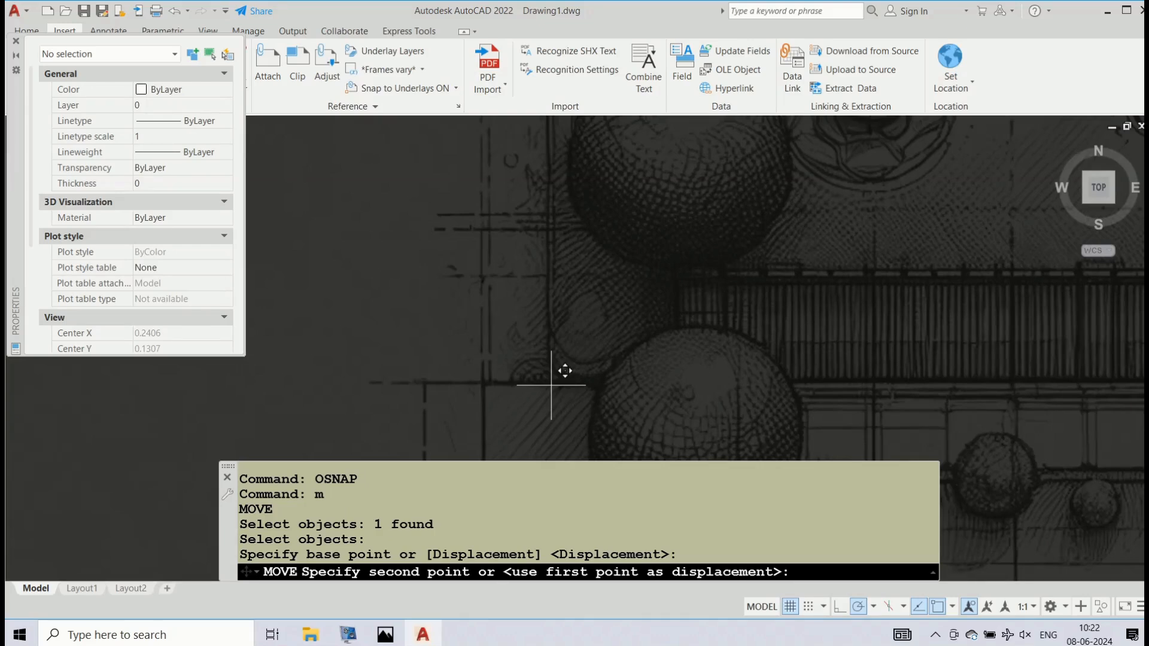
pyautogui.scroll(-8, 551, 385)
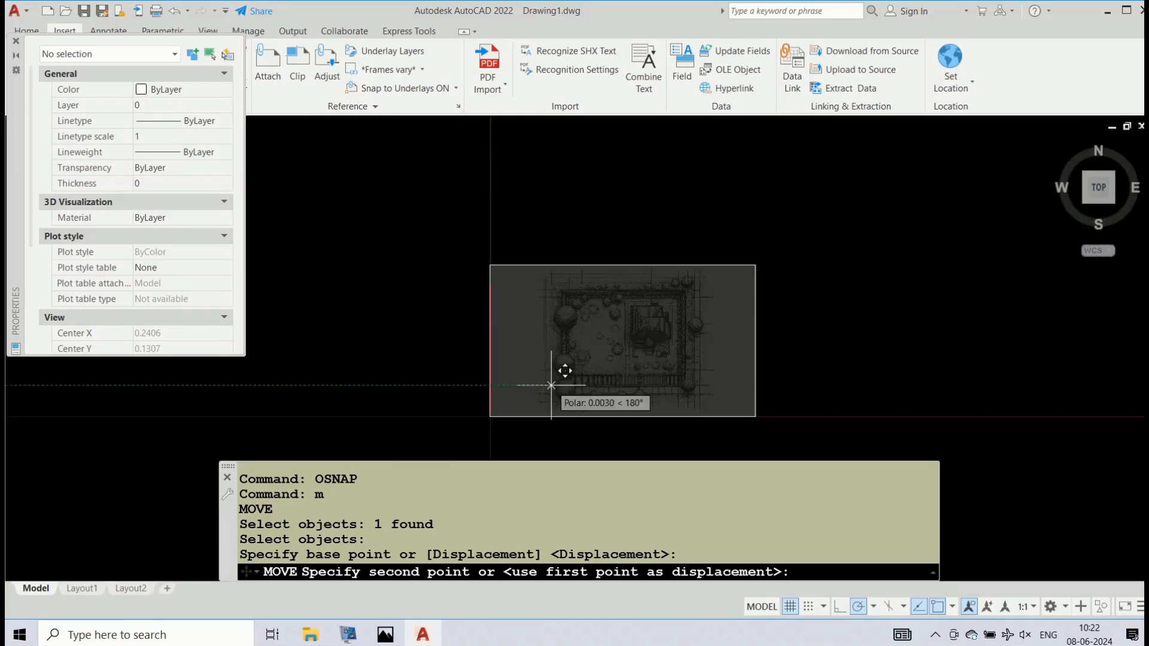
pyautogui.click(491, 416)
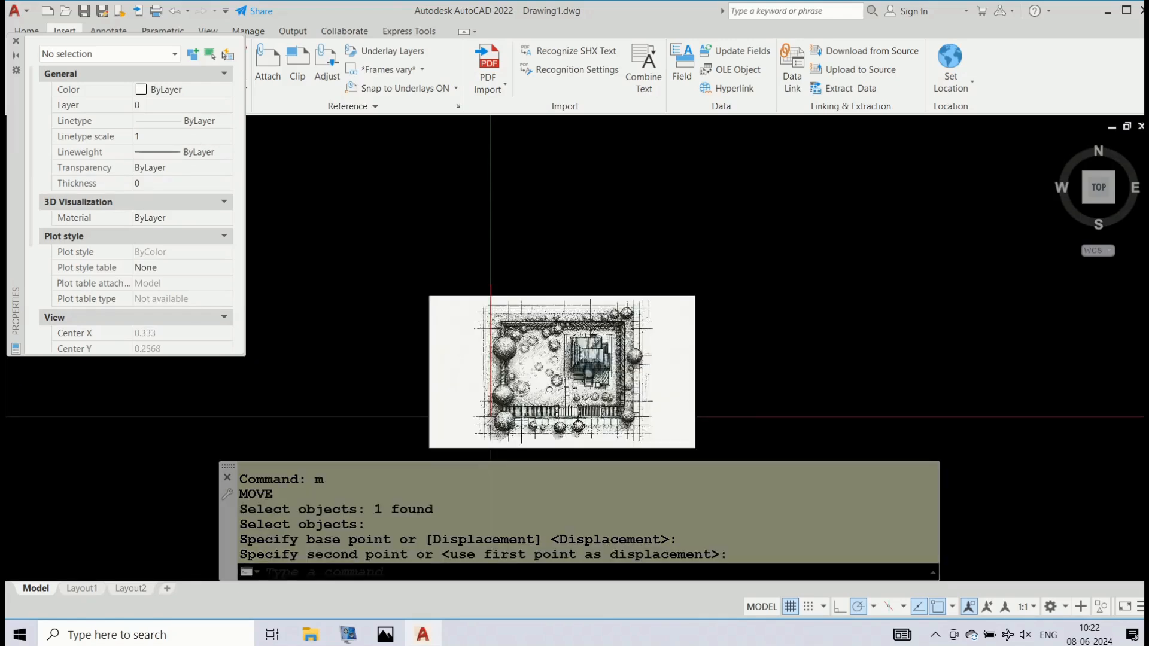
# - Examine how the plot's left boundary and lower-left corner line up with the red reference line, then bring the whole image into view
pyautogui.scroll(4, 491, 416)
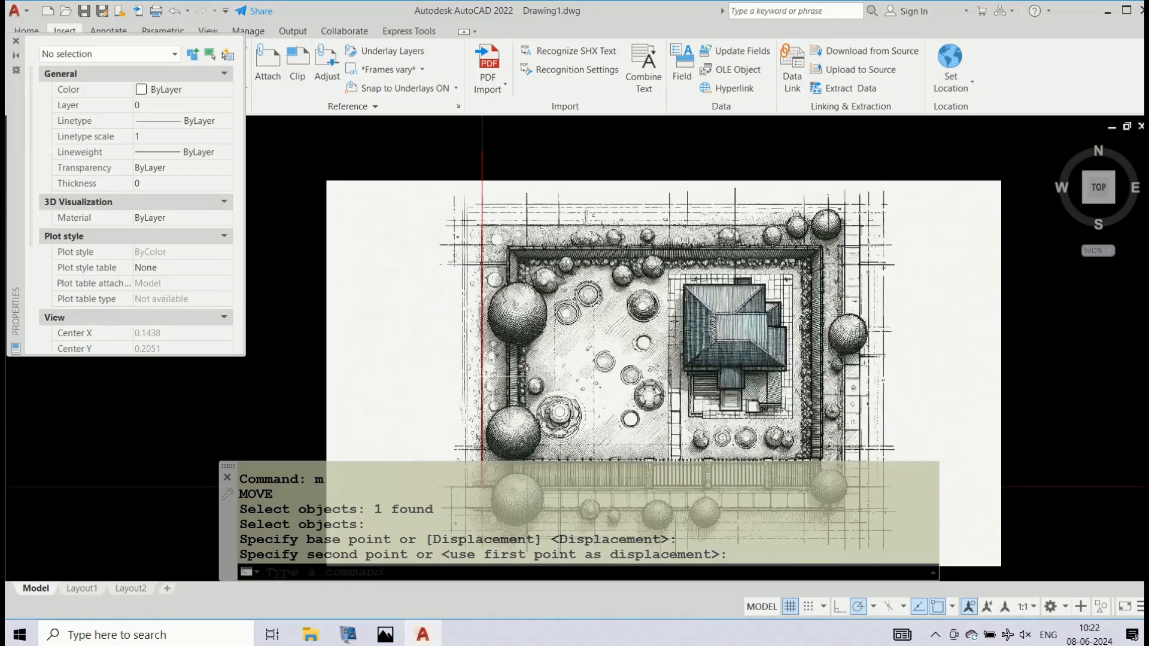
pyautogui.scroll(-4, 483, 487)
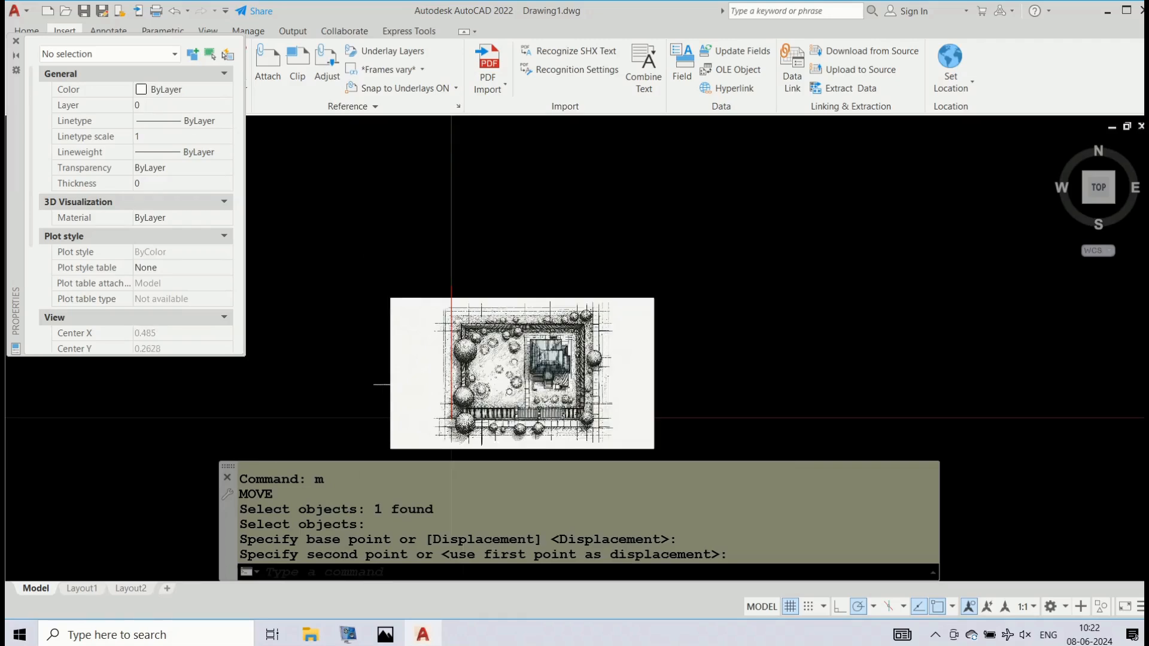
pyautogui.moveTo(408, 384); pyautogui.dragTo(408, 366)
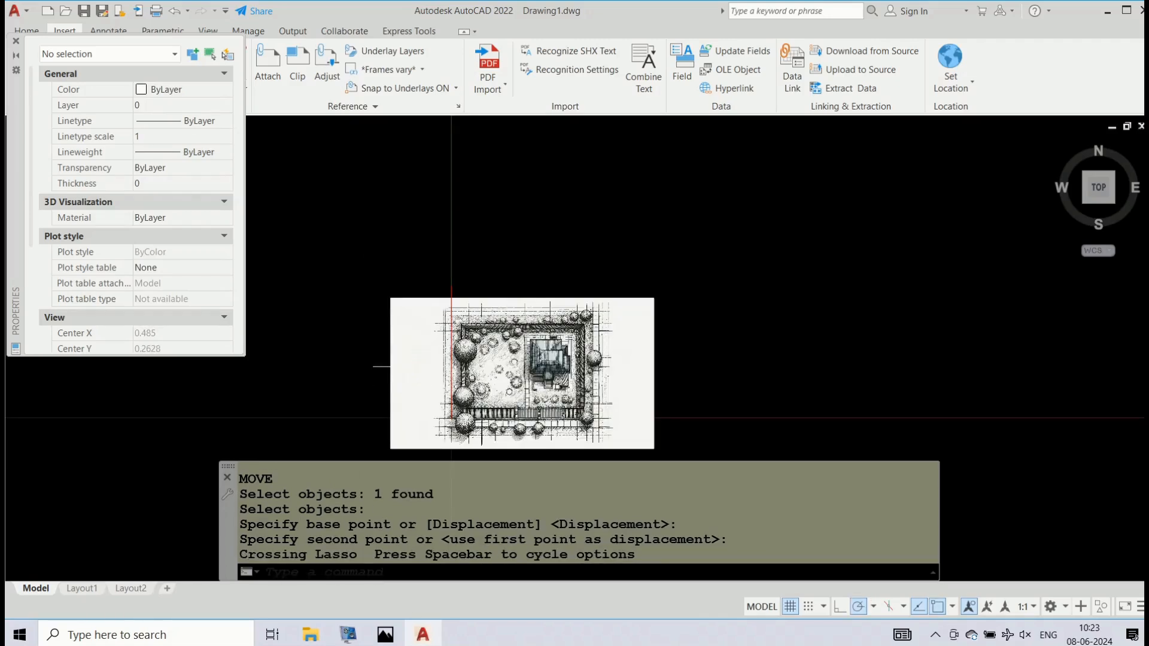
pyautogui.press('Escape')
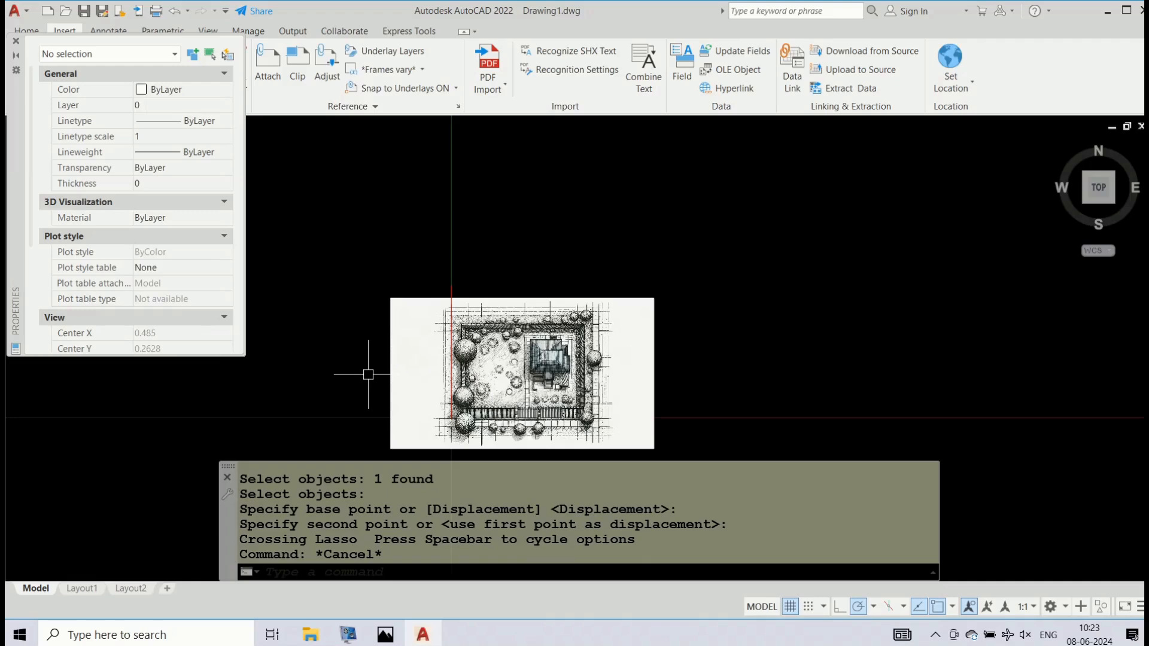
pyautogui.write('p')
pyautogui.press('Return')
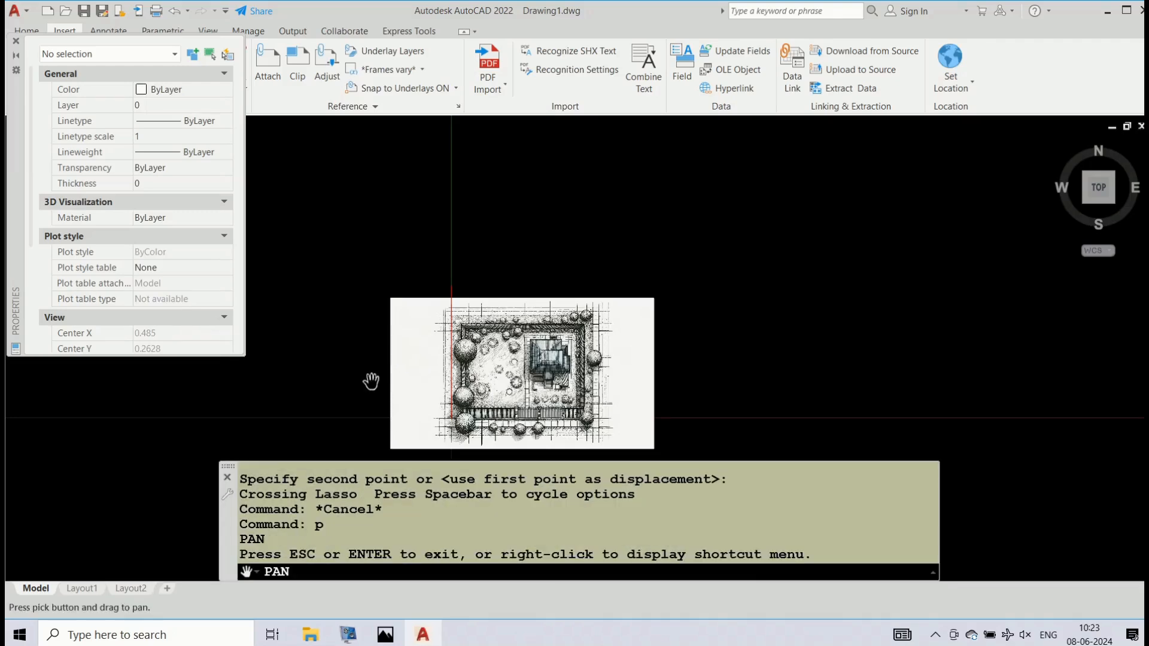
pyautogui.scroll(5, 395, 323)
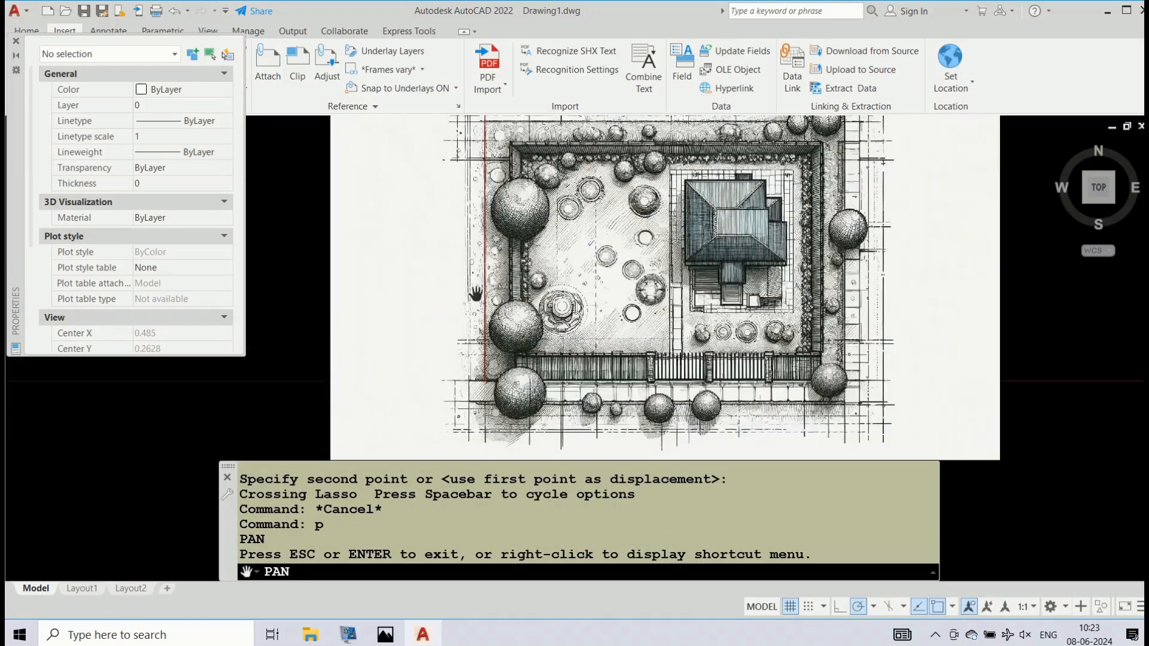
pyautogui.press('Escape')
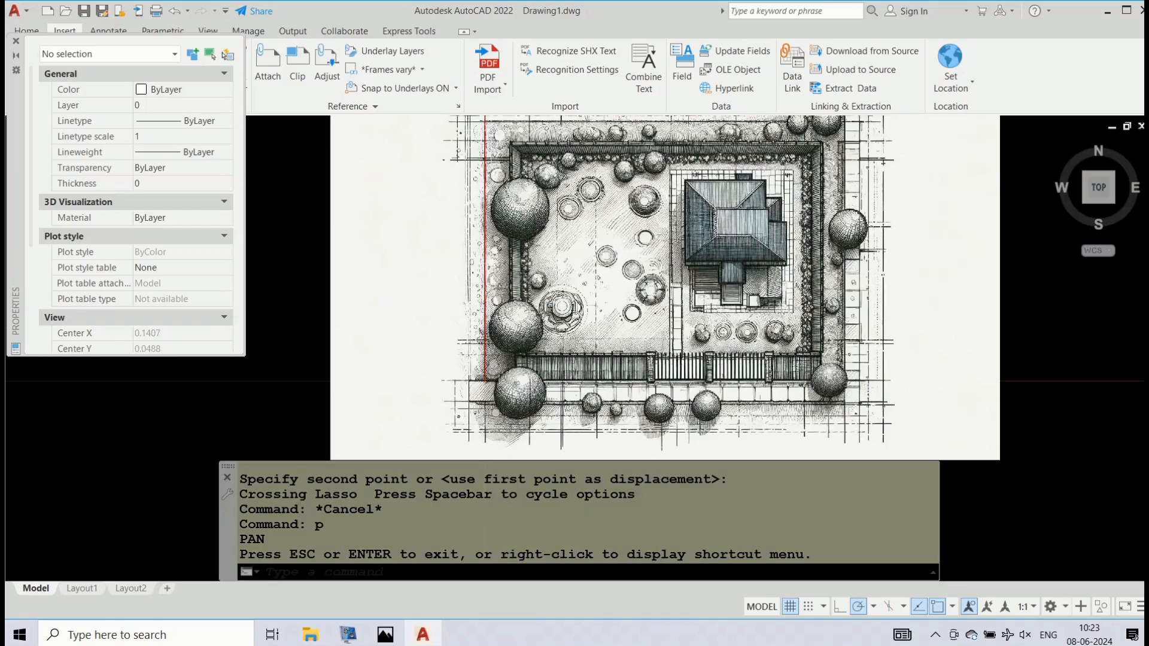
pyautogui.scroll(-1, 485, 171)
pyautogui.scroll(-3, 485, 168)
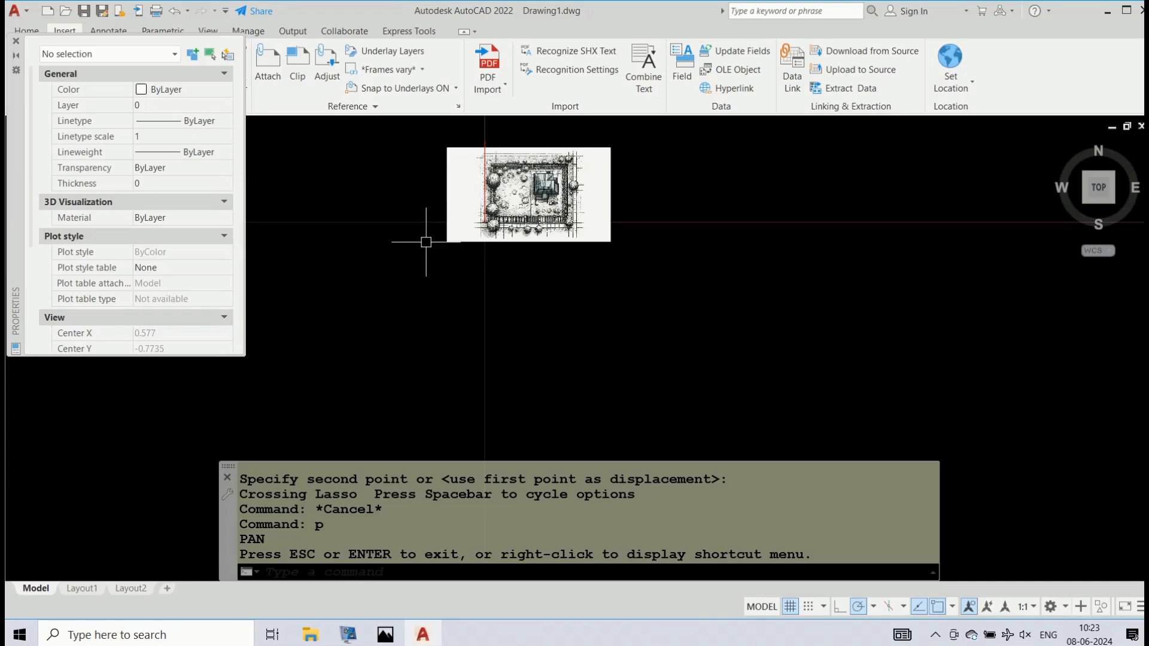
pyautogui.moveTo(425, 242); pyautogui.dragTo(412, 259)
pyautogui.scroll(4, 449, 228)
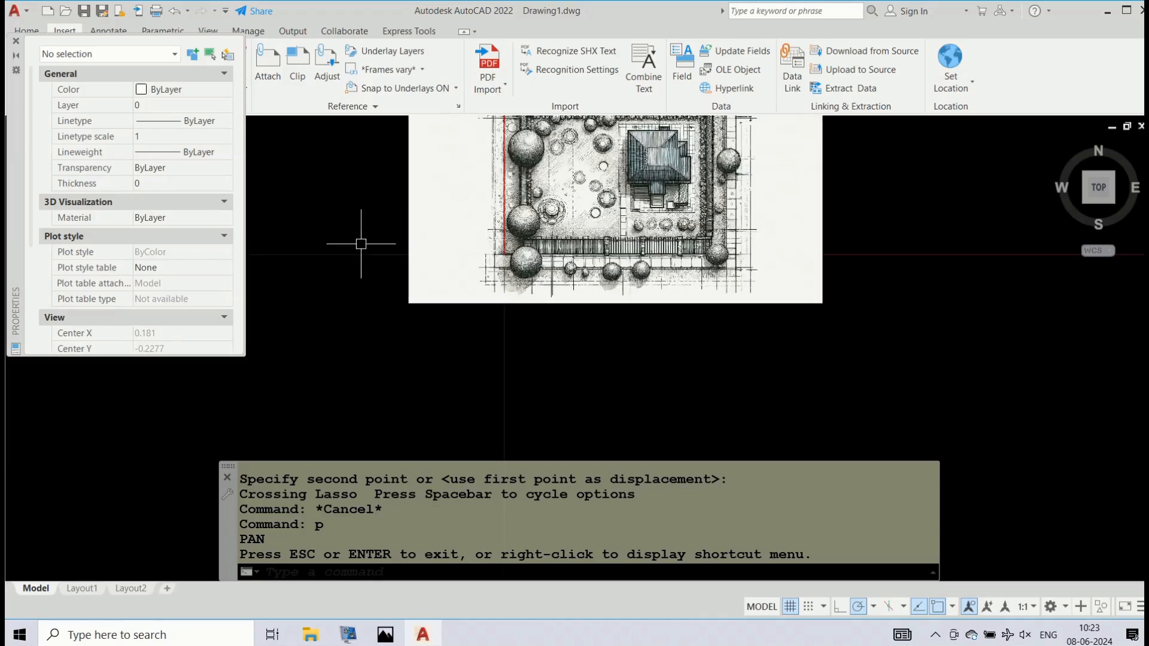
pyautogui.write('p')
pyautogui.press('Return')
pyautogui.moveTo(367, 249); pyautogui.dragTo(371, 376)
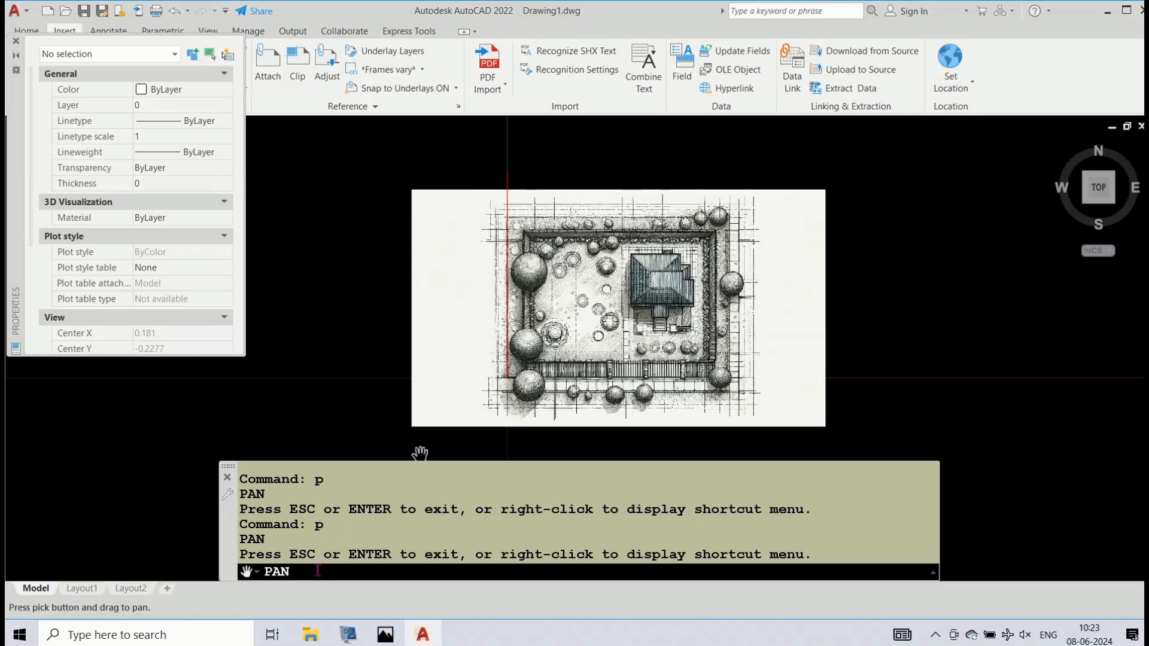
pyautogui.press('Escape')
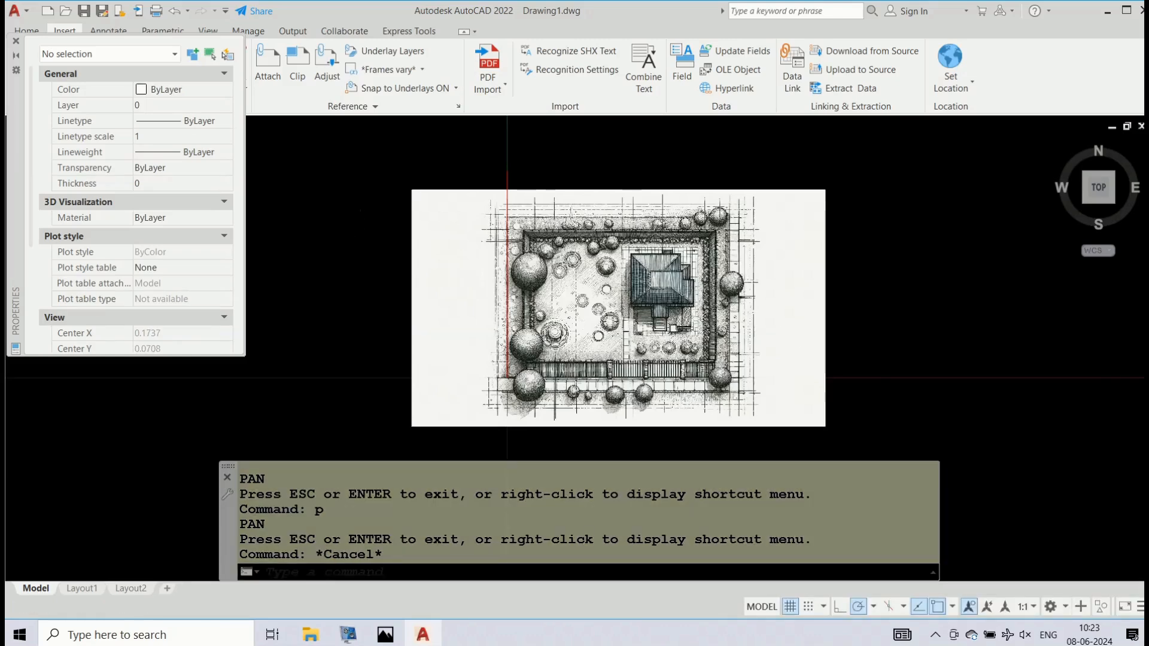
pyautogui.click(291, 576)
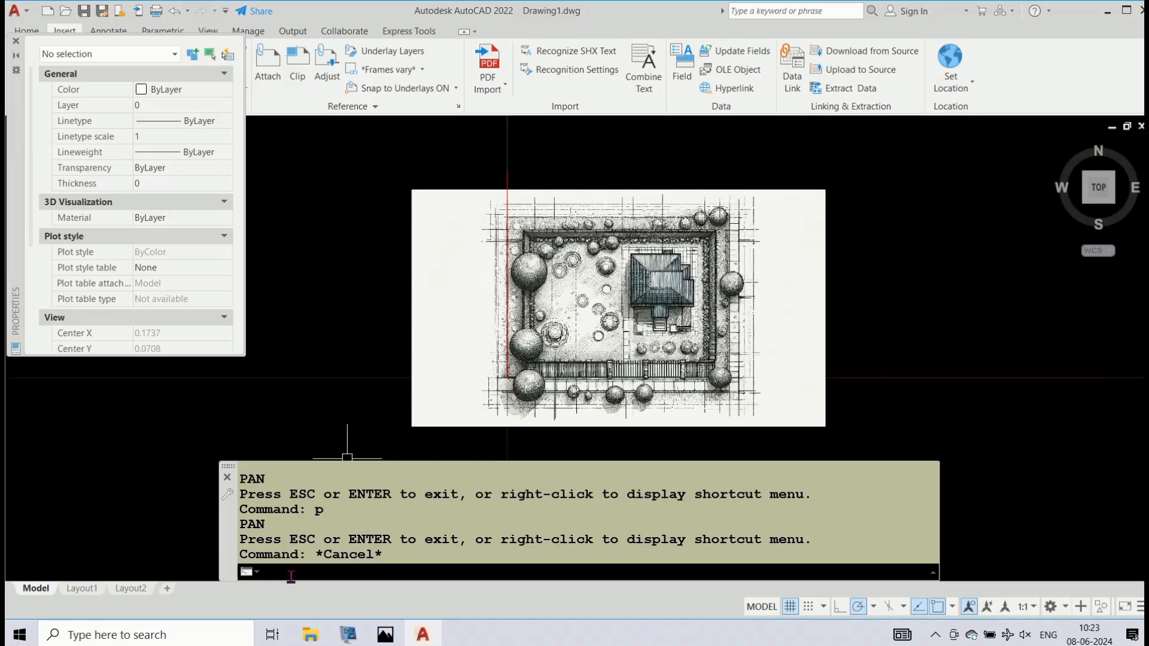
pyautogui.write('scale')
pyautogui.press('Return')
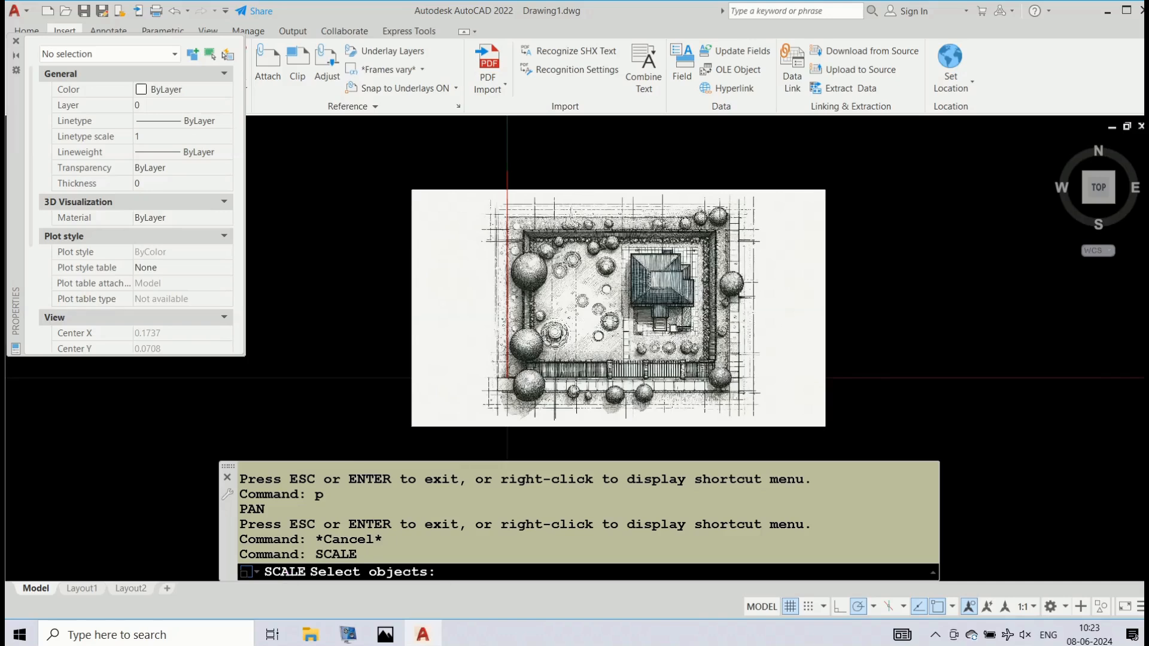
pyautogui.press('Escape')
pyautogui.press('Escape')
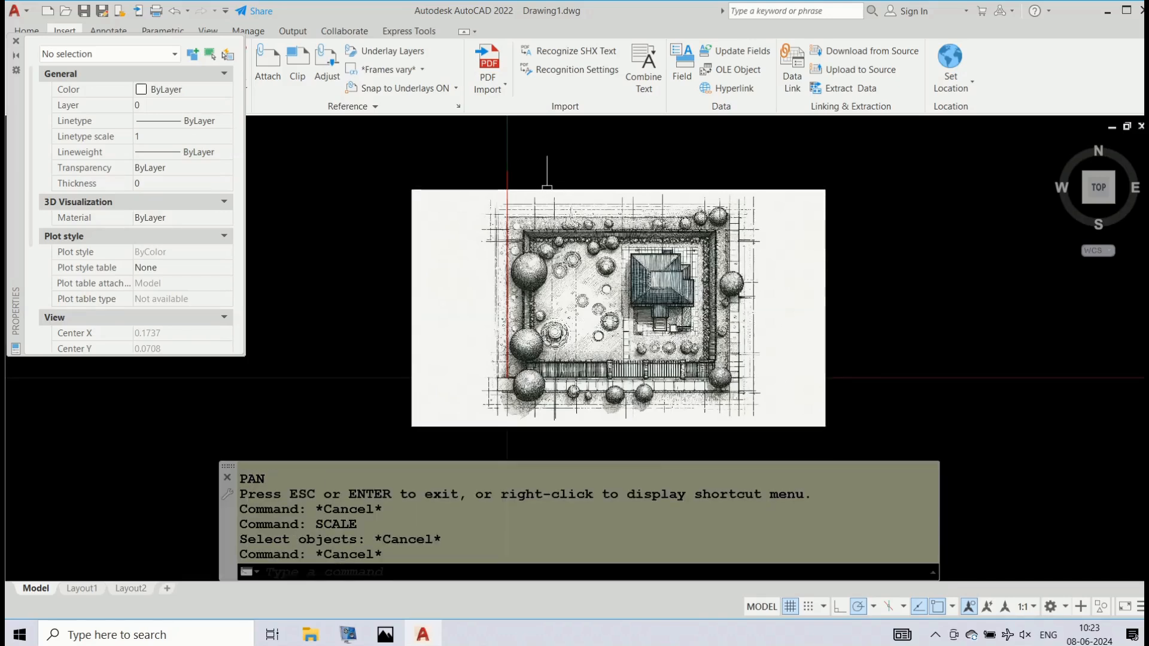
# - Start aligning the plot image, using the red line's start at the origin as both first source and first destination point
pyautogui.write('ali')
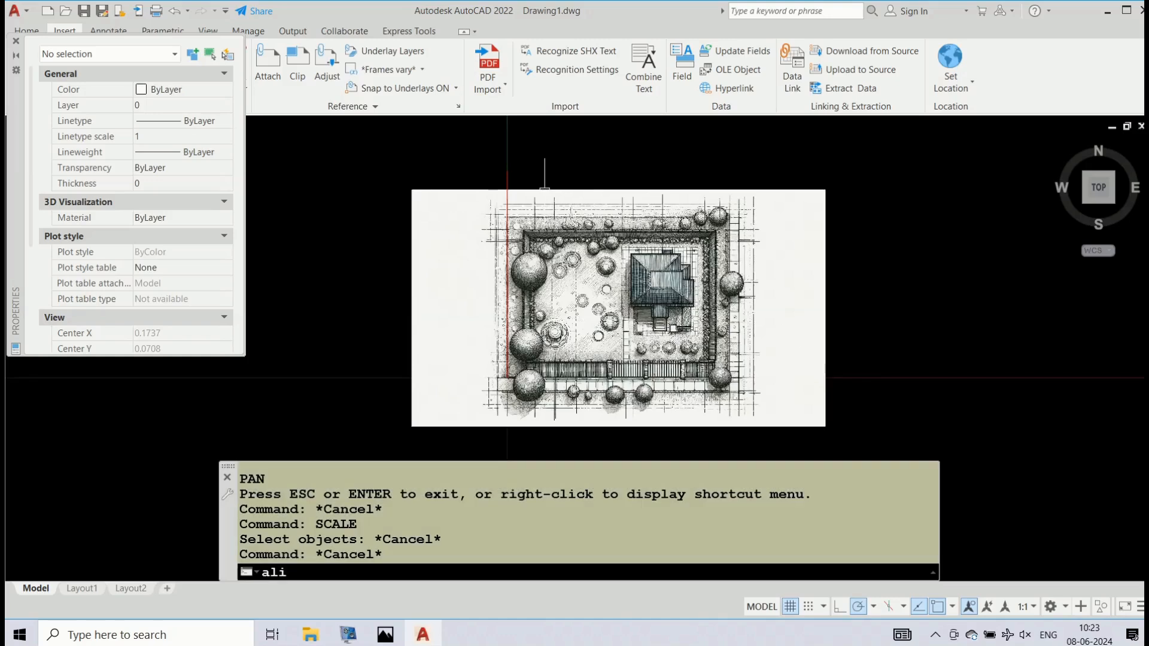
pyautogui.press('Return')
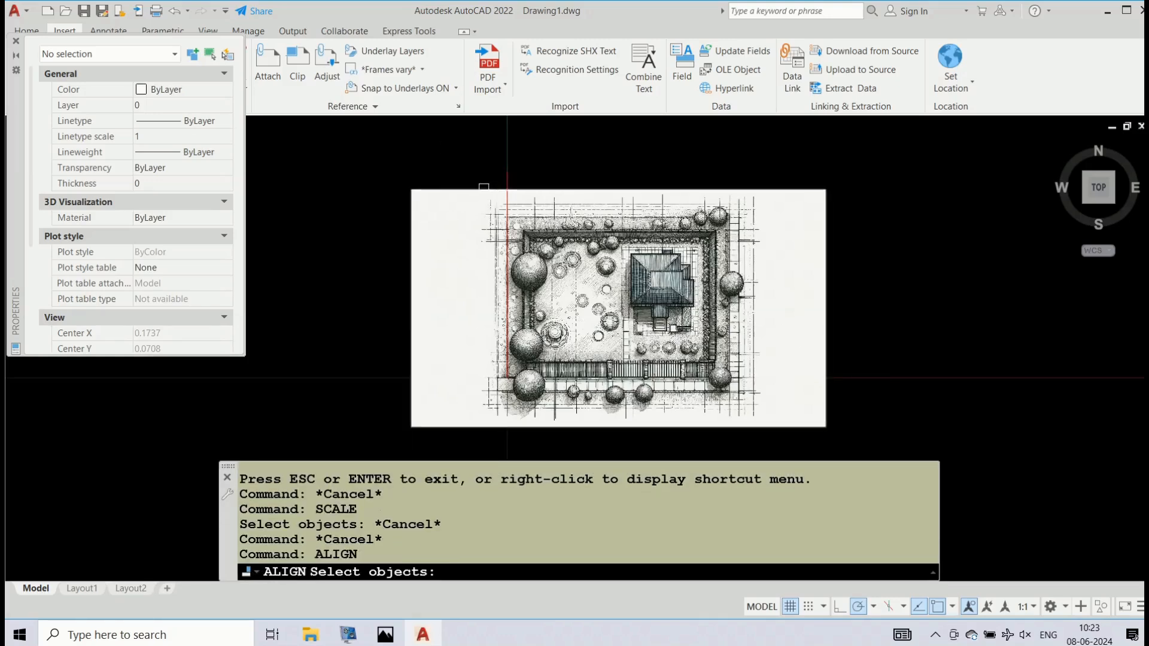
pyautogui.click(481, 187)
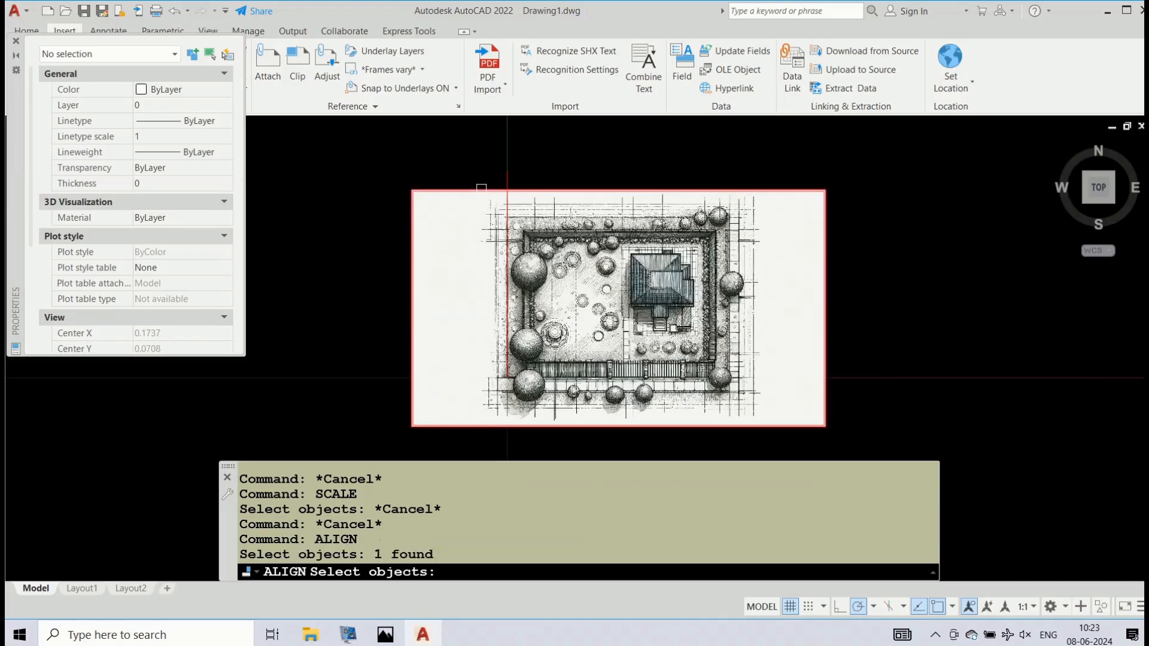
pyautogui.press('Return')
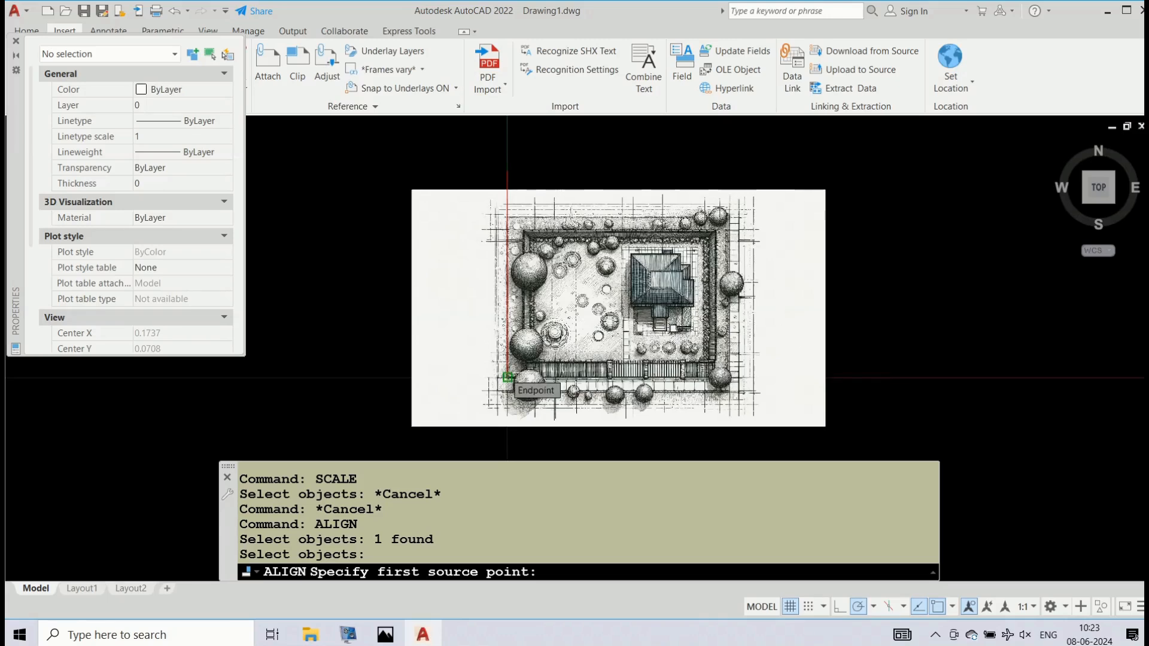
pyautogui.click(508, 377)
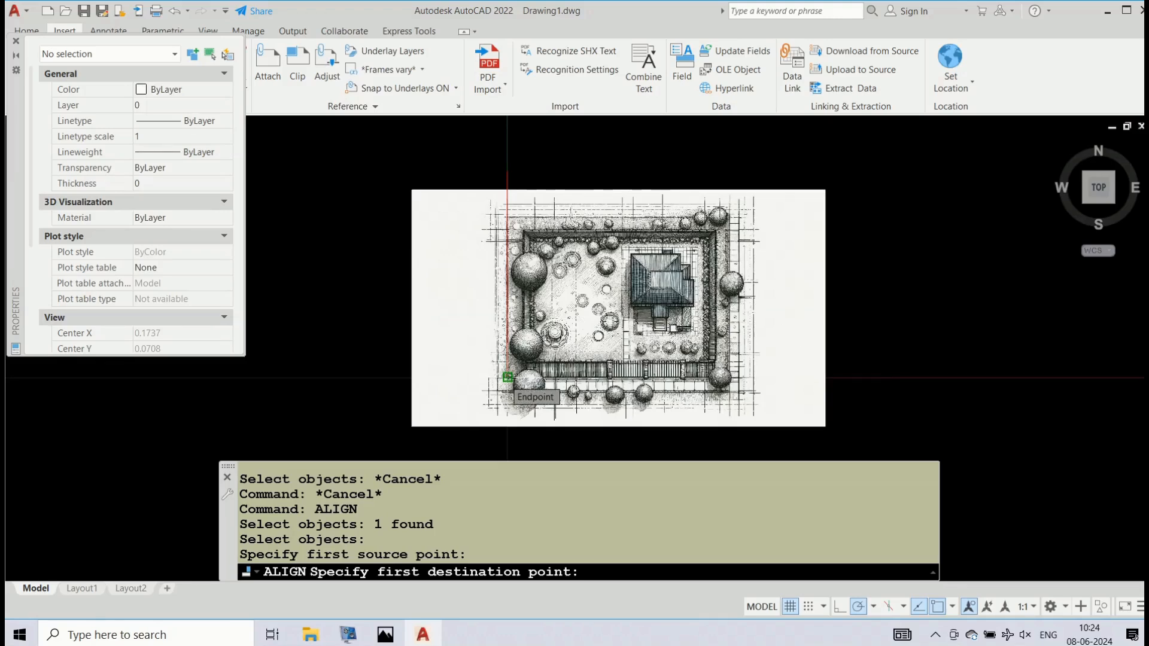
pyautogui.click(507, 377)
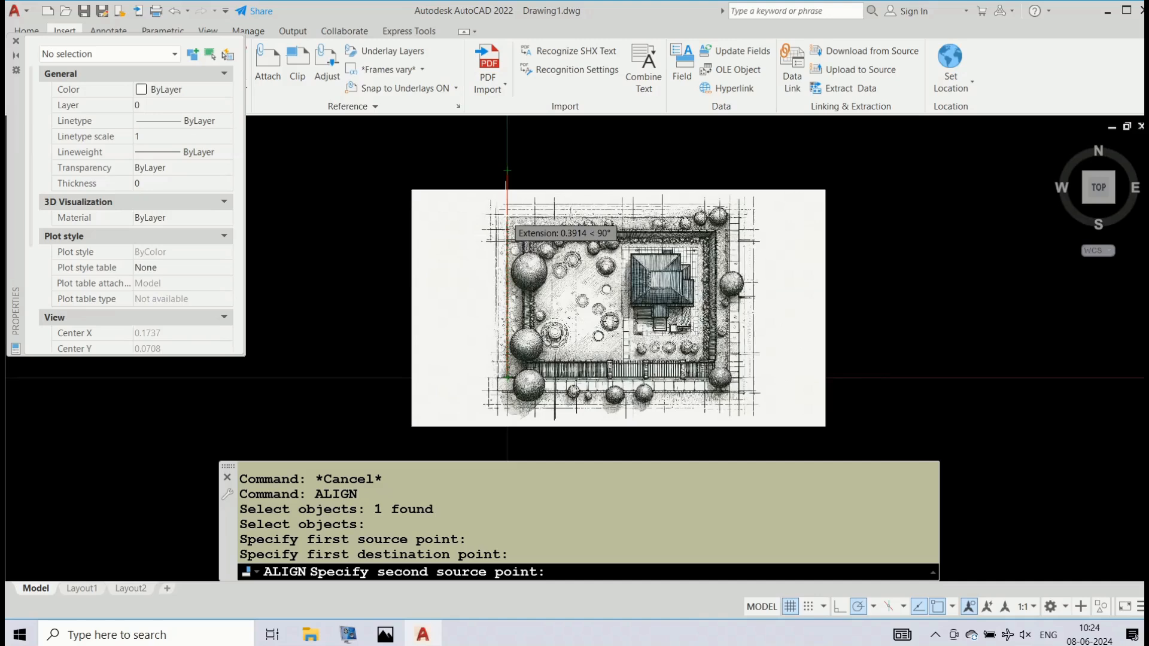
# - Turn object snap off and set the second source point at the sketched plot boundary's upper-left corner on the red line
pyautogui.scroll(4, 508, 215)
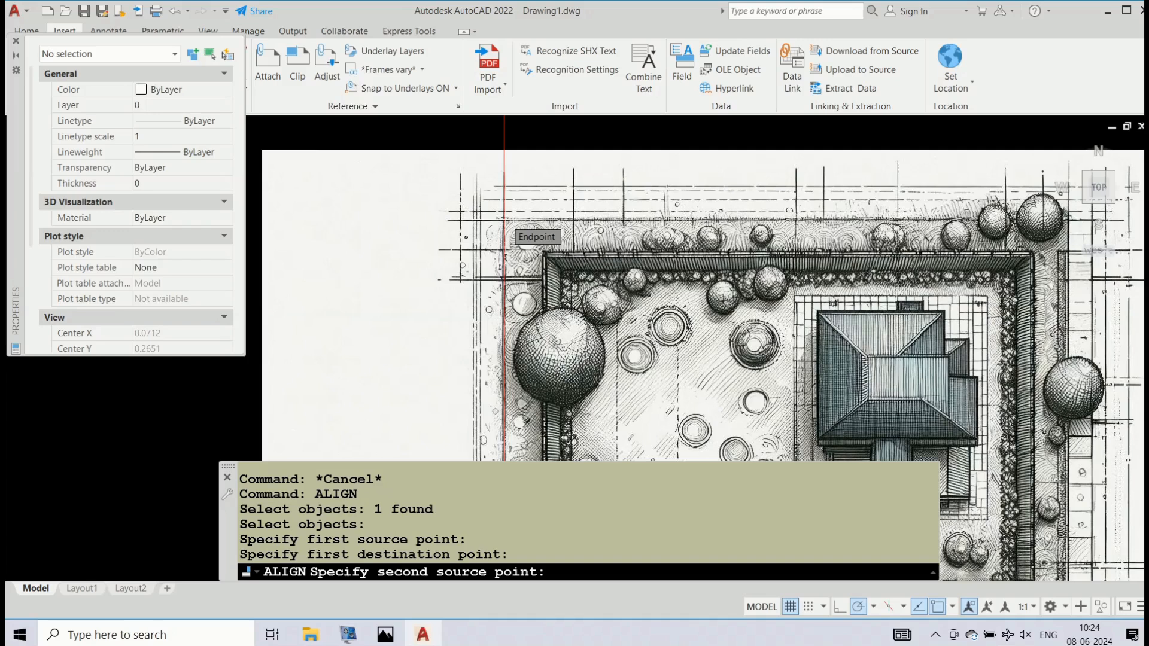
pyautogui.scroll(-4, 506, 223)
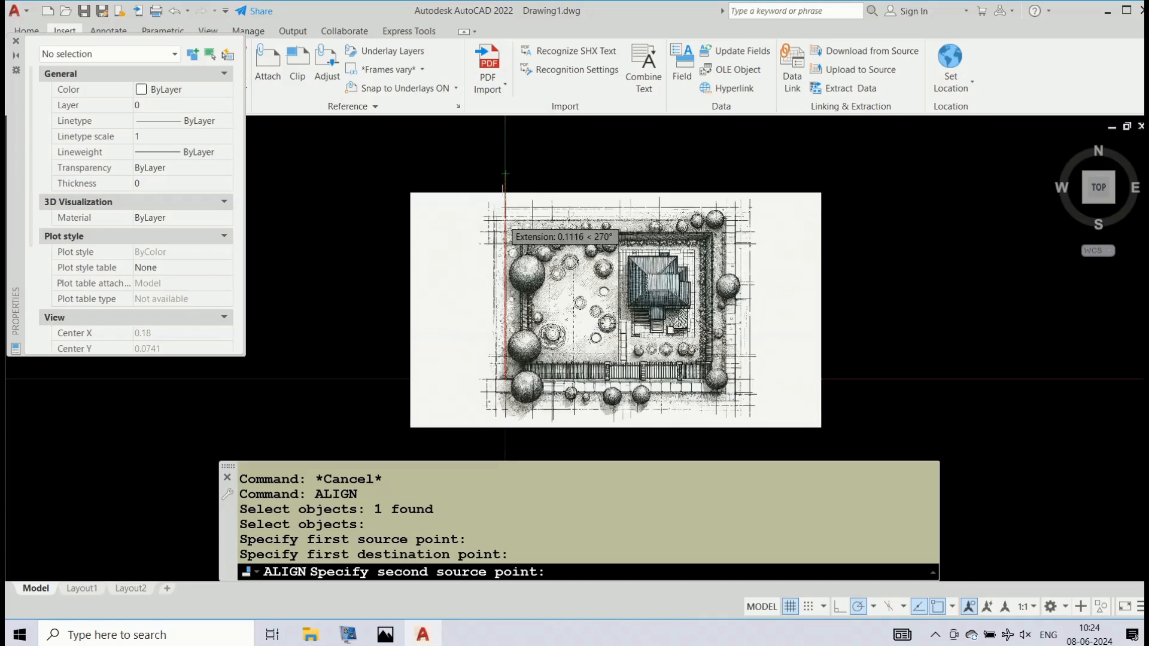
pyautogui.scroll(4, 506, 198)
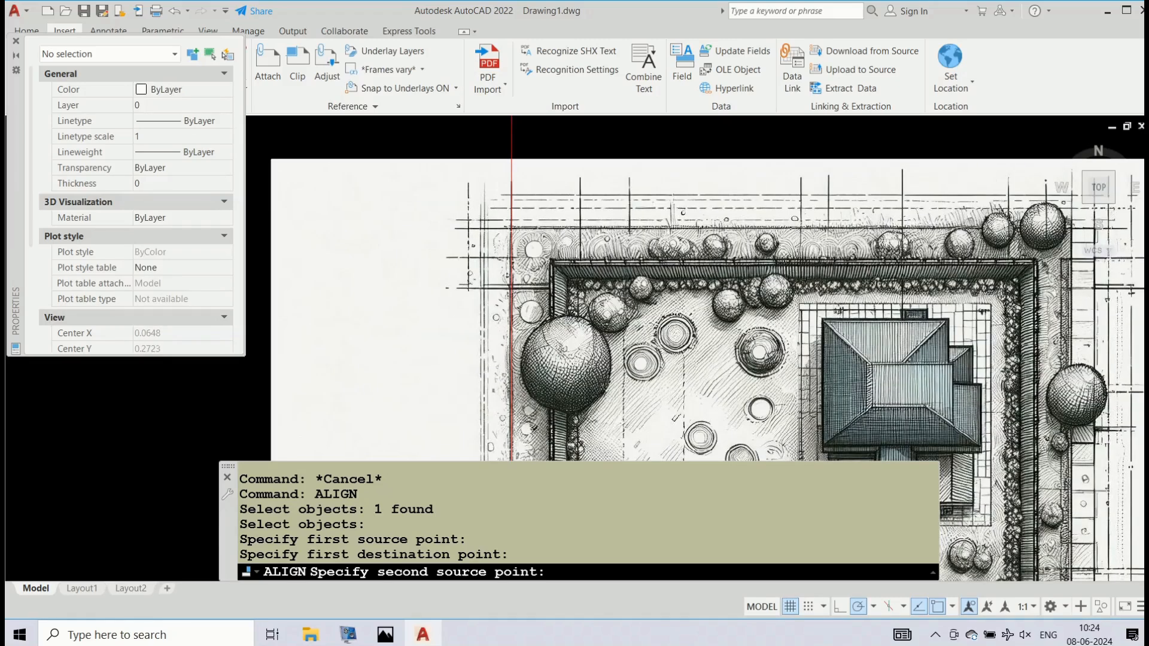
pyautogui.scroll(-4, 512, 242)
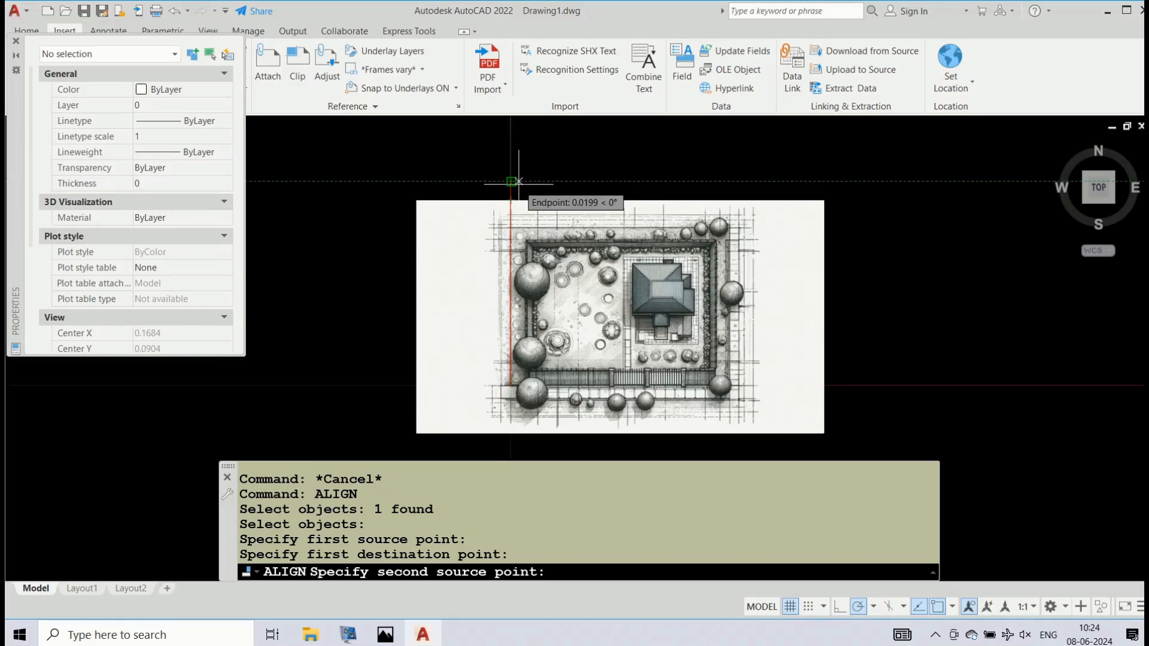
pyautogui.press('F3')
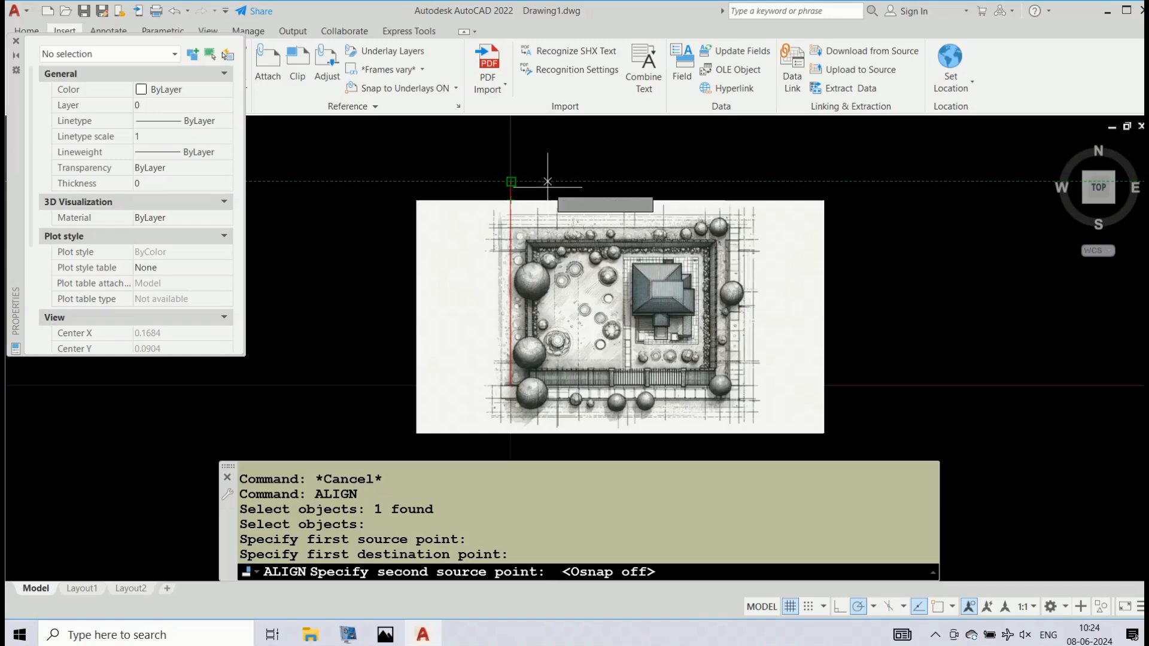
pyautogui.press('F3')
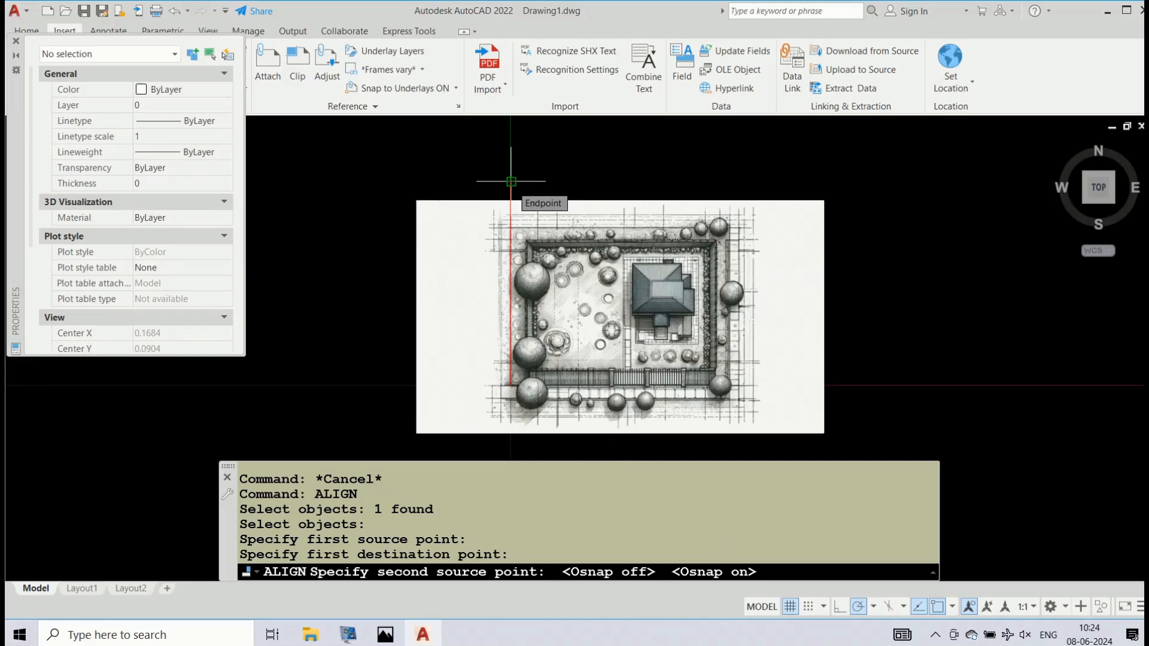
pyautogui.press('F3')
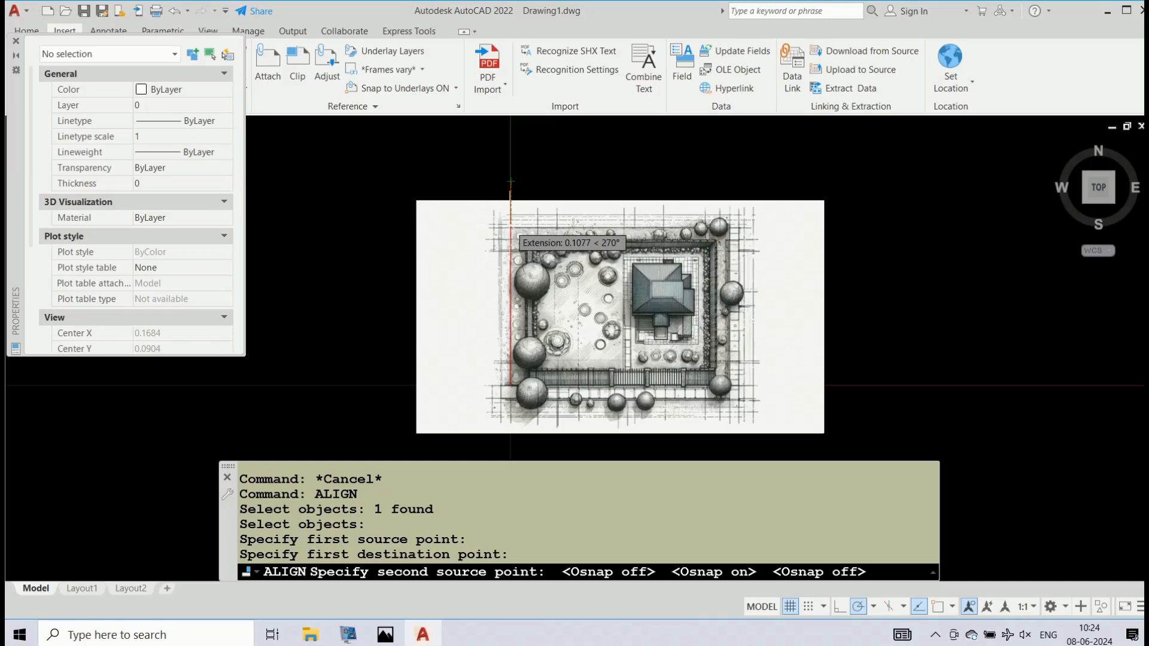
pyautogui.scroll(4, 510, 230)
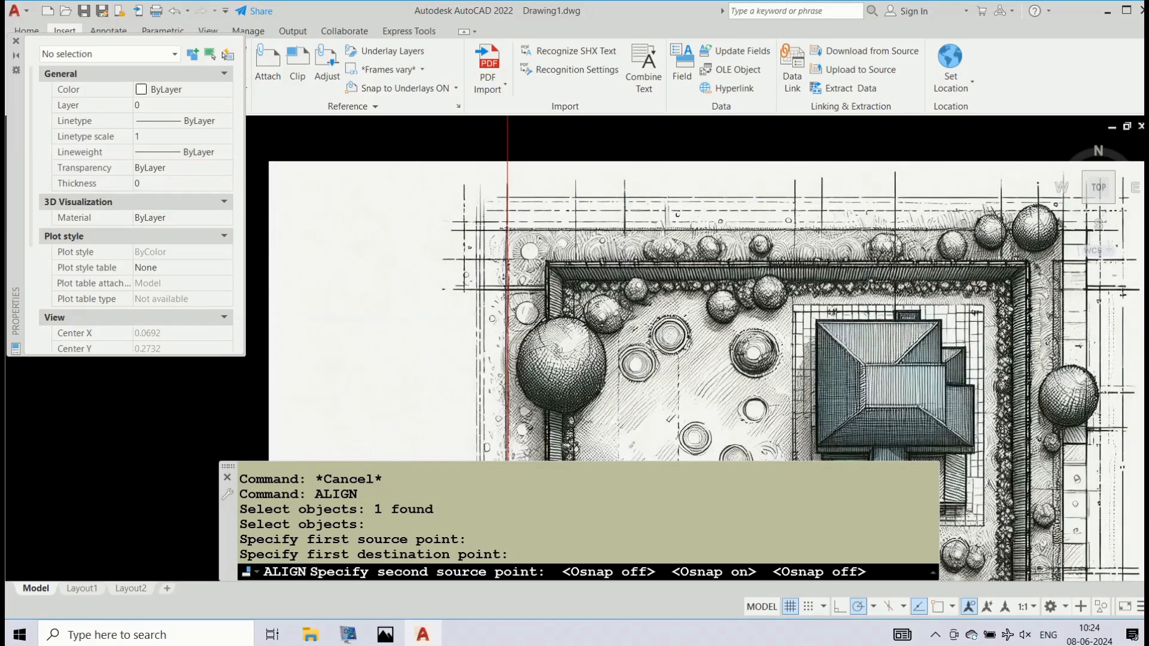
pyautogui.scroll(-6, 508, 231)
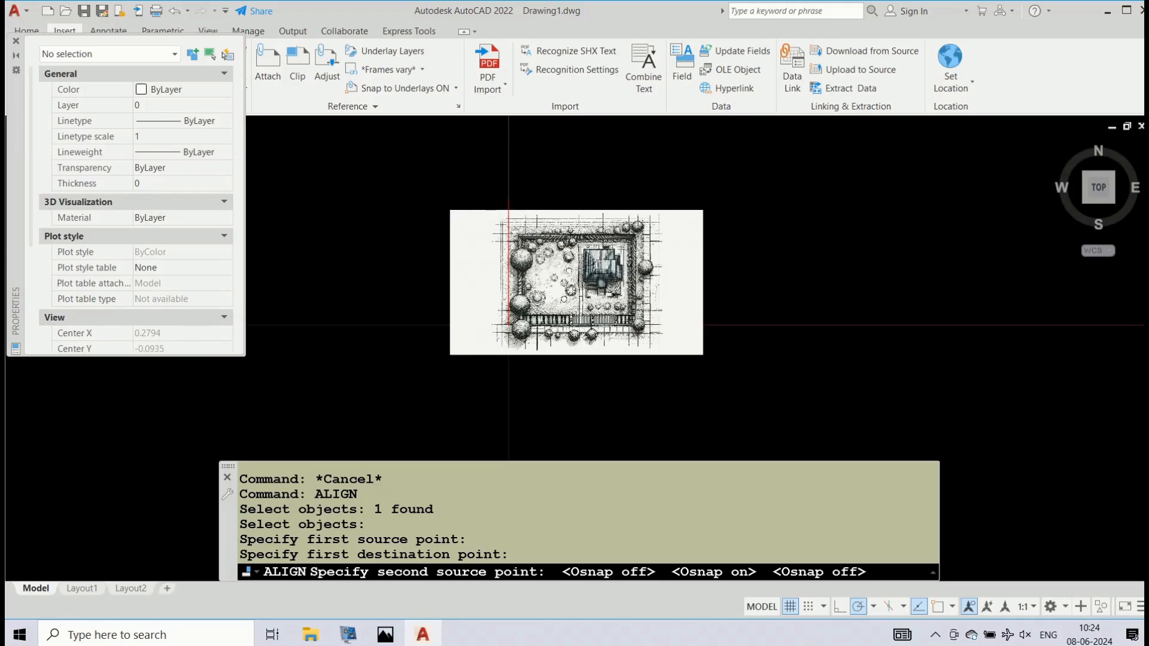
pyautogui.scroll(4, 511, 205)
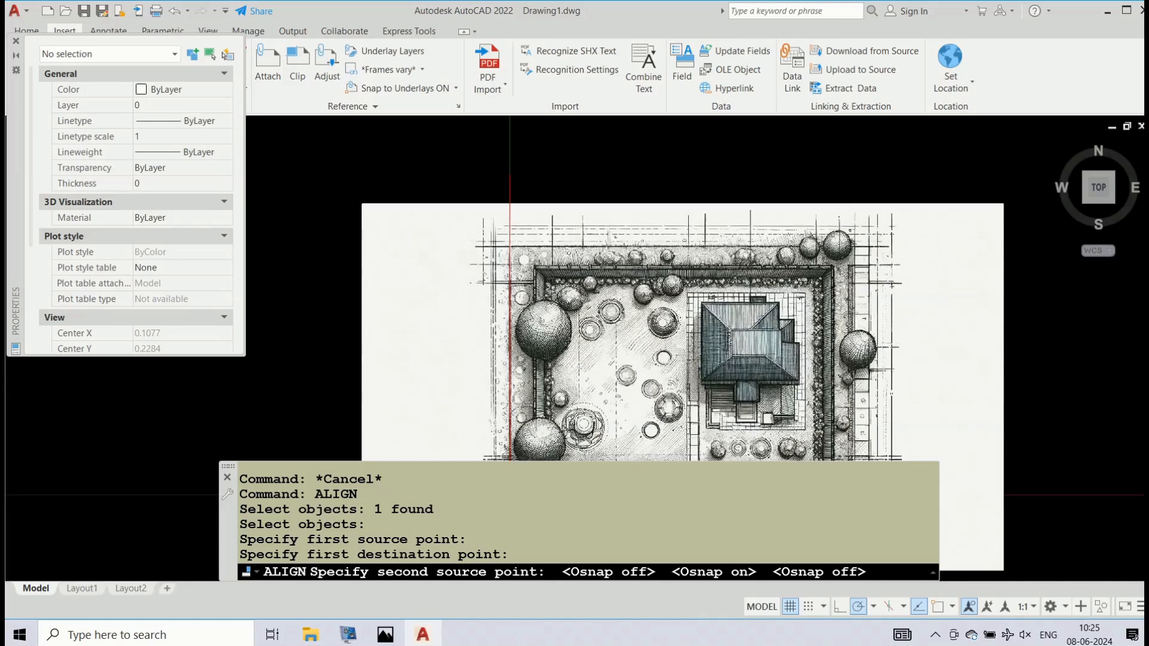
pyautogui.scroll(2, 512, 243)
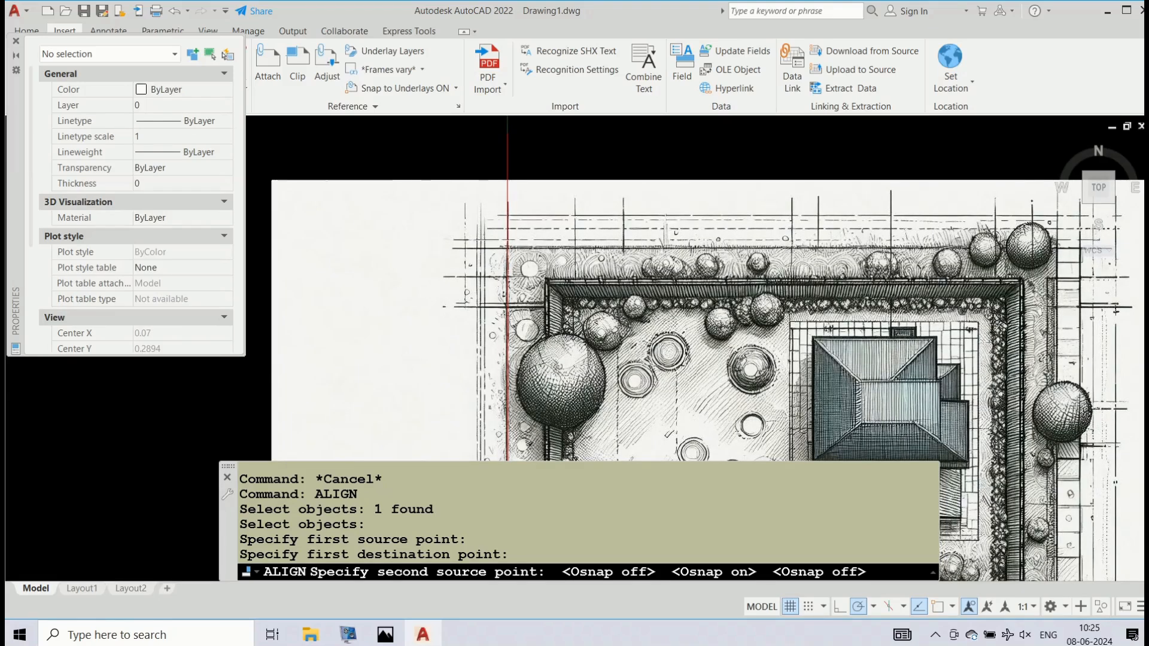
pyautogui.scroll(2, 507, 241)
pyautogui.click(504, 242)
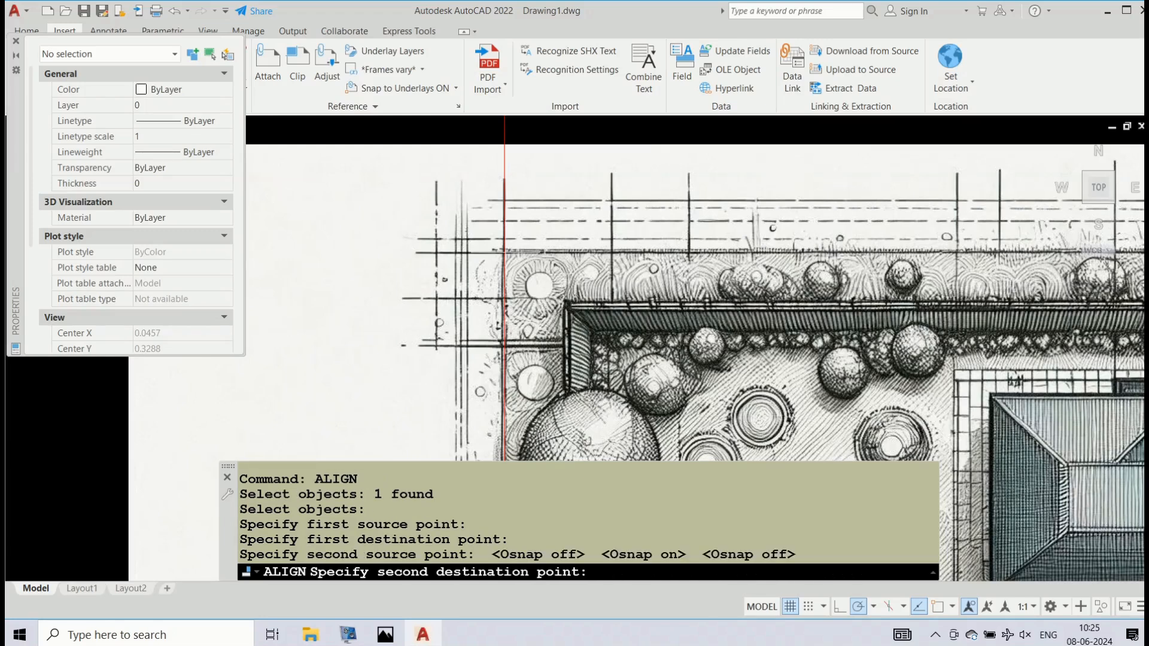
# - Turn object snap on, set the second destination point at the red line's upper endpoint, and finish the alignment with scaling to the alignment points
pyautogui.scroll(-6, 506, 257)
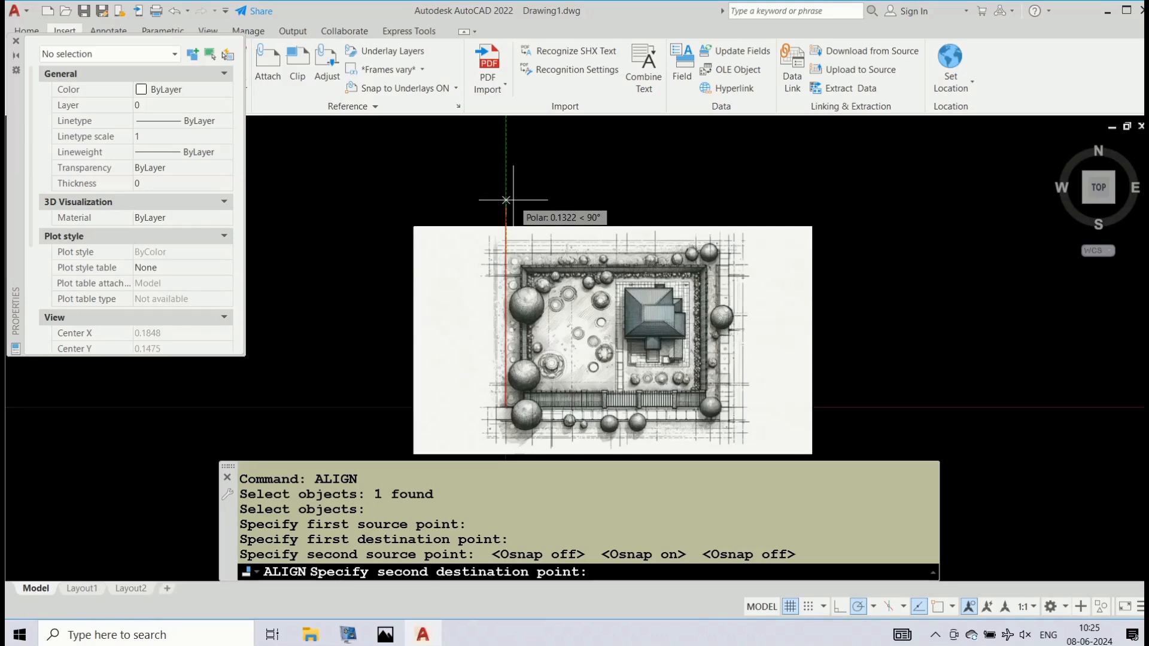
pyautogui.press('F3')
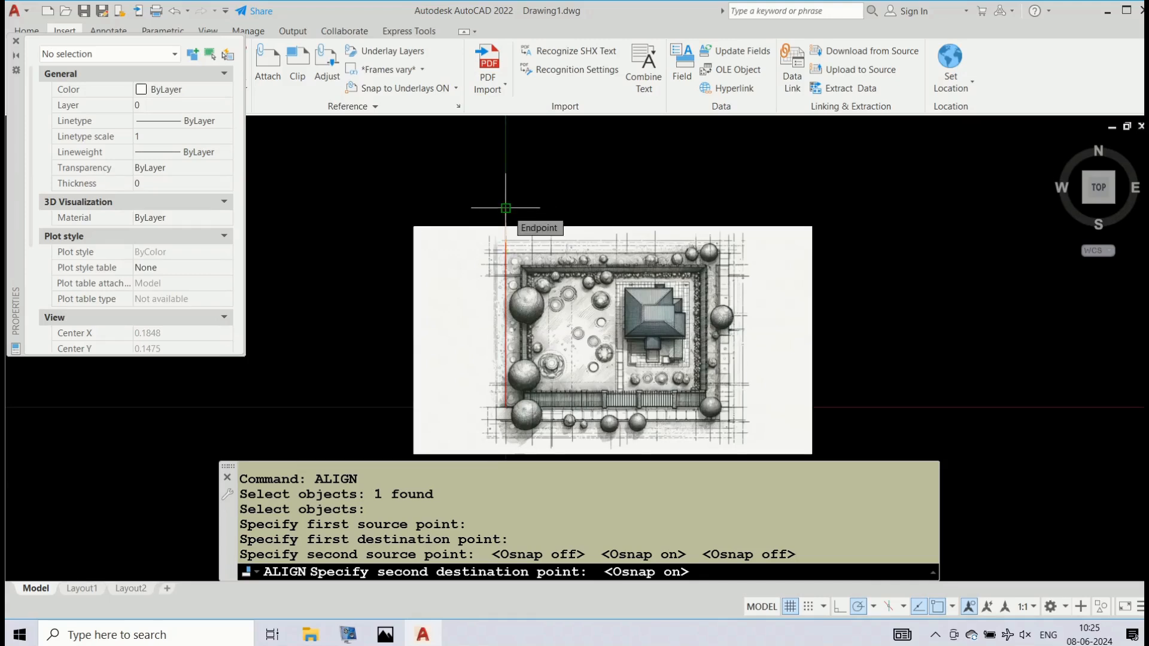
pyautogui.click(506, 207)
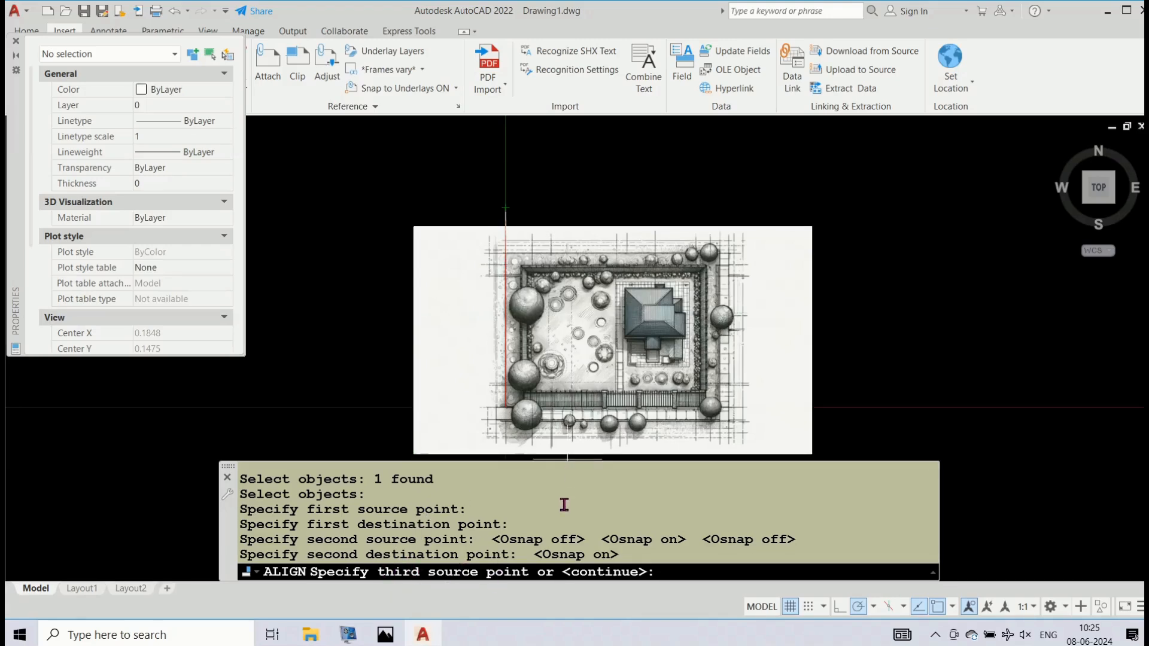
pyautogui.press('Return')
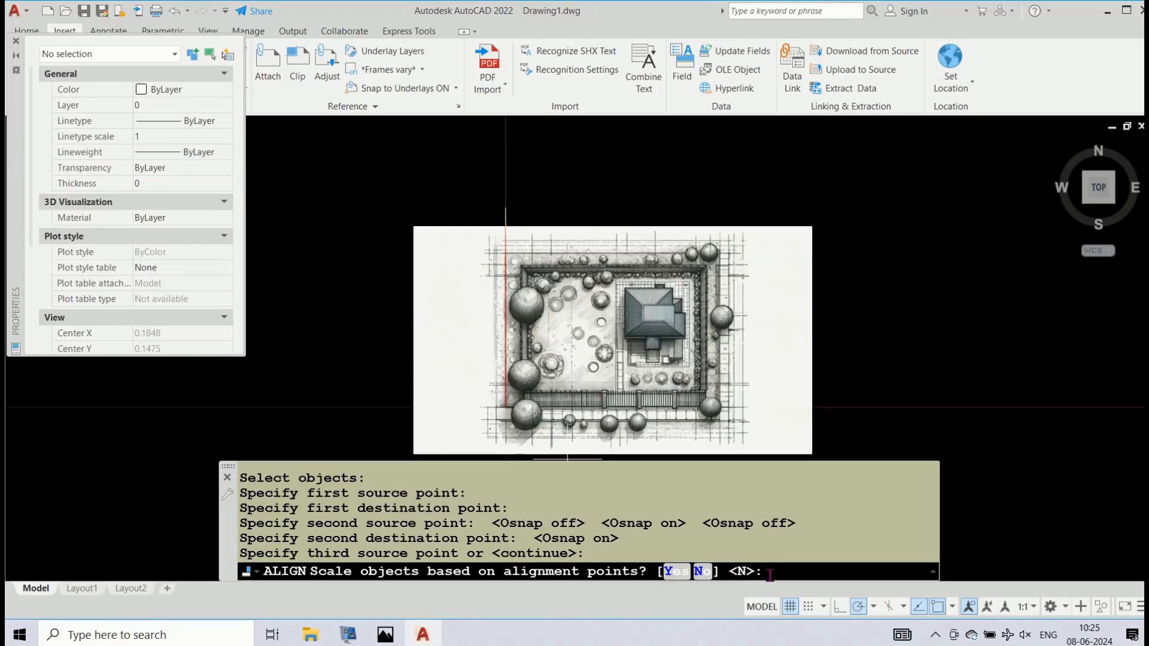
pyautogui.write('Y')
pyautogui.press('Return')
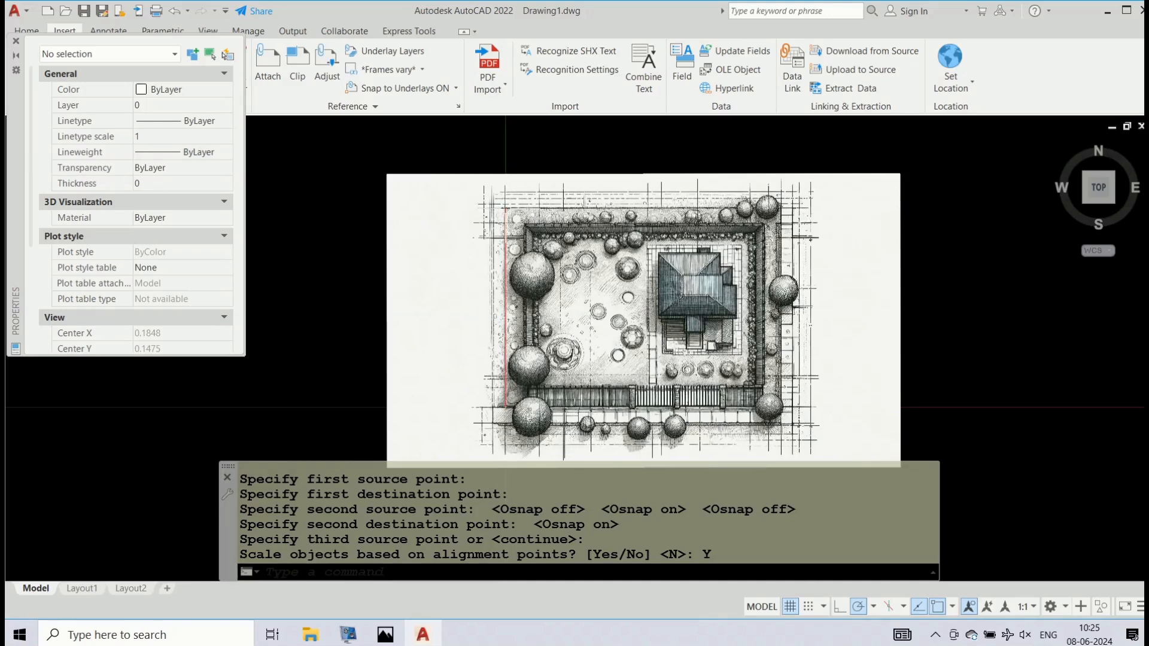
# - Measure the vertical distance along the plot's left boundary, from the lower-left corner at the origin to the upper-left corner
pyautogui.scroll(2, 497, 306)
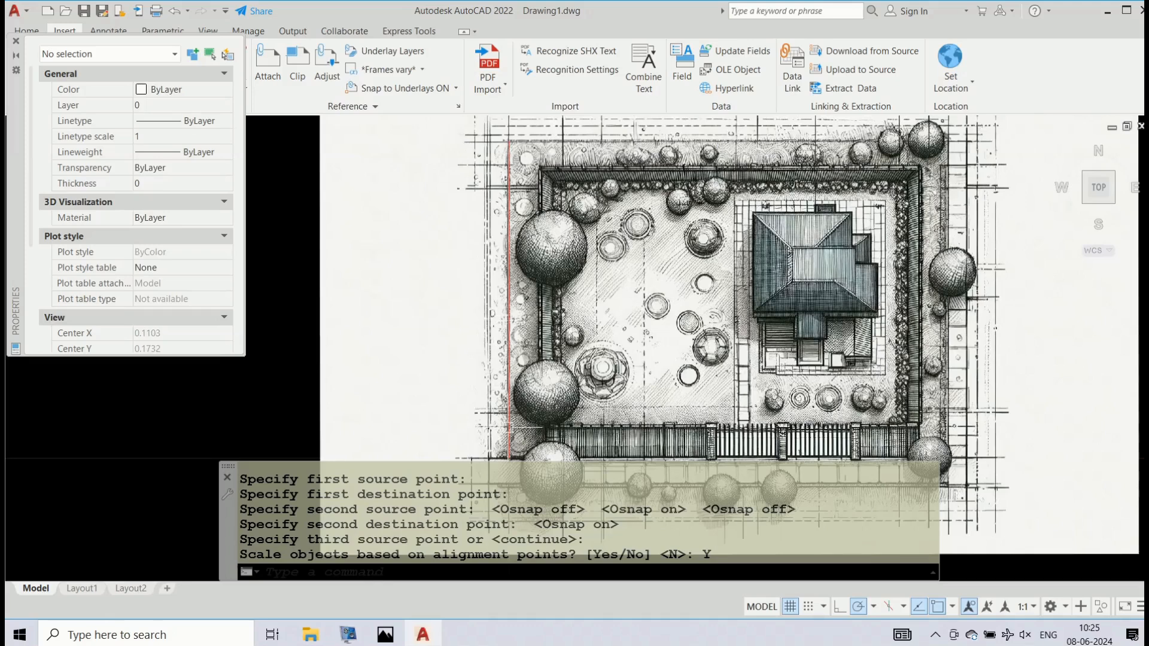
pyautogui.scroll(-2, 509, 329)
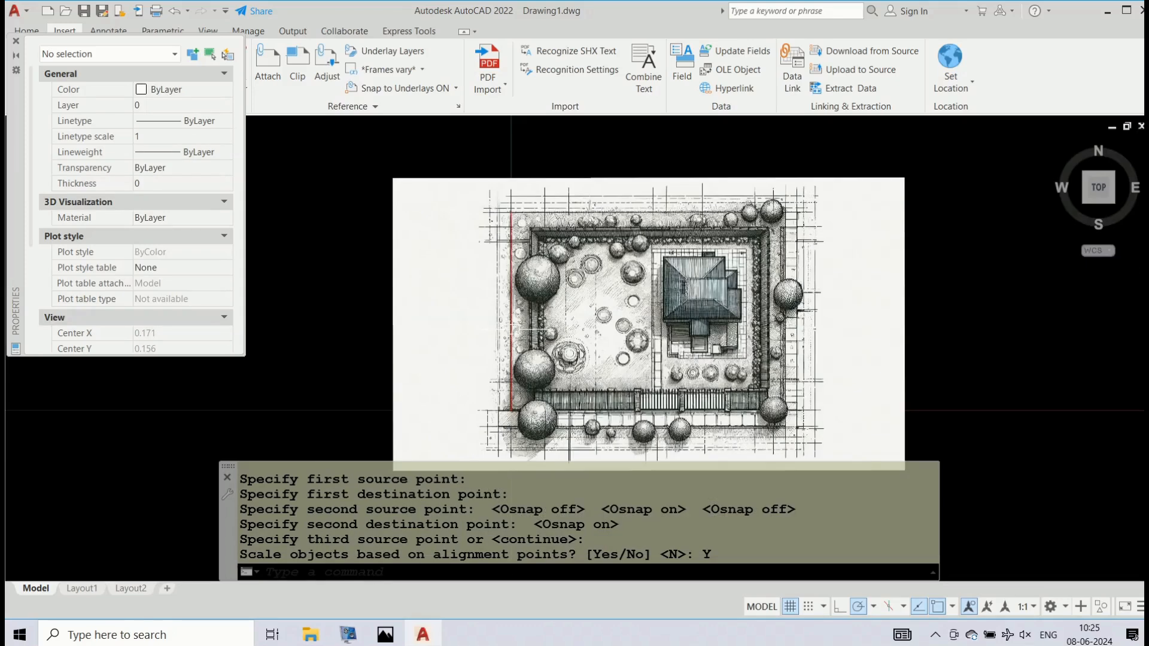
pyautogui.scroll(-2, 513, 329)
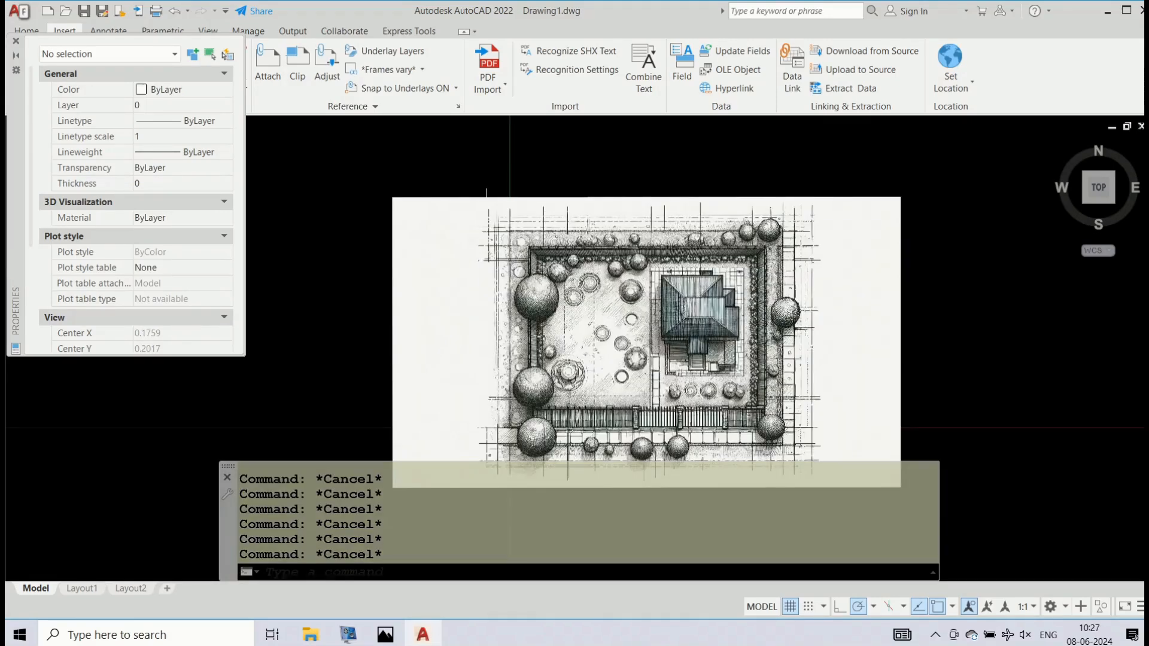
pyautogui.click(369, 571)
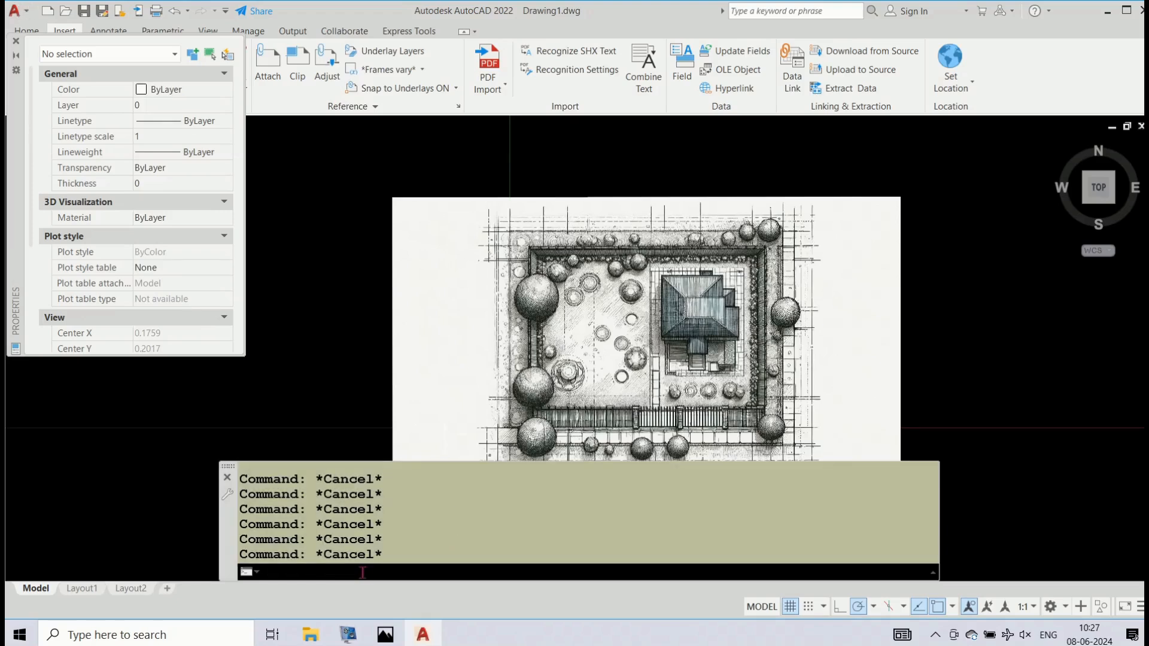
pyautogui.write('dist')
pyautogui.press('Return')
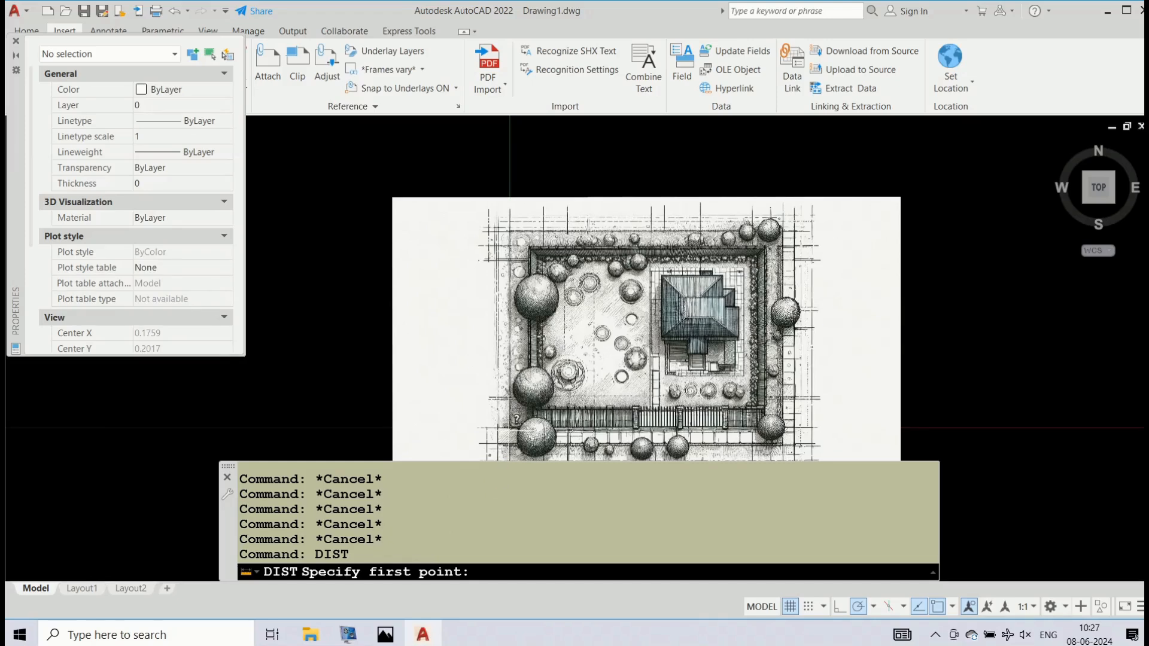
pyautogui.click(509, 427)
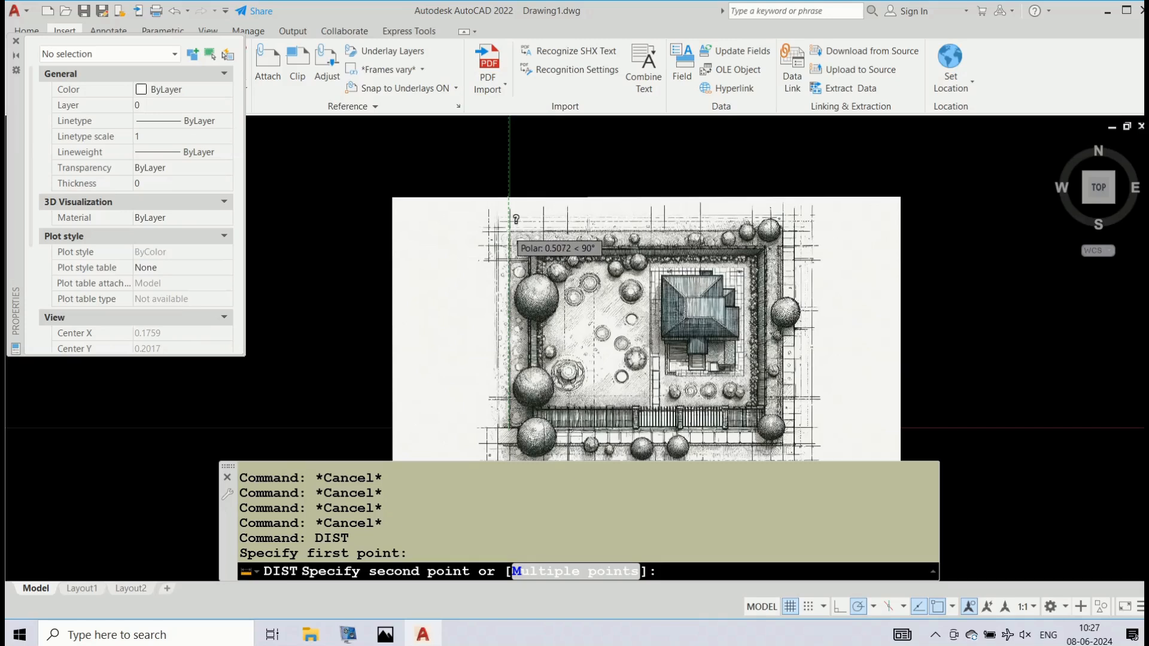
pyautogui.click(510, 213)
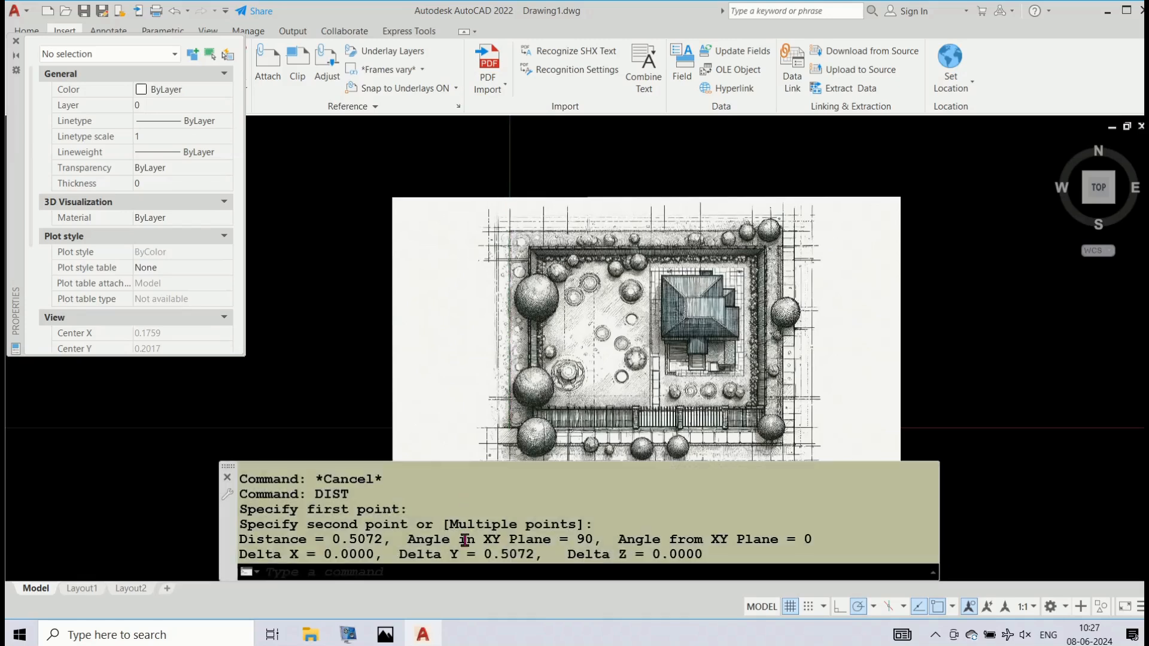
pyautogui.moveTo(489, 555); pyautogui.dragTo(546, 555)
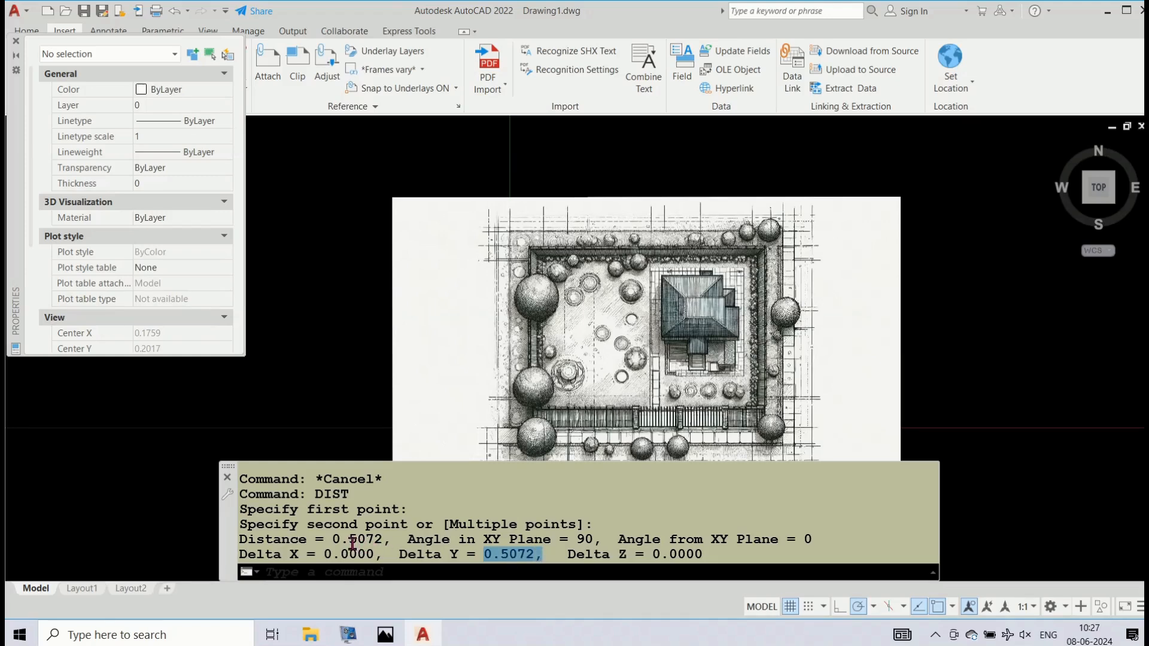
pyautogui.moveTo(350, 541); pyautogui.dragTo(384, 543)
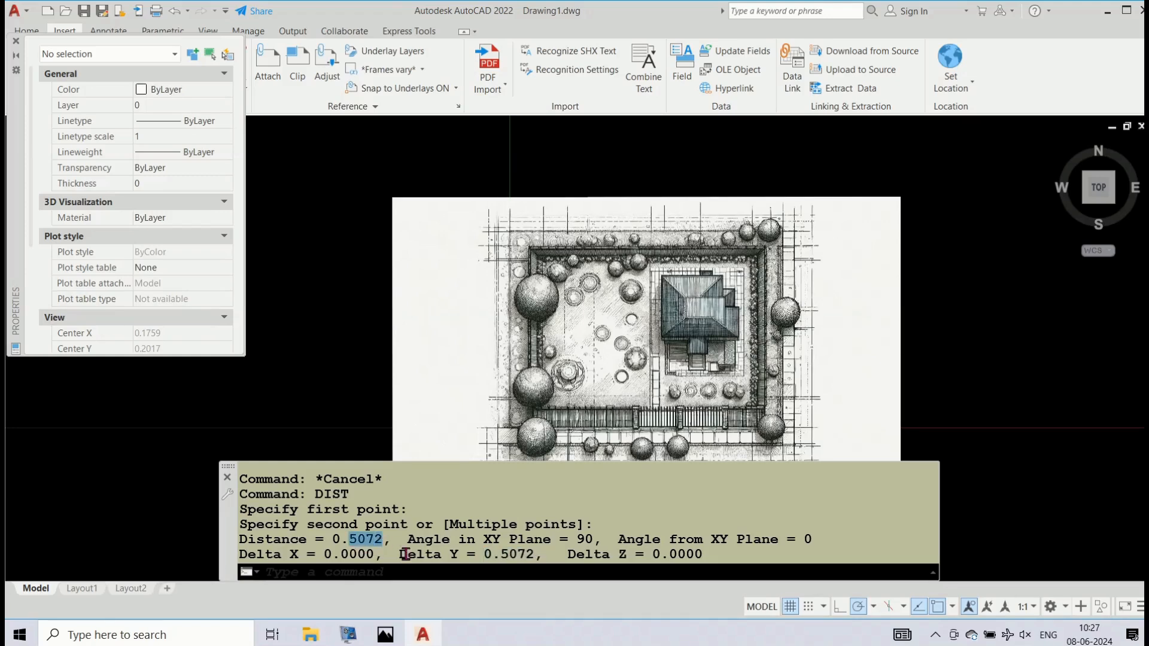
pyautogui.click(357, 541)
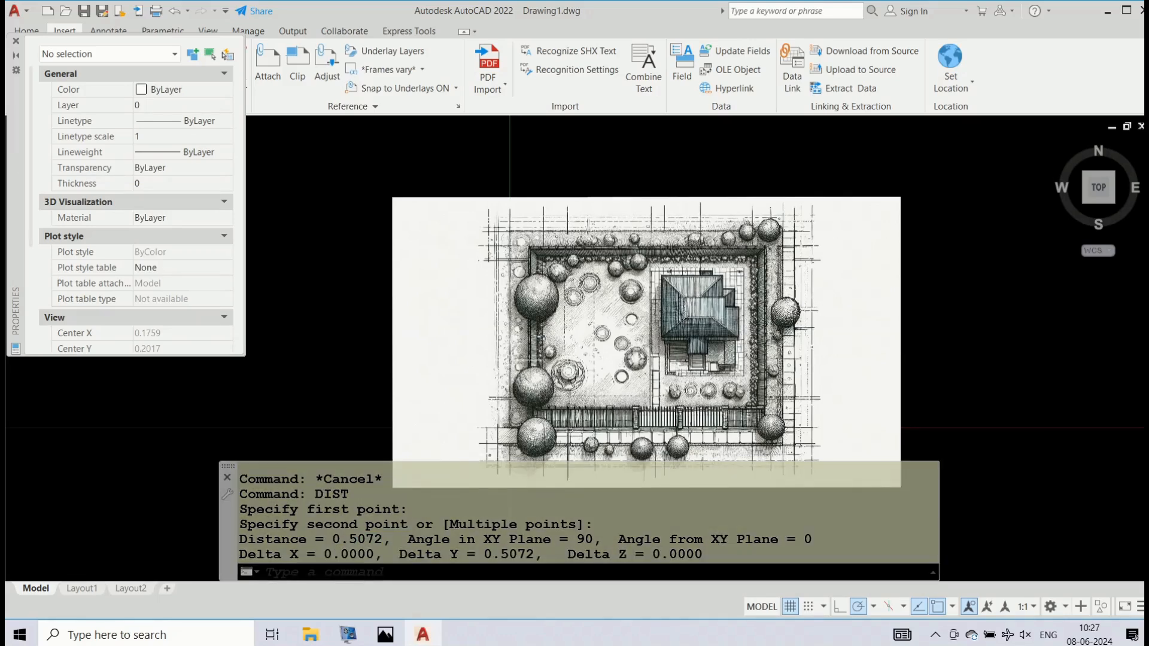
pyautogui.scroll(-1, 505, 357)
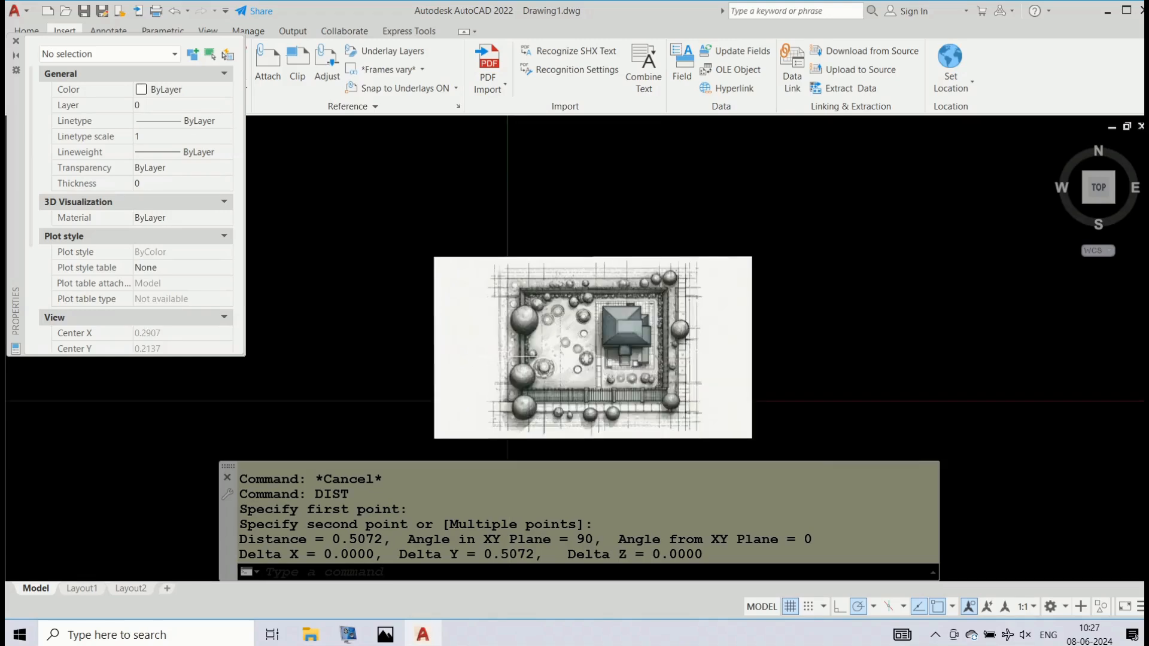
pyautogui.scroll(1, 504, 357)
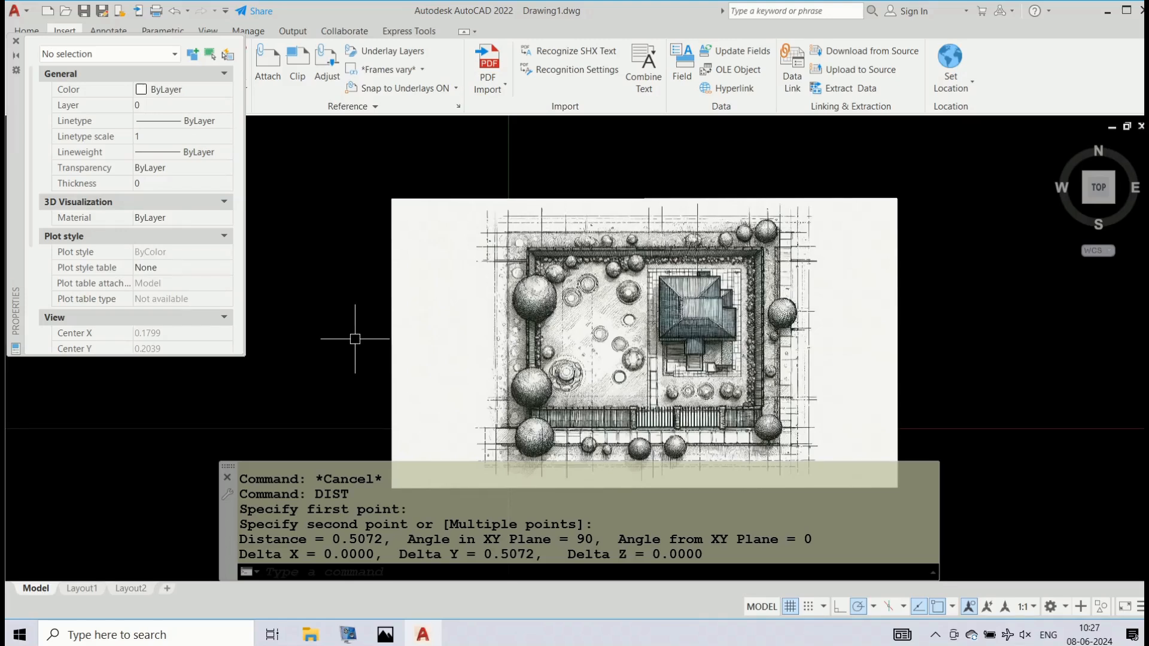
# - Open the layer properties manager and widen it to show more of its columns
pyautogui.write('la')
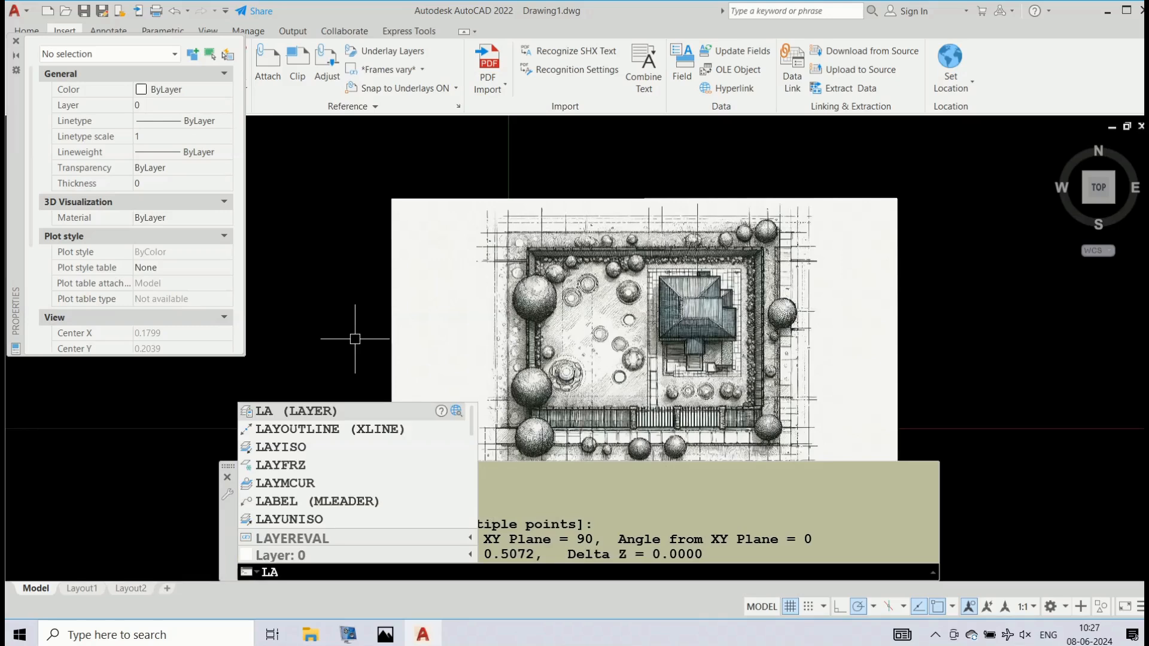
pyautogui.write('yer')
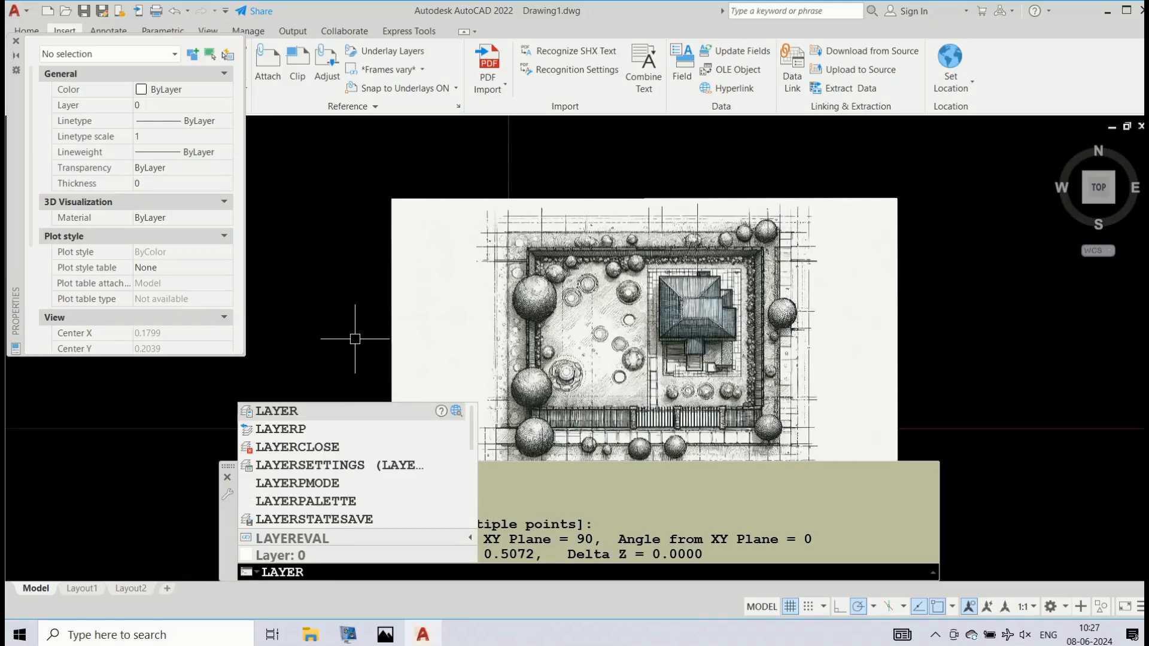
pyautogui.press('Escape')
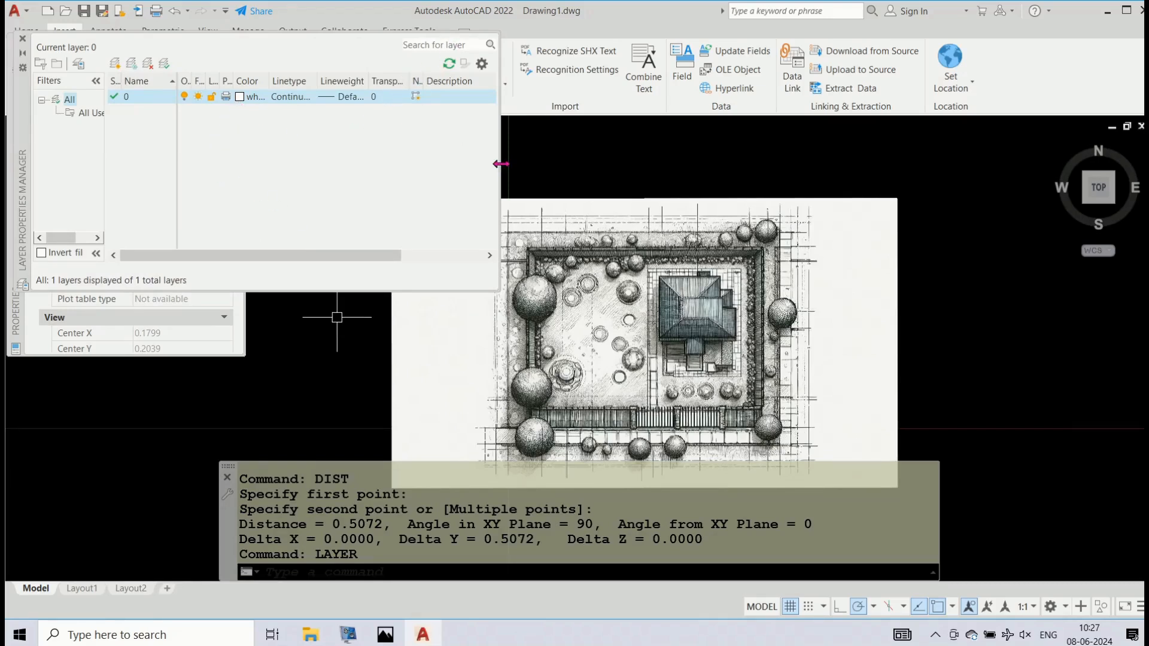
pyautogui.moveTo(500, 169); pyautogui.dragTo(651, 168)
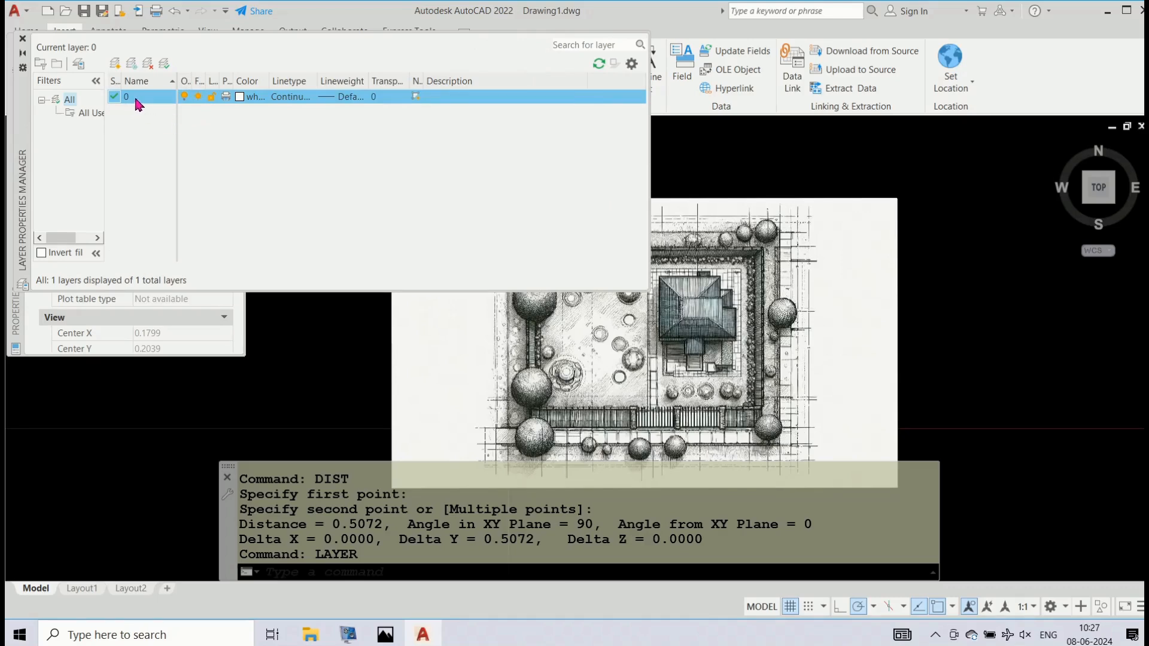
# - Create a new layer named raster
pyautogui.rightClick(223, 164)
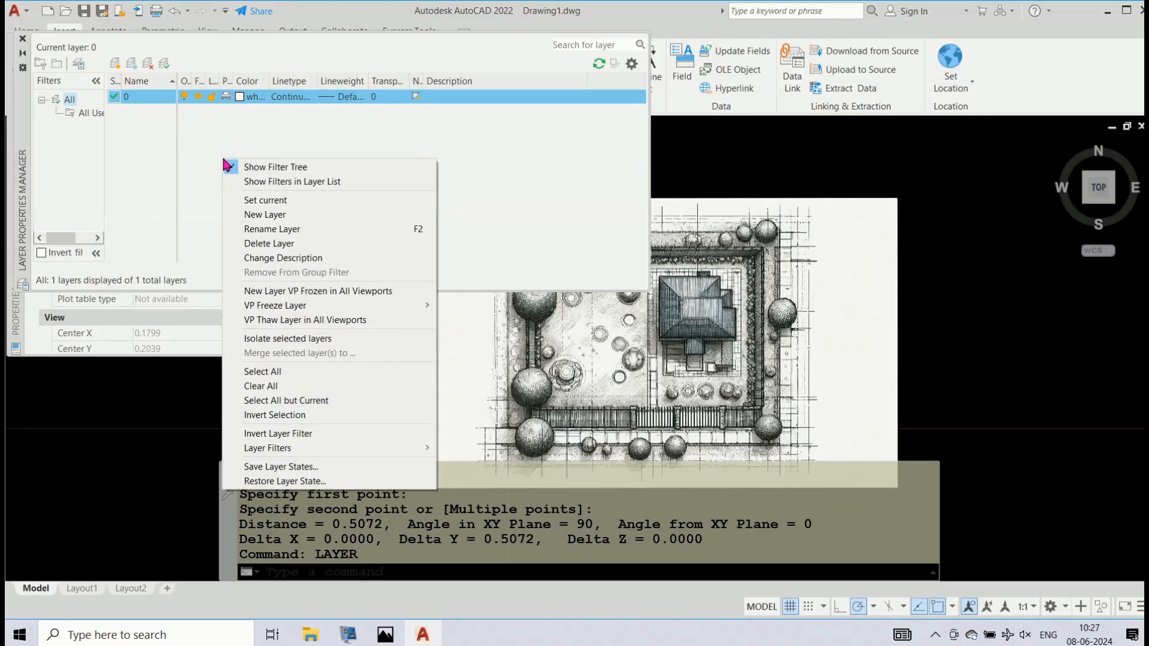
pyautogui.click(267, 216)
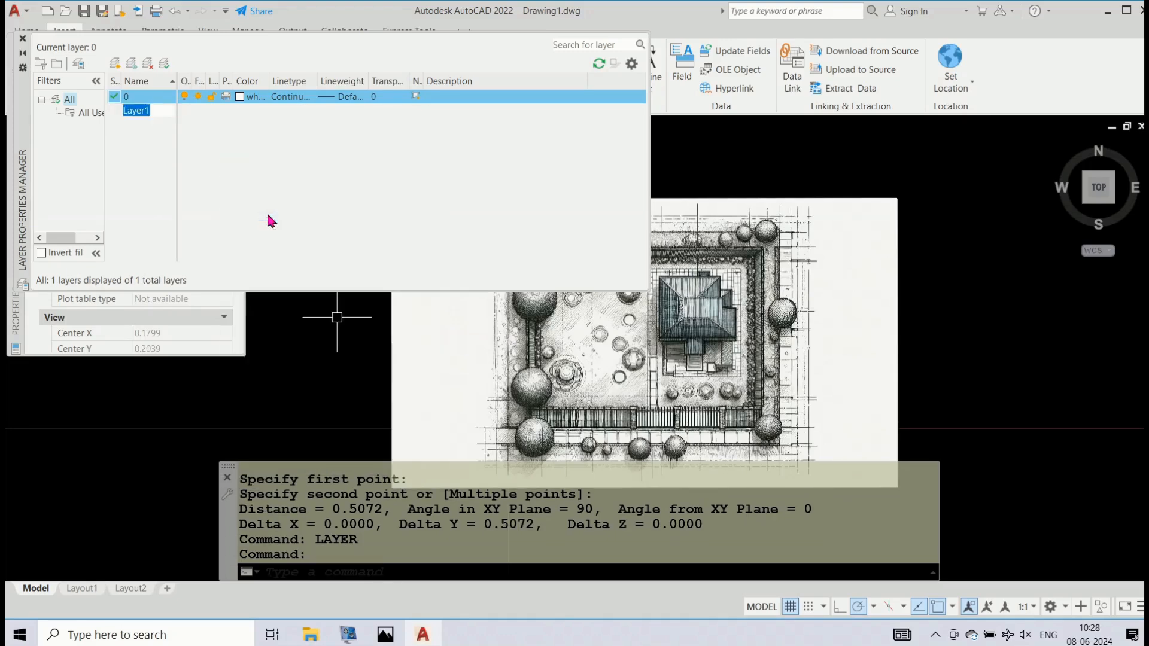
pyautogui.click(158, 115)
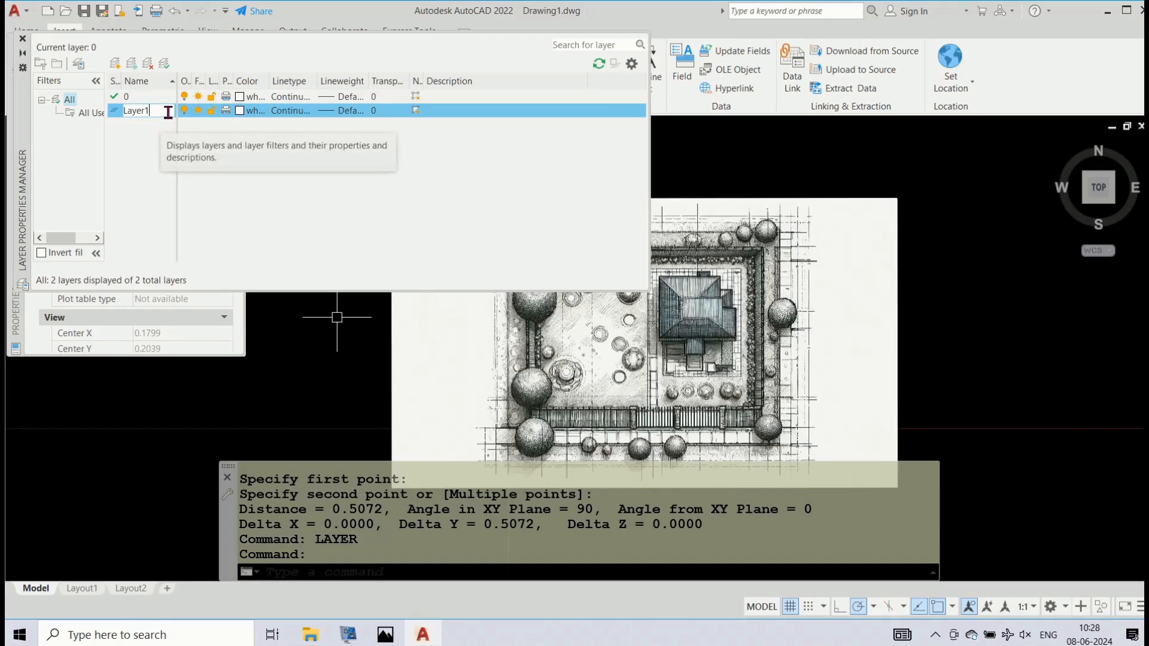
pyautogui.press('BackSpace')
pyautogui.press('BackSpace')
pyautogui.press('BackSpace')
pyautogui.press('BackSpace')
pyautogui.write('raster')
pyautogui.press('Return')
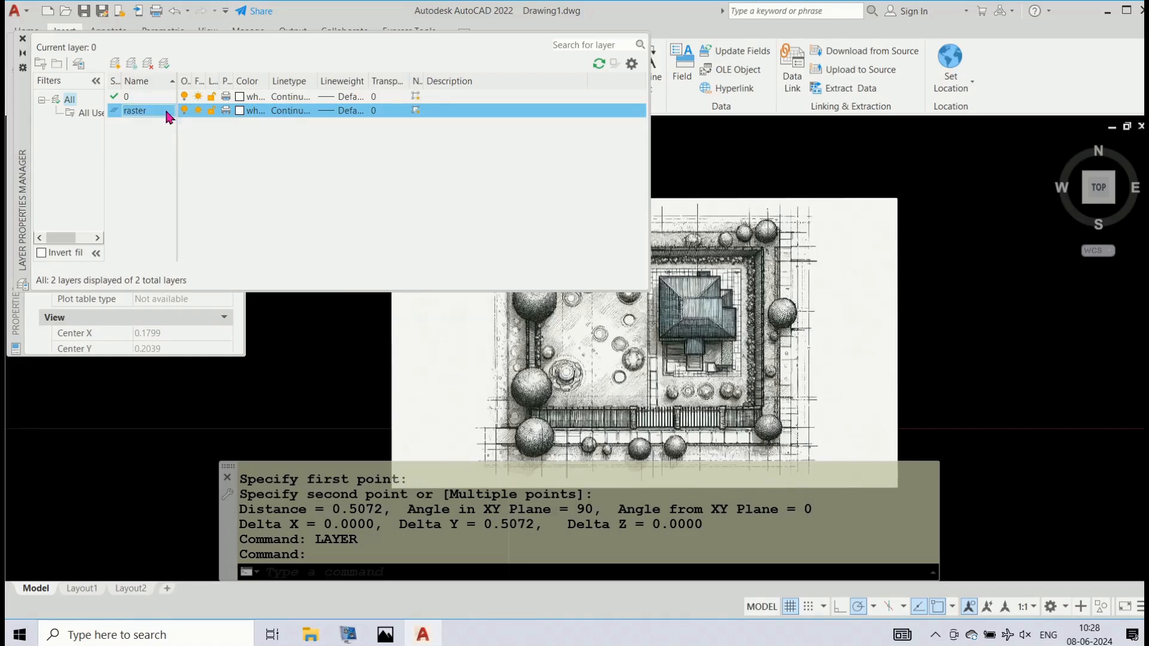
# - Create a new layer named plot_boundary
pyautogui.rightClick(246, 170)
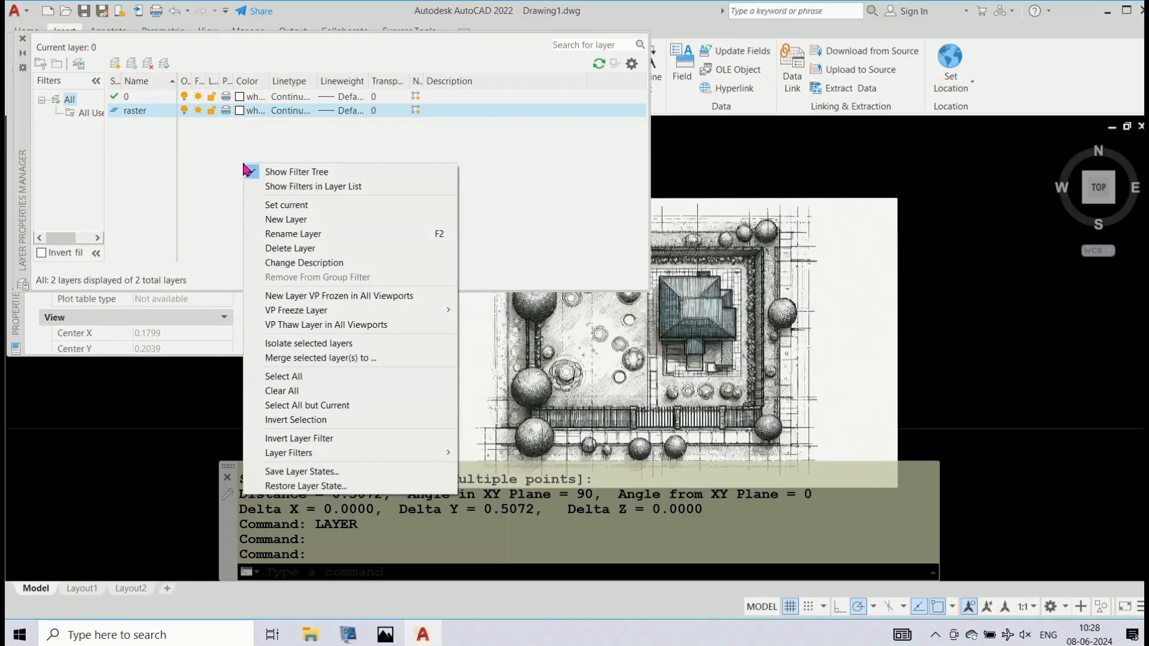
pyautogui.click(275, 220)
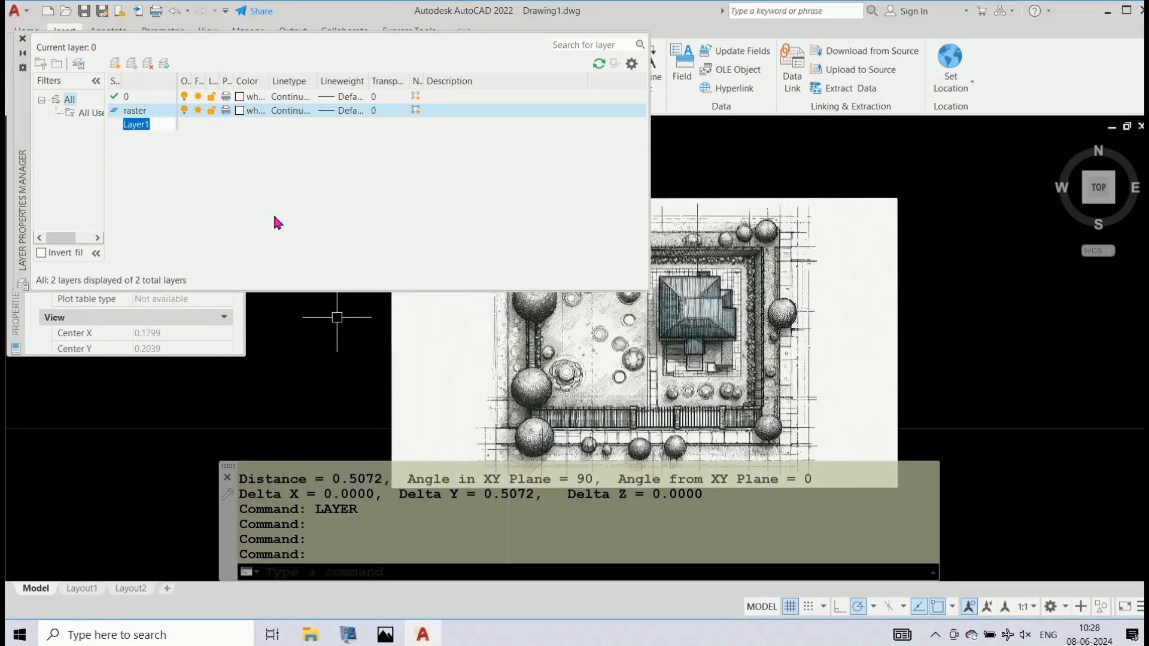
pyautogui.write('plot')
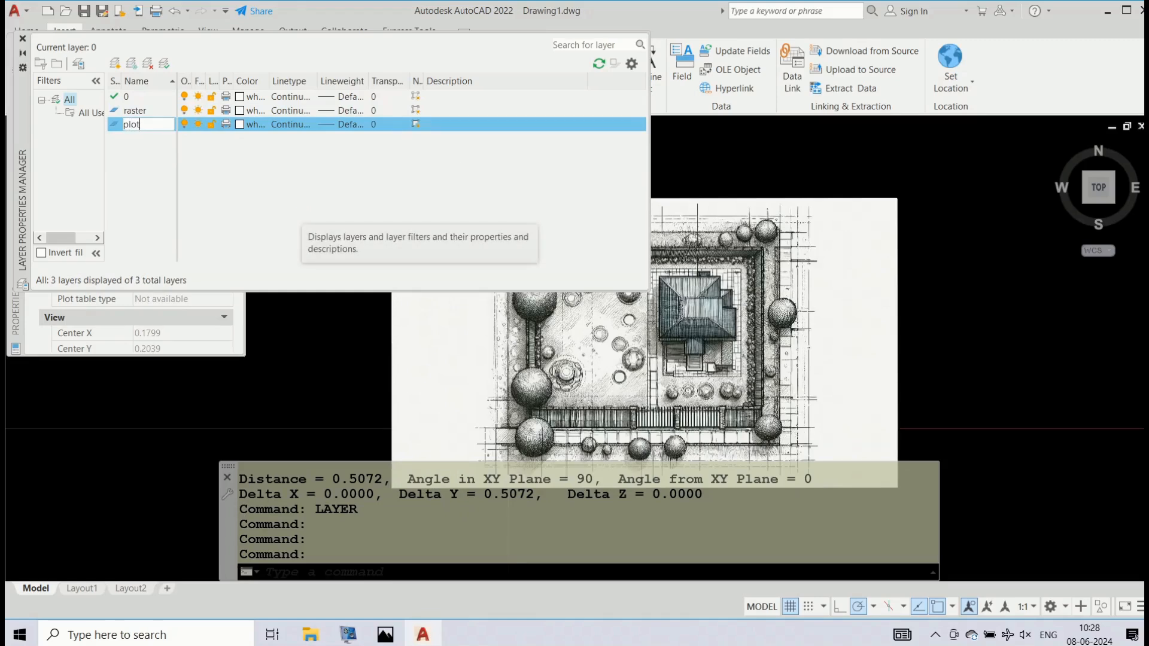
pyautogui.write('bounda')
pyautogui.write('_')
pyautogui.press('Return')
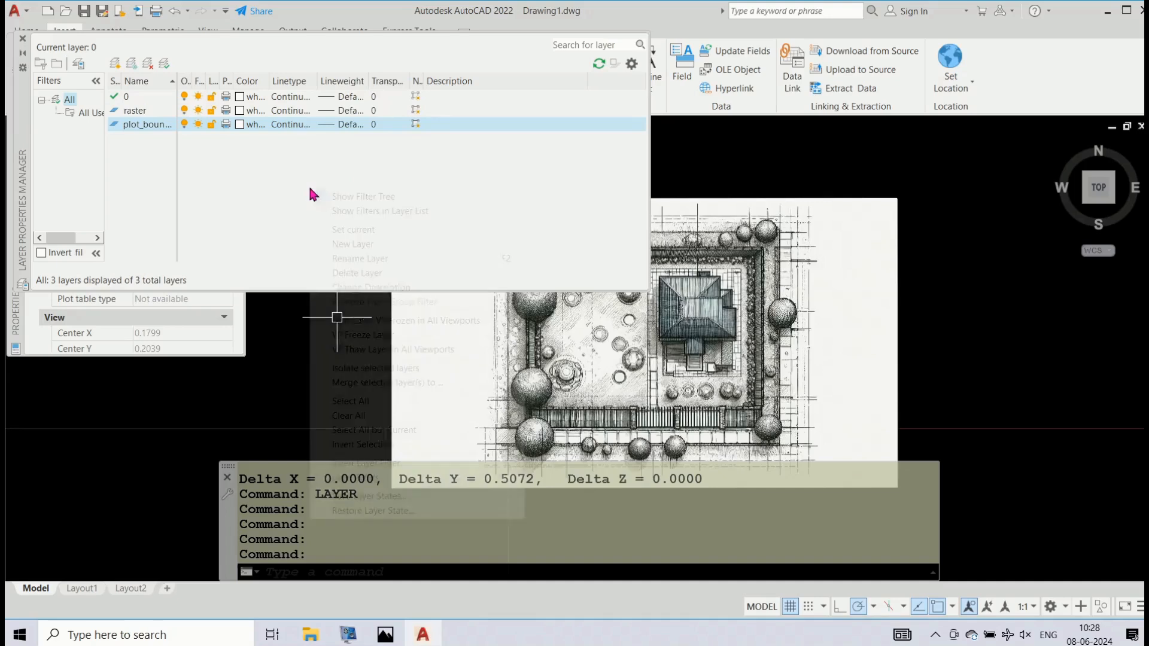
# - Create a new layer named trees
pyautogui.rightClick(309, 186)
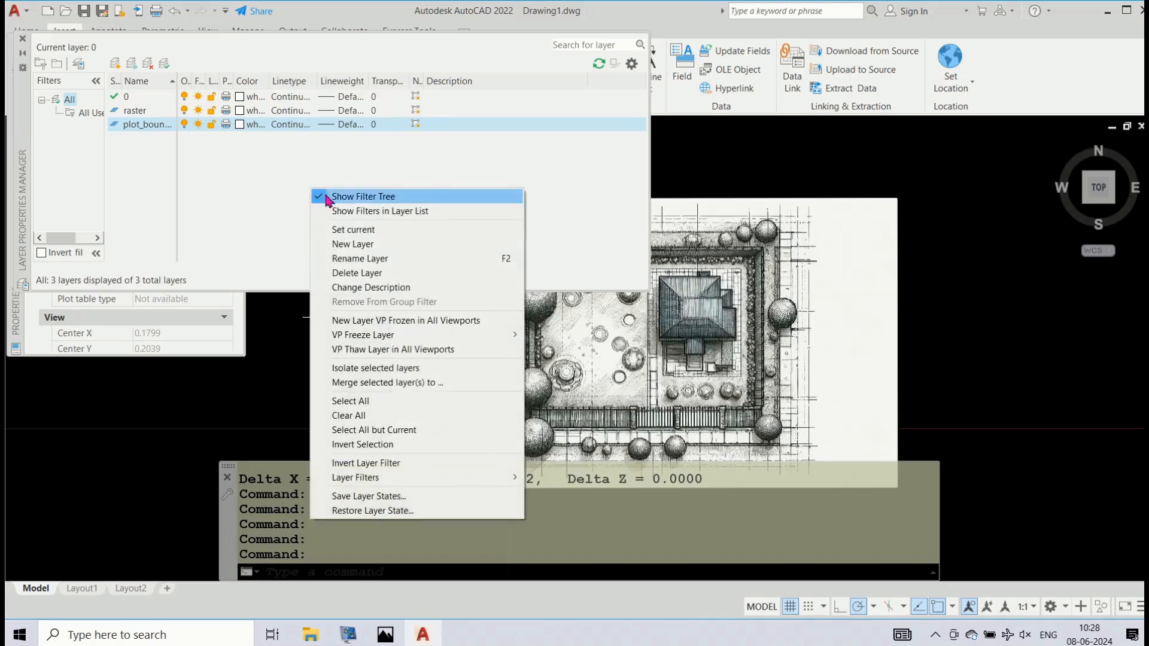
pyautogui.click(367, 244)
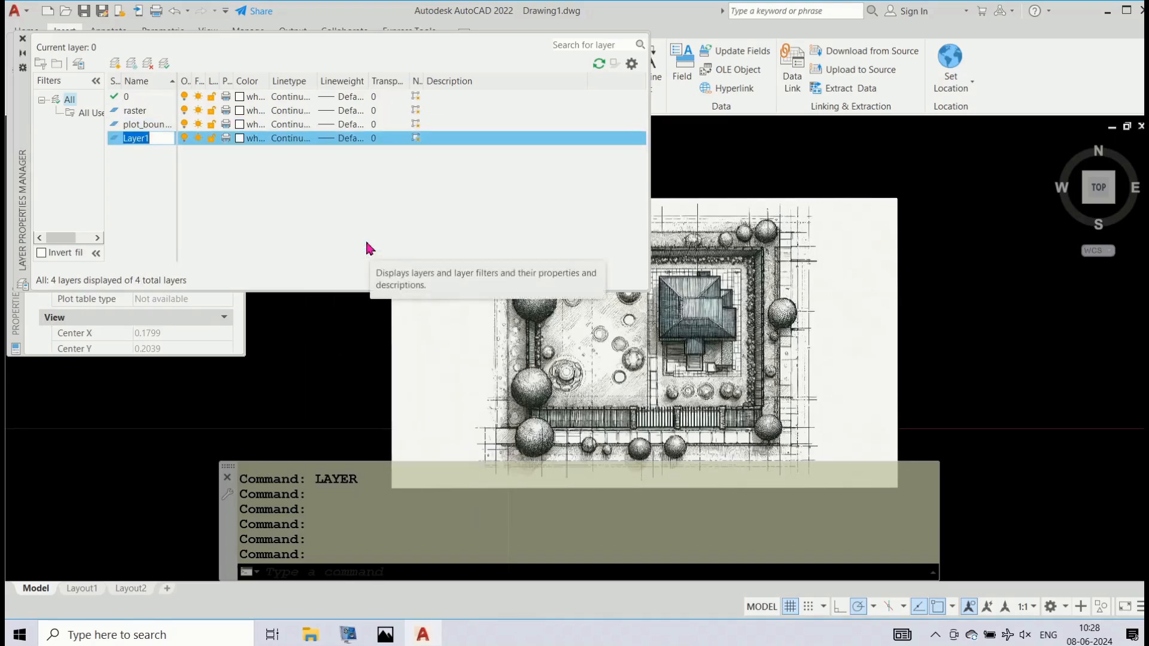
pyautogui.press('BackSpace')
pyautogui.write('trees')
pyautogui.press('Return')
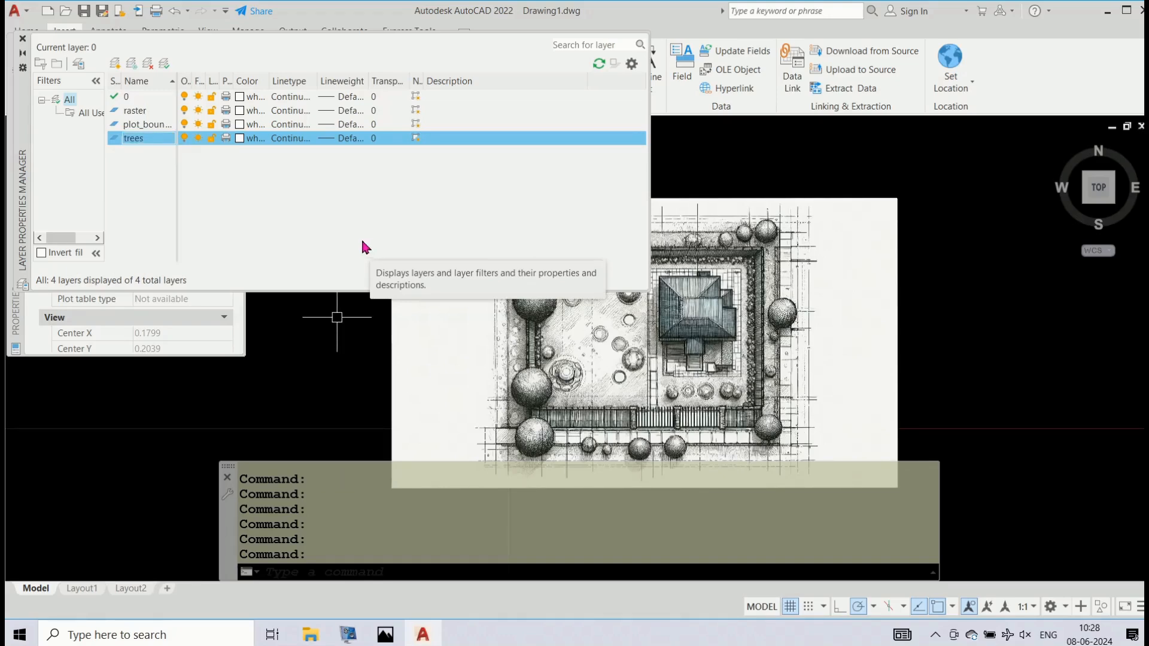
# - Create a new layer named House
pyautogui.rightClick(340, 215)
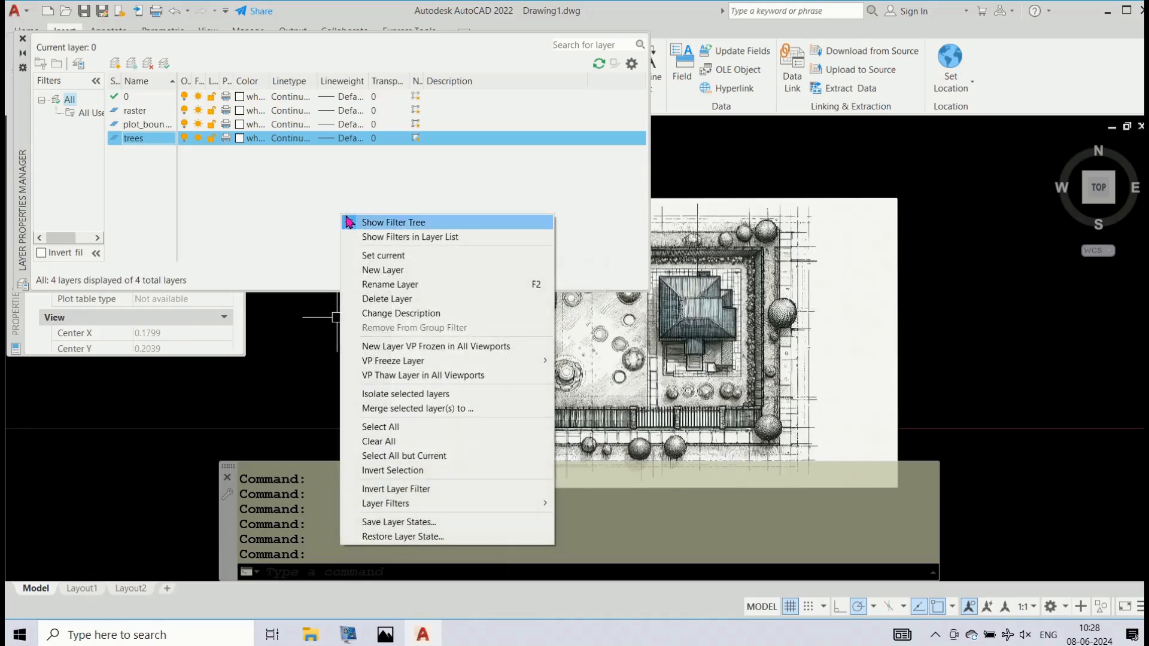
pyautogui.click(396, 274)
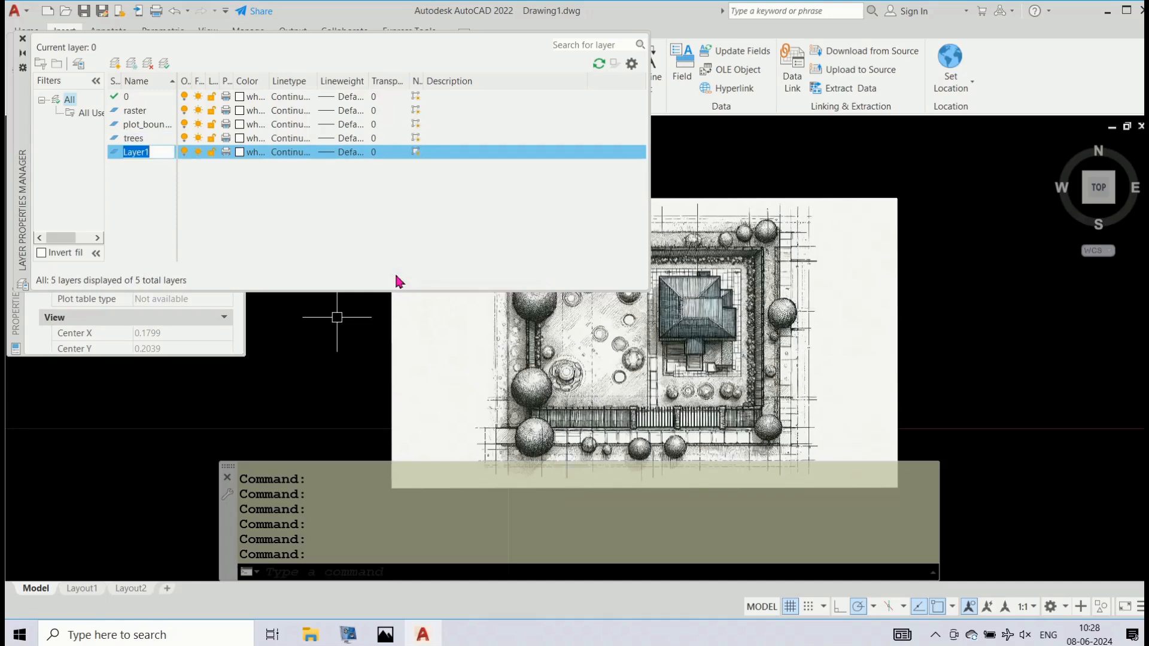
pyautogui.write('Ho')
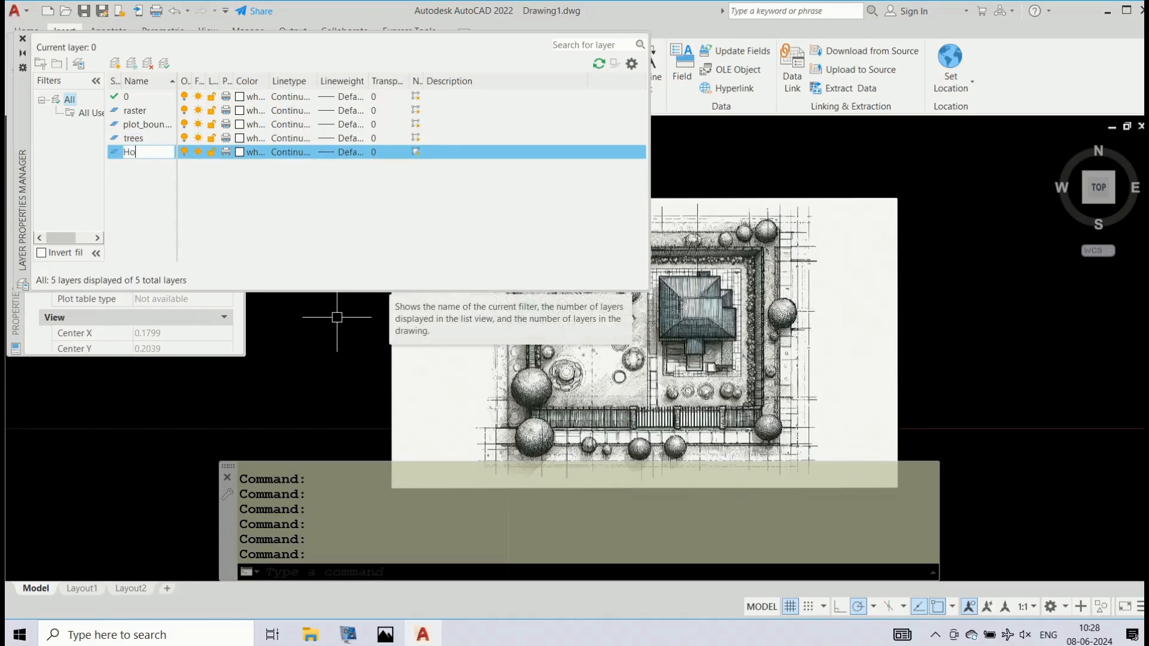
pyautogui.write('use')
pyautogui.press('Return')
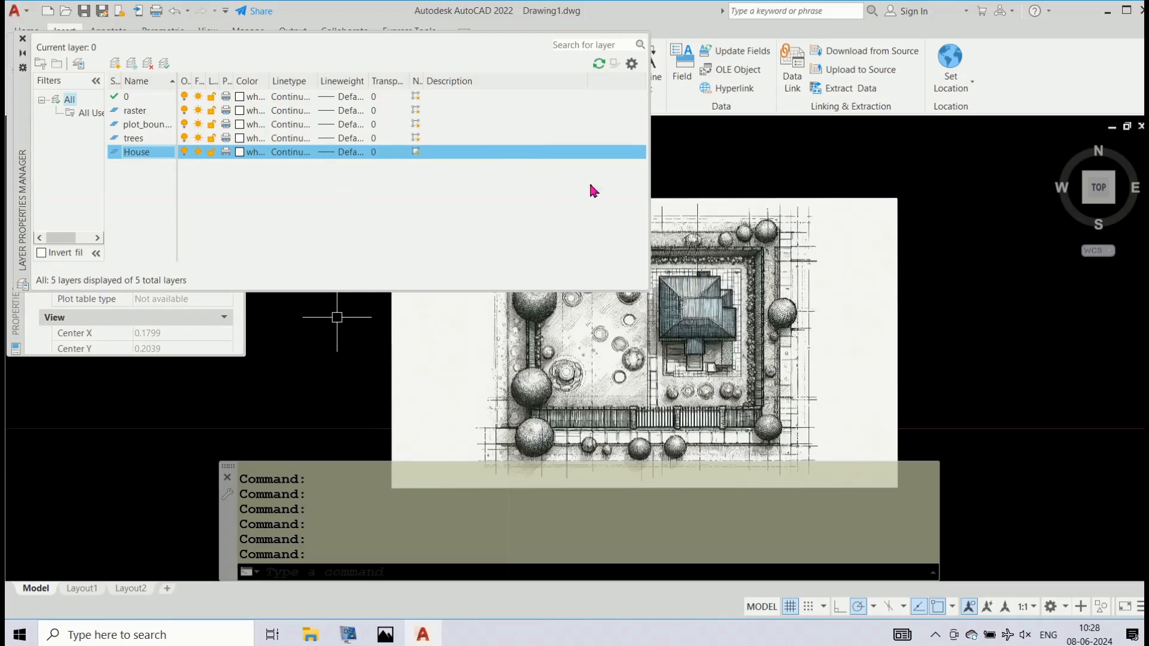
# - Widen the layer manager and its Color column, and set the raster layer's color to index color 53
pyautogui.moveTo(651, 210); pyautogui.dragTo(693, 211)
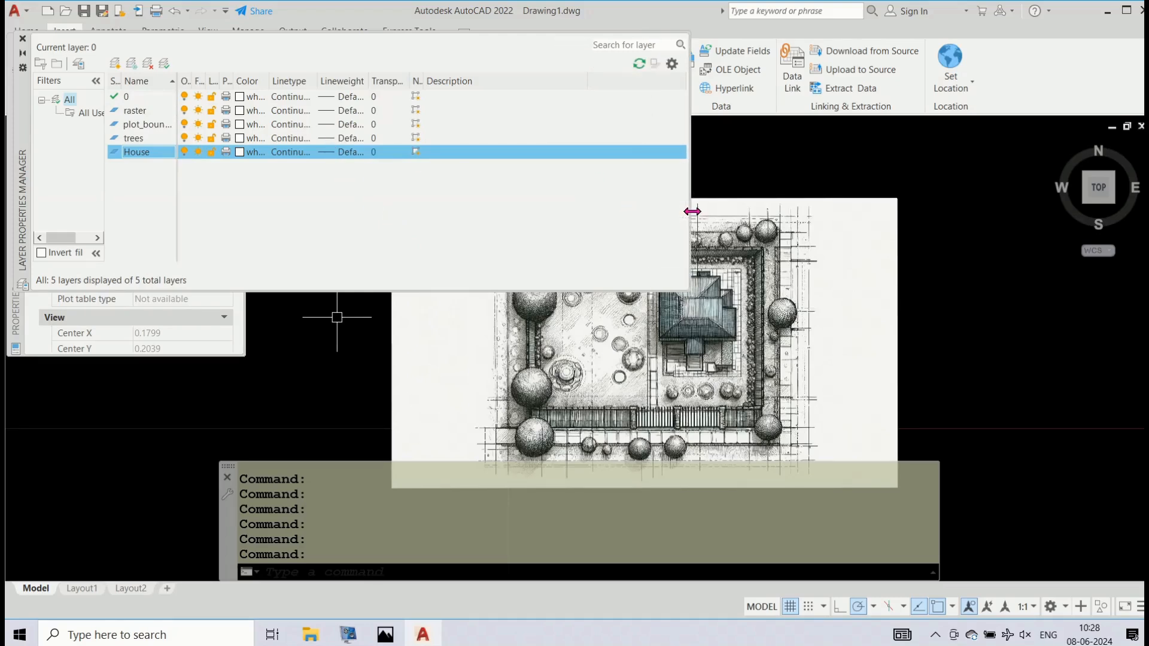
pyautogui.moveTo(269, 81); pyautogui.dragTo(318, 82)
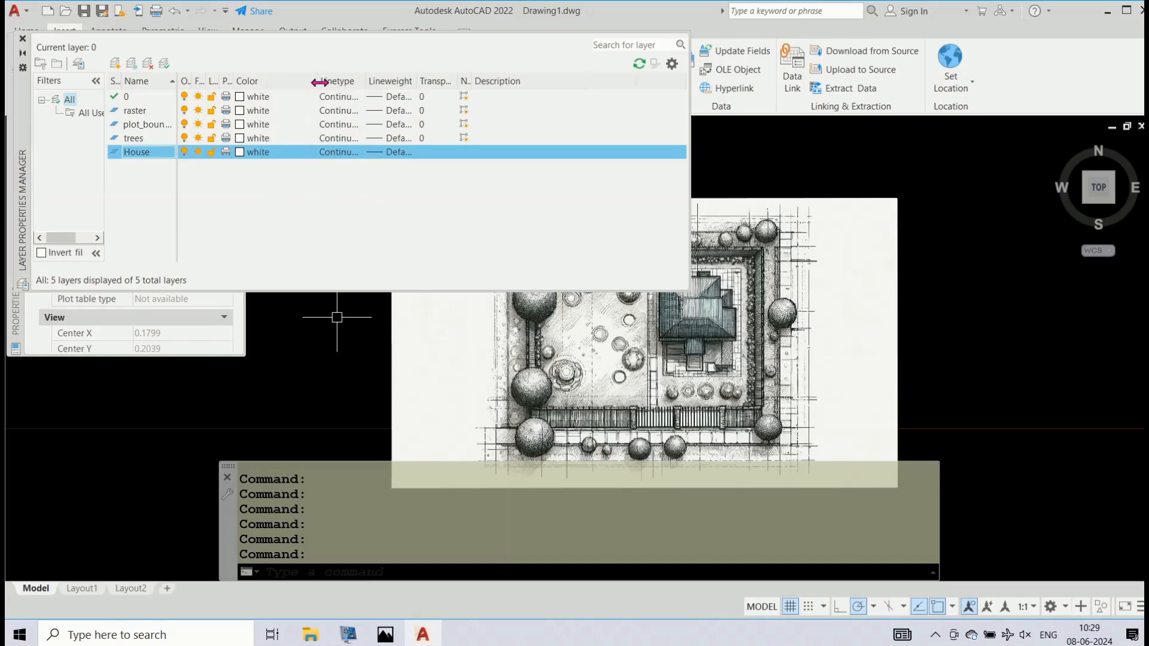
pyautogui.click(252, 112)
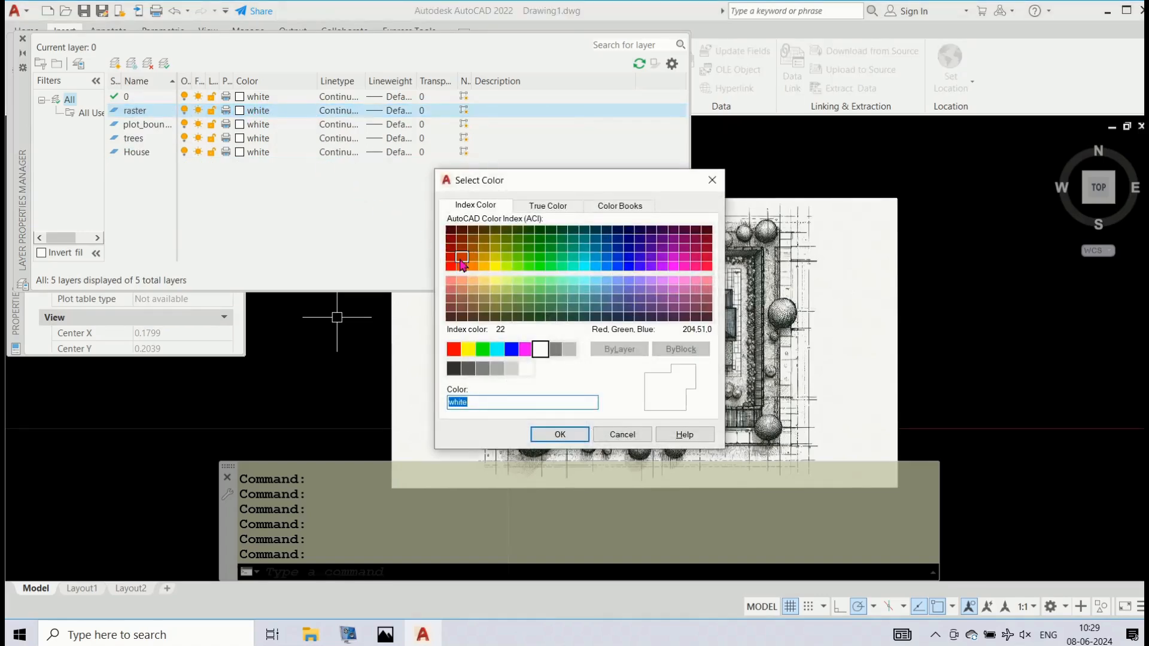
pyautogui.click(462, 256)
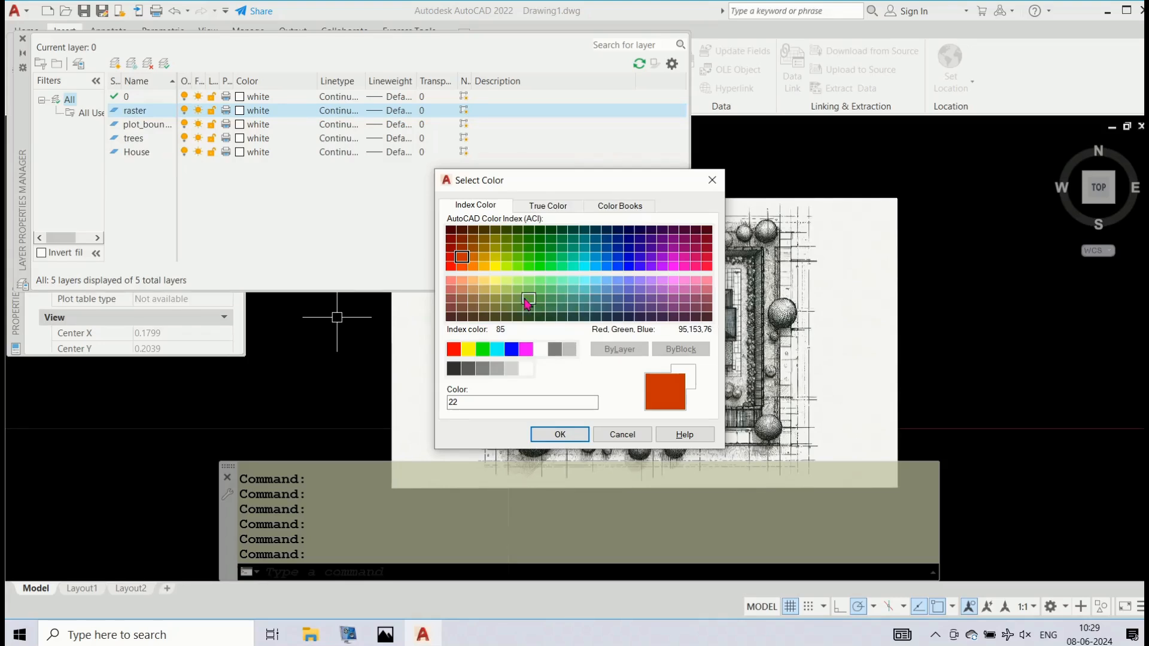
pyautogui.click(498, 293)
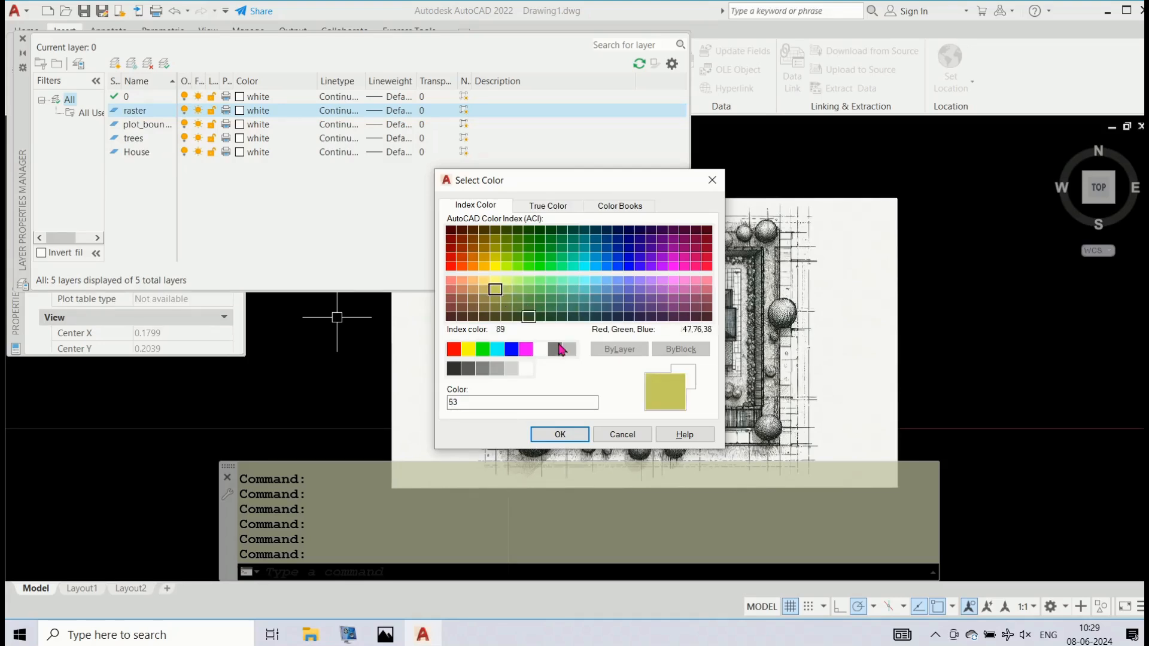
pyautogui.click(579, 438)
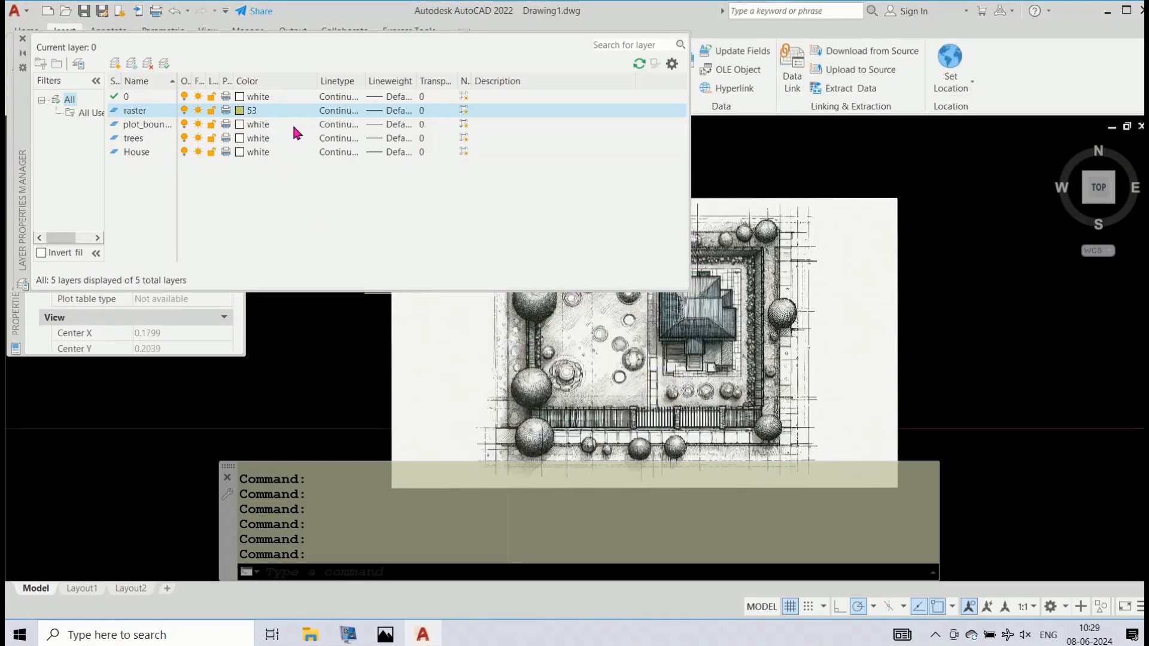
# - Open the color selection for the plot_boundary layer and try the standard colors red, yellow, green, cyan, blue and magenta, ending on blue
pyautogui.click(261, 127)
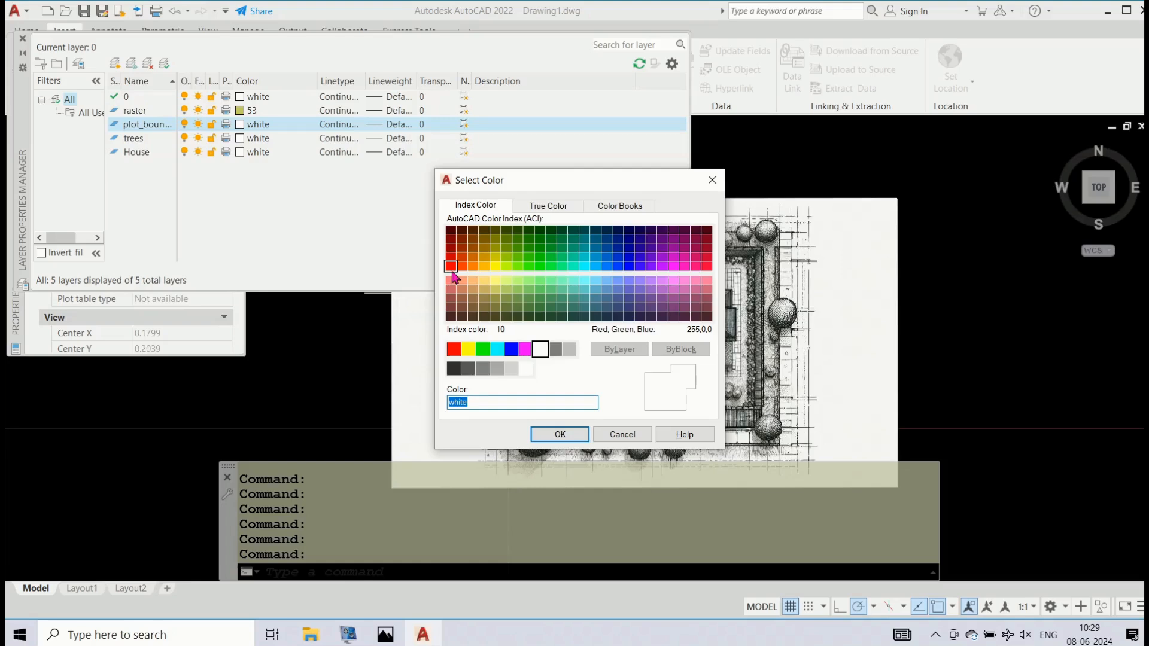
pyautogui.click(453, 349)
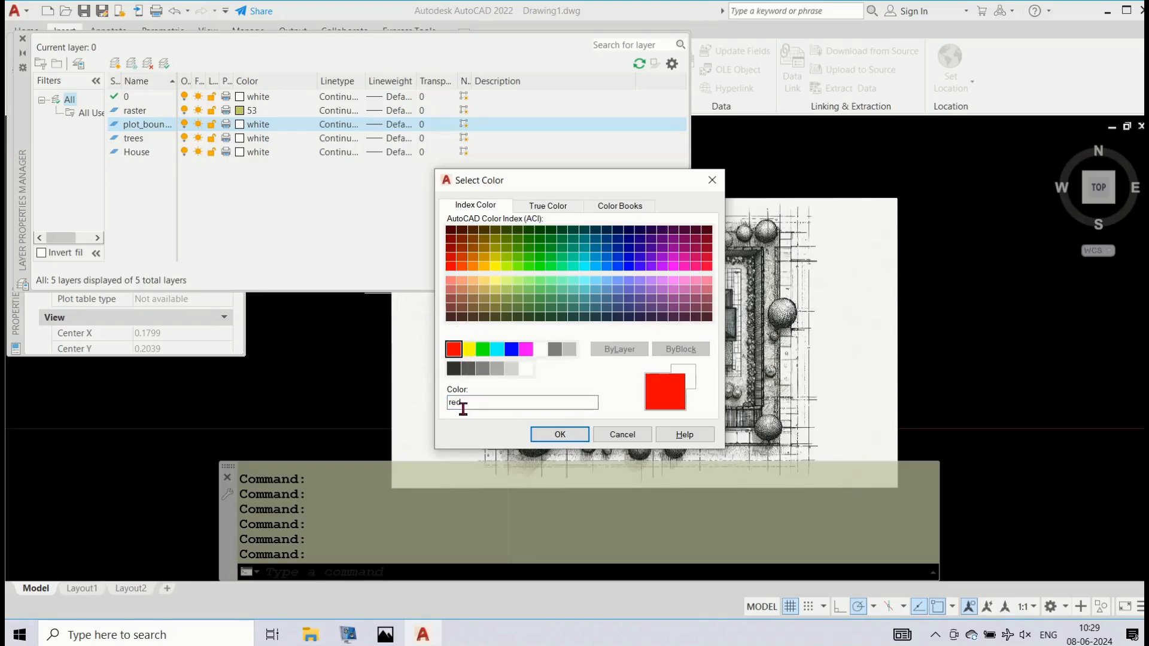
pyautogui.click(468, 349)
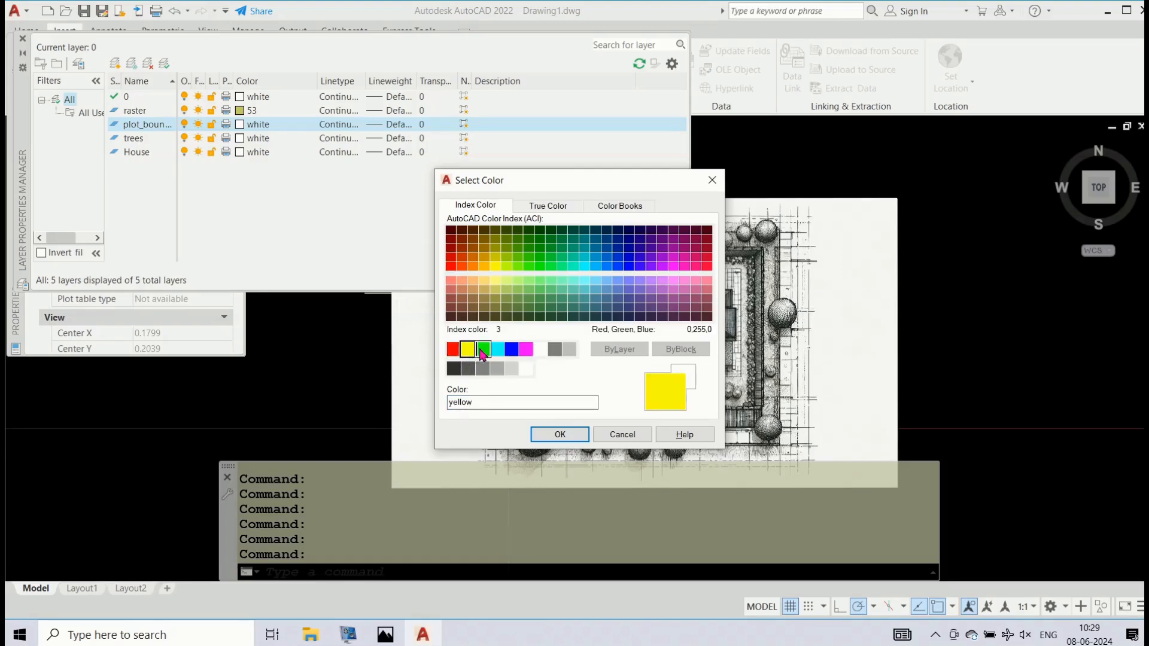
pyautogui.click(482, 350)
pyautogui.click(496, 349)
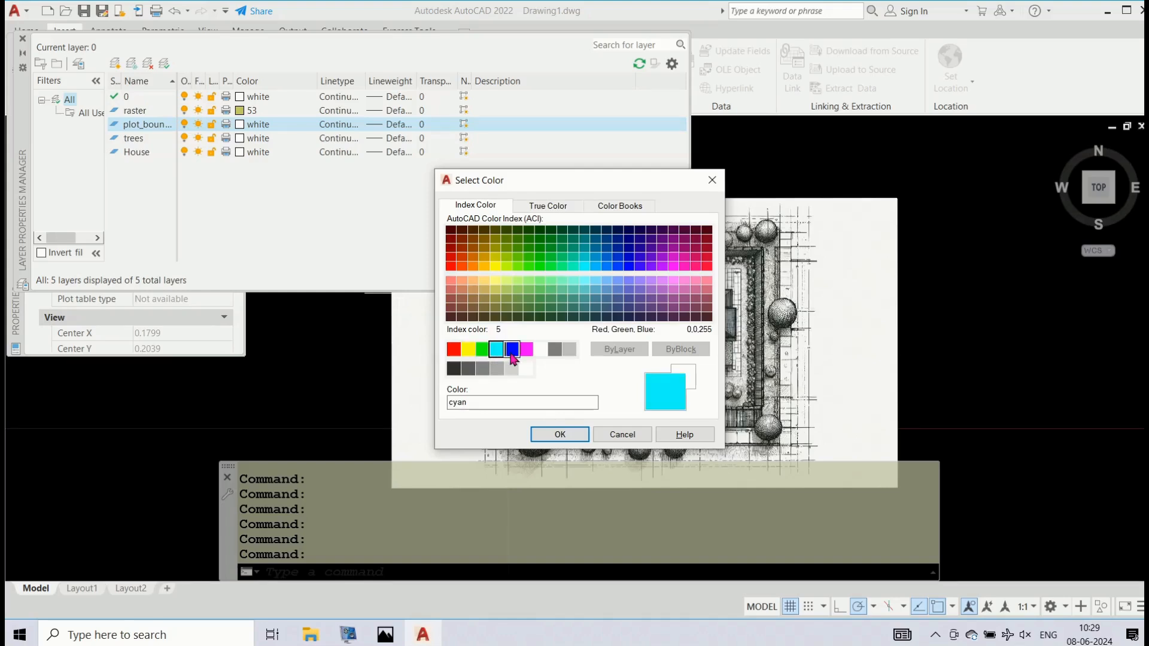
pyautogui.click(511, 352)
pyautogui.click(526, 352)
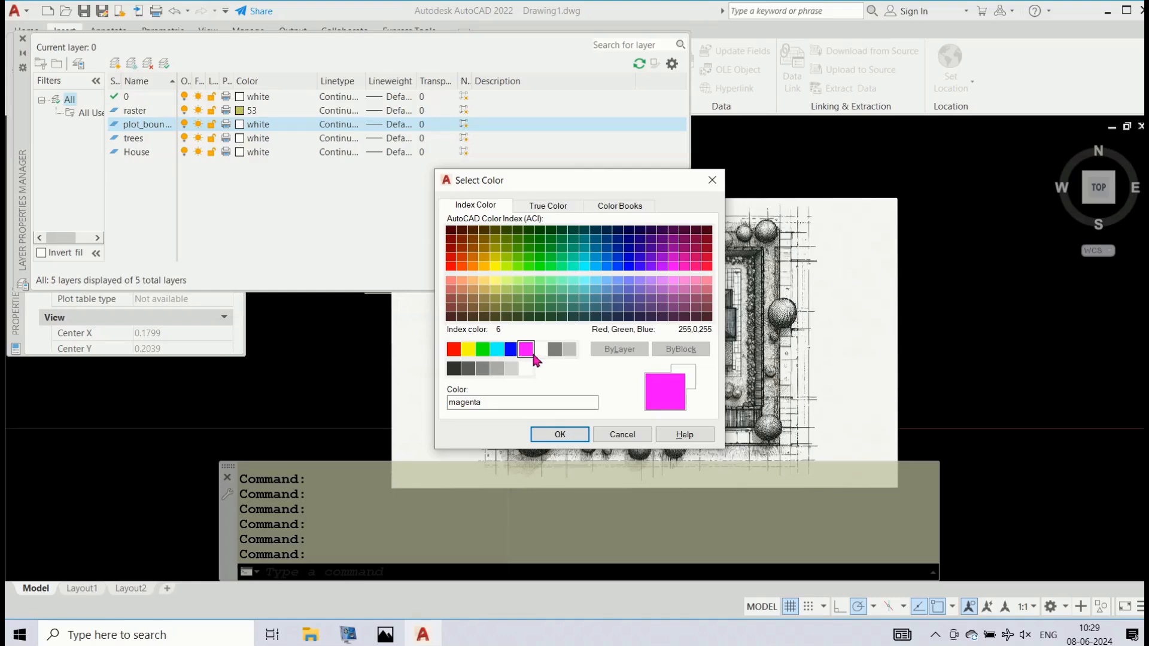
pyautogui.click(511, 349)
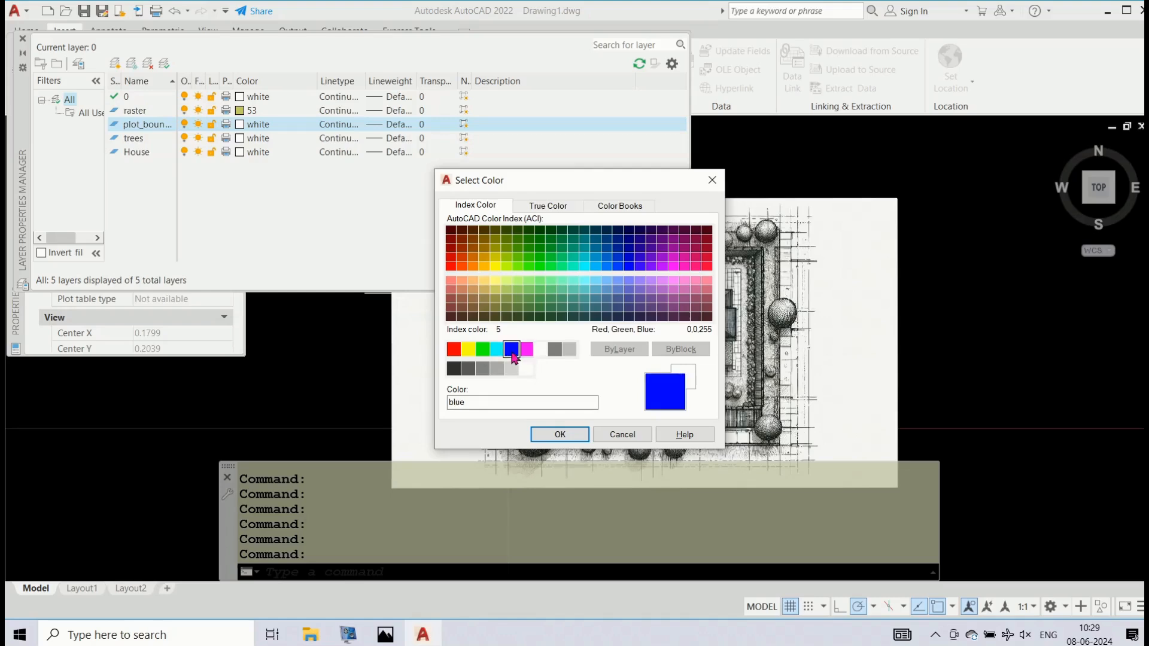
# - Look through the true color and color book options, and set the plot_boundary layer's color to red
pyautogui.click(546, 209)
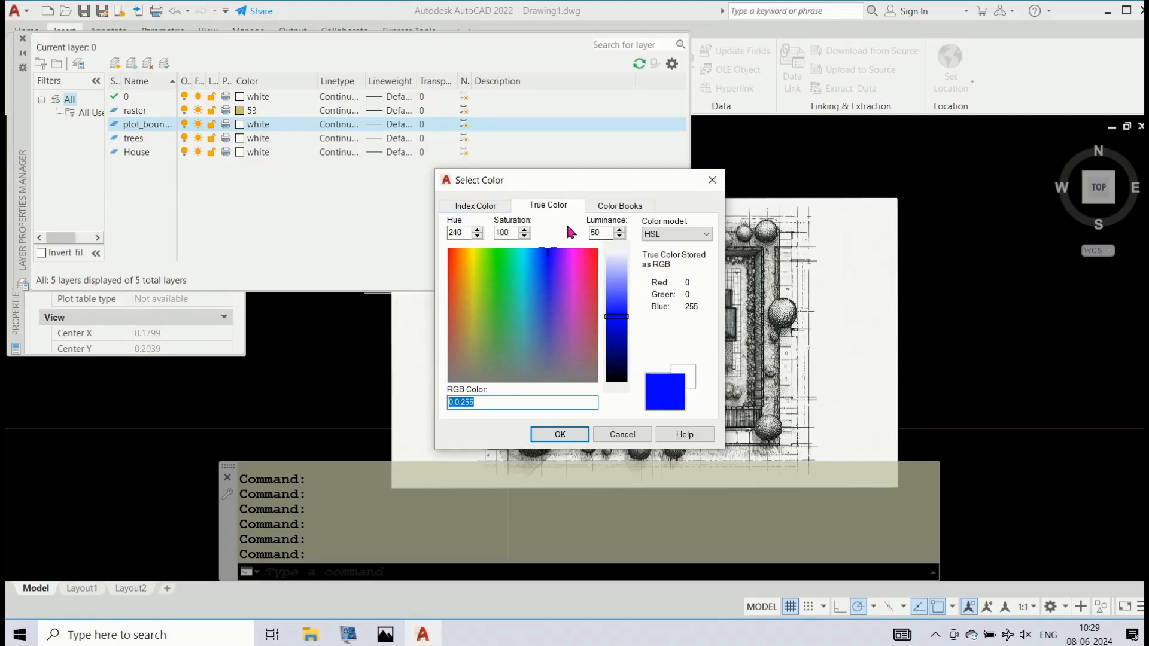
pyautogui.click(617, 213)
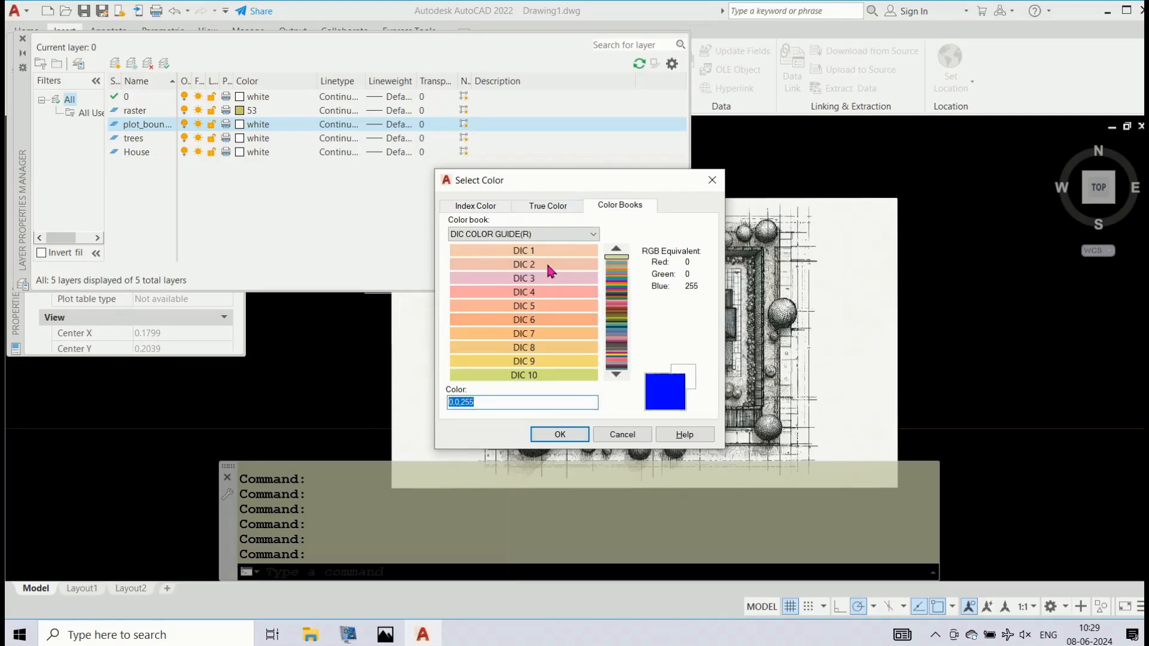
pyautogui.click(546, 207)
pyautogui.click(491, 207)
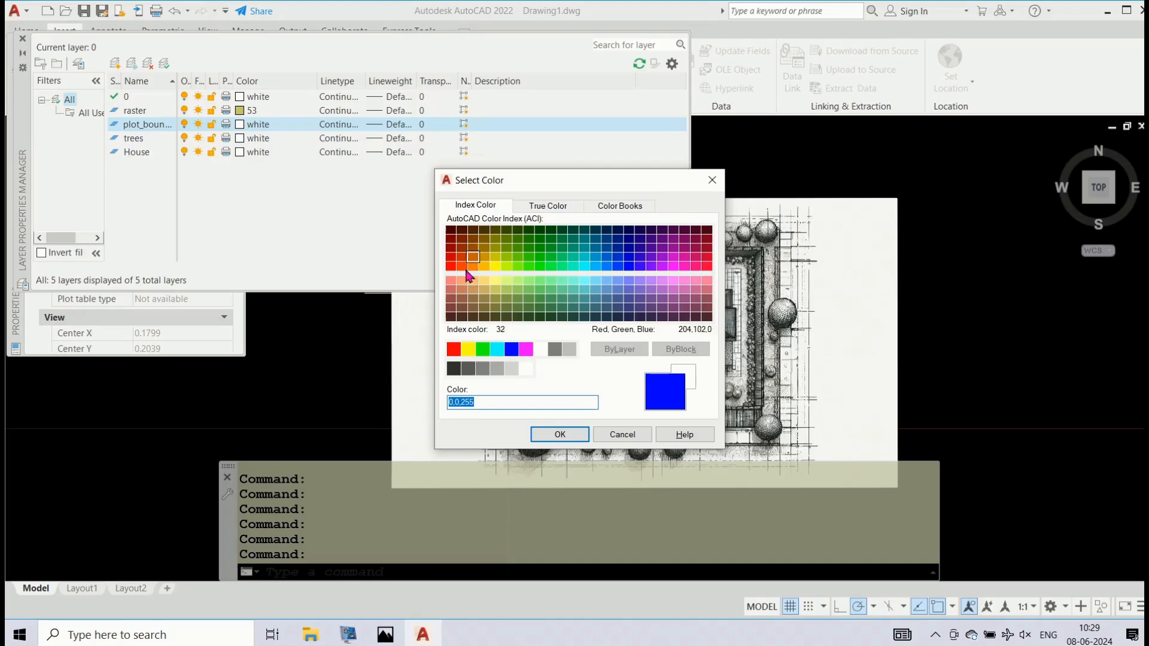
pyautogui.click(454, 349)
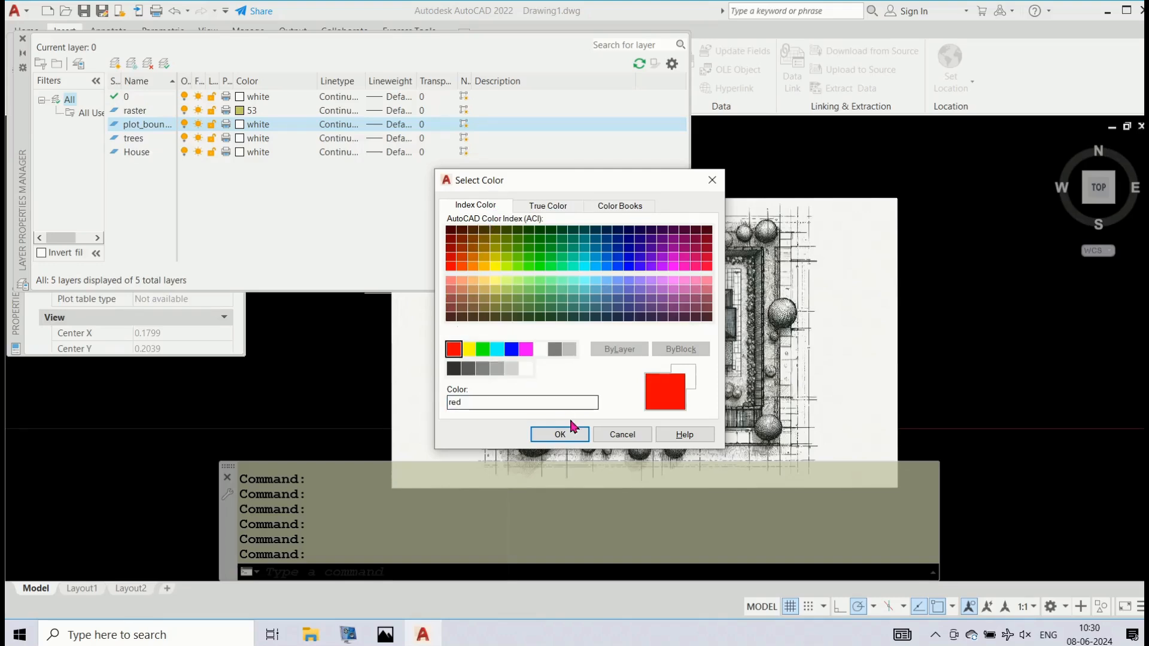
pyautogui.click(560, 435)
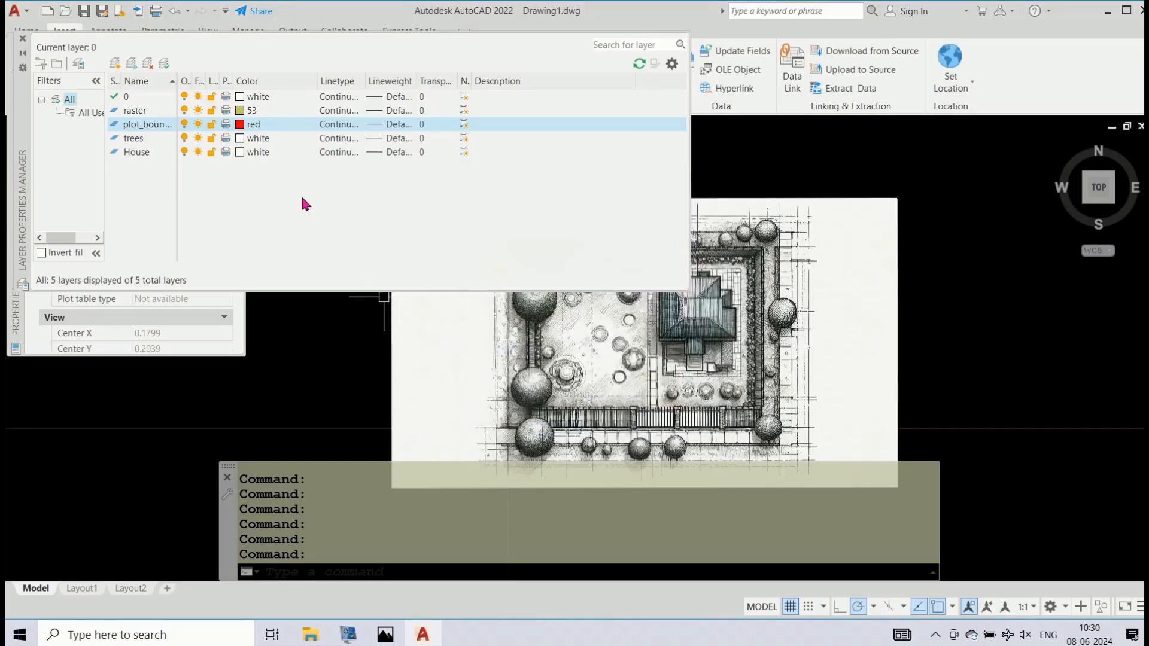
# - Set the trees layer's color to green and the House layer's color to blue
pyautogui.click(258, 139)
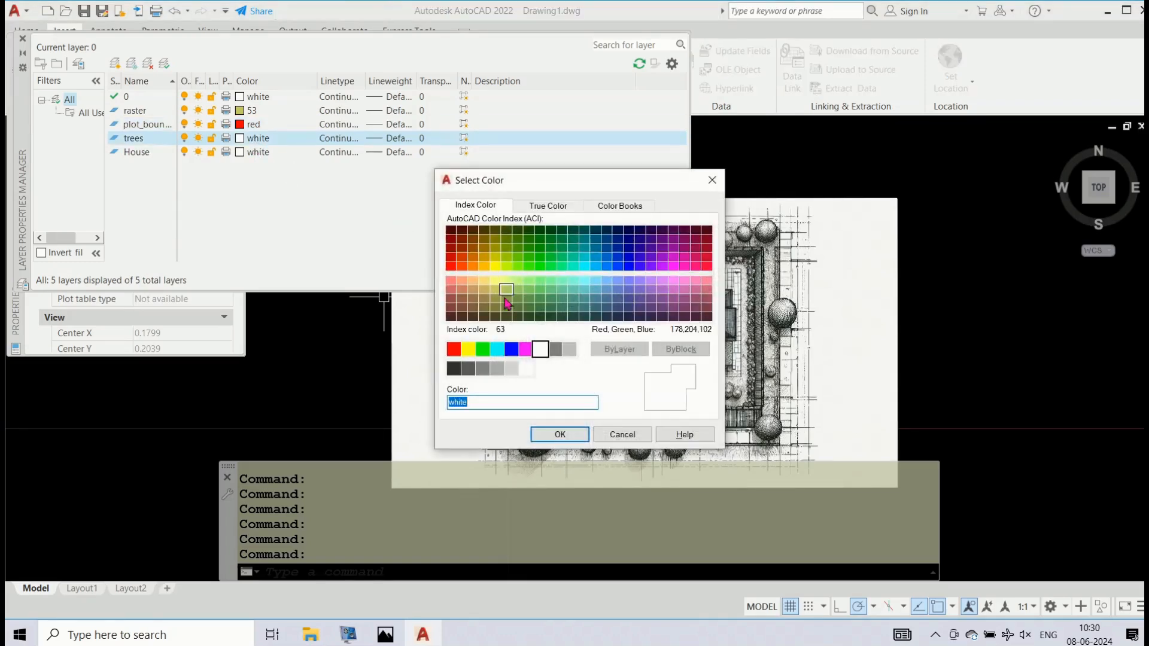
pyautogui.click(482, 349)
pyautogui.click(562, 438)
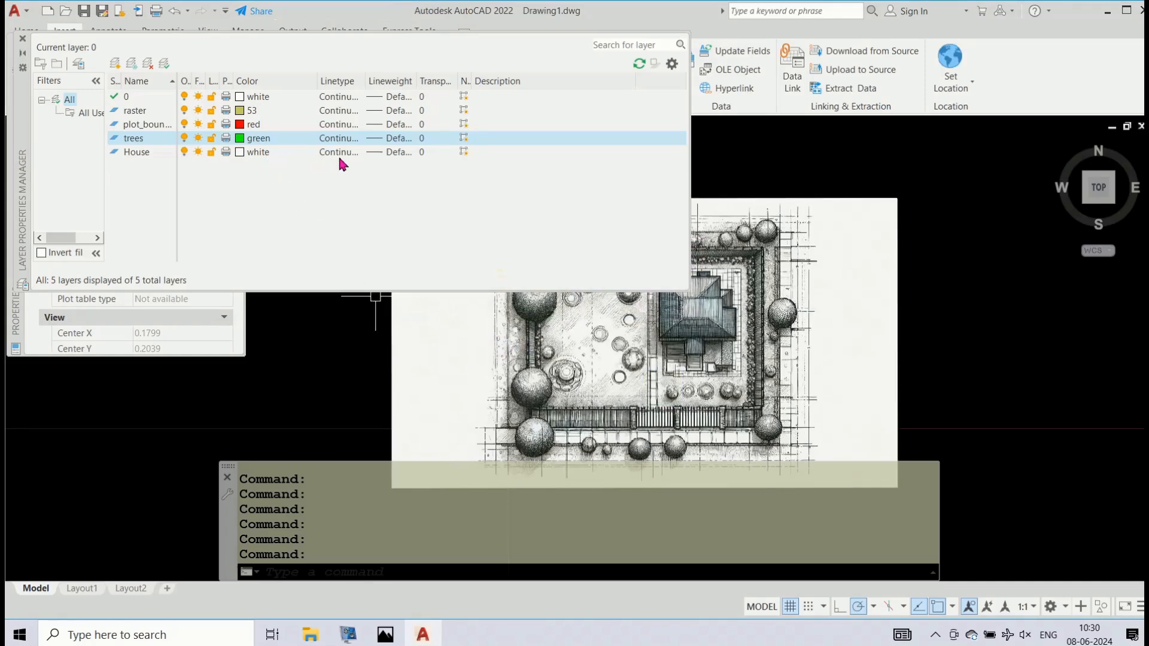
pyautogui.click(259, 152)
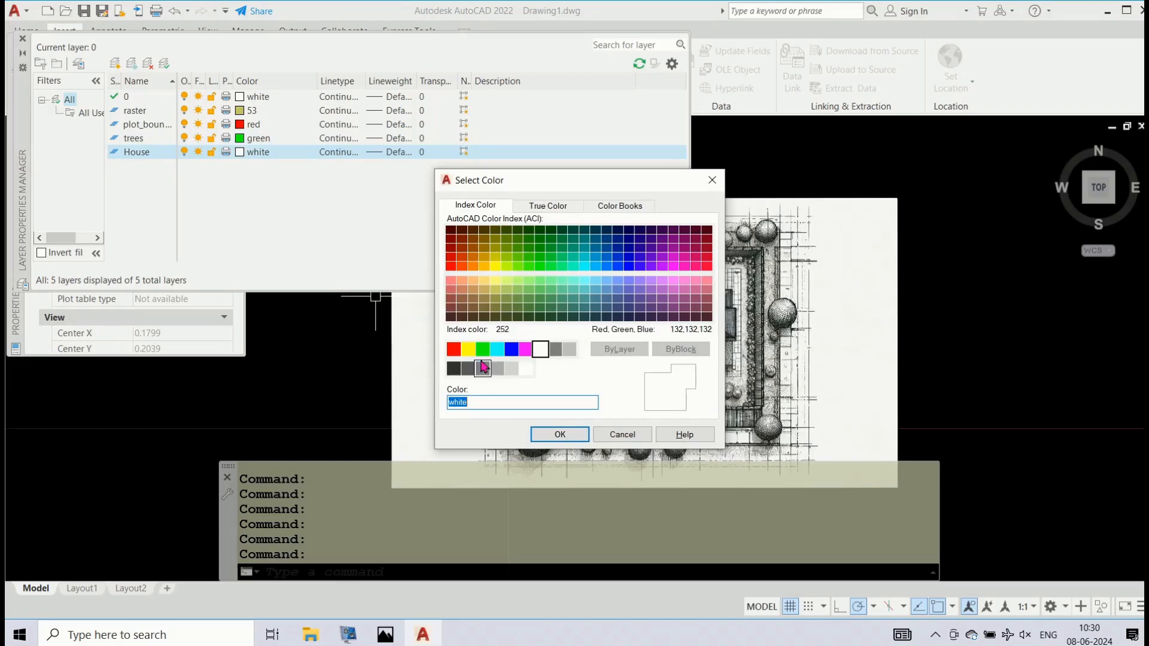
pyautogui.click(511, 349)
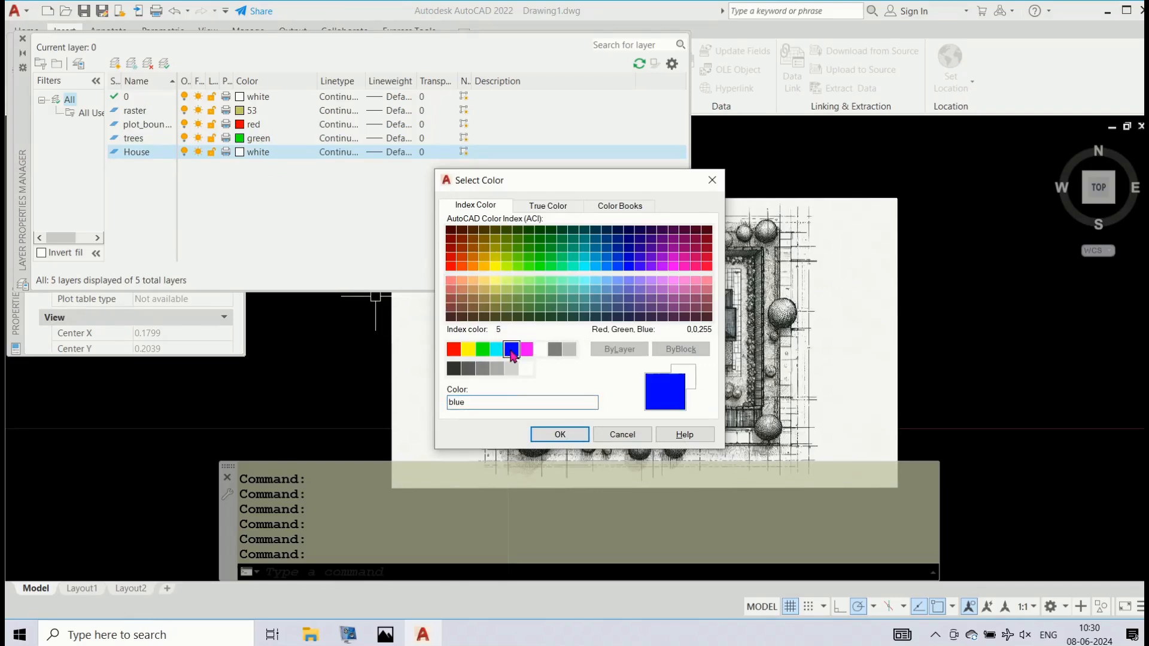
pyautogui.click(556, 436)
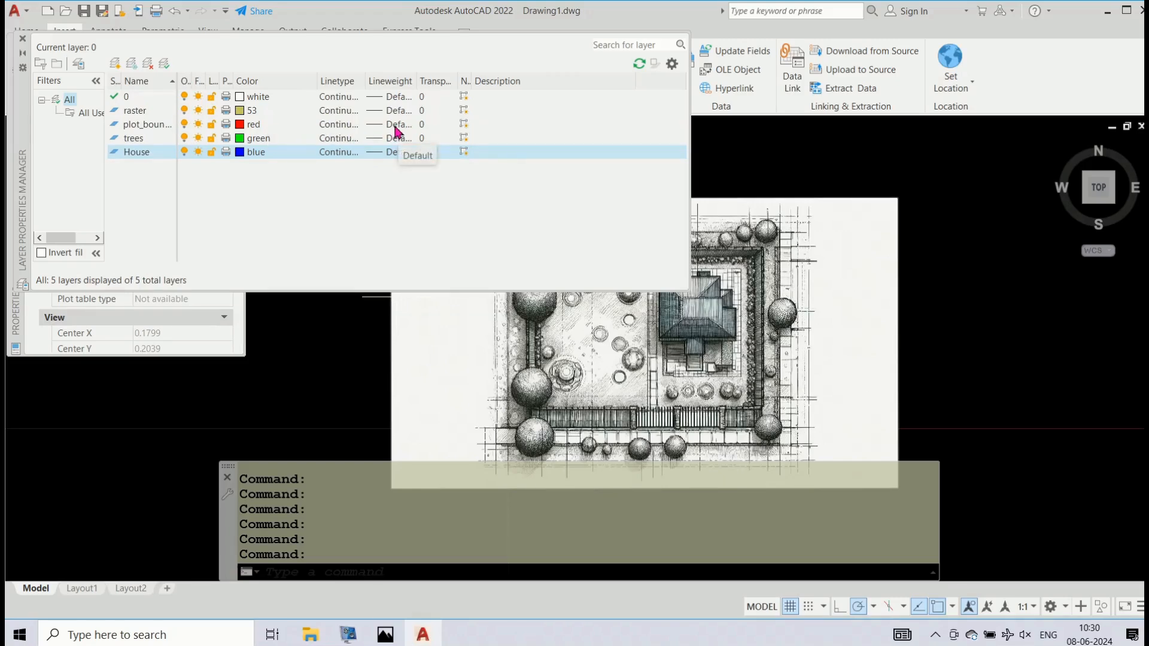
# - Try a transparency of 40 on layer 0 and restore it to 0
pyautogui.click(432, 103)
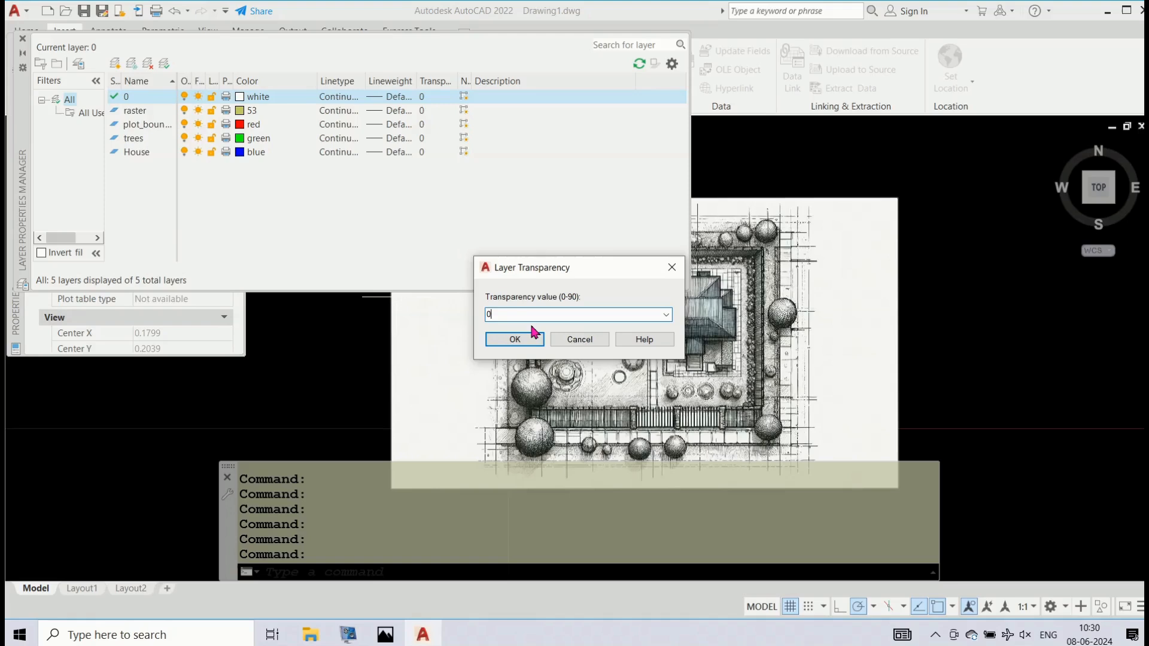
pyautogui.press('BackSpace')
pyautogui.write('40')
pyautogui.click(515, 339)
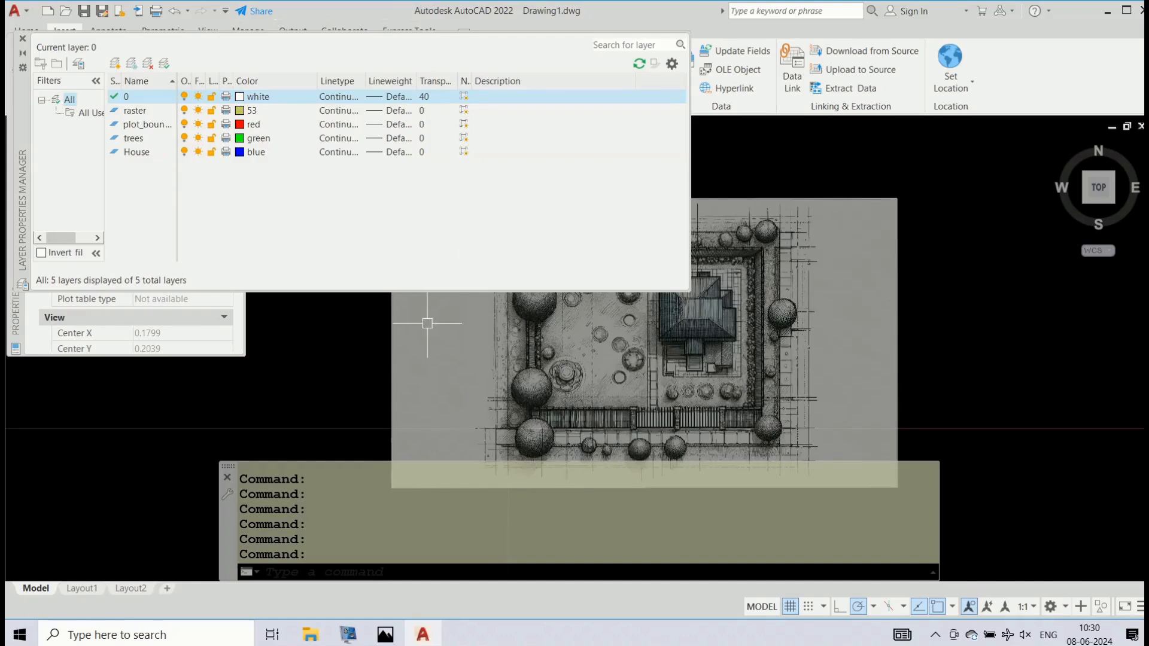
pyautogui.click(436, 100)
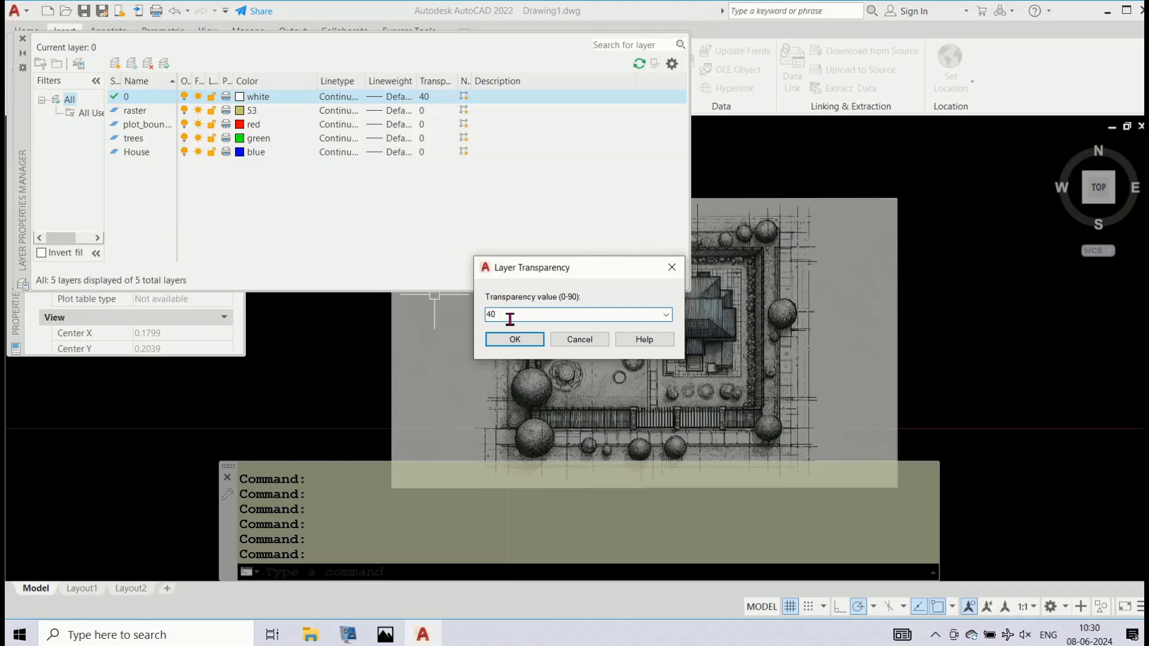
pyautogui.write('0')
pyautogui.click(513, 340)
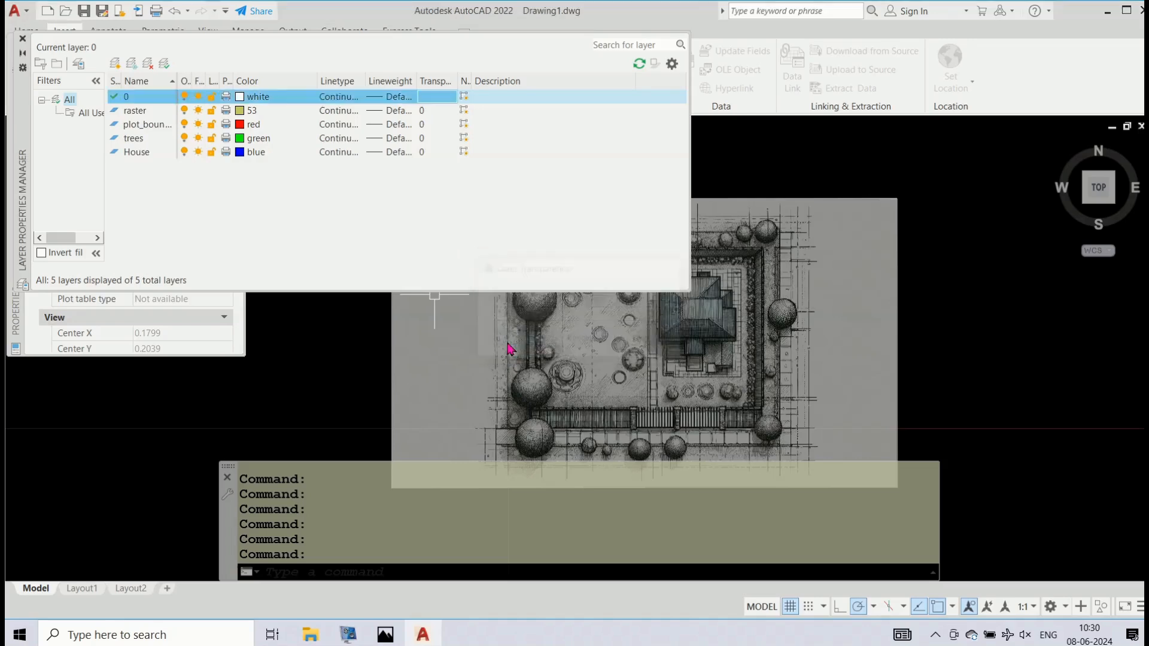
# - Set the raster layer's transparency to 60
pyautogui.click(431, 113)
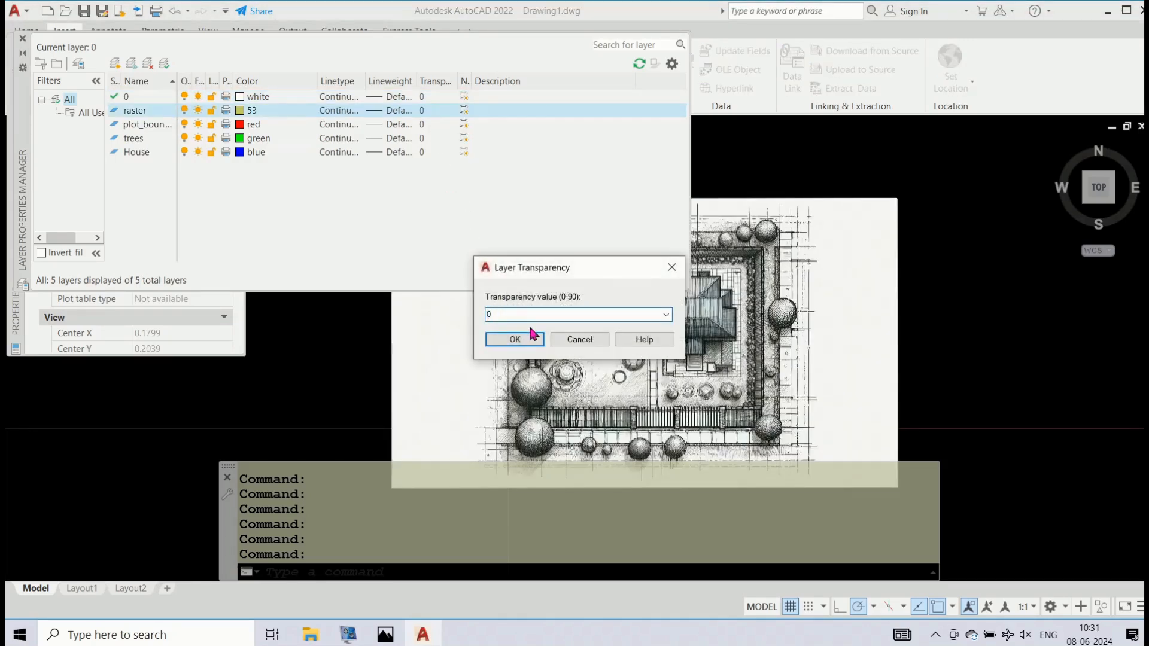
pyautogui.press('BackSpace')
pyautogui.write('60')
pyautogui.click(521, 336)
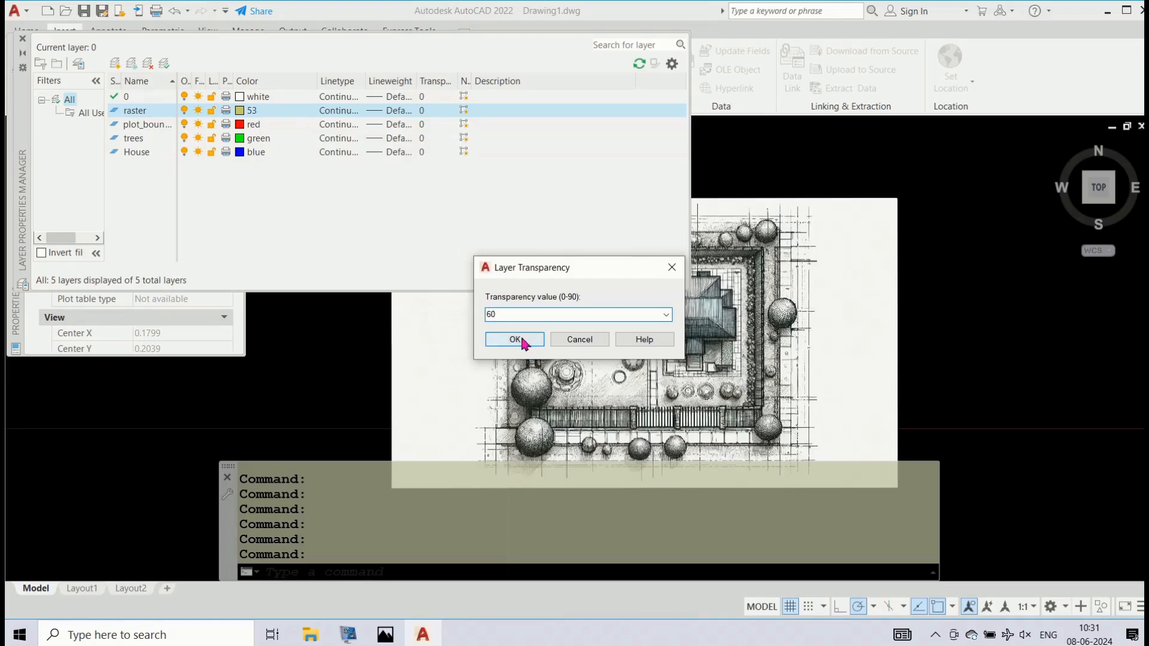
# - Set the plot_boundary layer's lineweight to 0.90 mm
pyautogui.click(378, 131)
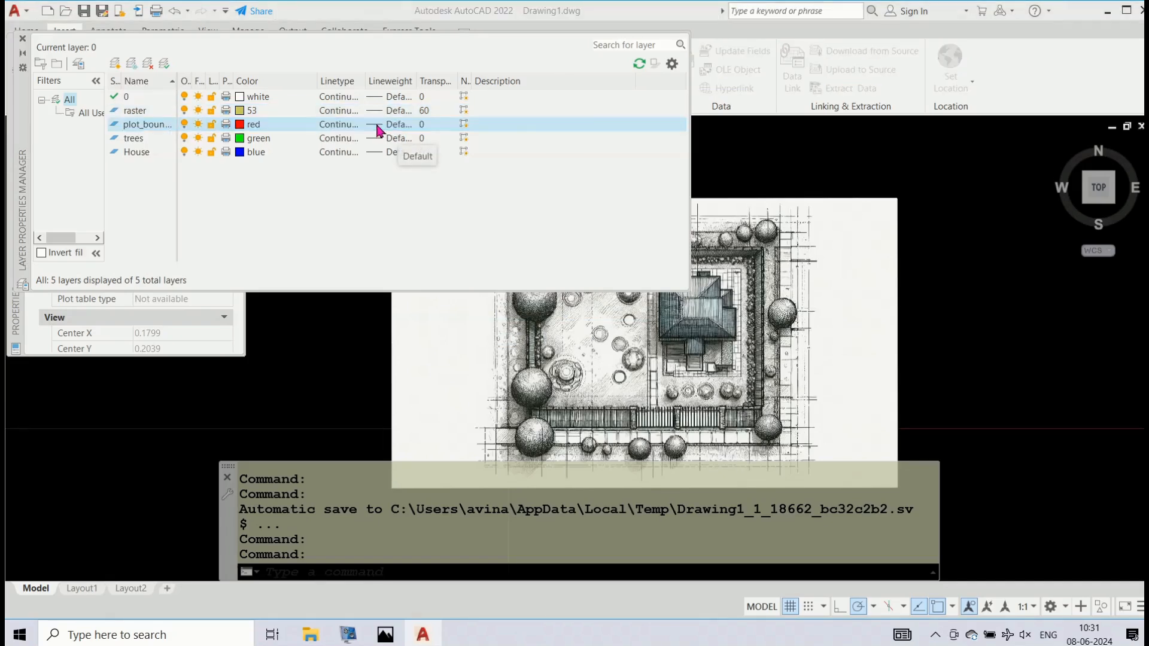
pyautogui.scroll(-1, 568, 308)
pyautogui.scroll(-4, 568, 309)
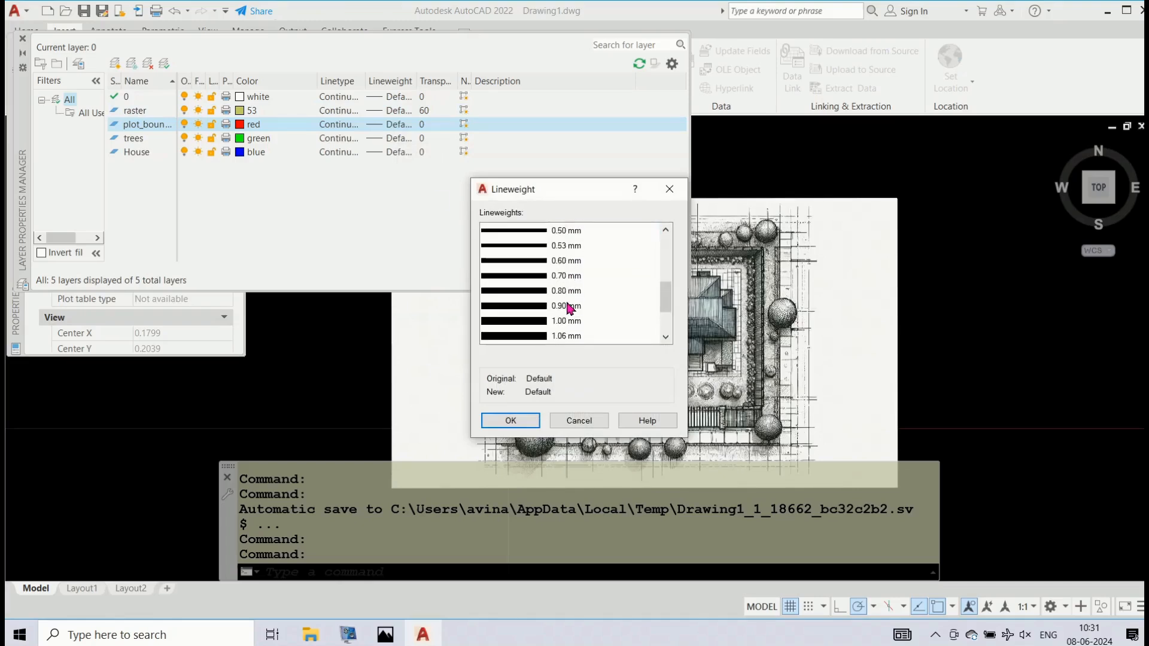
pyautogui.scroll(-1, 569, 308)
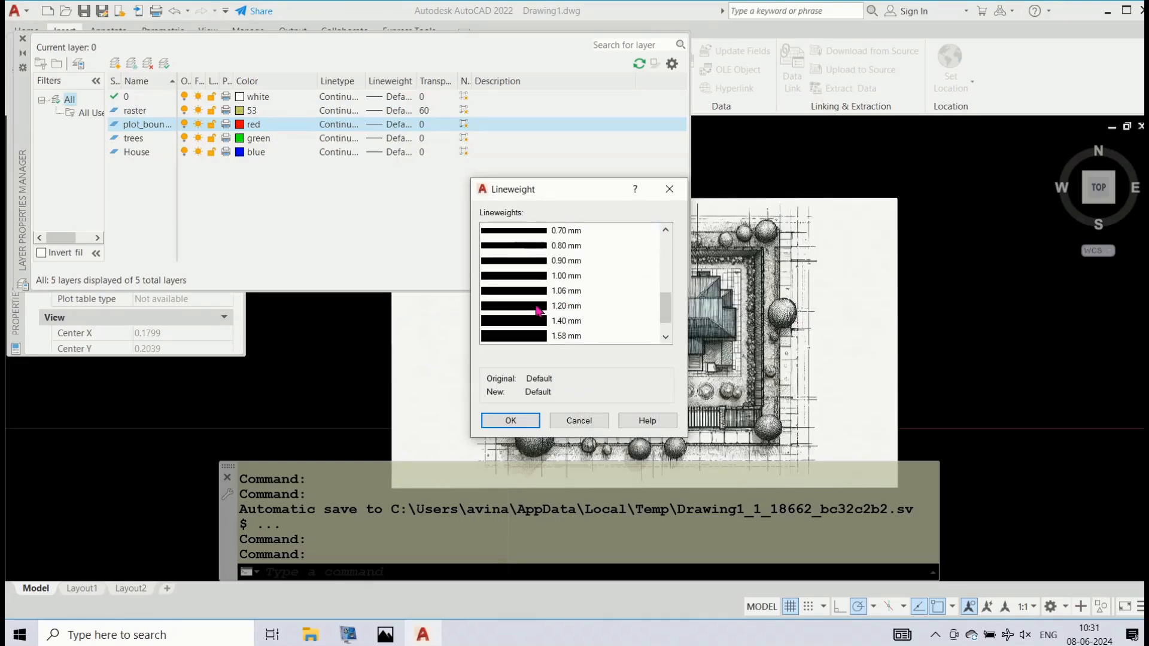
pyautogui.click(537, 310)
pyautogui.click(538, 267)
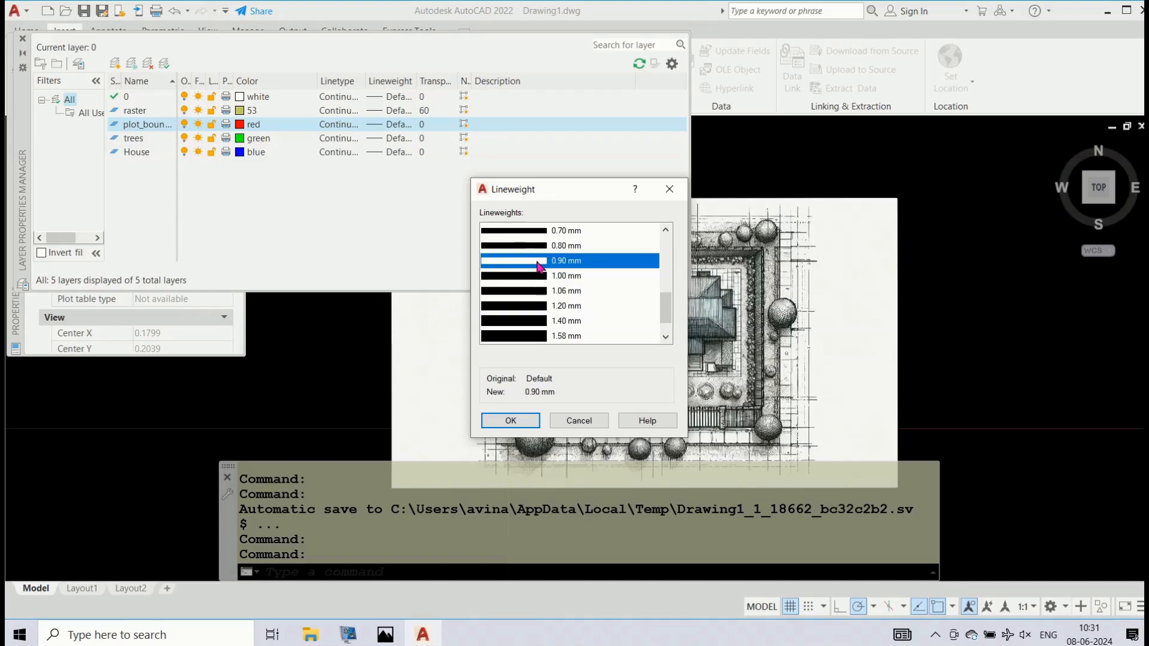
pyautogui.click(512, 420)
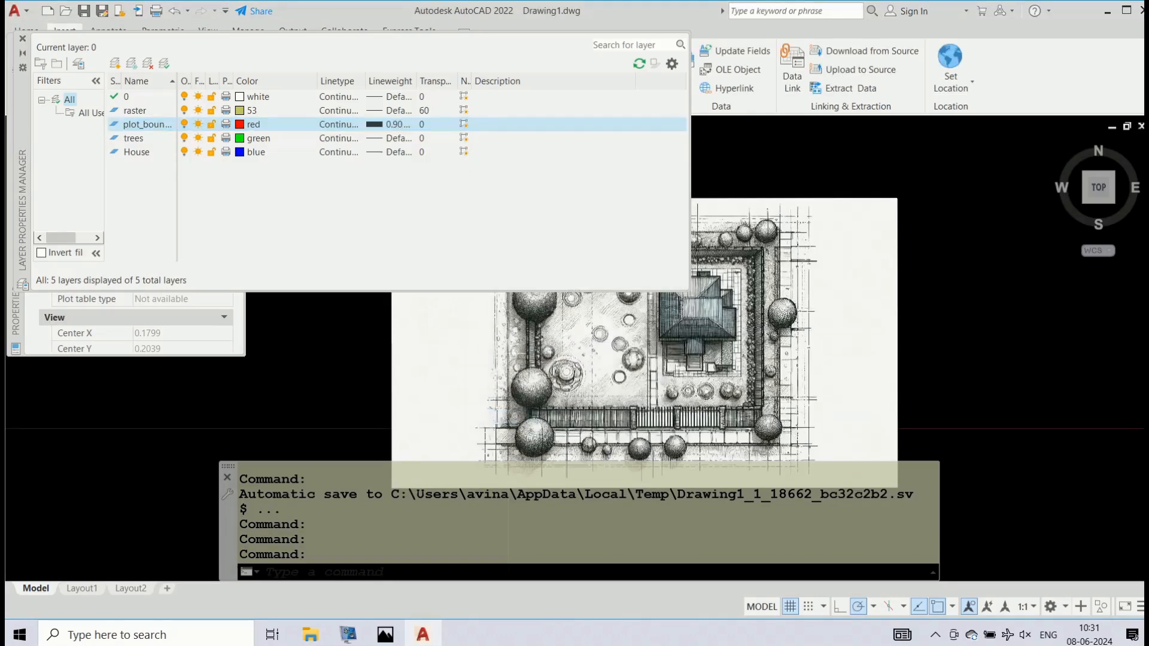
# - Set the House layer's lineweight to 0.25 mm and close the layer manager
pyautogui.click(396, 154)
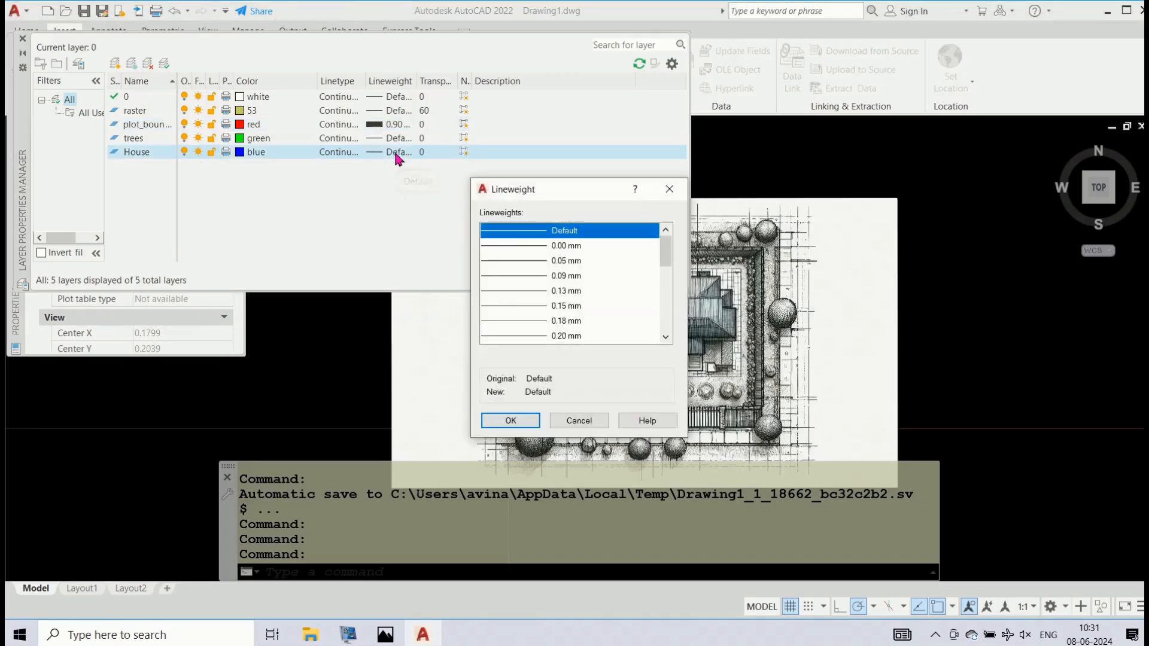
pyautogui.scroll(-1, 537, 283)
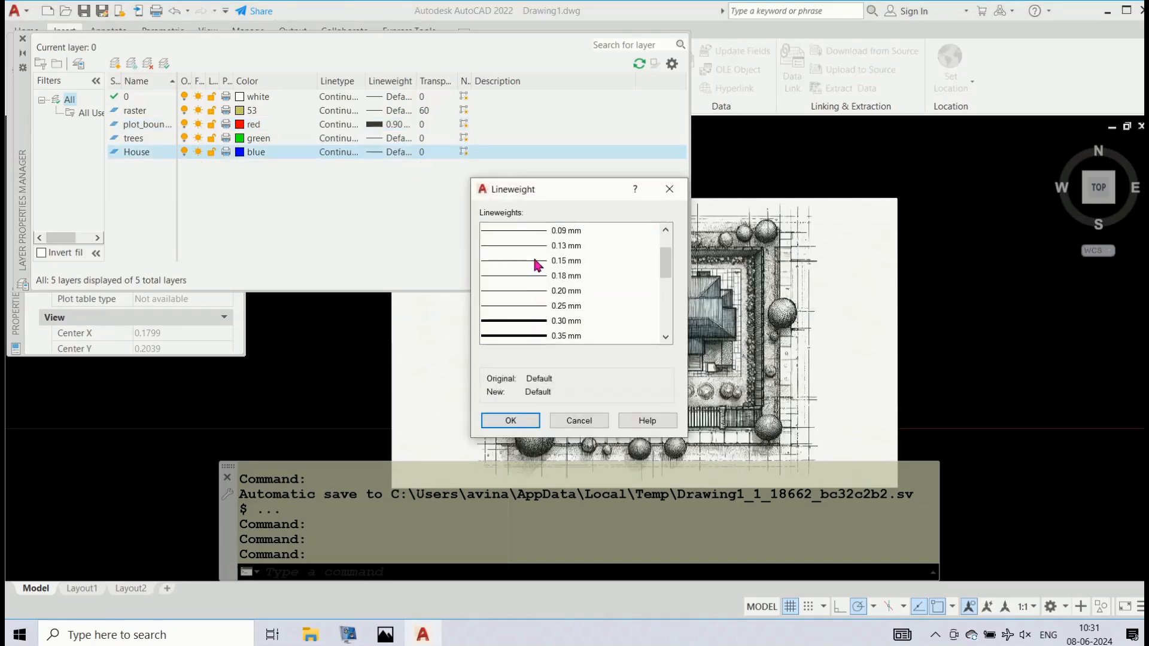
pyautogui.click(534, 306)
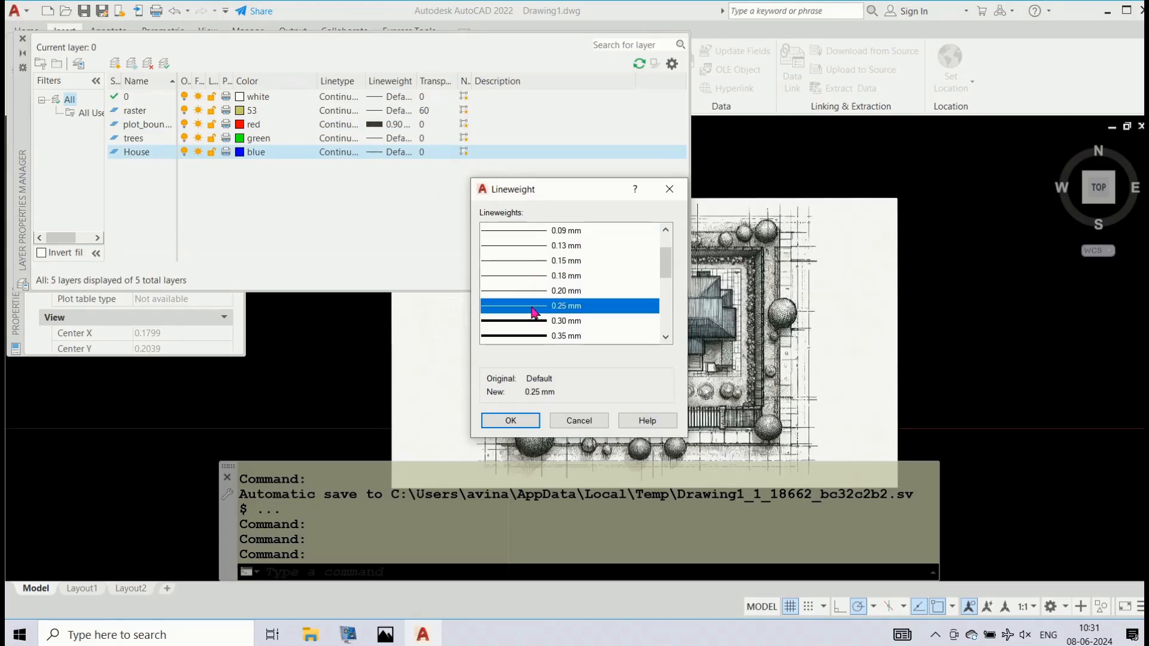
pyautogui.click(524, 422)
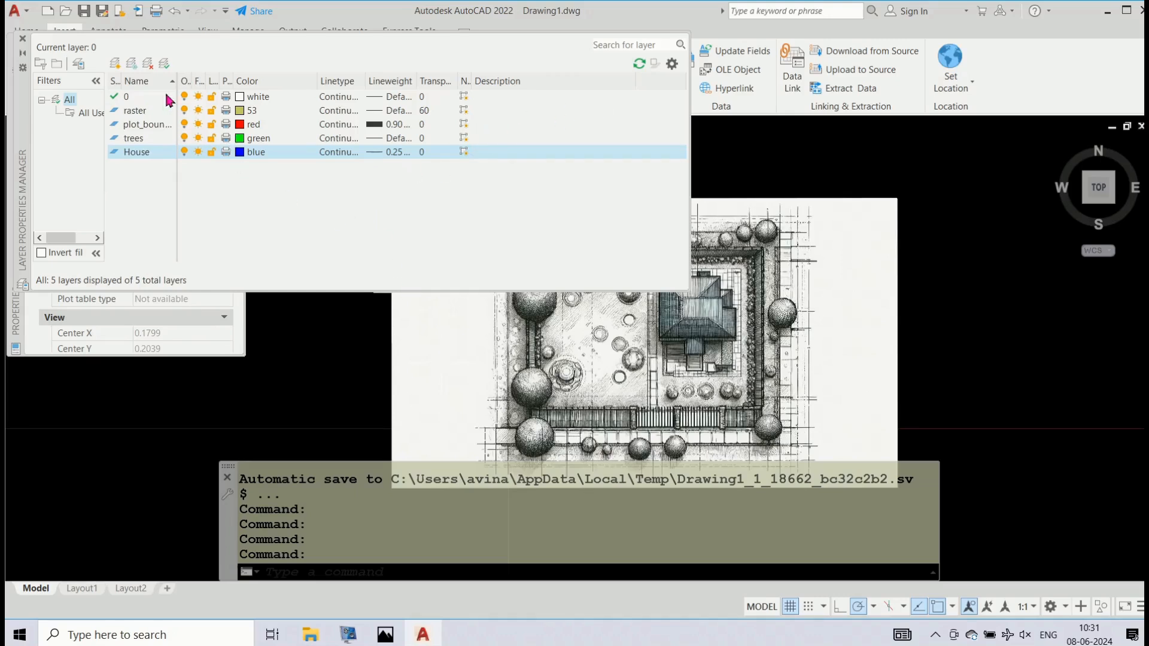
pyautogui.click(23, 39)
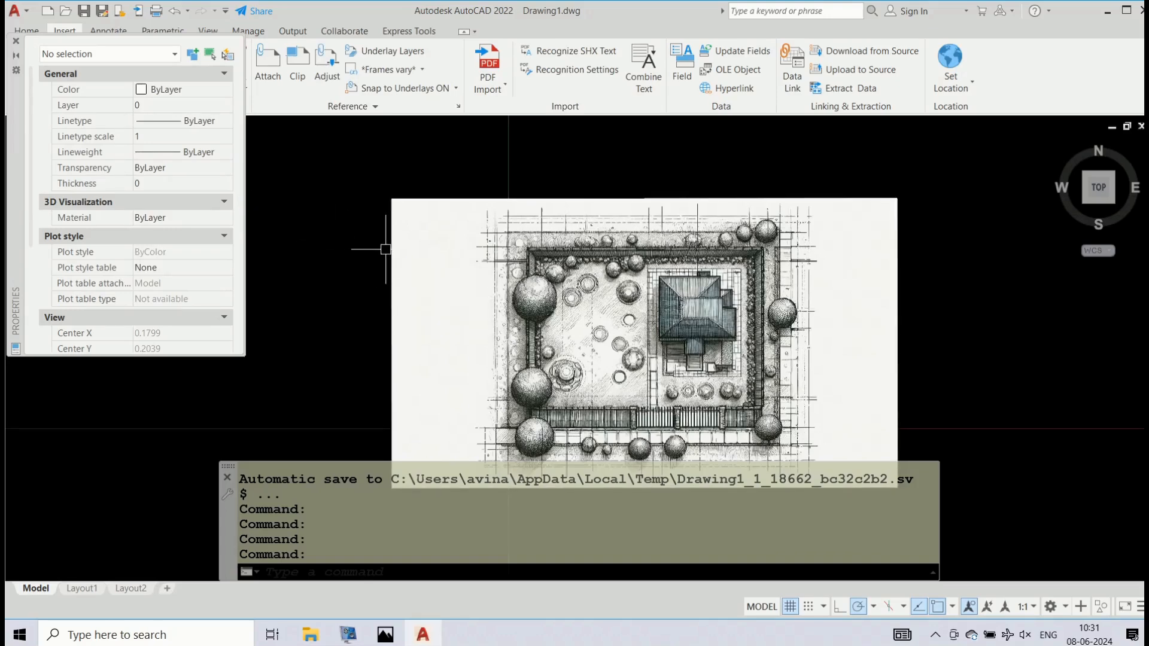
# - Assign the reference raster image to the raster layer and clear the selection
pyautogui.click(446, 197)
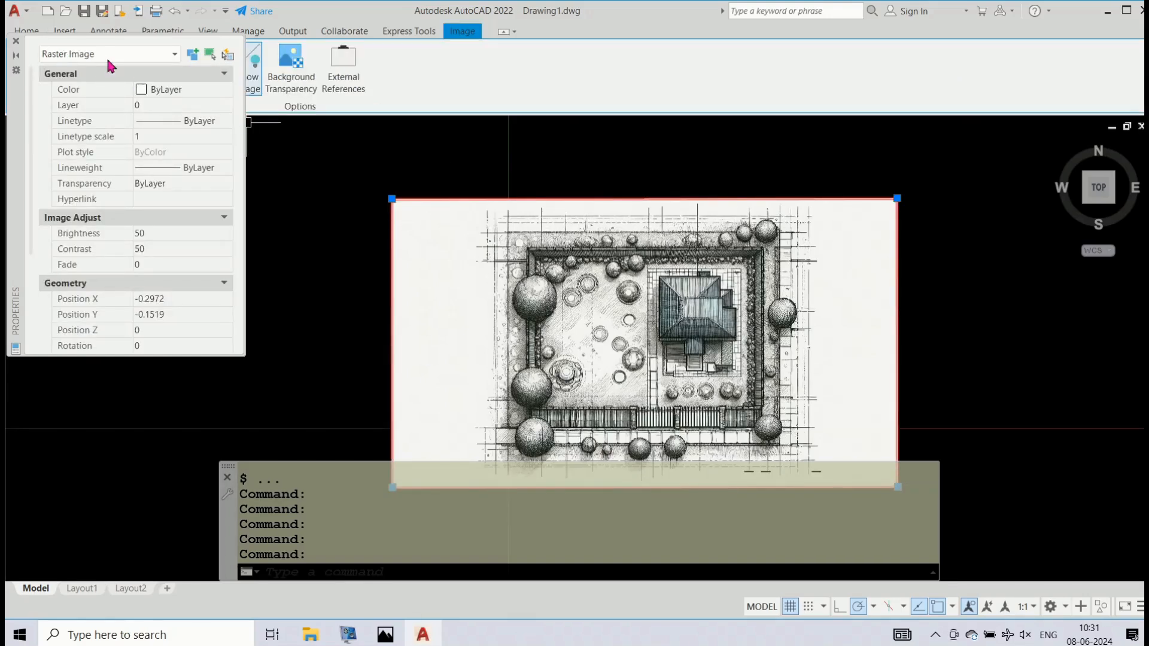
pyautogui.click(159, 108)
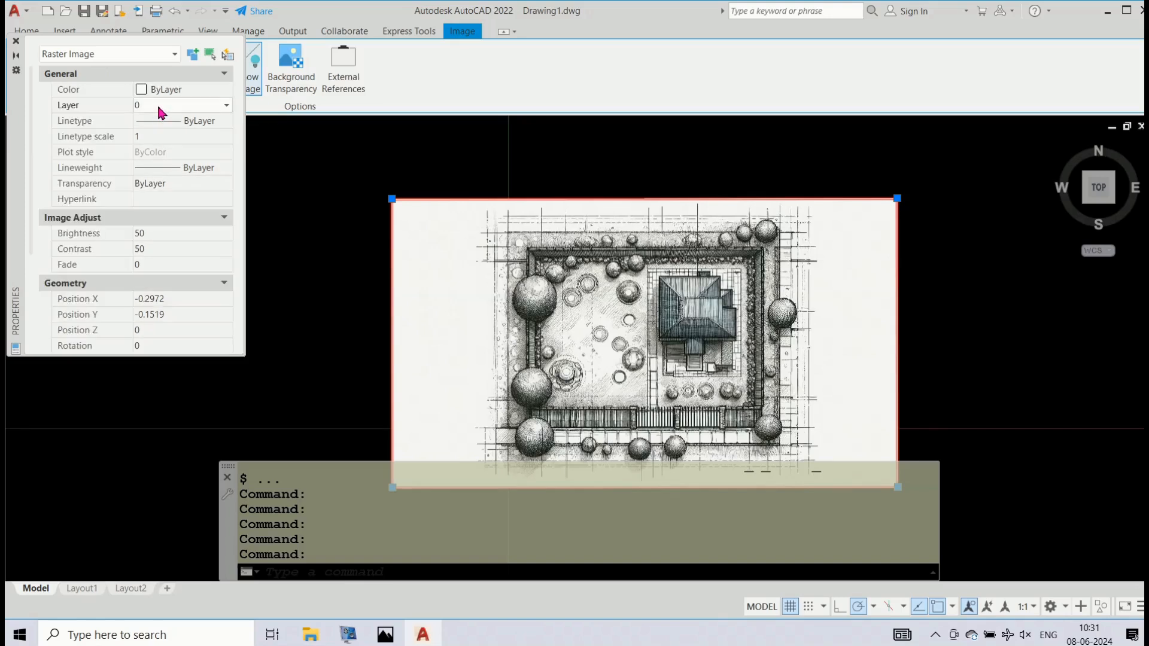
pyautogui.click(226, 106)
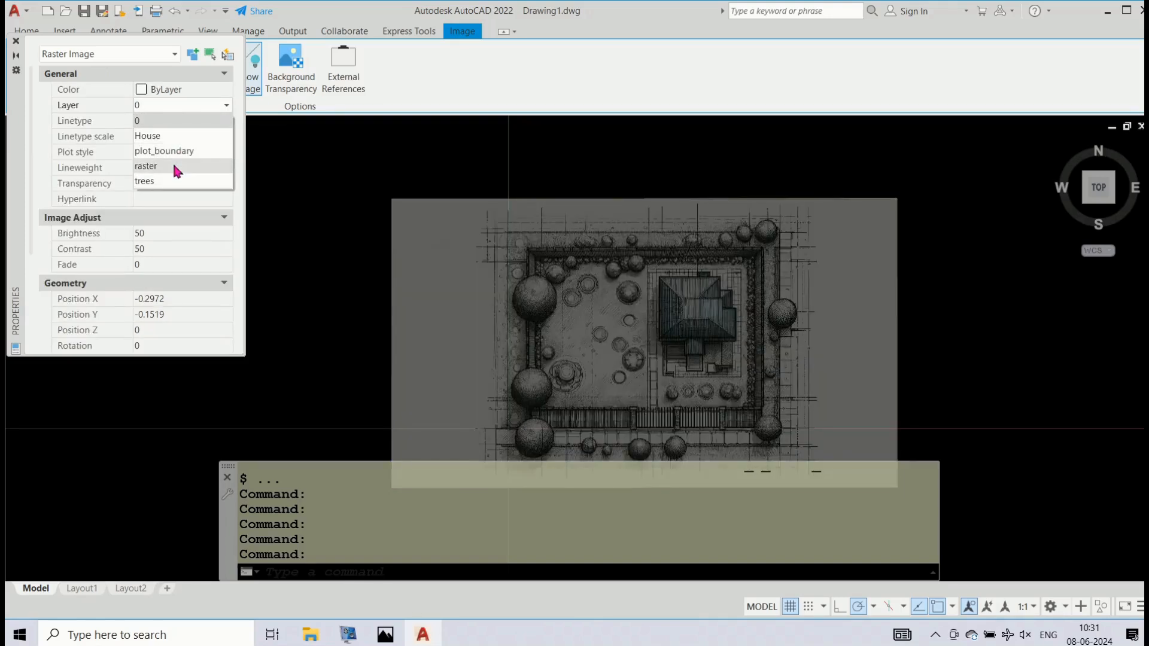
pyautogui.click(175, 167)
pyautogui.click(314, 227)
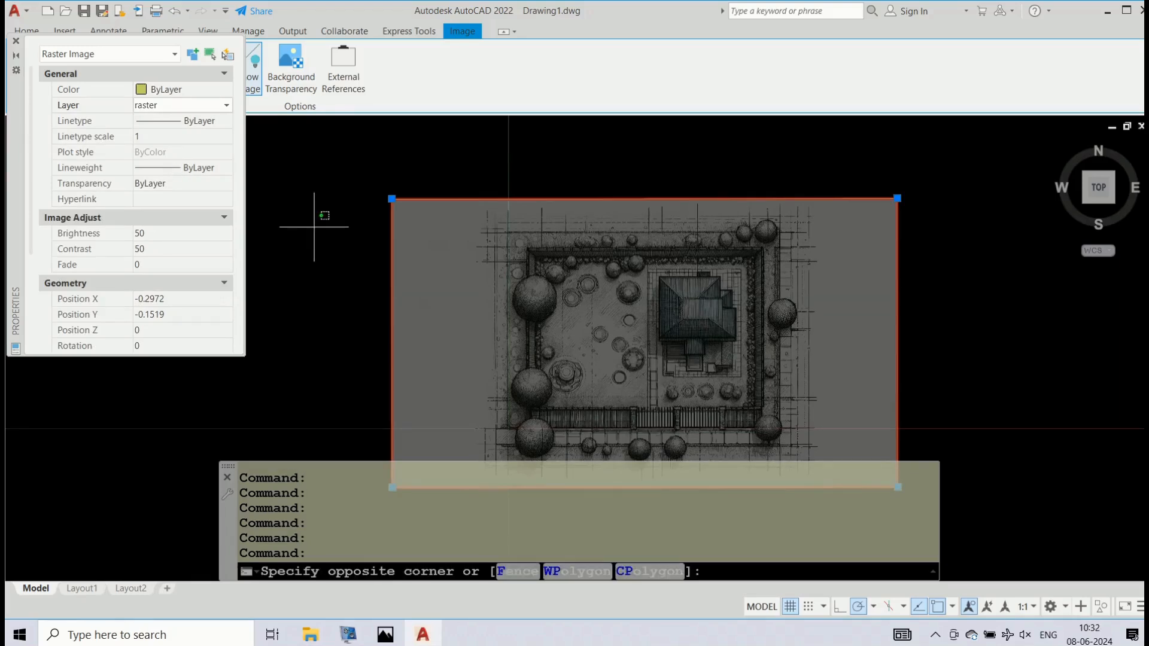
pyautogui.click(360, 290)
pyautogui.scroll(-6, 470, 300)
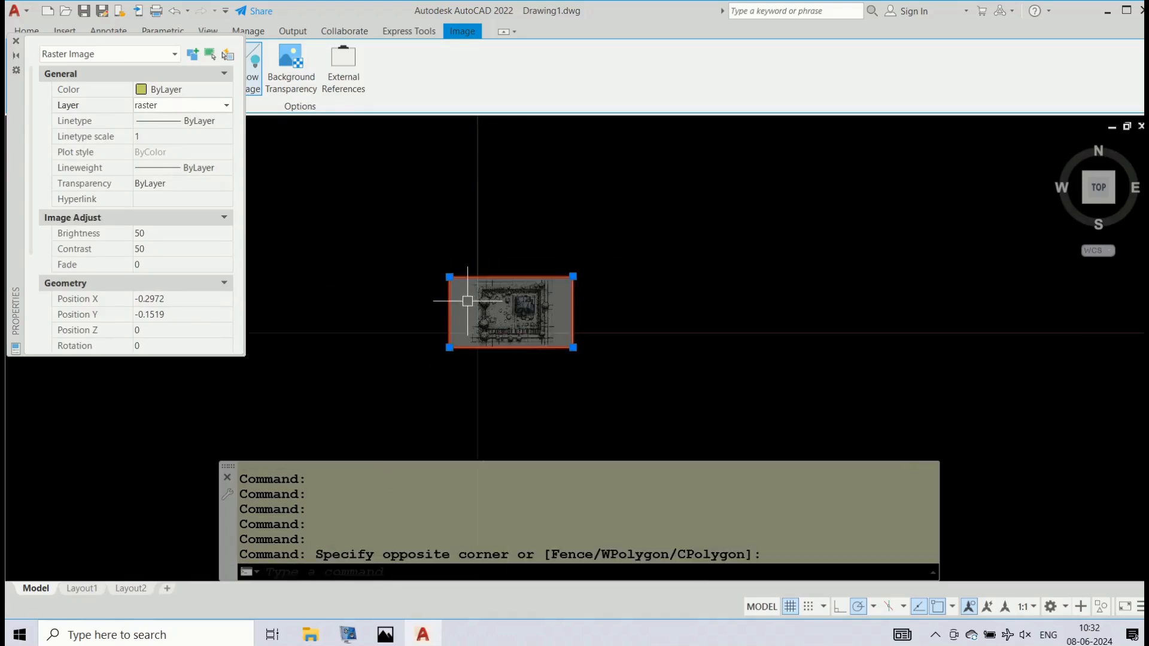
pyautogui.scroll(4, 469, 300)
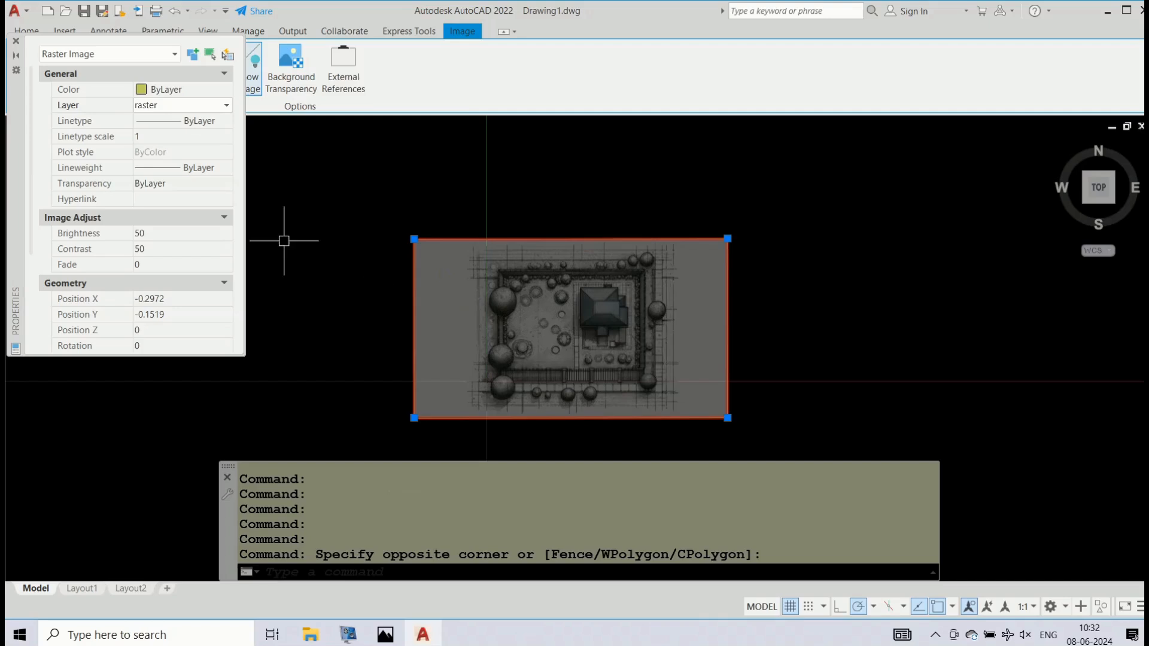
pyautogui.click(322, 244)
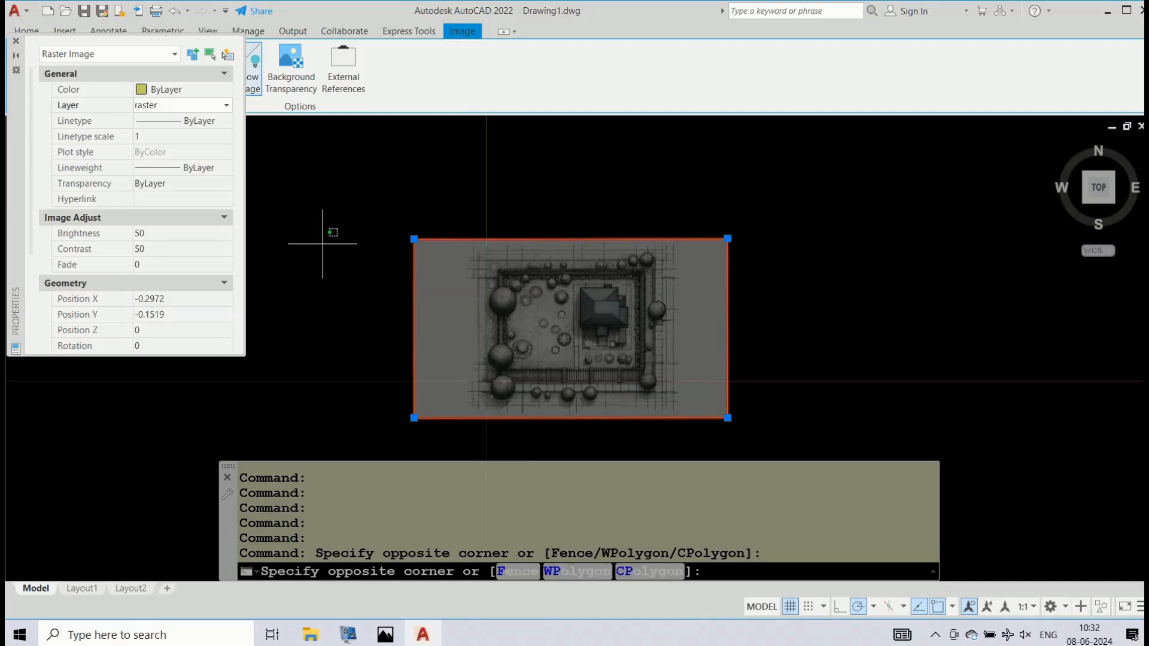
pyautogui.press('Escape')
pyautogui.press('Escape')
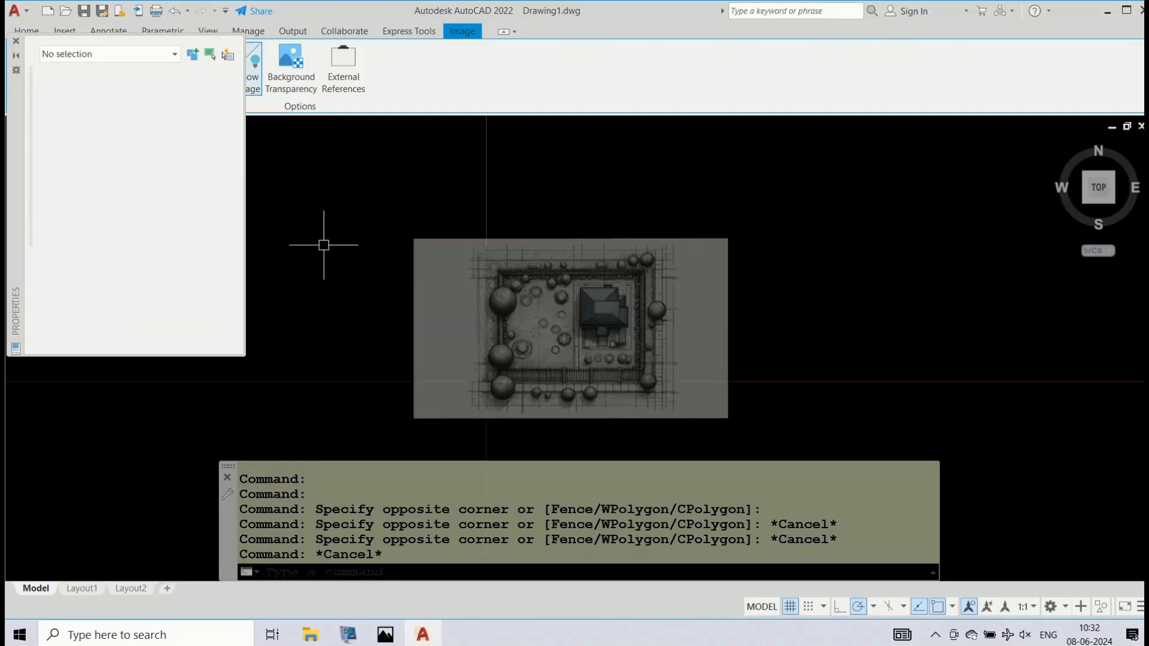
pyautogui.scroll(4, 502, 332)
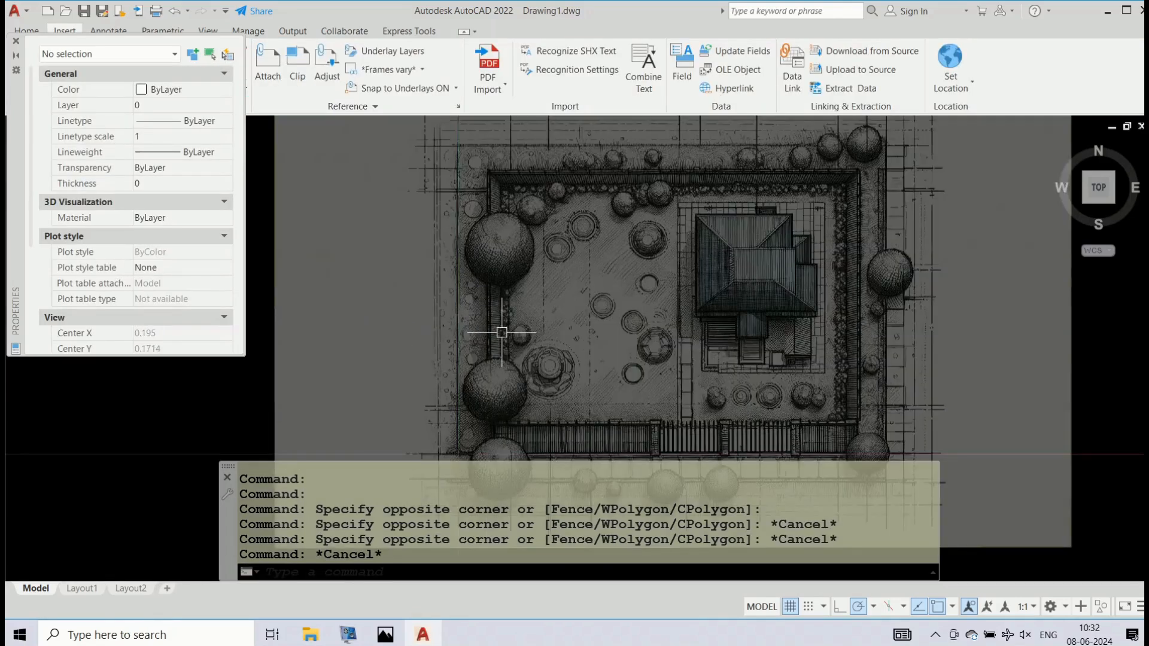
# - Shrink the command window's height to uncover more of the drawing area around the reference image
pyautogui.scroll(-4, 503, 329)
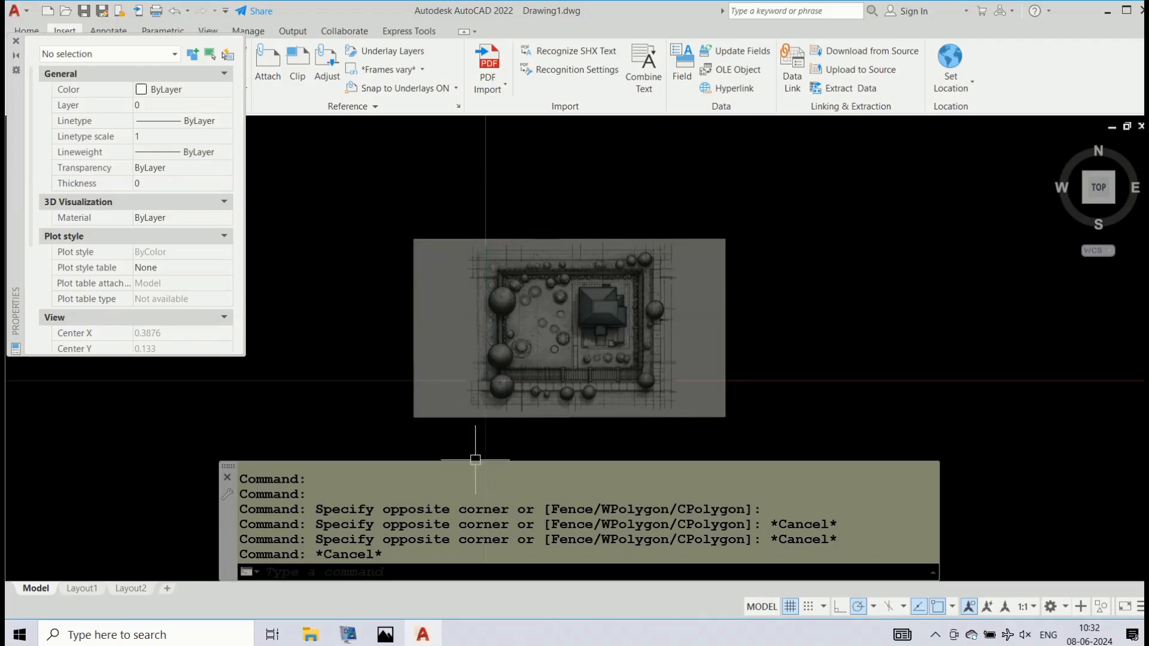
pyautogui.moveTo(477, 464); pyautogui.dragTo(481, 511)
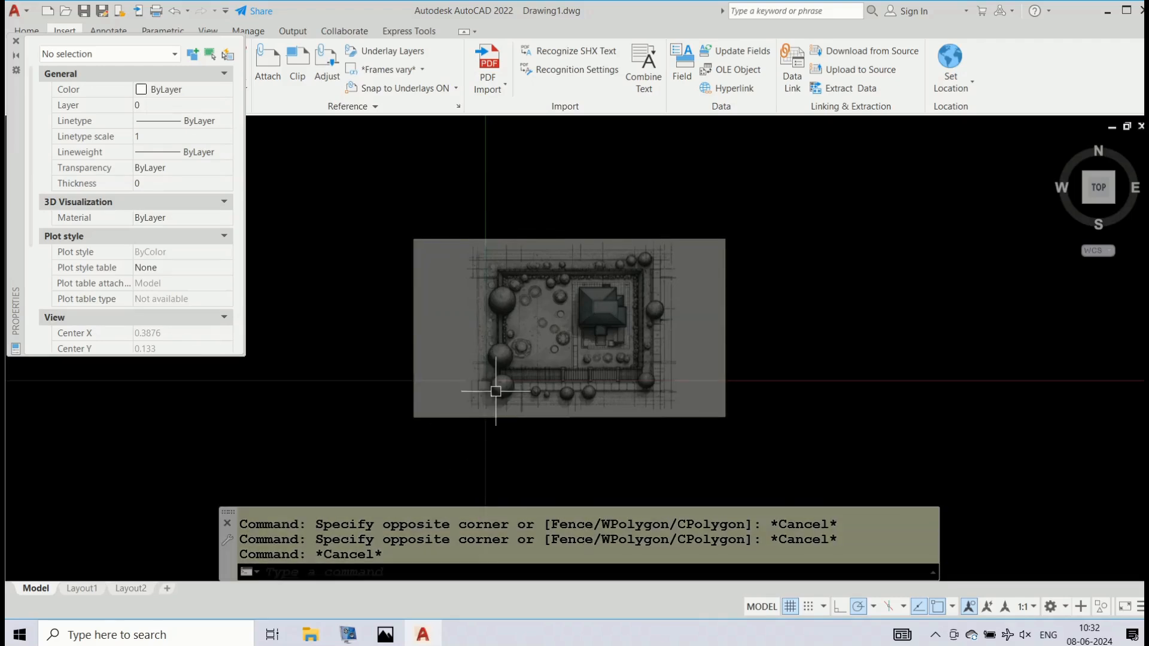
pyautogui.scroll(3, 495, 390)
pyautogui.scroll(1, 496, 388)
pyautogui.scroll(-2, 439, 374)
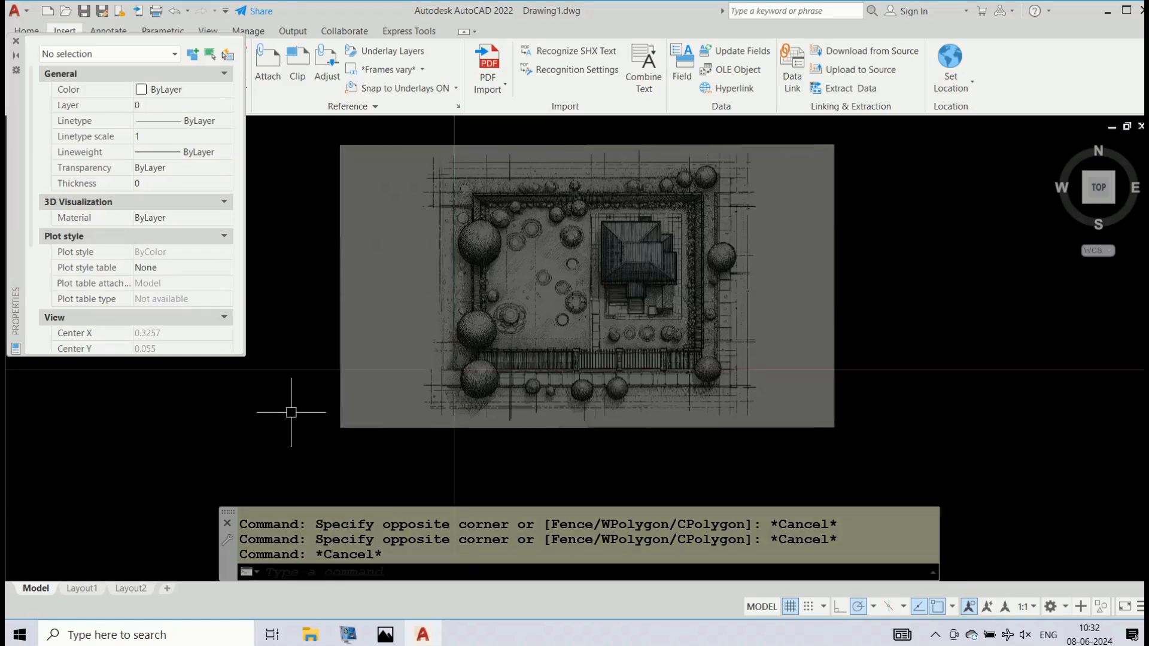
# - Make plot_boundary the current layer and close the layer manager
pyautogui.write('la')
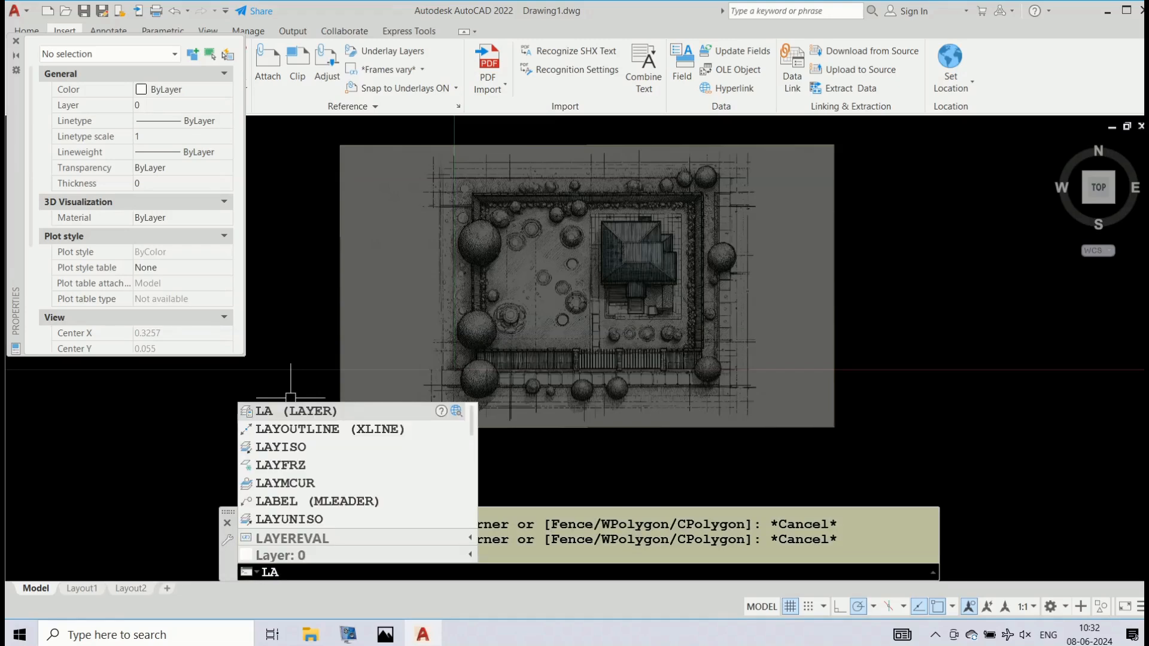
pyautogui.write('yer')
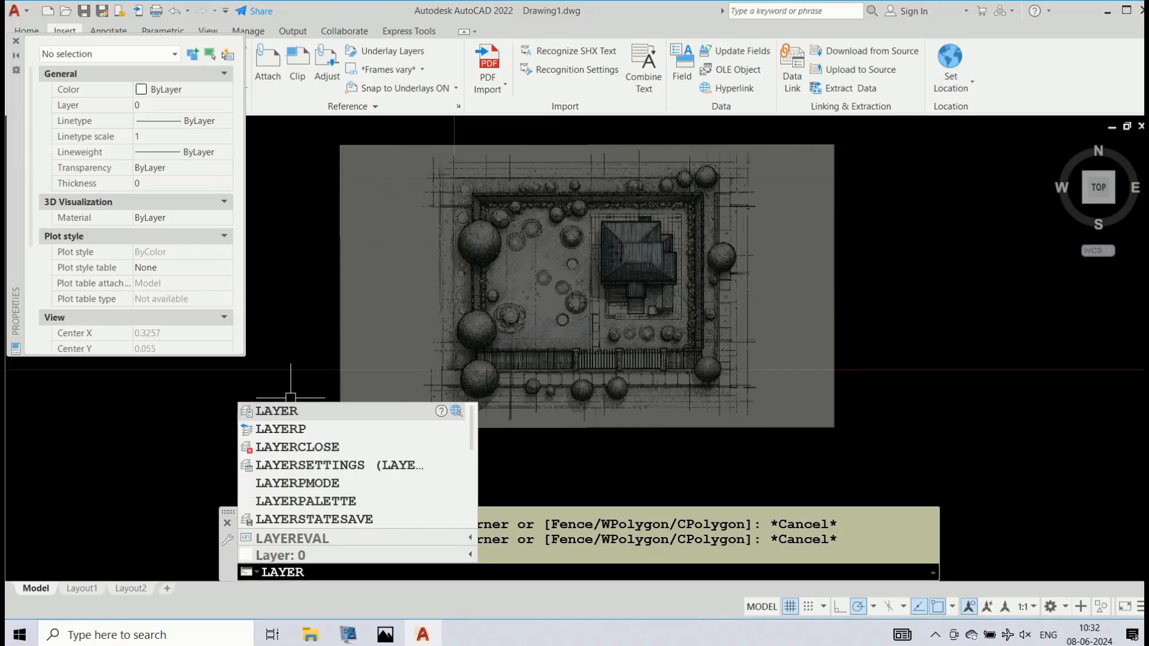
pyautogui.press('Return')
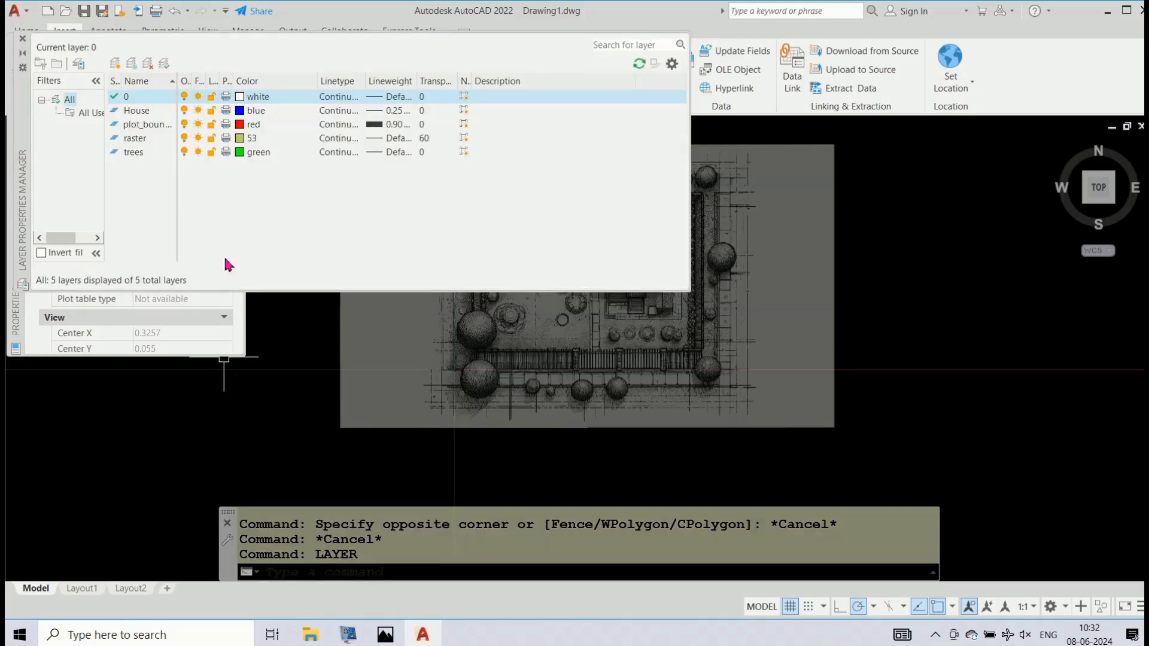
pyautogui.click(152, 126)
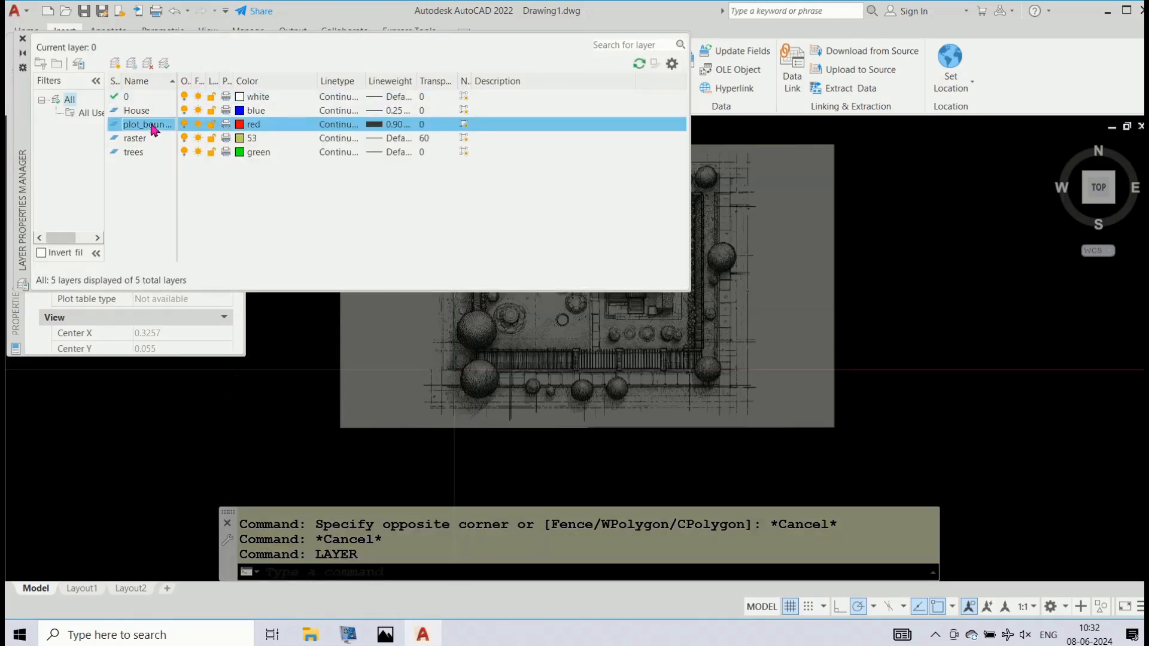
pyautogui.rightClick(154, 129)
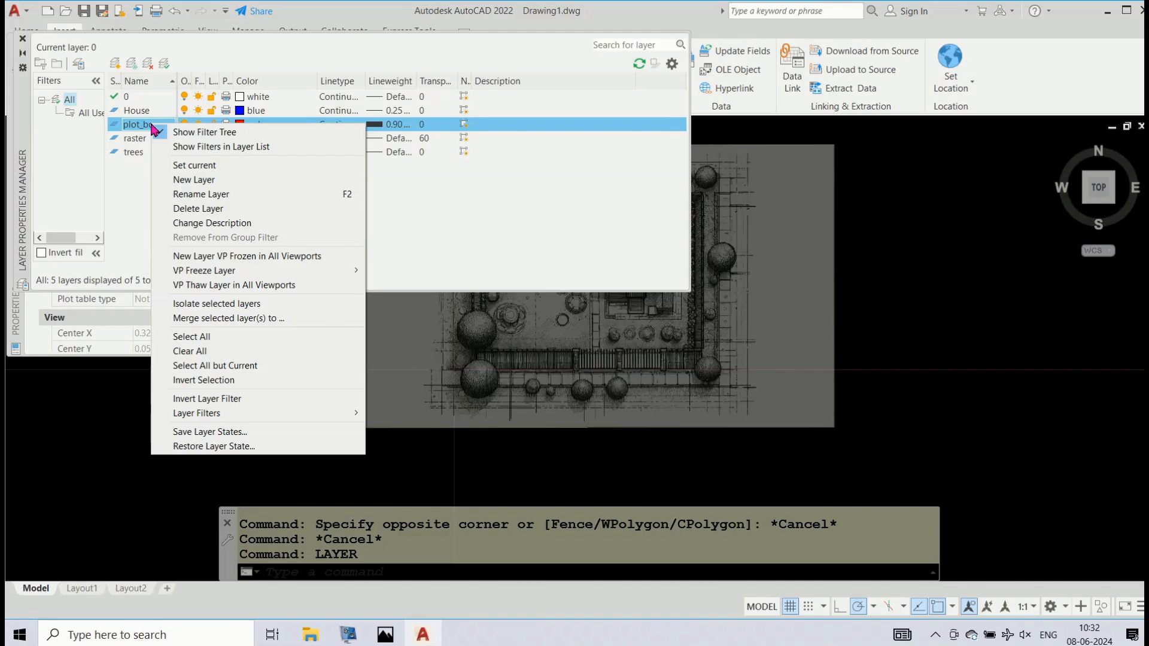
pyautogui.click(191, 166)
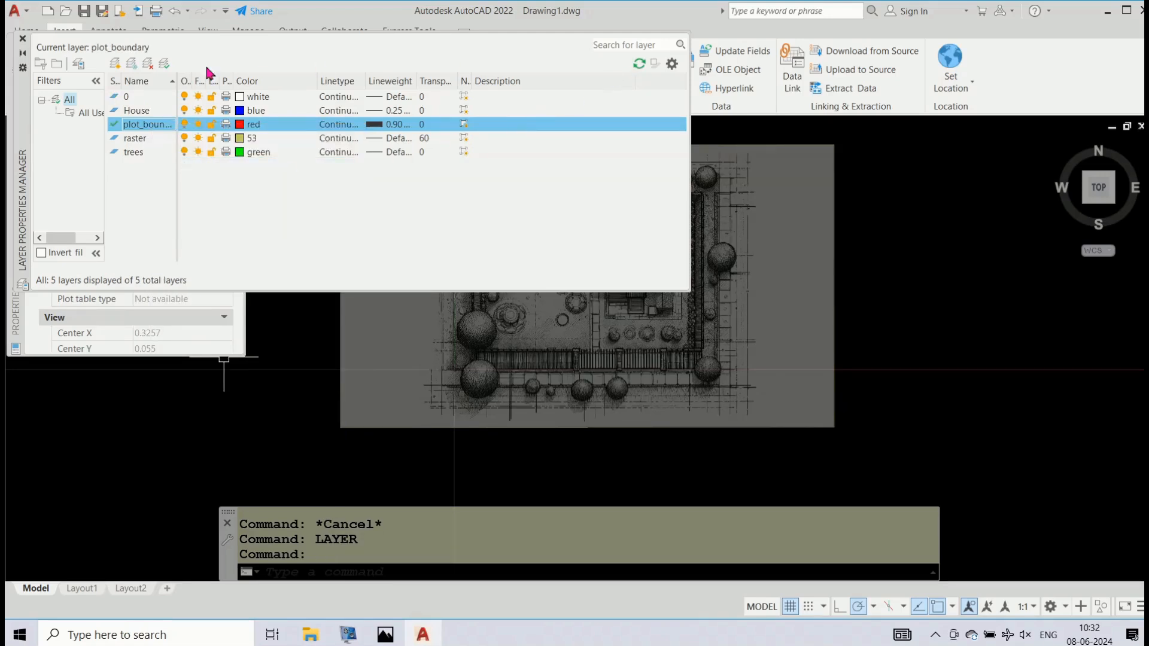
pyautogui.click(24, 39)
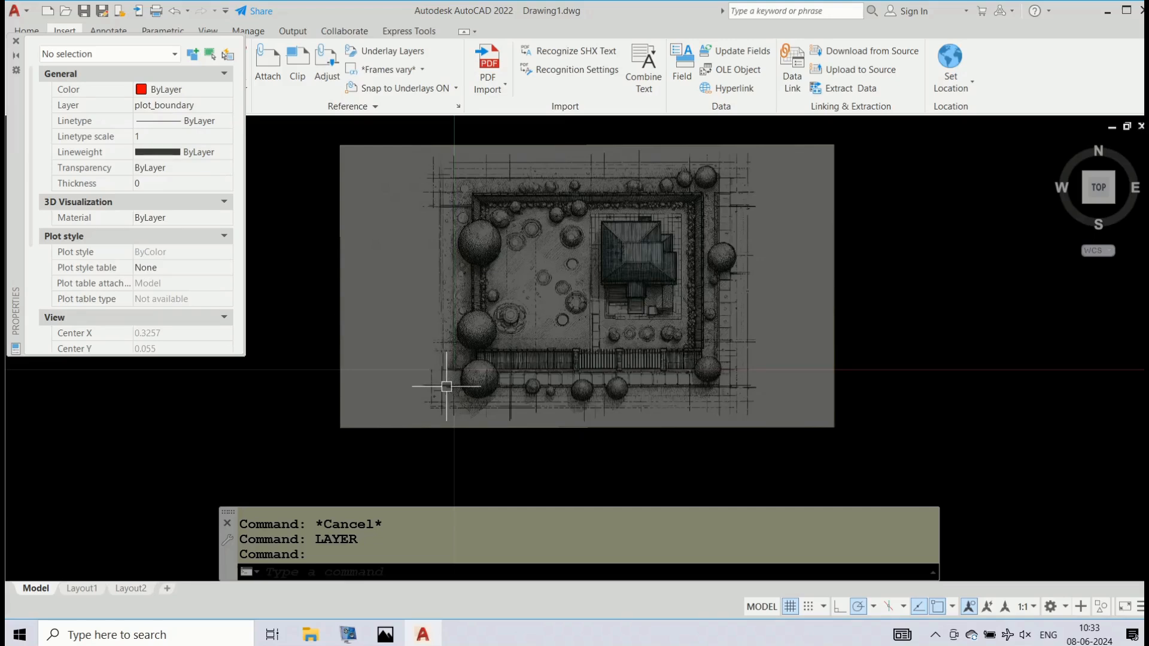
# - Draw a rectangle over the plot outline in the reference image, from its lower-left corner to its upper-right corner
pyautogui.scroll(3, 447, 387)
pyautogui.scroll(-3, 457, 363)
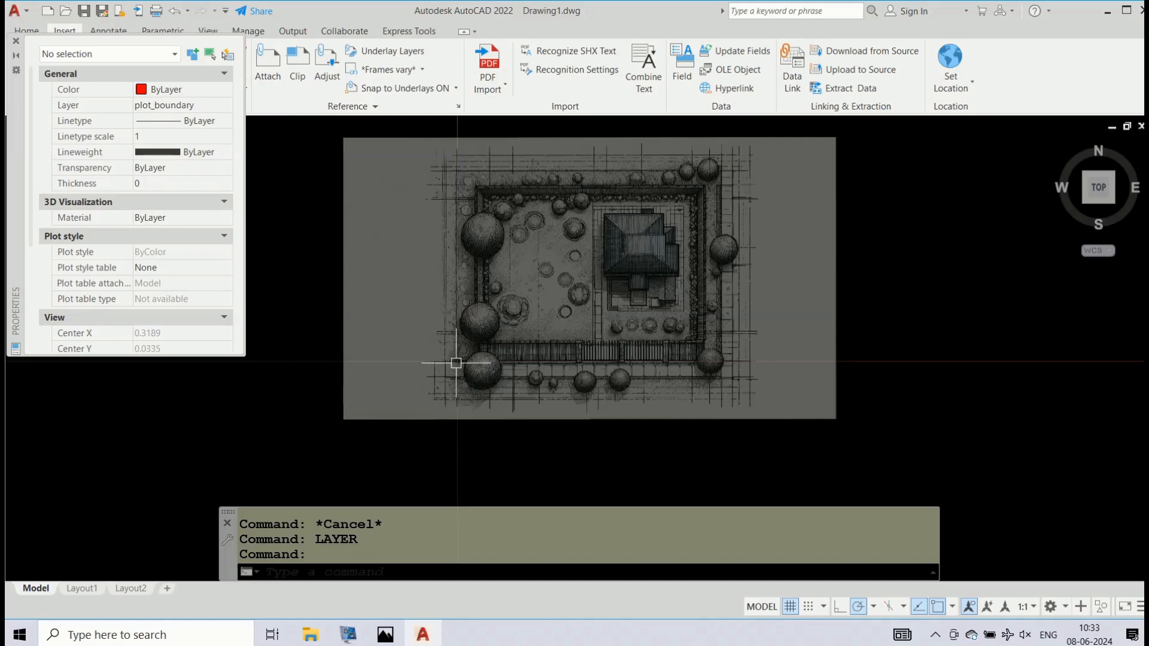
pyautogui.write('re')
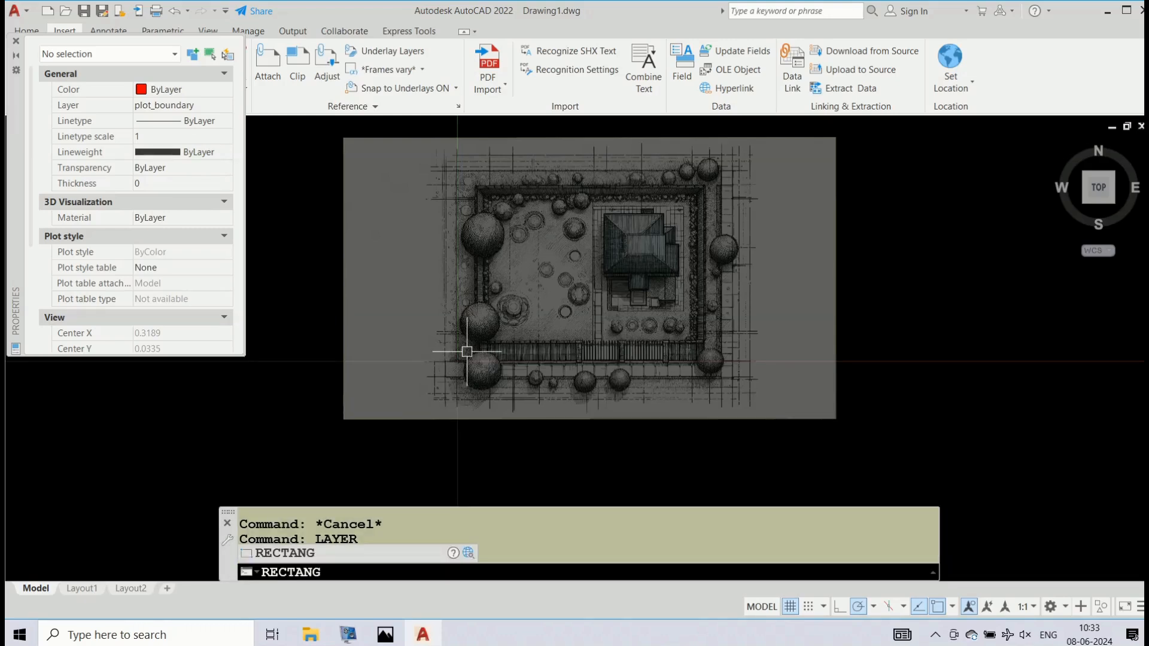
pyautogui.press('Return')
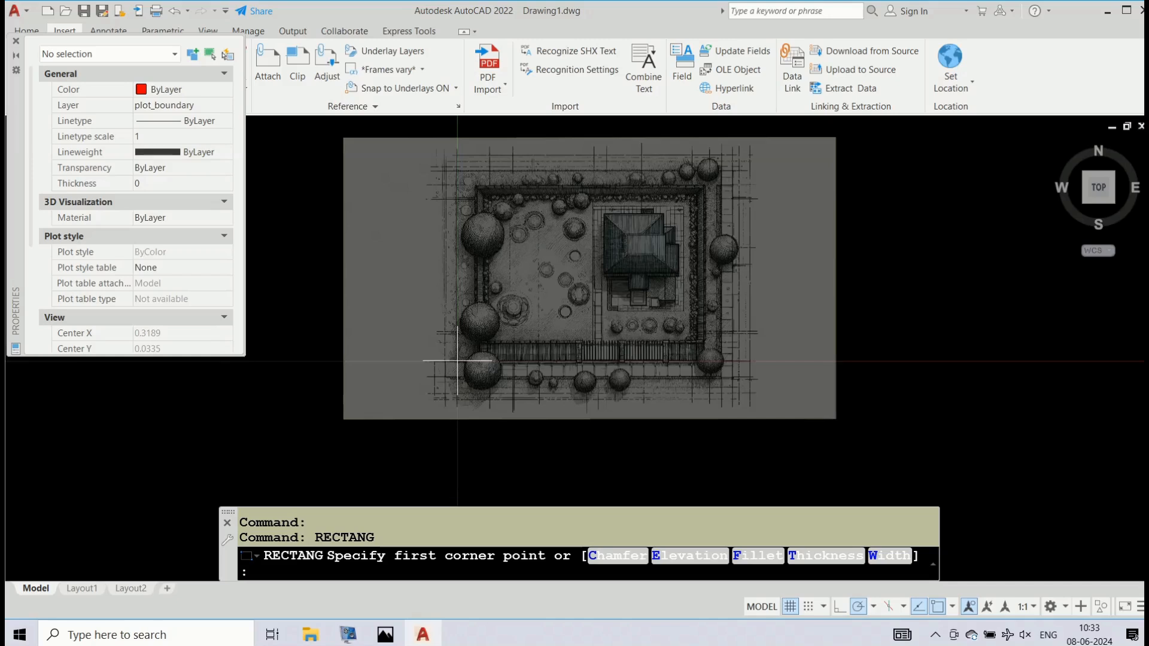
pyautogui.click(458, 361)
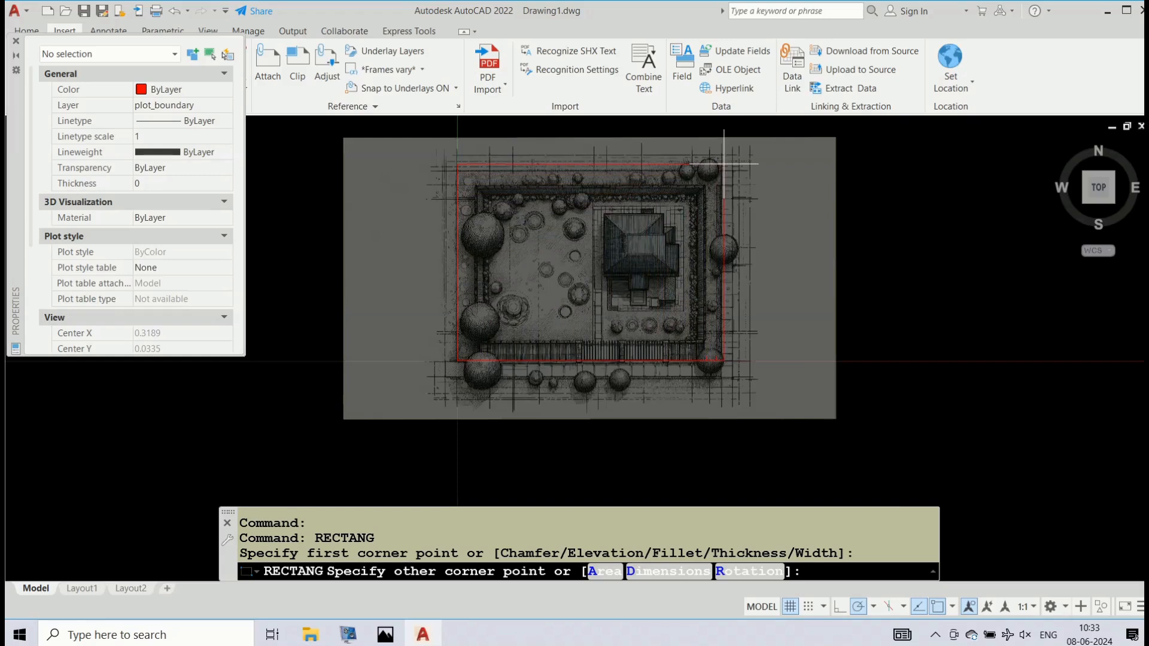
pyautogui.scroll(2, 724, 164)
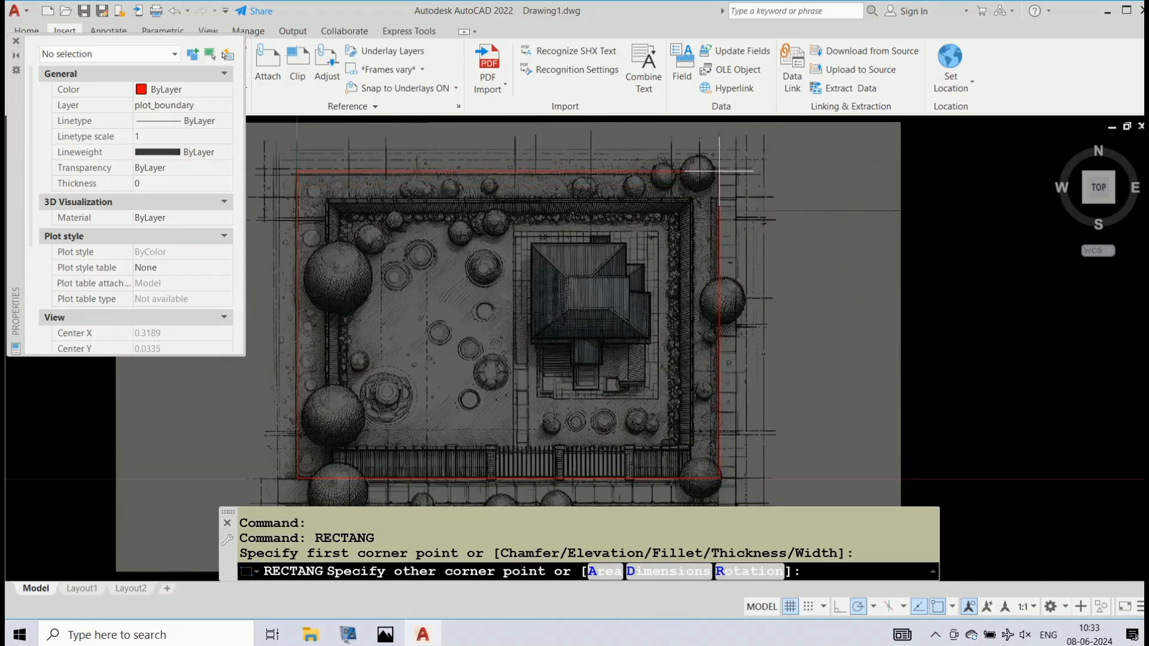
pyautogui.click(719, 171)
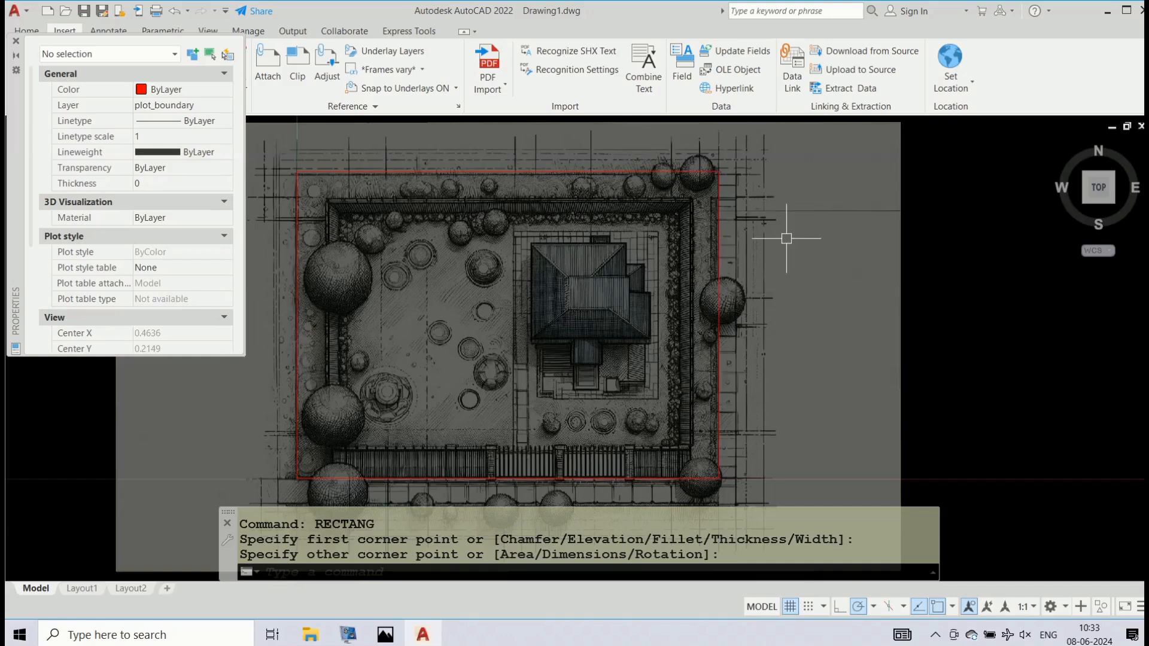
pyautogui.scroll(-4, 784, 238)
pyautogui.scroll(2, 784, 238)
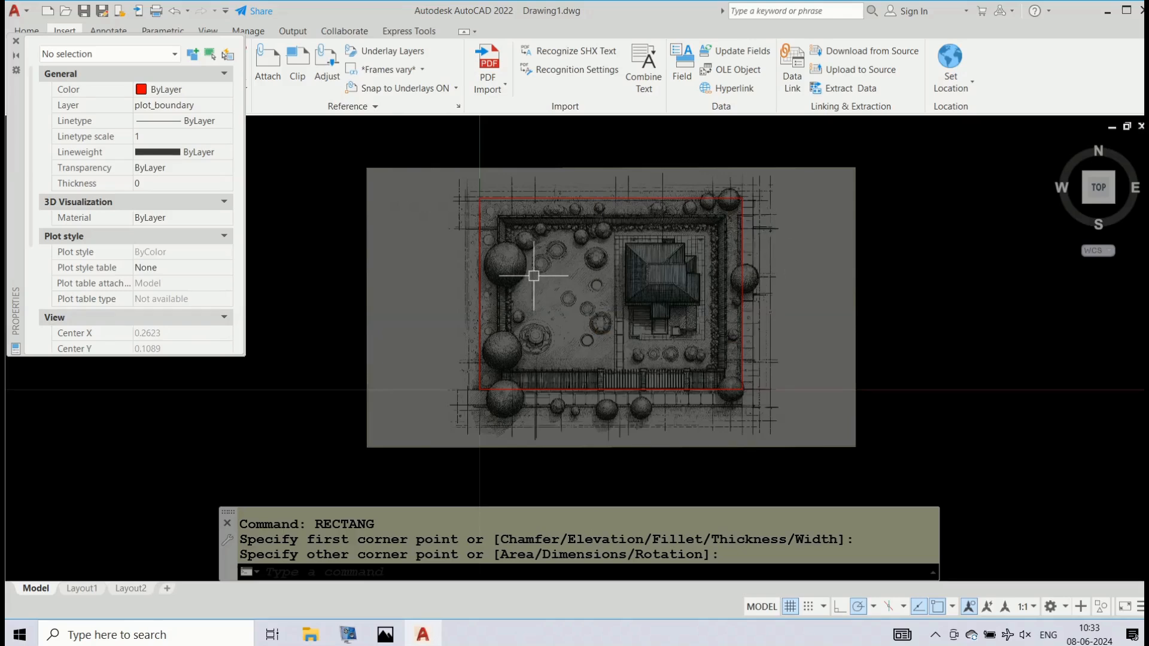
# - Make House the current layer with nothing selected
pyautogui.scroll(2, 534, 276)
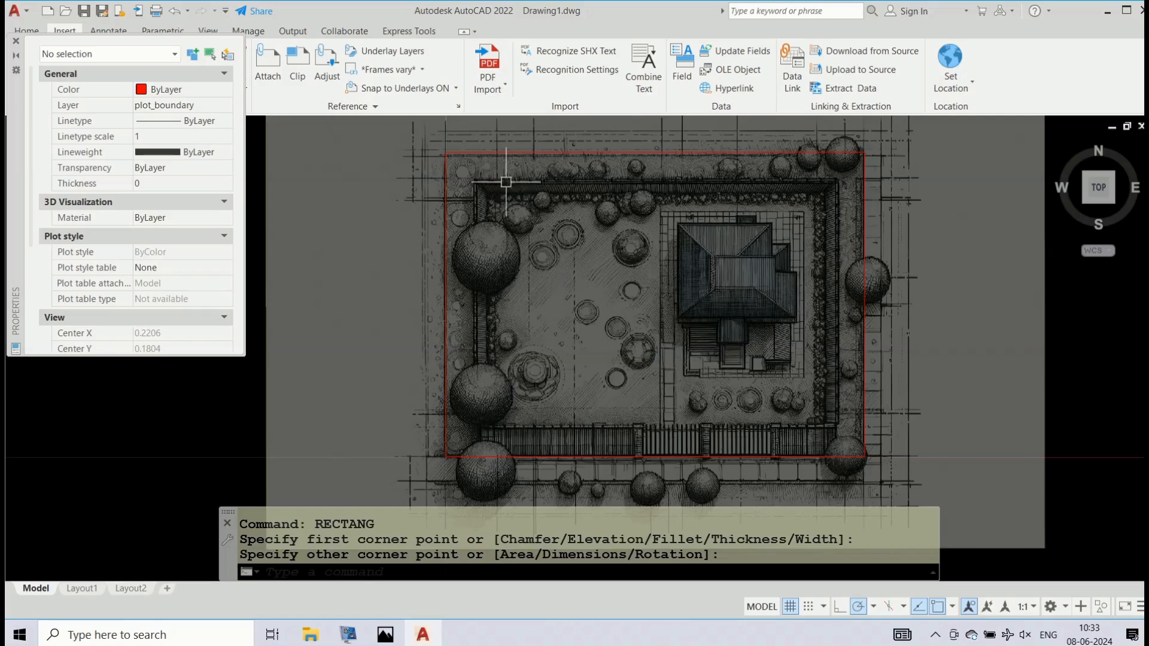
pyautogui.click(202, 111)
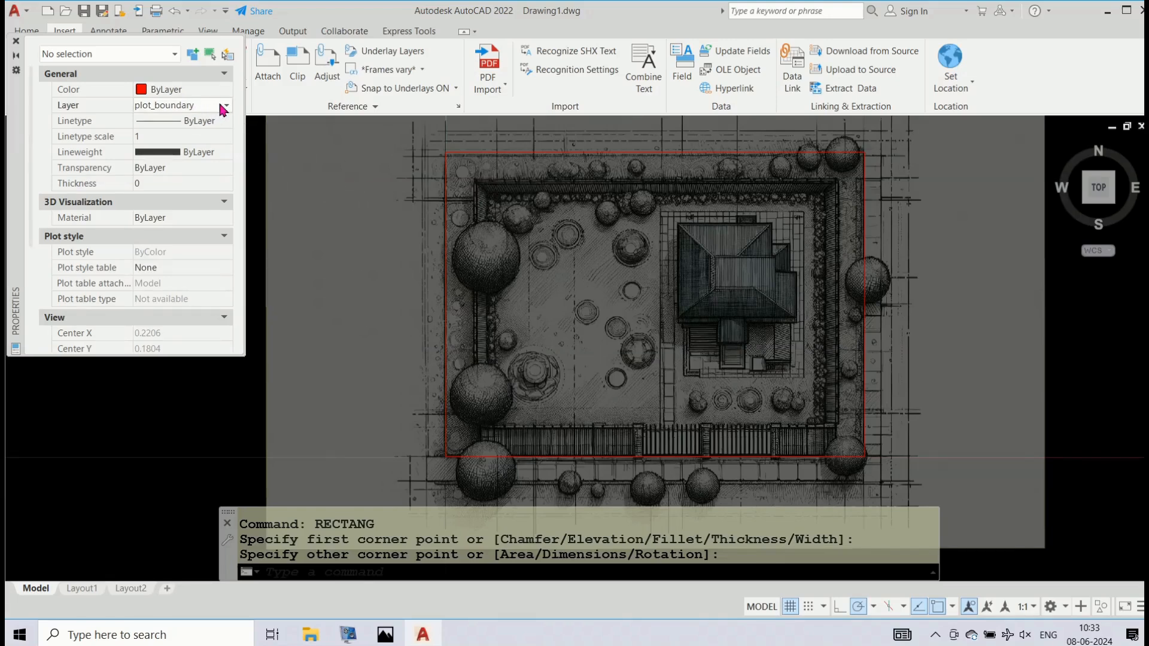
pyautogui.click(221, 105)
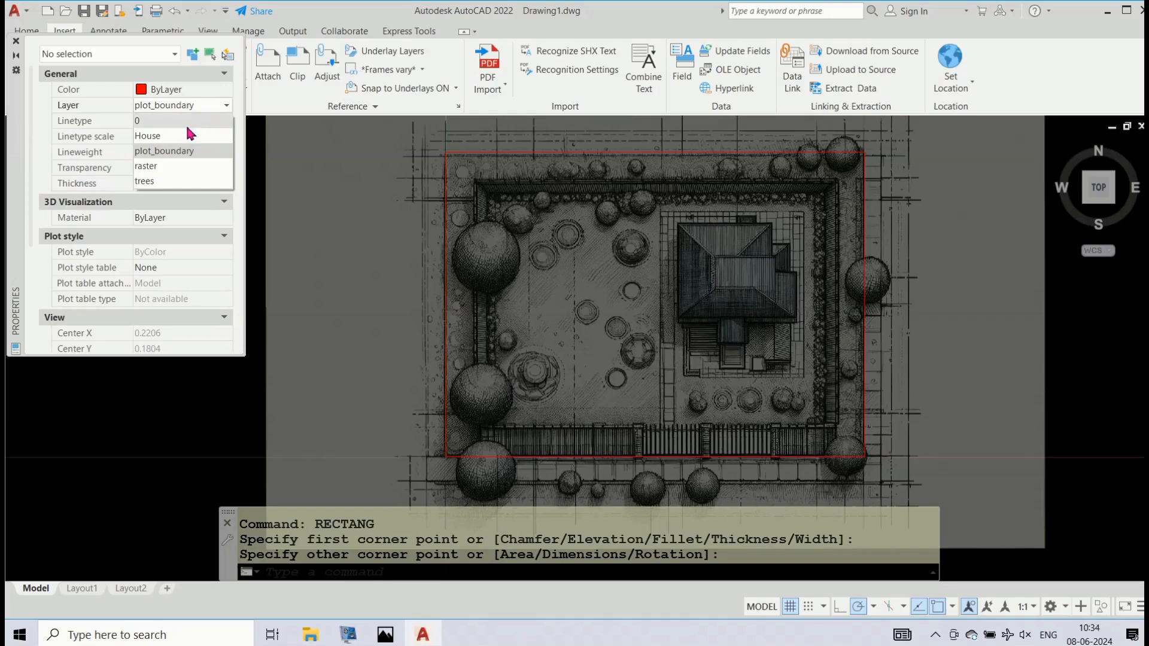
pyautogui.click(188, 136)
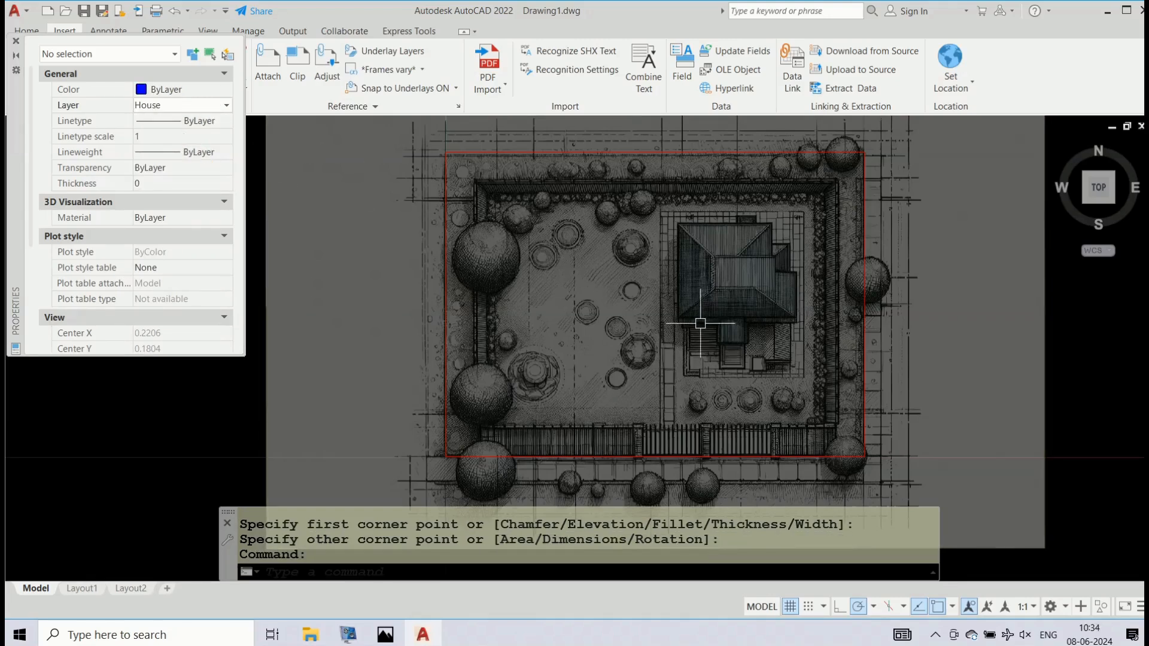
# - Start a polyline at the house roof's upper-left corner and trace its top edge to the upper-right corner with Ortho on
pyautogui.scroll(3, 668, 228)
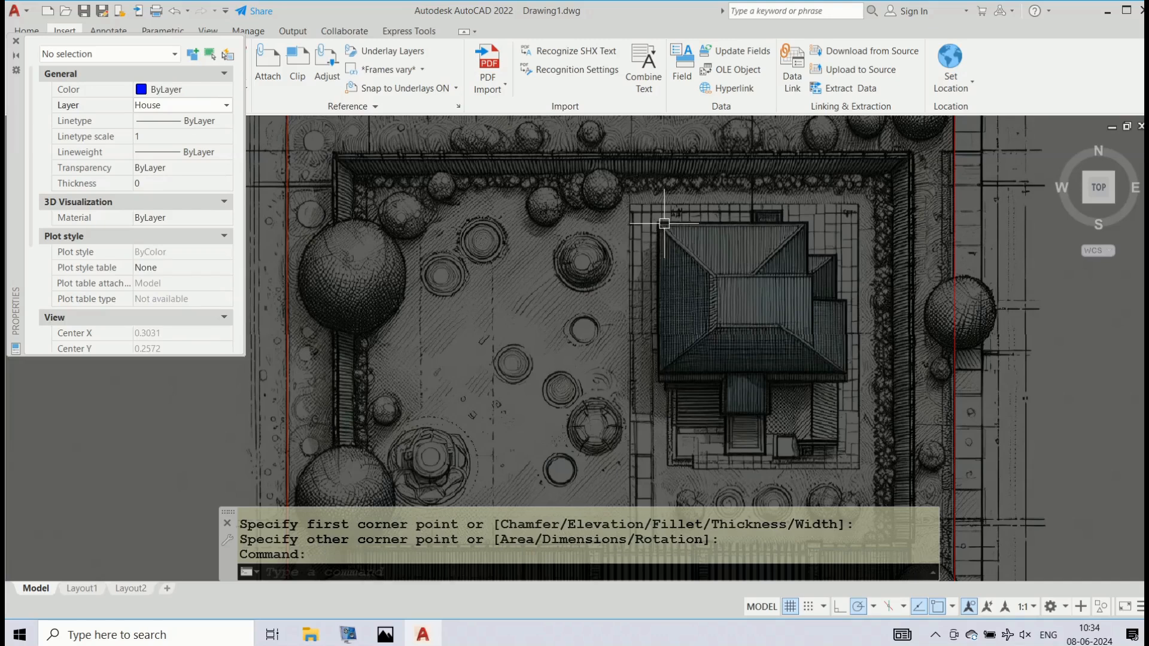
pyautogui.write('pl')
pyautogui.press('Return')
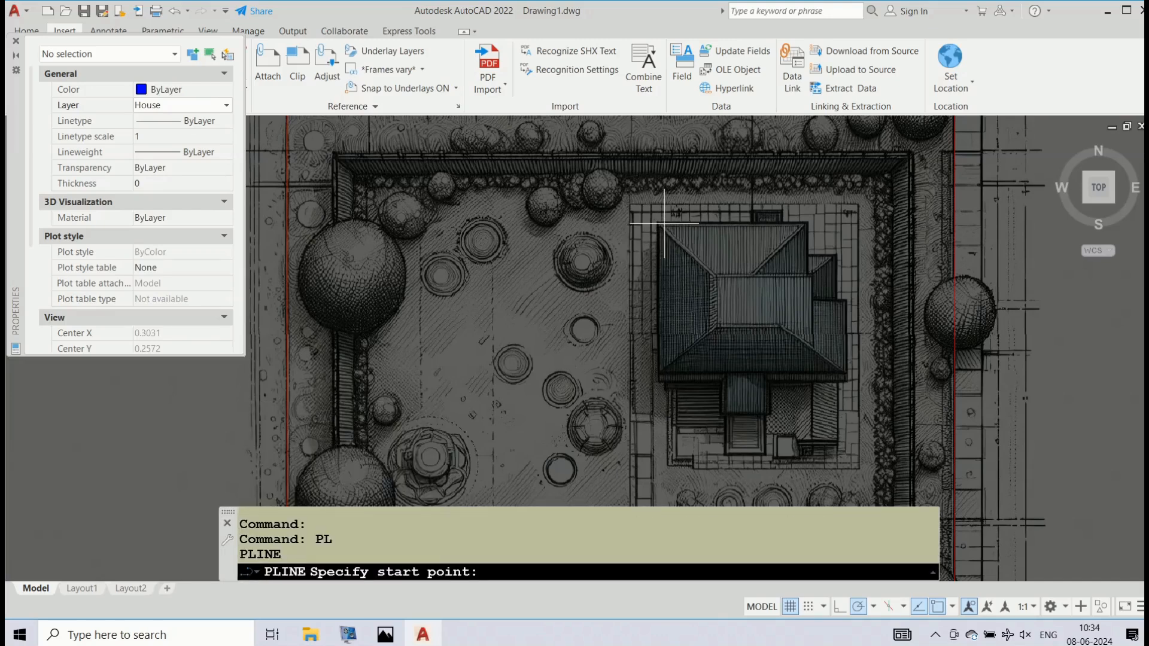
pyautogui.click(657, 224)
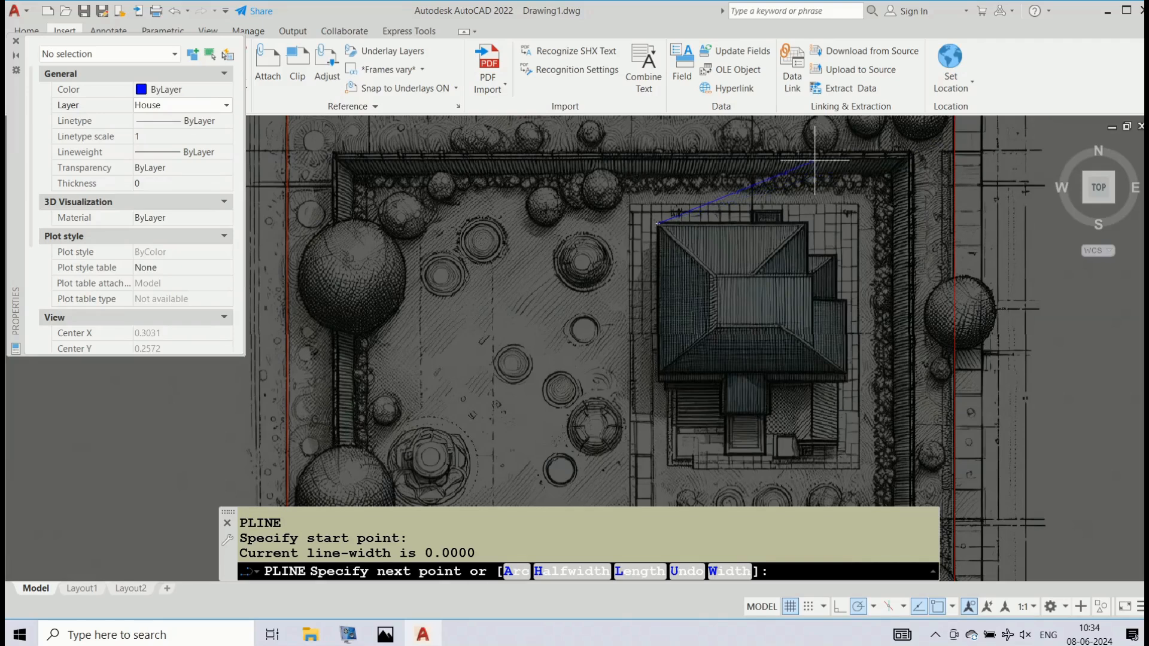
pyautogui.press('F8')
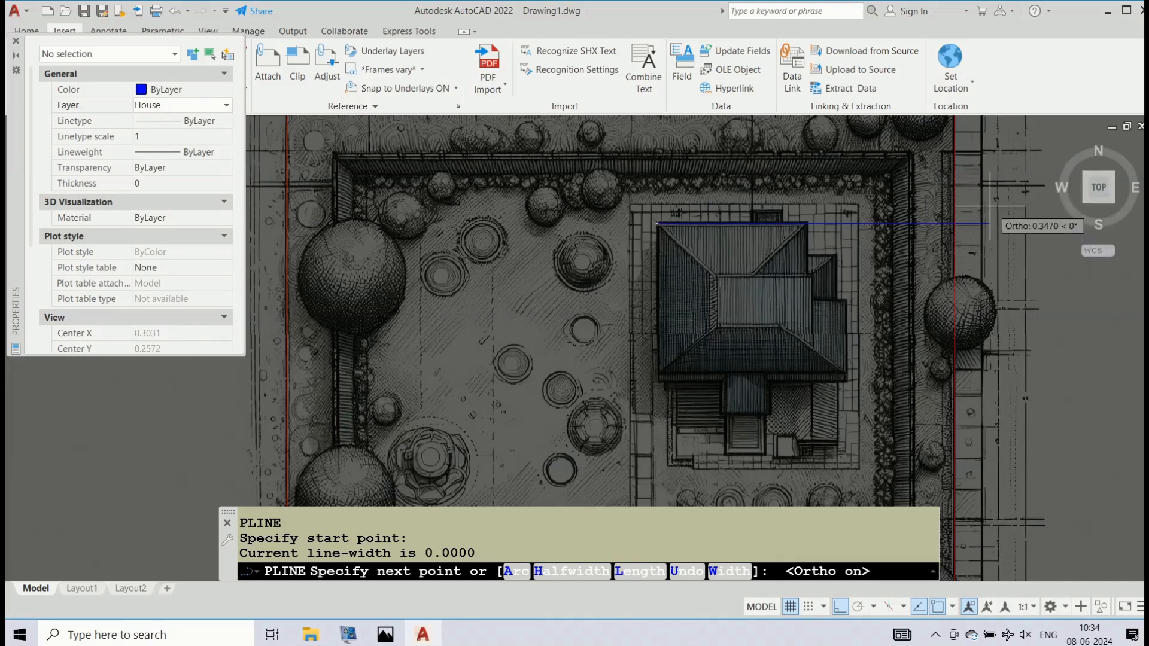
pyautogui.press('F8')
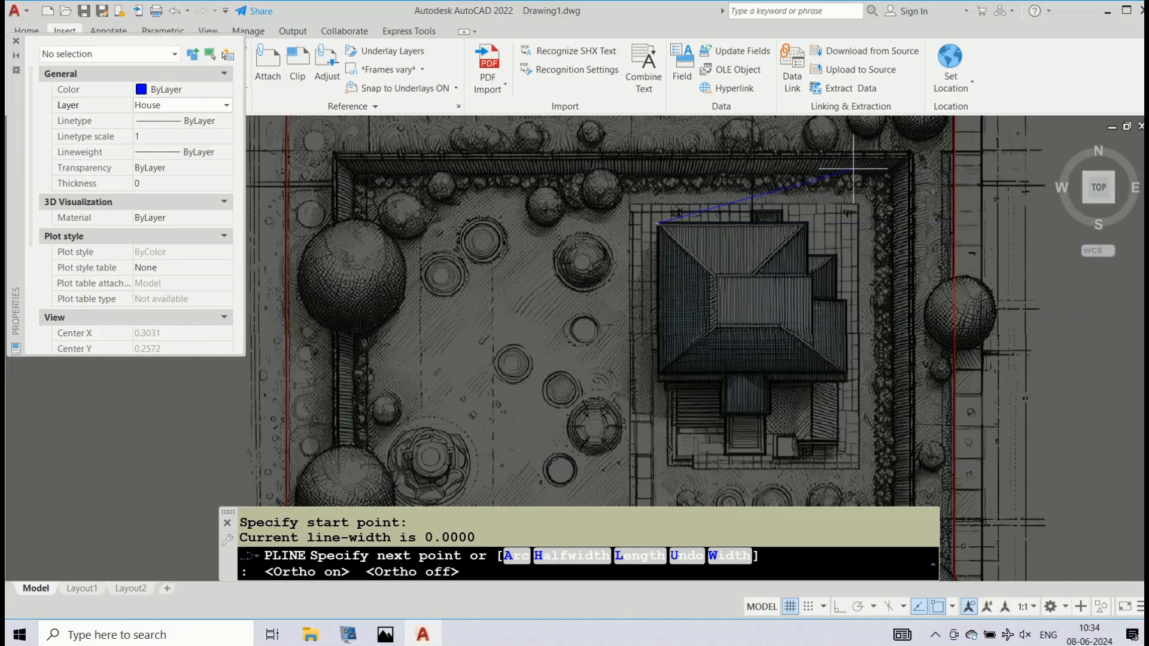
pyautogui.press('F8')
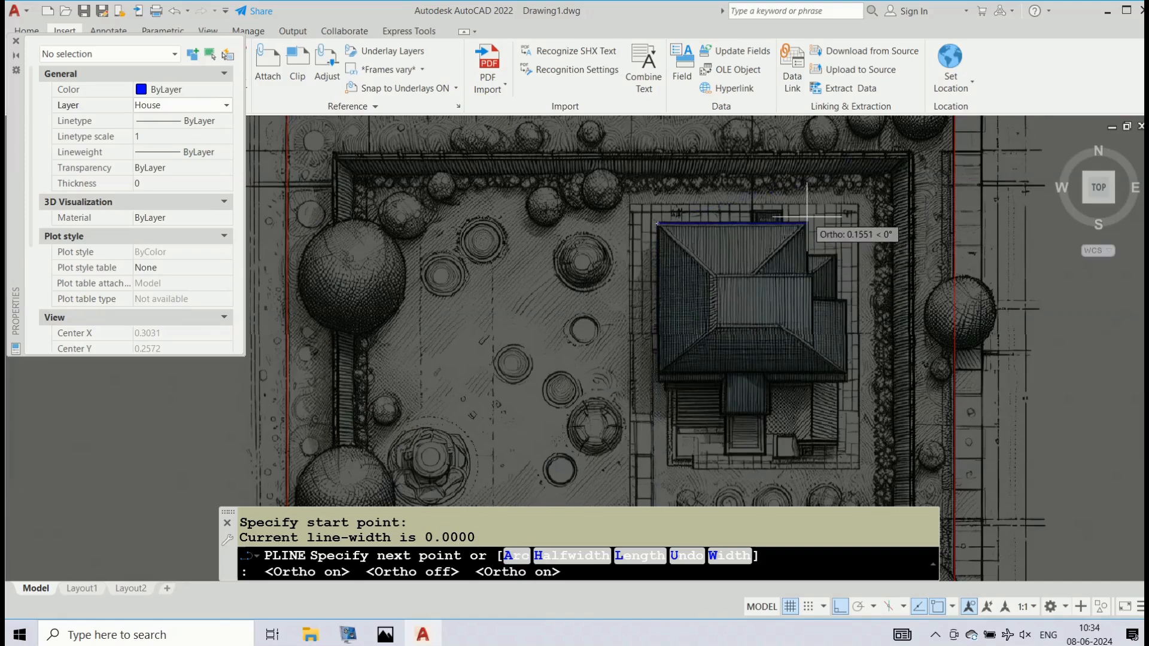
pyautogui.scroll(2, 807, 217)
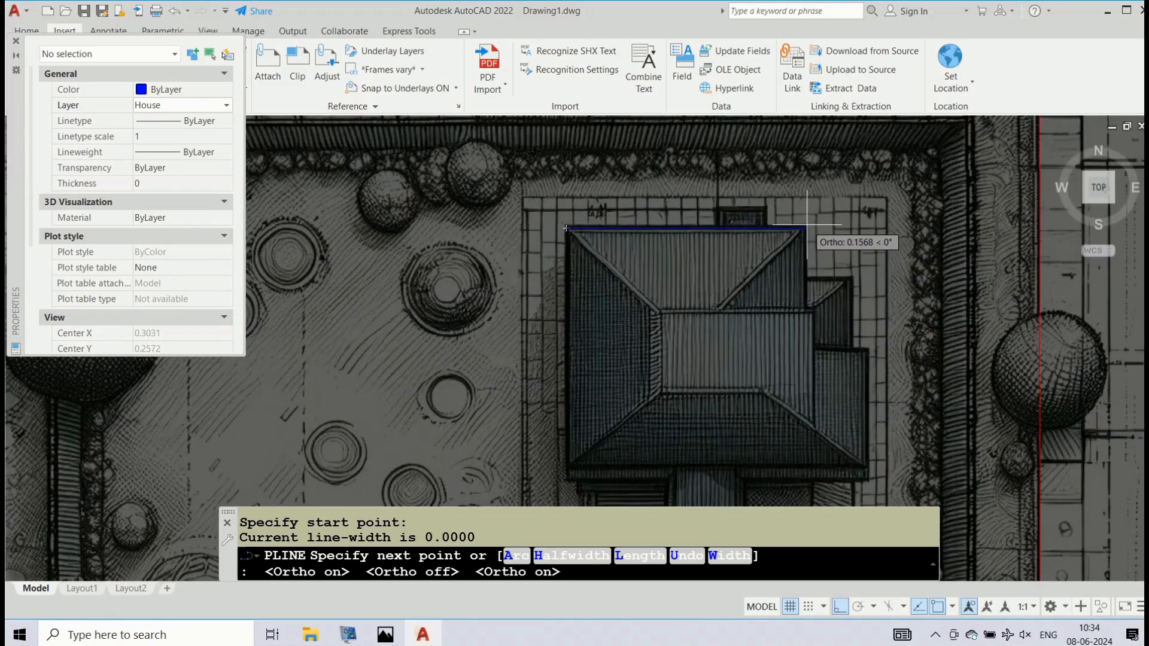
pyautogui.click(807, 226)
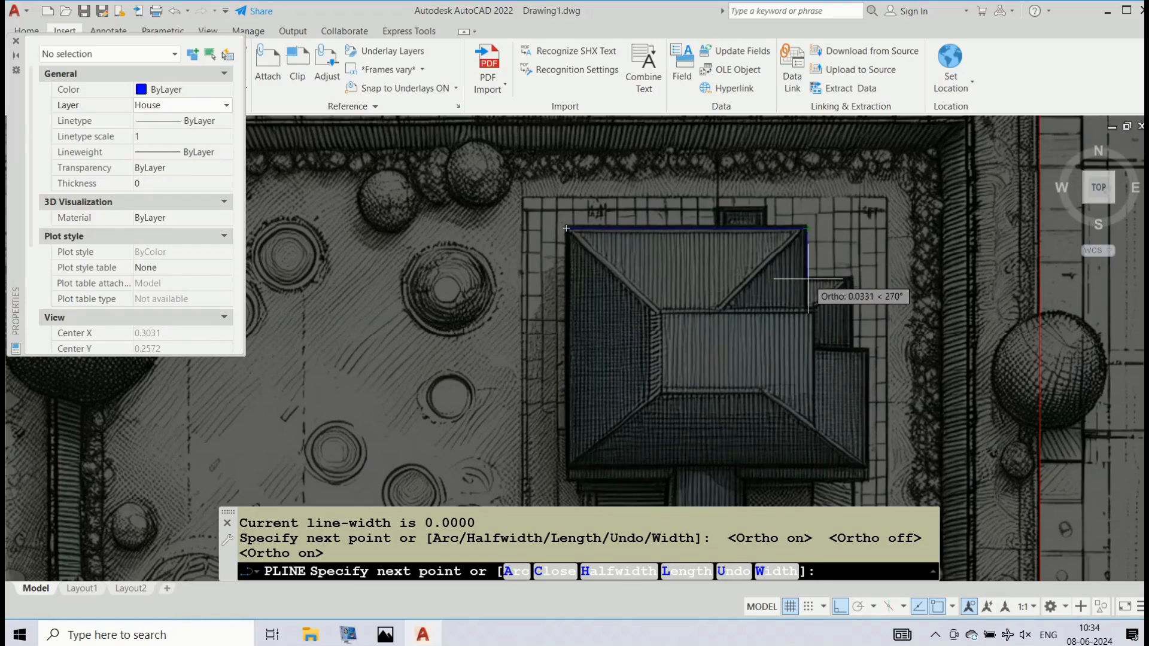
# - Continue the polyline along the house roof's stepped right side down to its lower-right corner and end it there
pyautogui.click(807, 277)
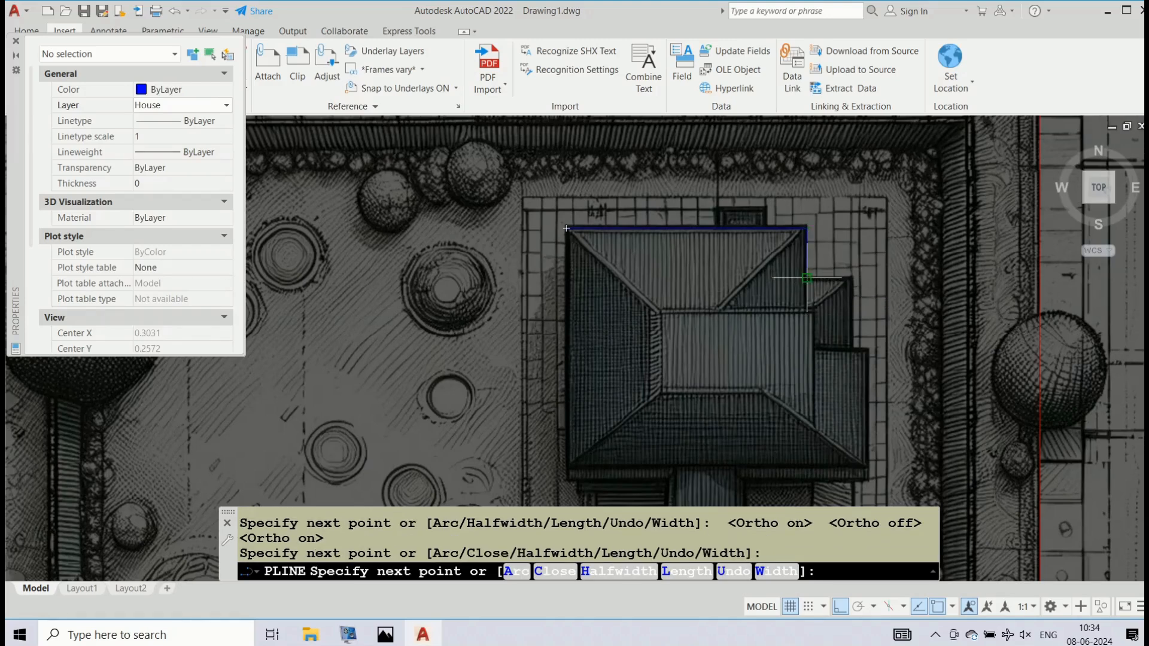
pyautogui.click(854, 278)
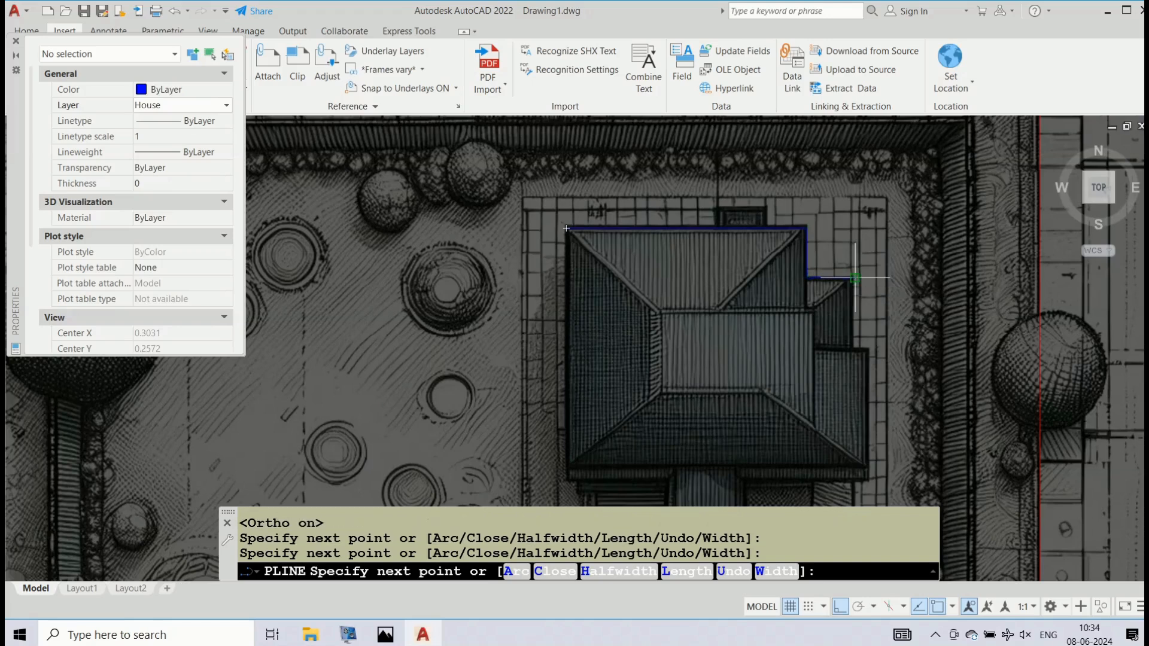
pyautogui.click(854, 349)
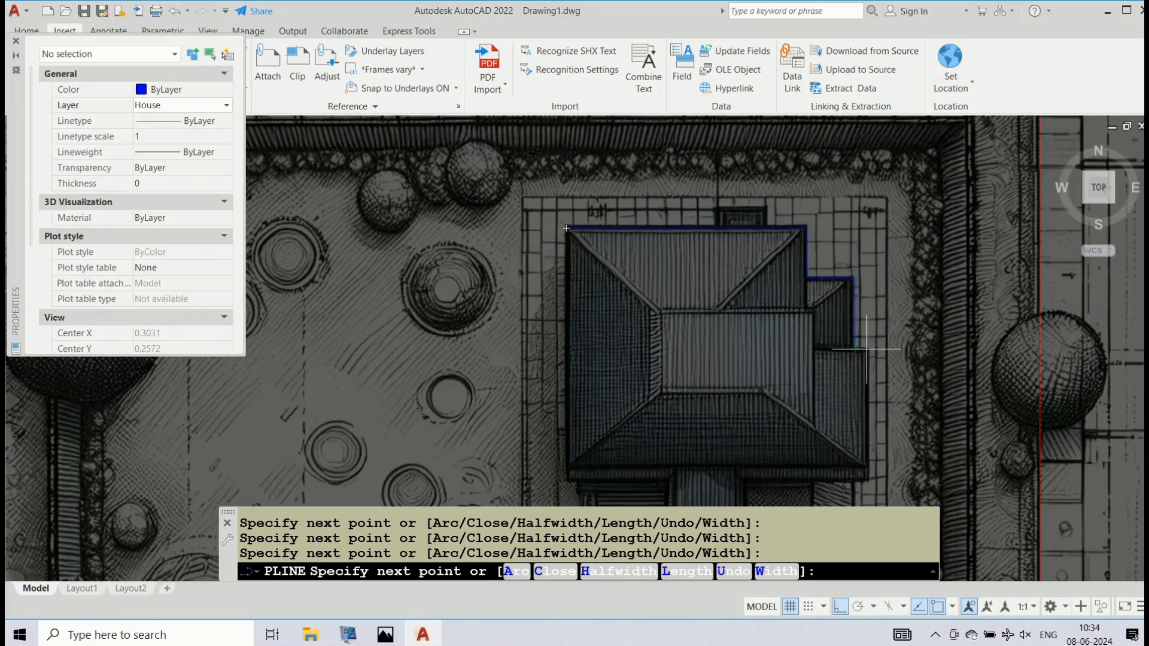
pyautogui.click(868, 349)
pyautogui.click(867, 479)
pyautogui.scroll(-3, 865, 479)
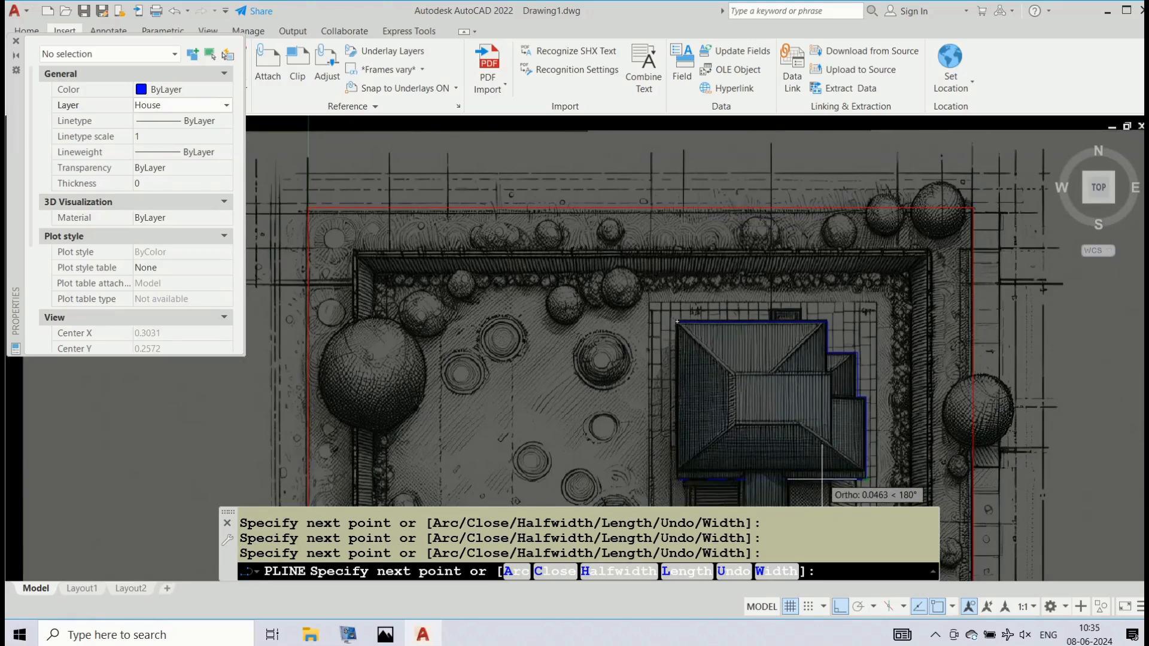
pyautogui.scroll(-4, 831, 486)
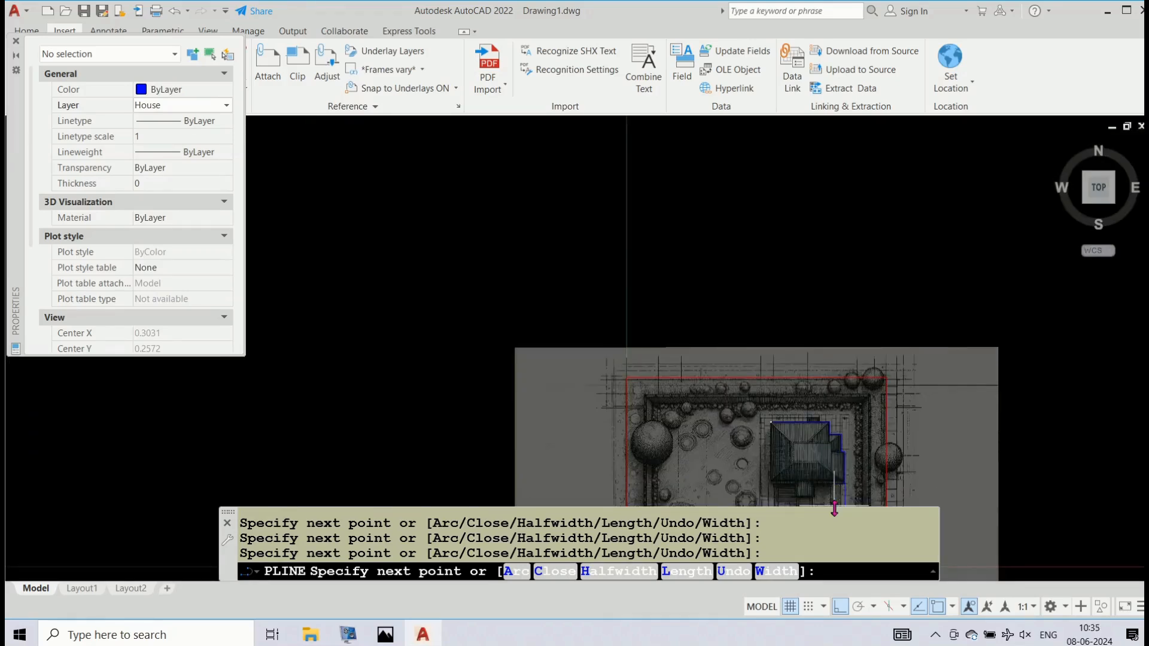
pyautogui.scroll(2, 843, 491)
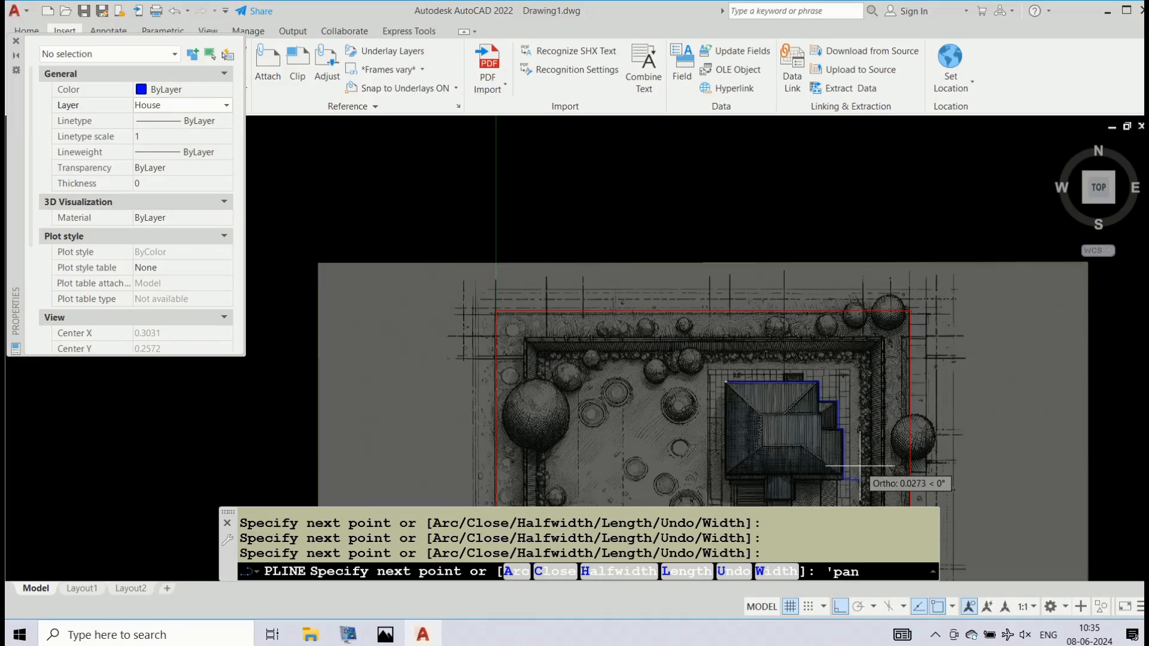
pyautogui.press('Return')
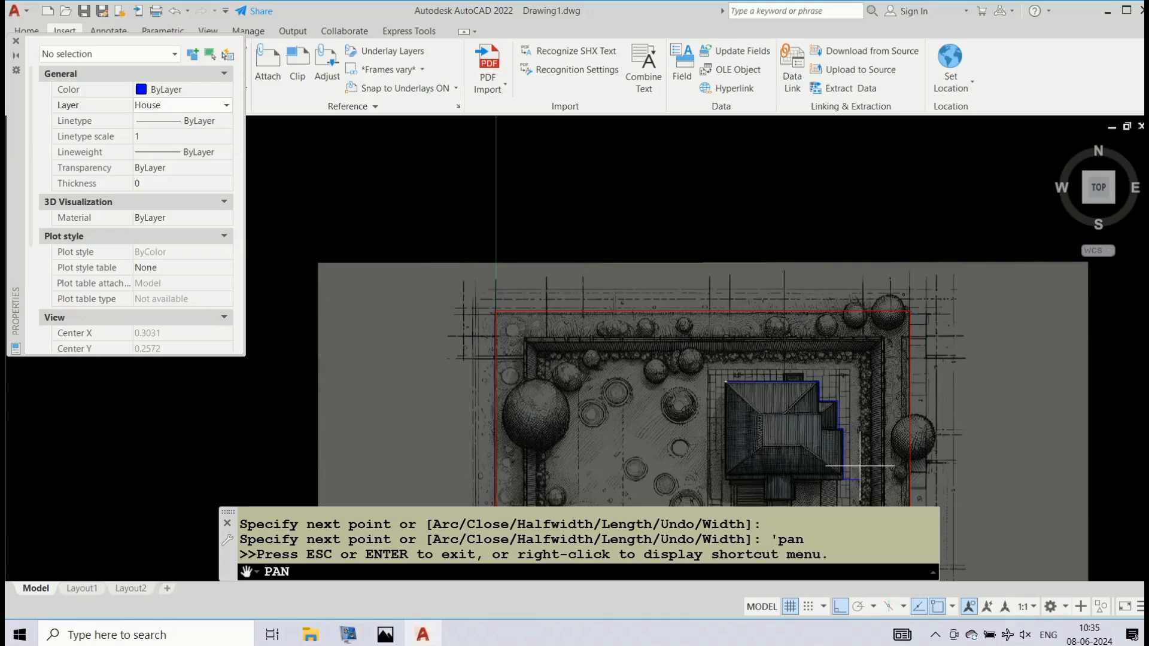
pyautogui.scroll(-10, 789, 225)
pyautogui.press('Escape')
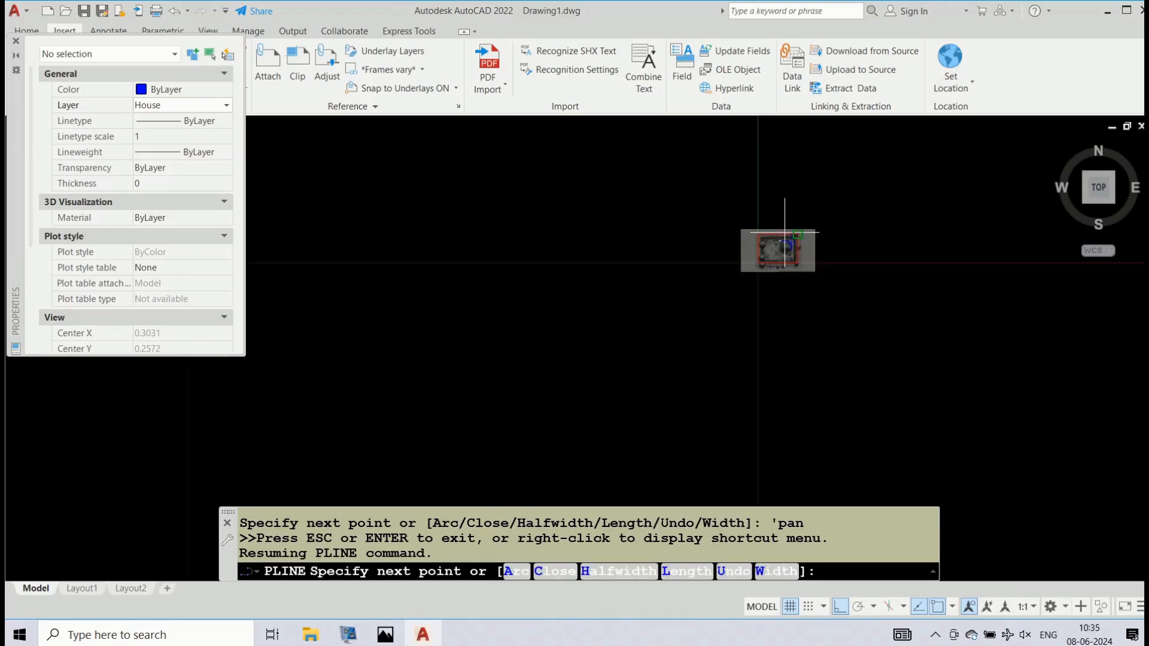
pyautogui.press('Escape')
pyautogui.scroll(8, 784, 235)
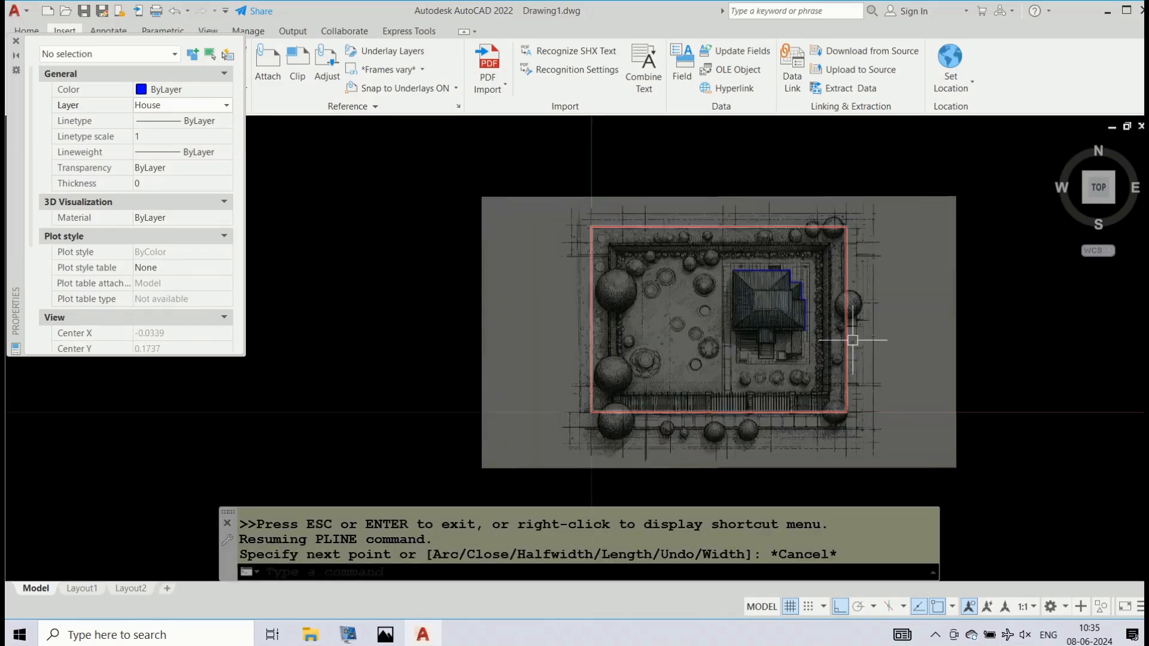
pyautogui.press('Escape')
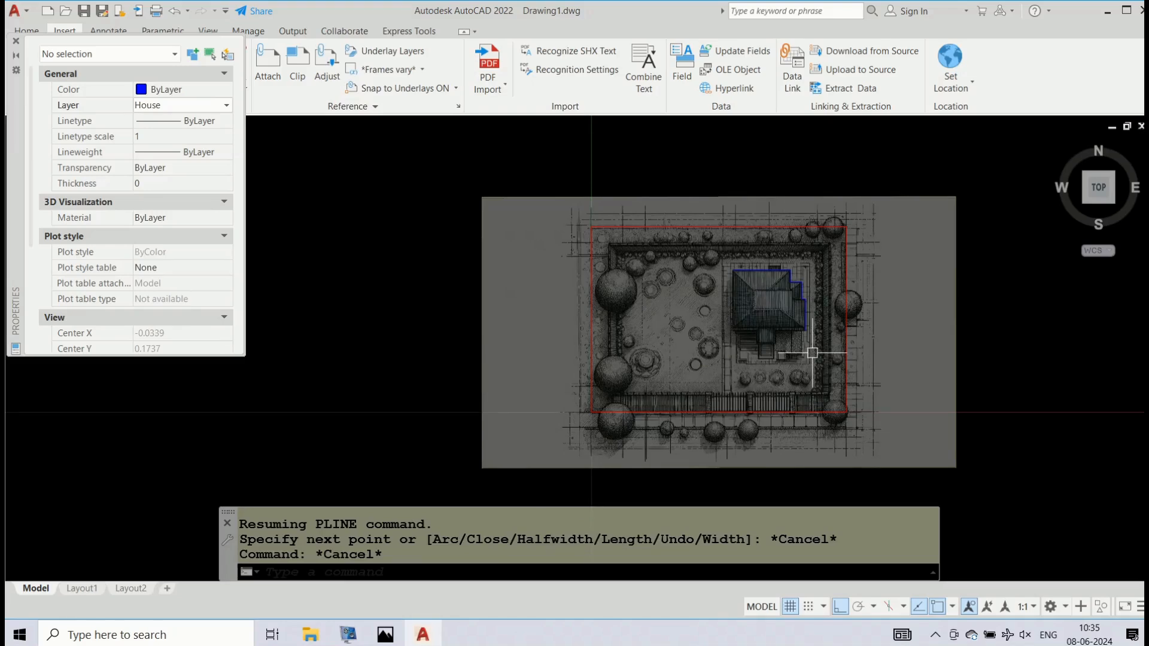
pyautogui.scroll(2, 814, 346)
pyautogui.scroll(2, 812, 347)
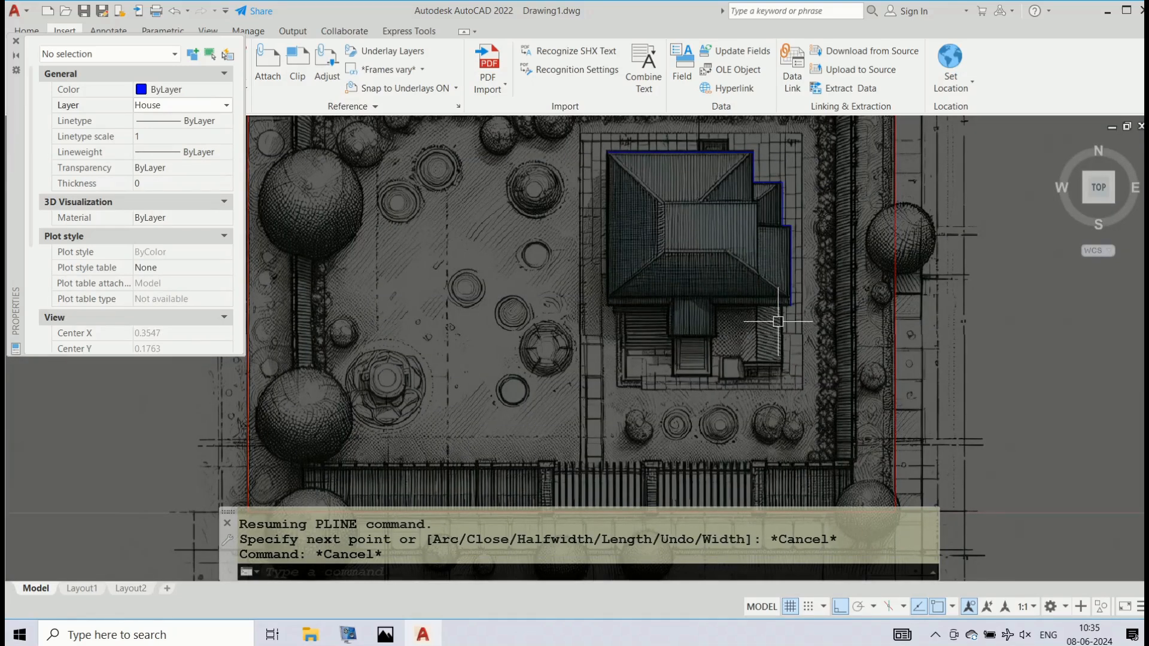
pyautogui.write('e')
pyautogui.press('Return')
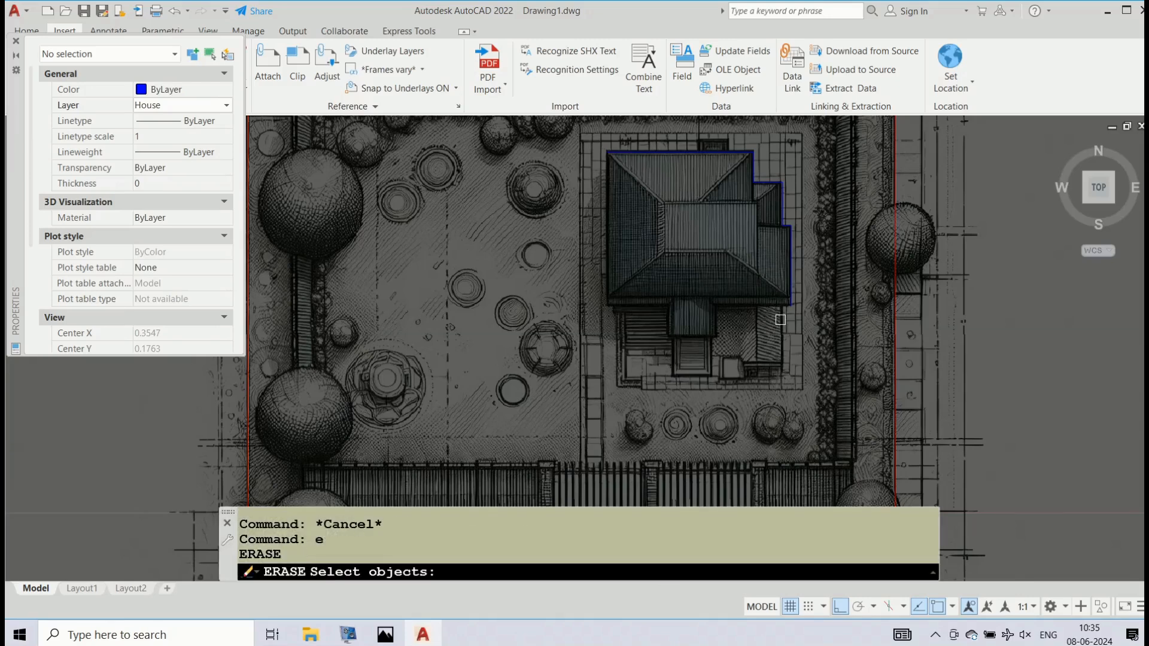
pyautogui.click(780, 319)
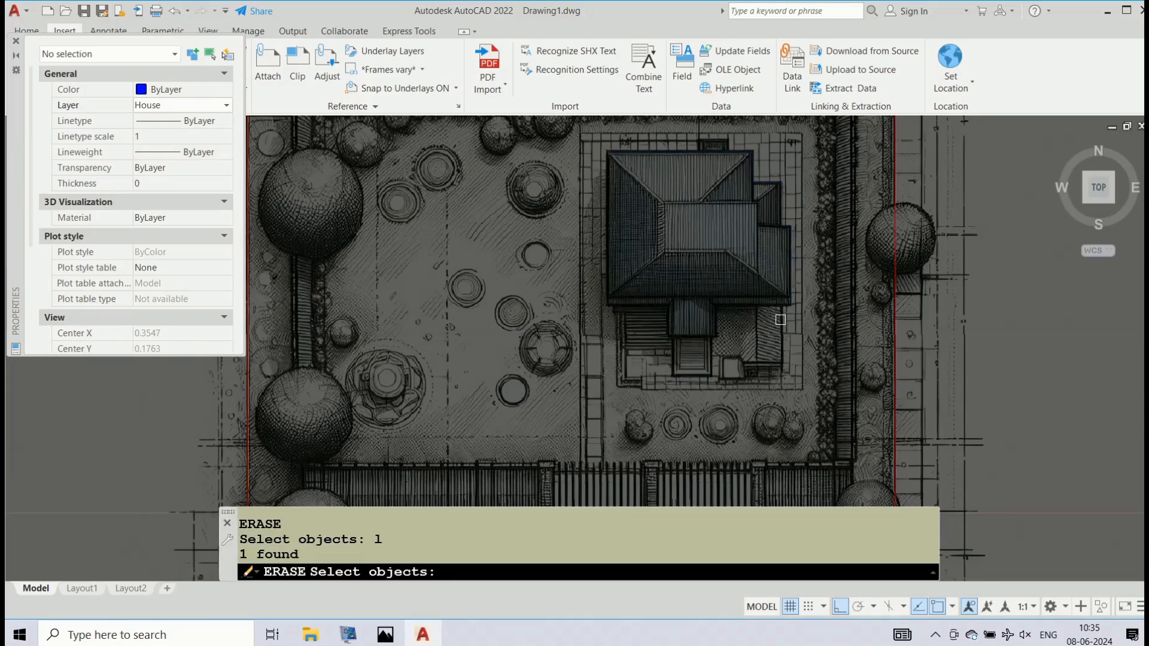
pyautogui.write('pl')
pyautogui.press('Return')
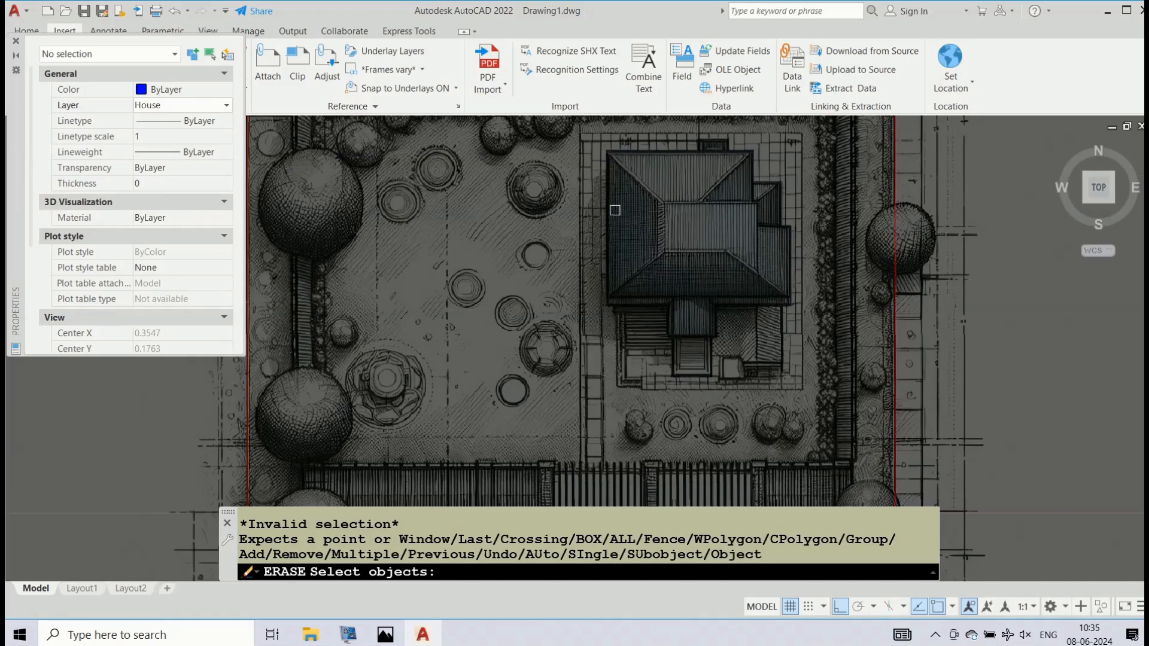
pyautogui.press('Escape')
pyautogui.press('Escape')
# - Trace a polyline from the house's lower-right corner along the bottom edge, around the porch projection, and up the left side to the upper-left corner
pyautogui.write('pl')
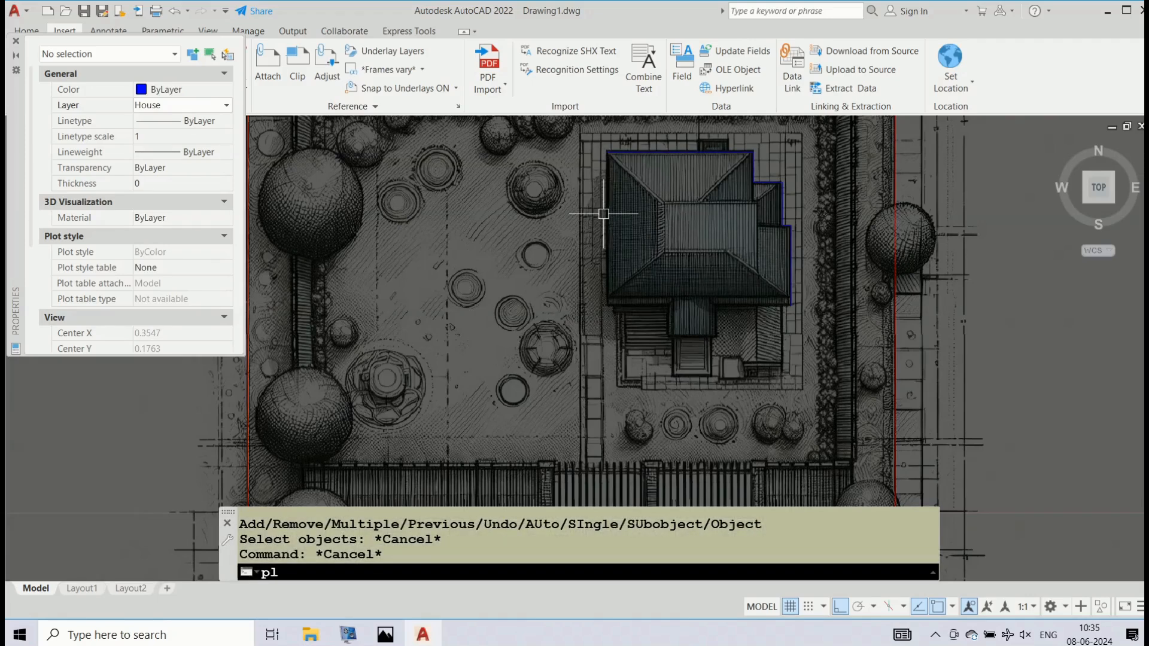
pyautogui.press('Return')
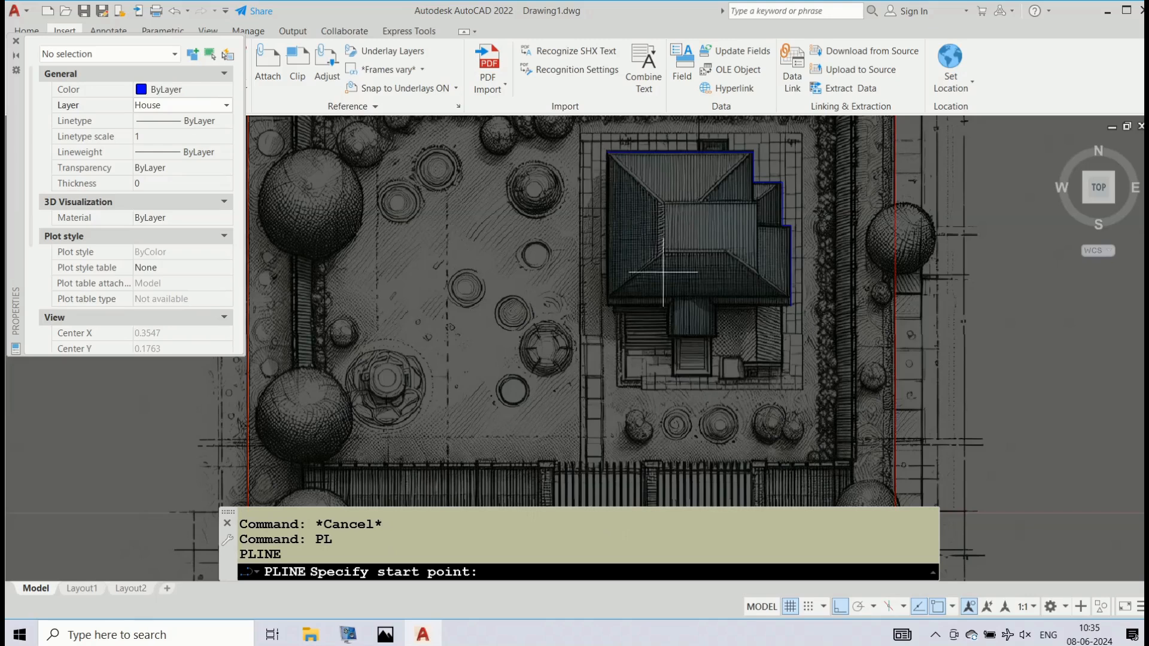
pyautogui.click(791, 305)
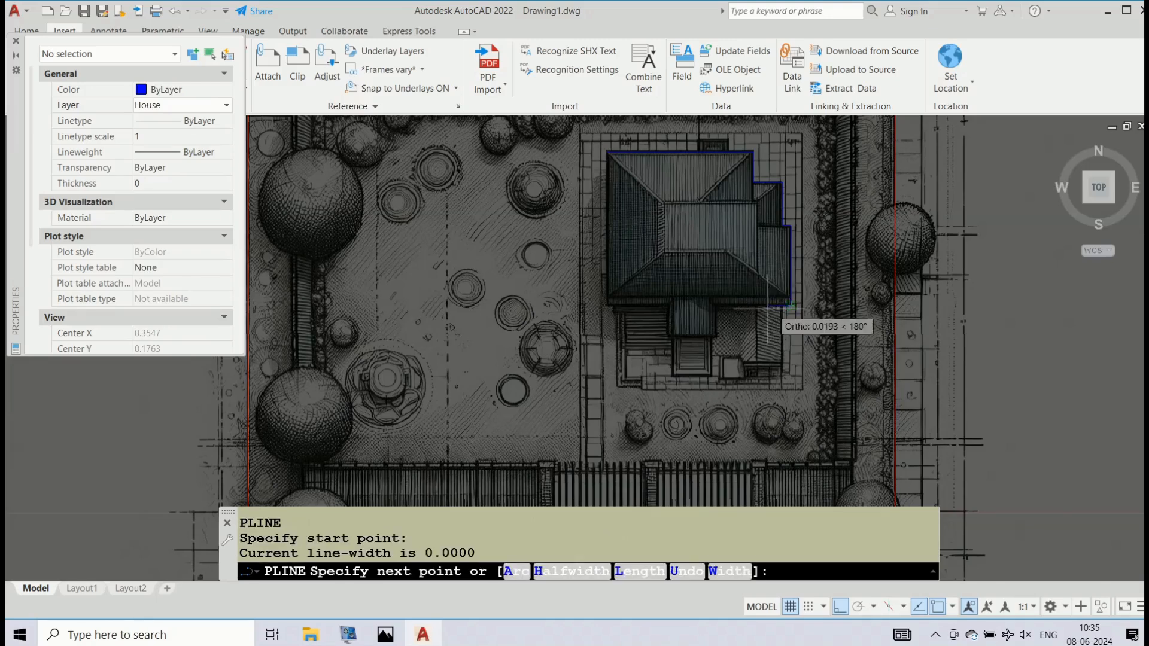
pyautogui.click(715, 305)
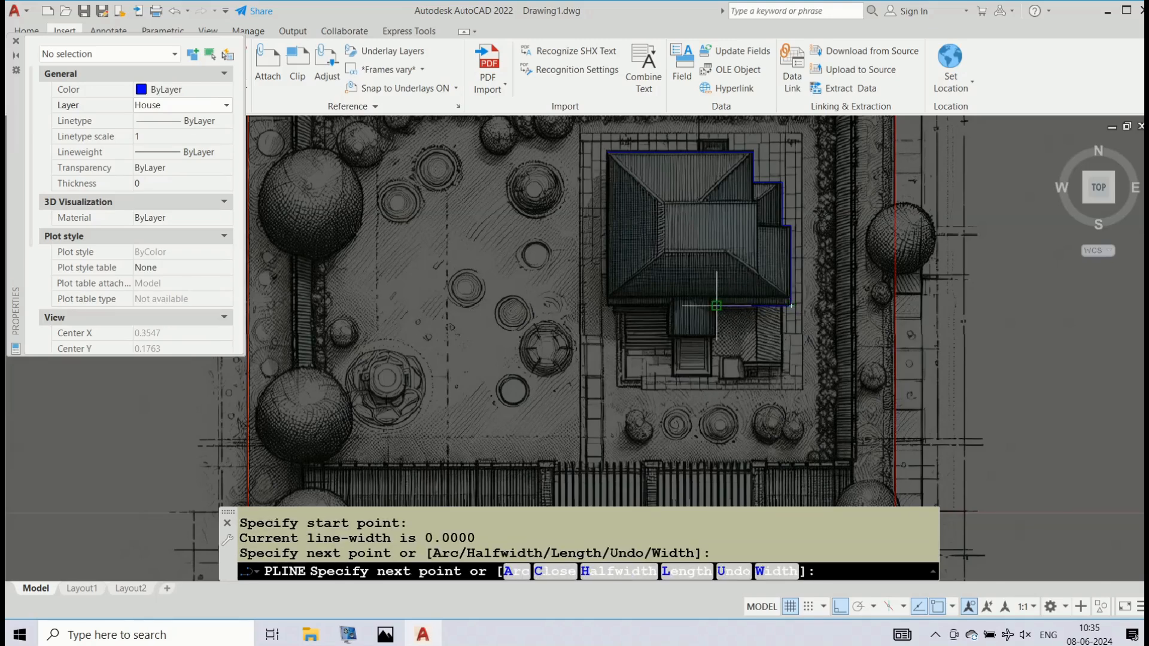
pyautogui.click(714, 334)
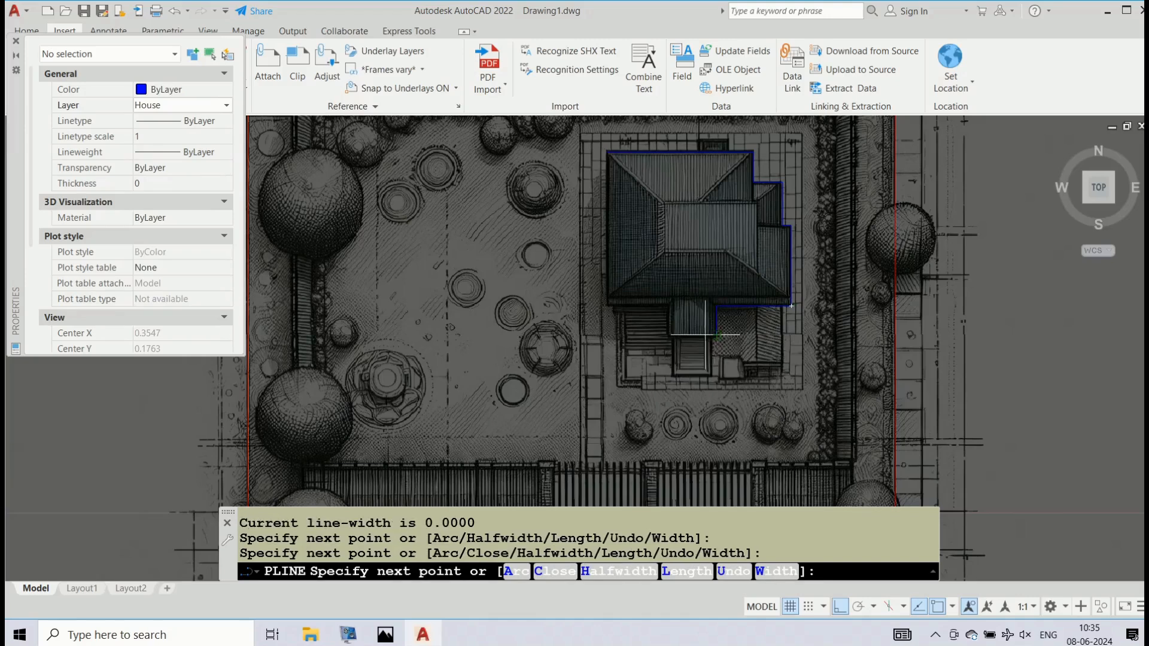
pyautogui.click(671, 333)
pyautogui.click(671, 301)
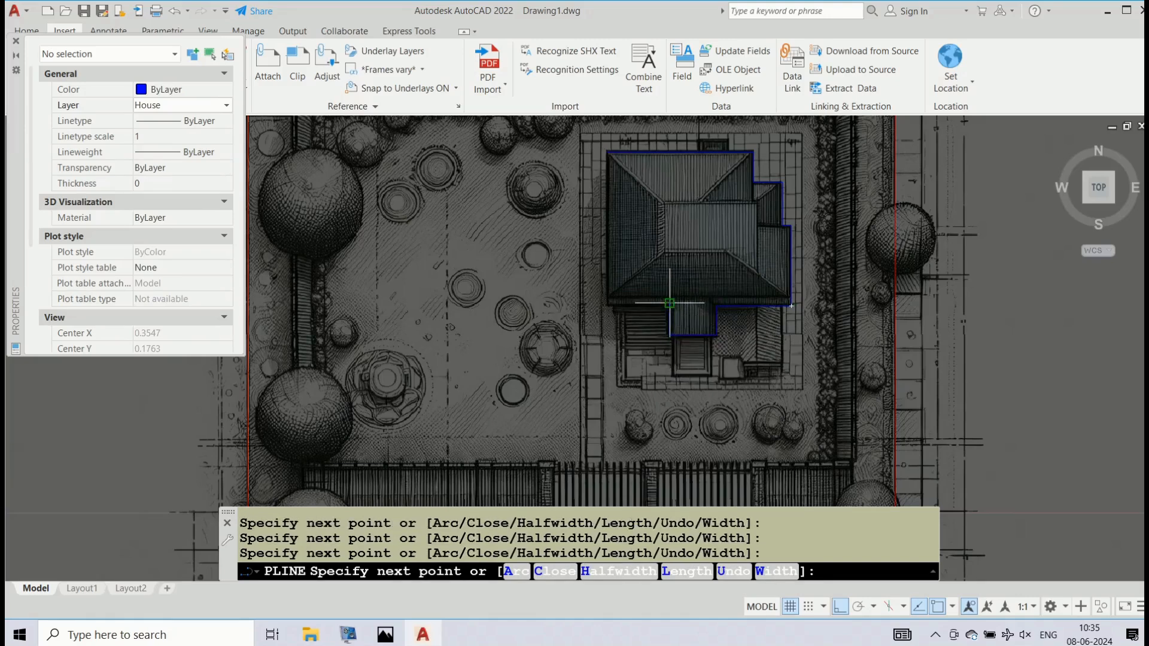
pyautogui.click(606, 303)
pyautogui.click(608, 152)
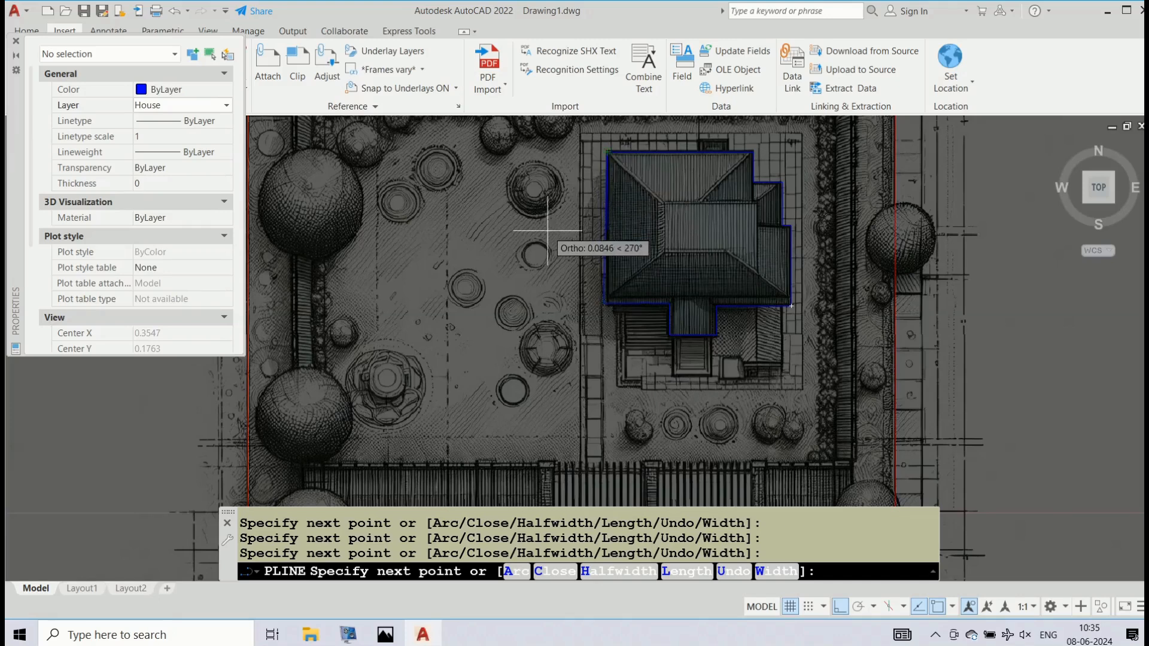
pyautogui.press('Escape')
pyautogui.press('Escape')
# - Hide the raster layer temporarily to examine the traced outlines on their own, and restore it before closing the layer manager
pyautogui.scroll(-3, 669, 223)
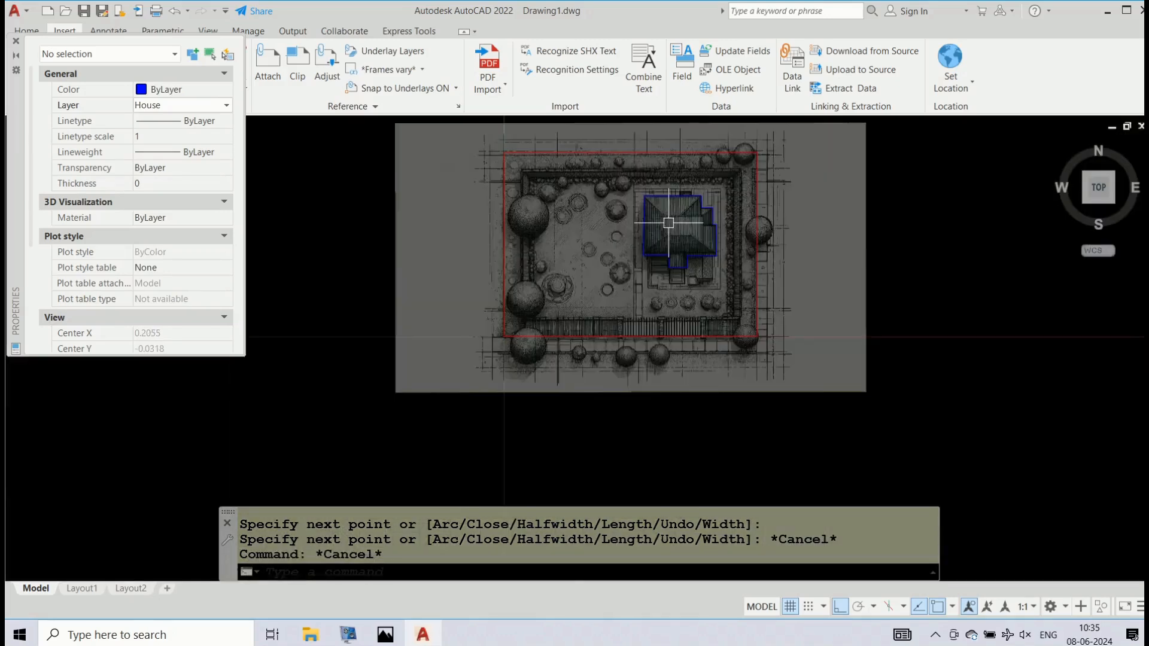
pyautogui.scroll(3, 669, 223)
pyautogui.scroll(-2, 669, 223)
pyautogui.scroll(1, 668, 223)
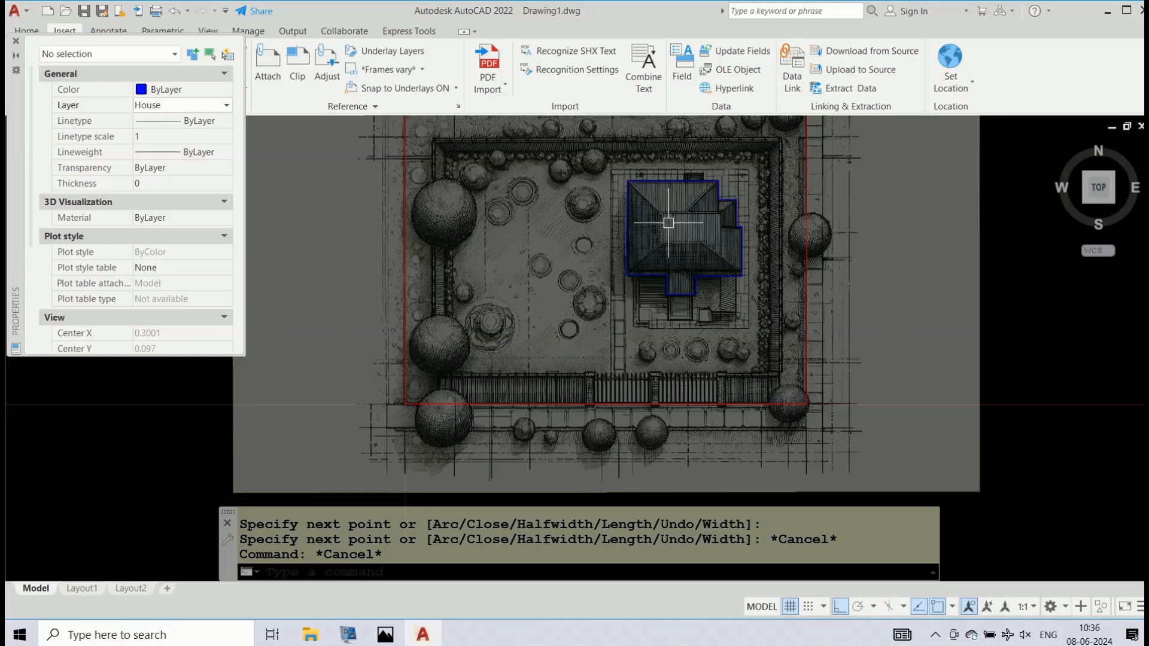
pyautogui.scroll(-2, 535, 229)
pyautogui.write('LA')
pyautogui.press('Return')
pyautogui.click(134, 139)
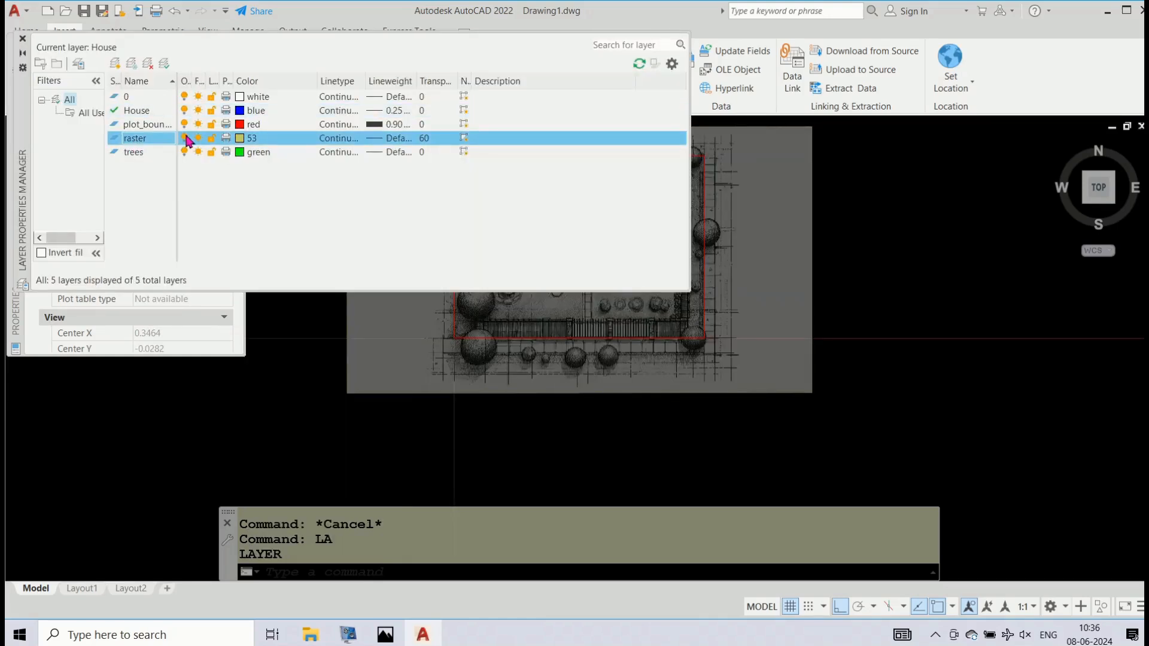
pyautogui.click(186, 138)
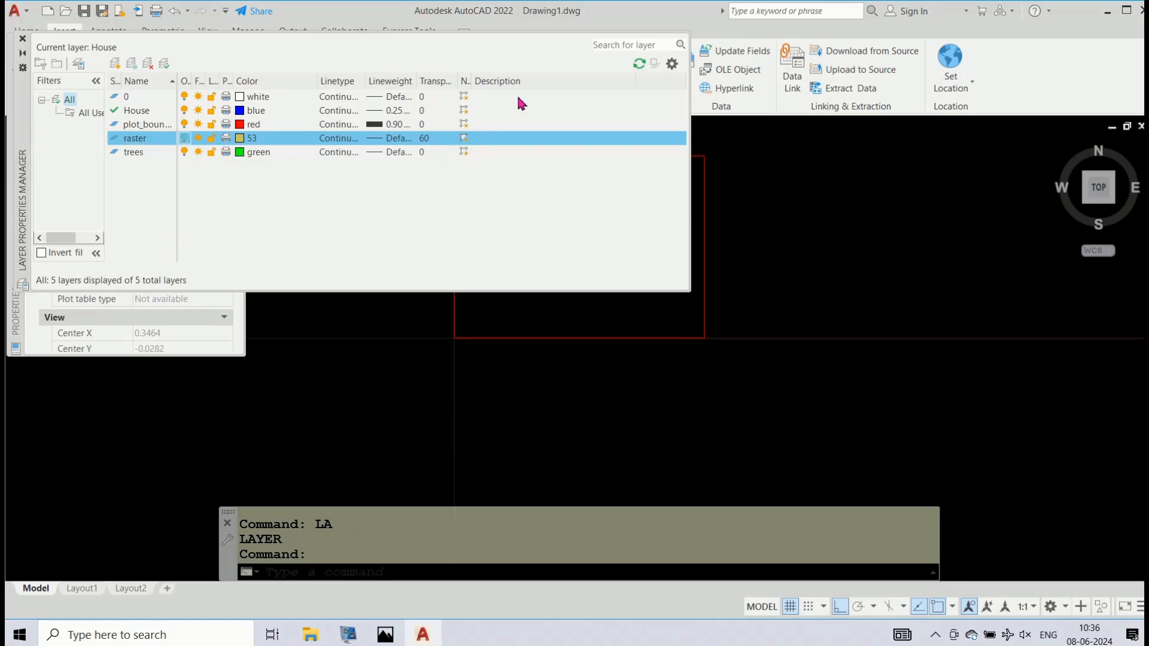
pyautogui.scroll(-8, 738, 241)
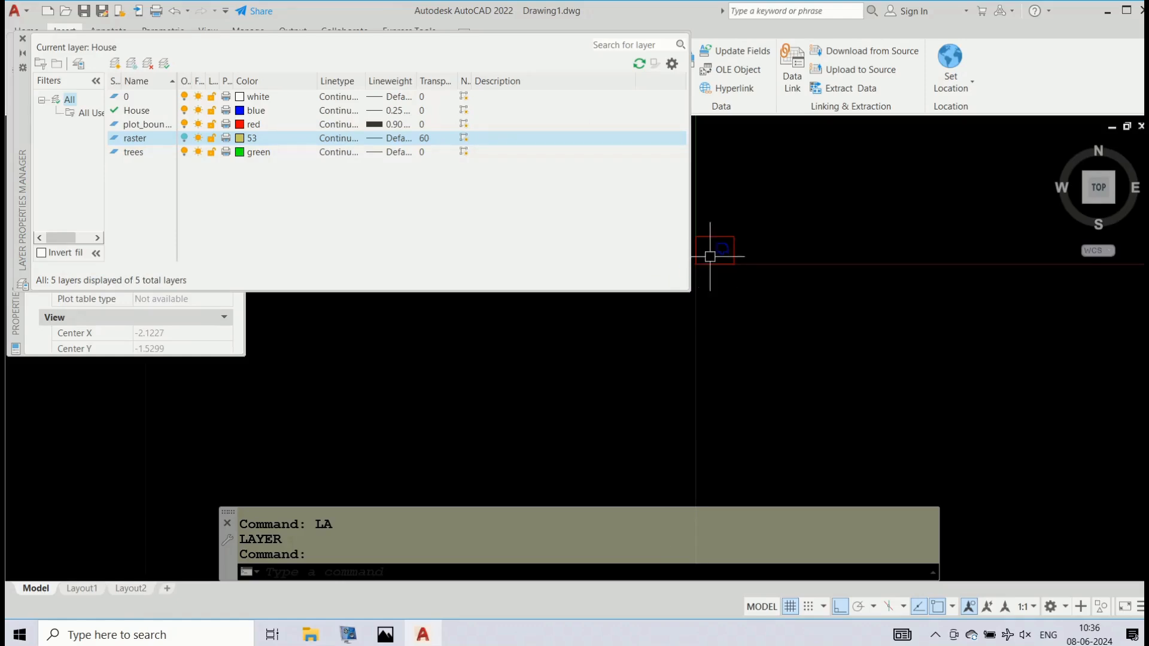
pyautogui.scroll(6, 715, 244)
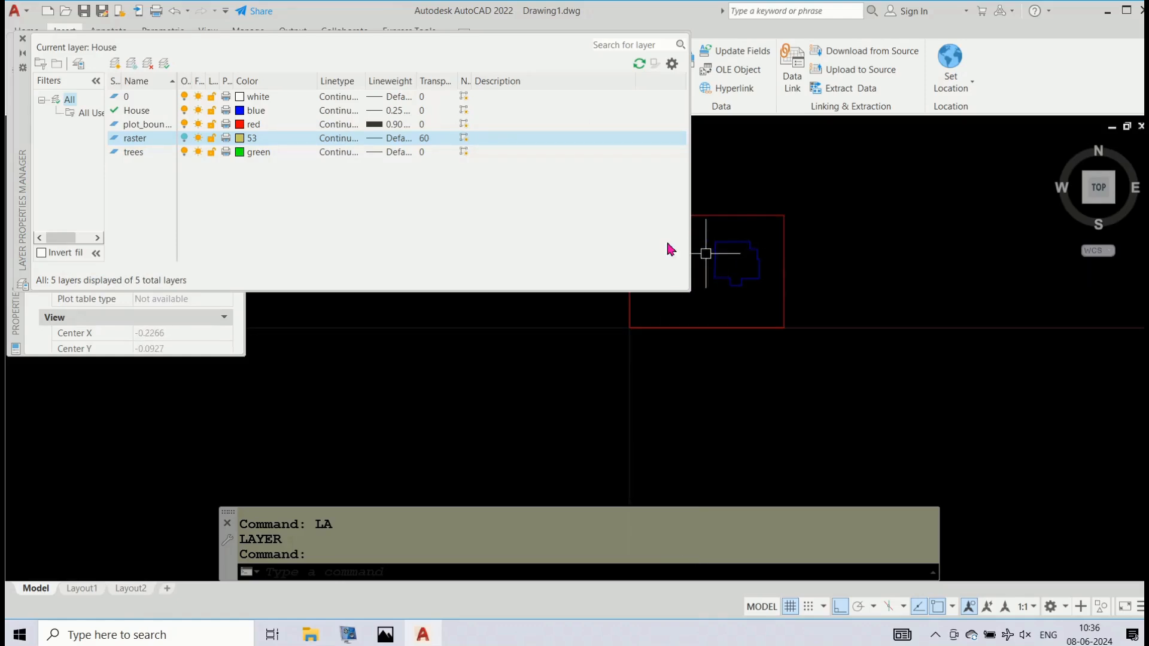
pyautogui.click(184, 138)
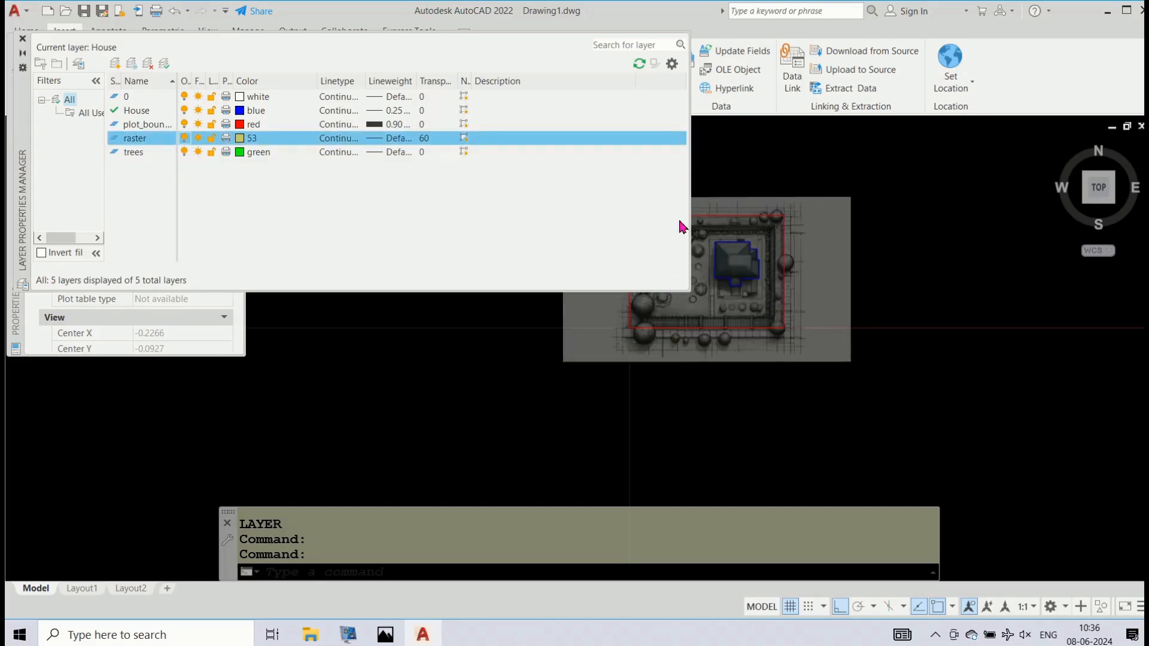
pyautogui.click(23, 40)
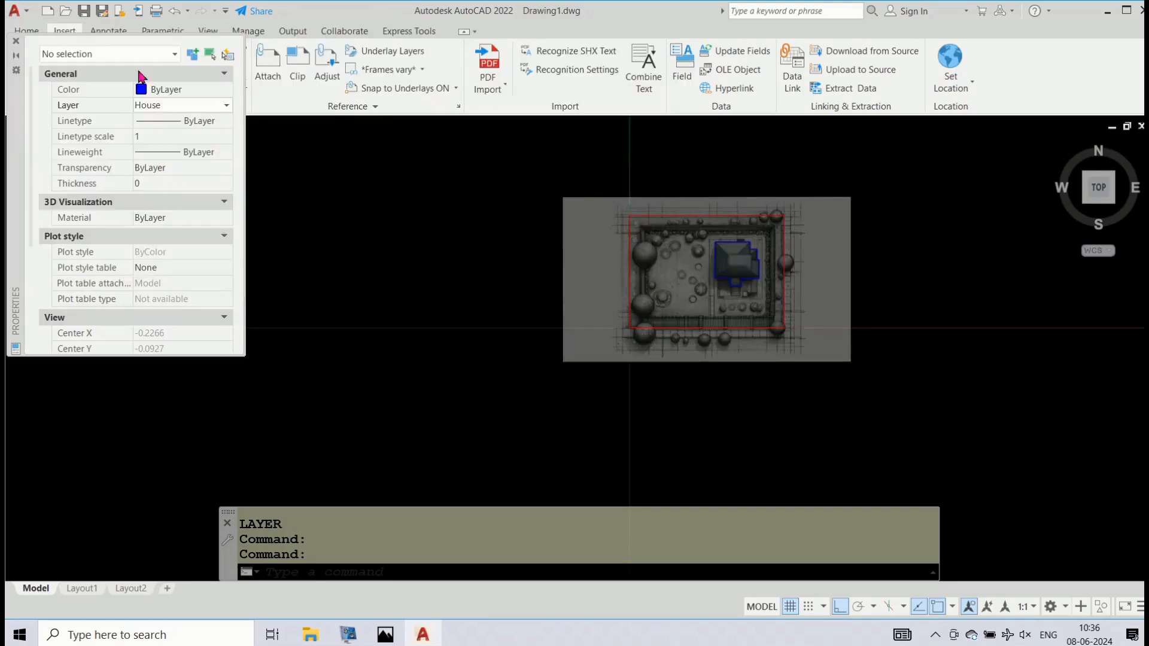
# - Make trees the current layer with nothing selected
pyautogui.scroll(4, 659, 249)
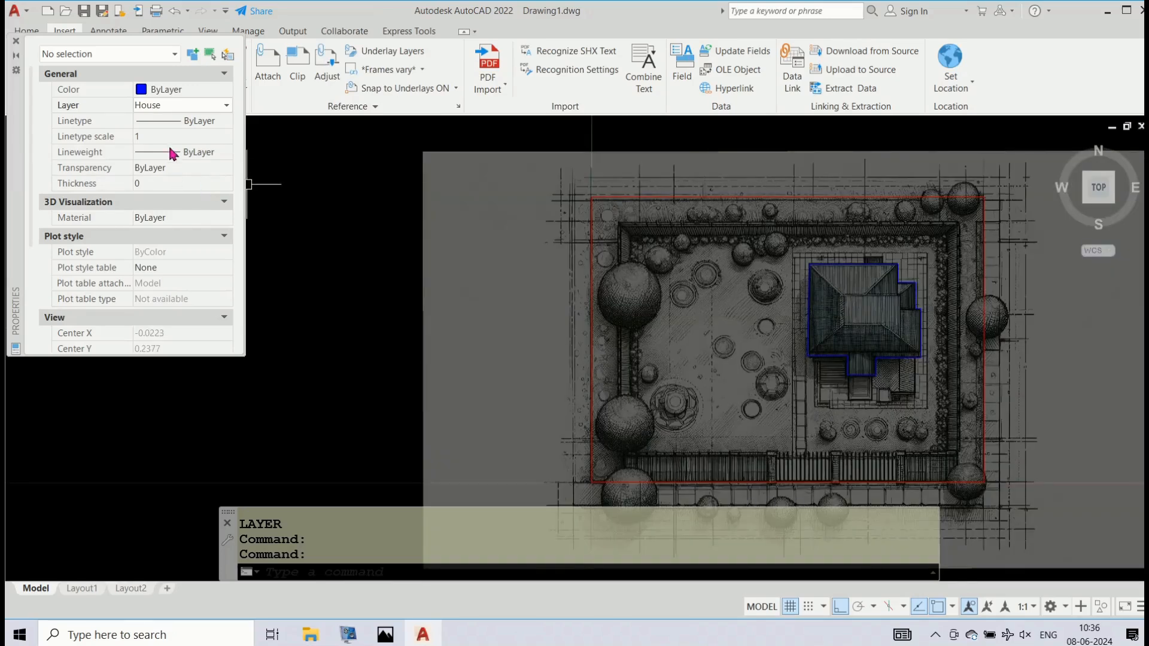
pyautogui.click(227, 106)
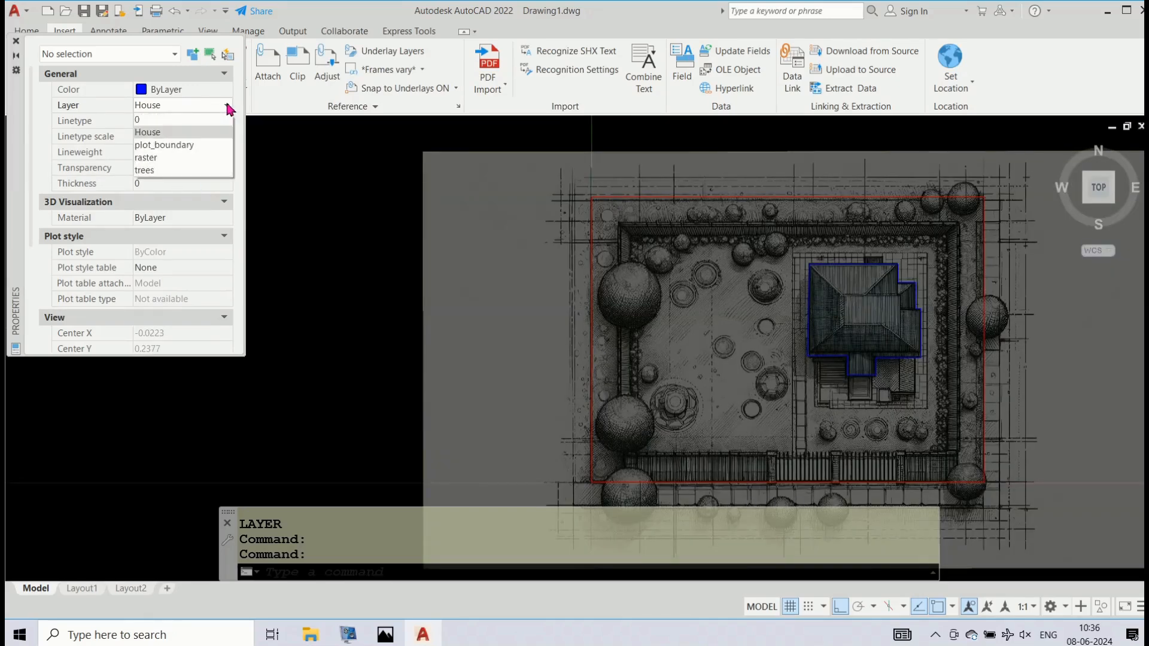
pyautogui.click(176, 170)
# - Draw a three-point circle around the large tree near the plot's upper-left corner
pyautogui.scroll(2, 628, 286)
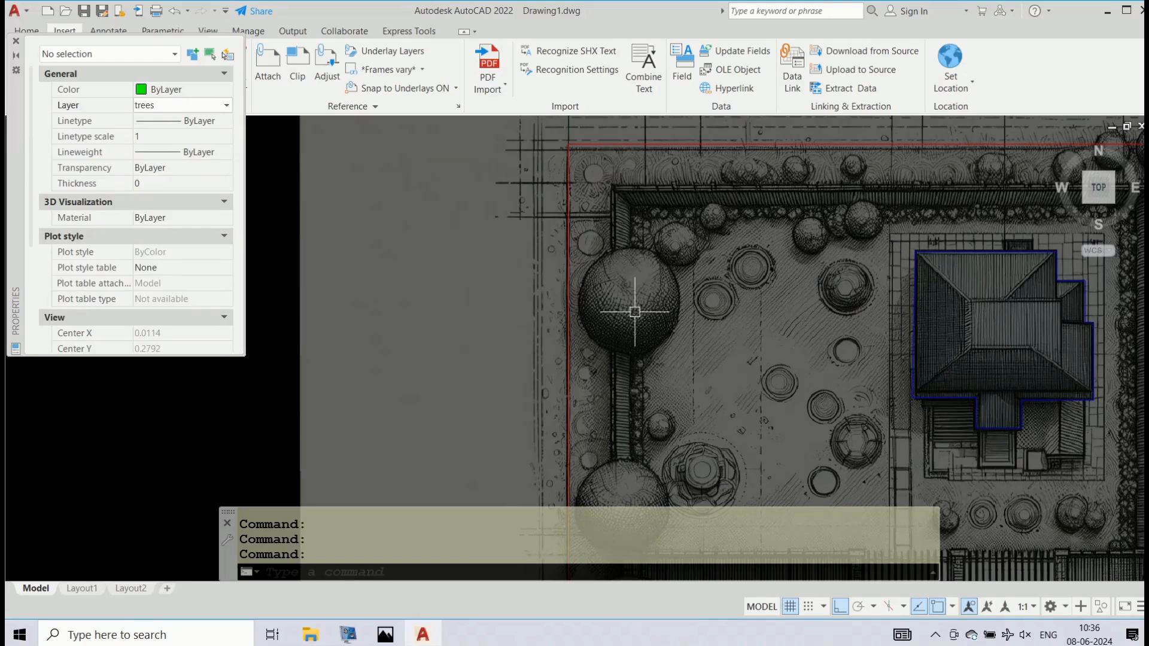
pyautogui.write('circle')
pyautogui.press('Return')
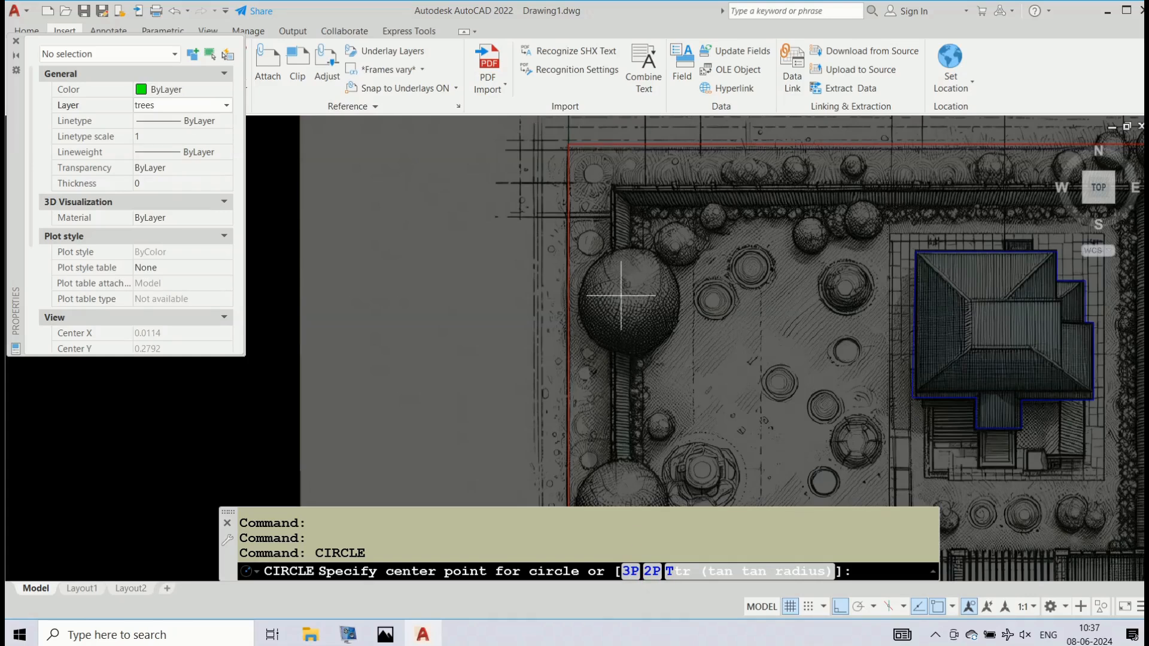
pyautogui.write('3p')
pyautogui.press('Return')
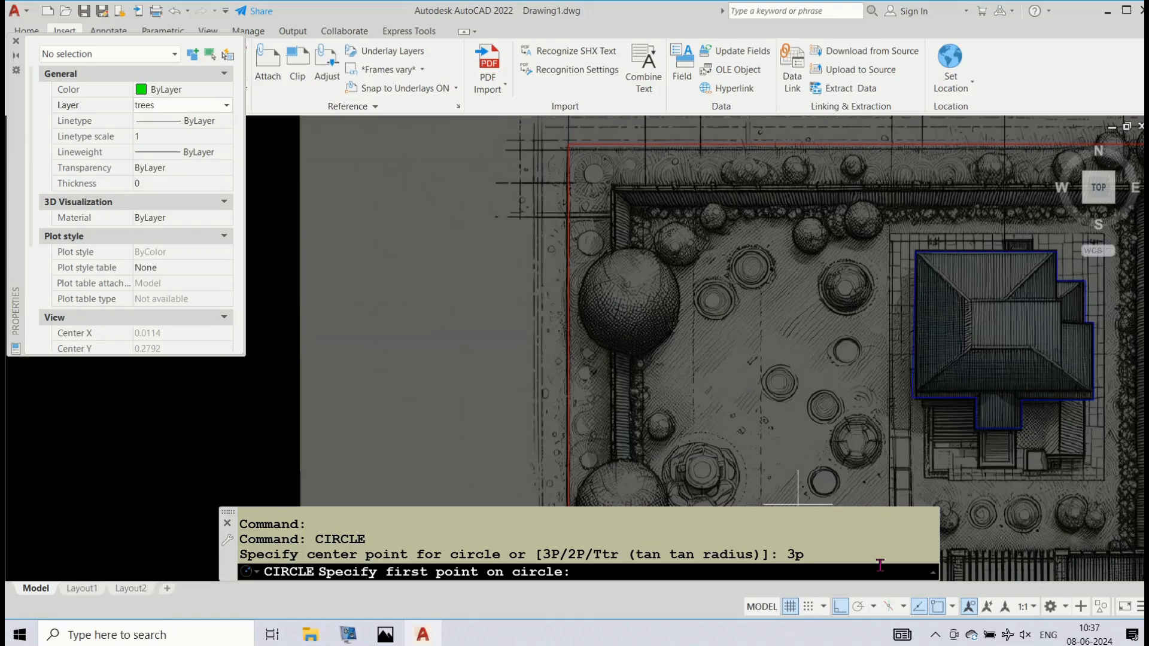
pyautogui.scroll(4, 611, 253)
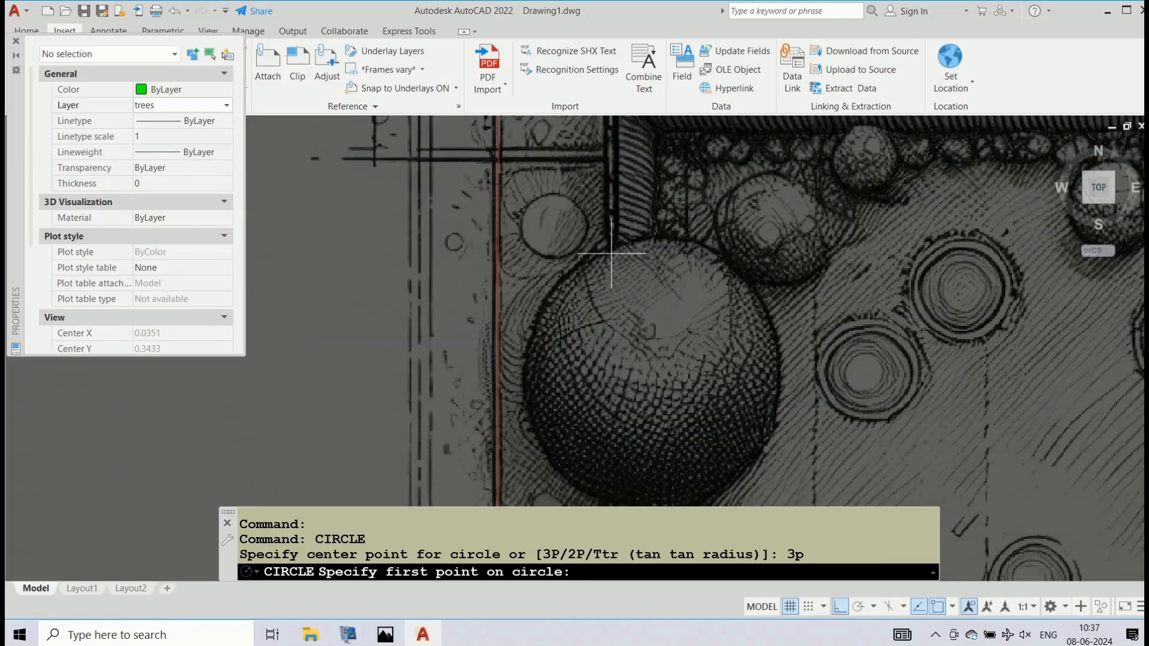
pyautogui.click(611, 253)
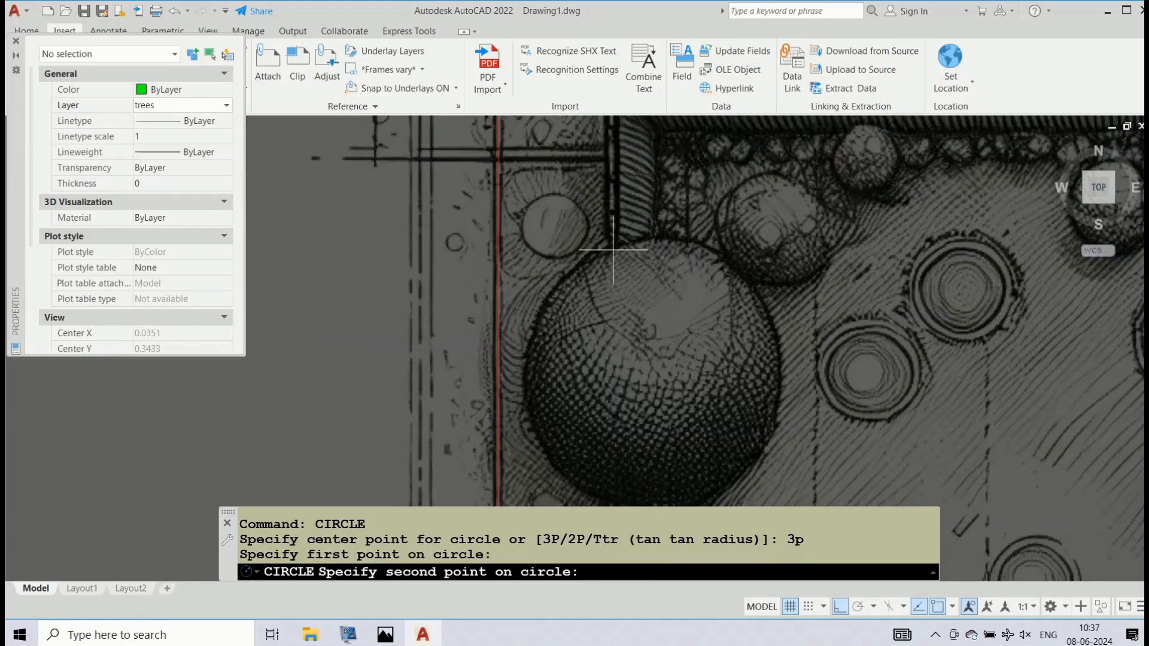
pyautogui.click(781, 395)
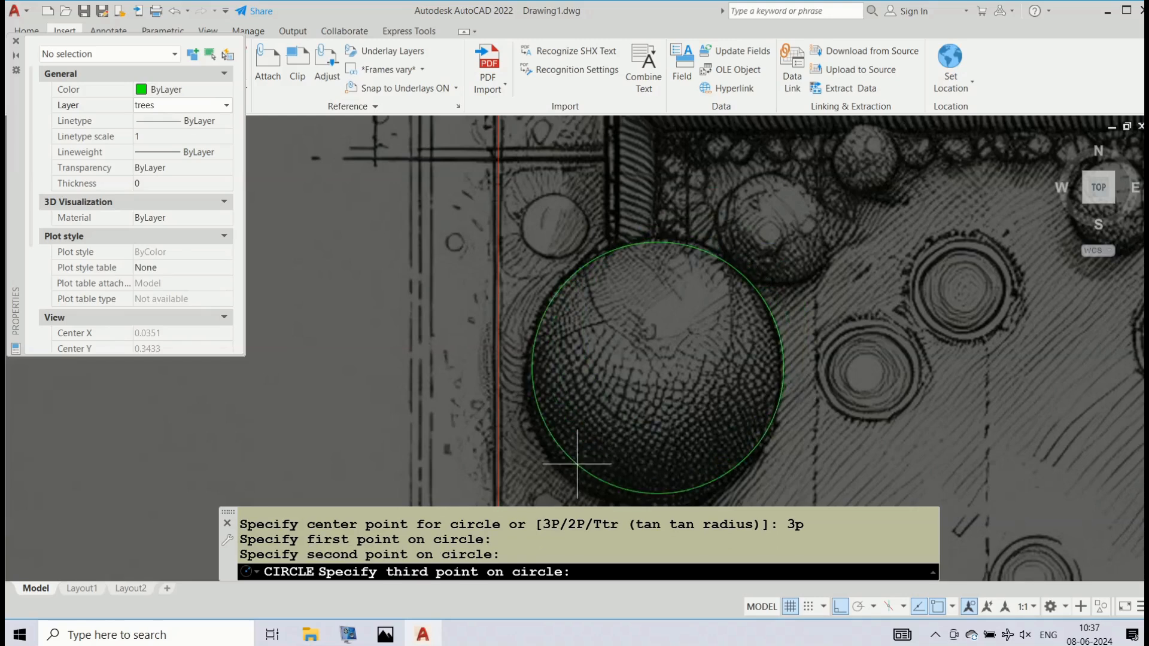
pyautogui.click(559, 474)
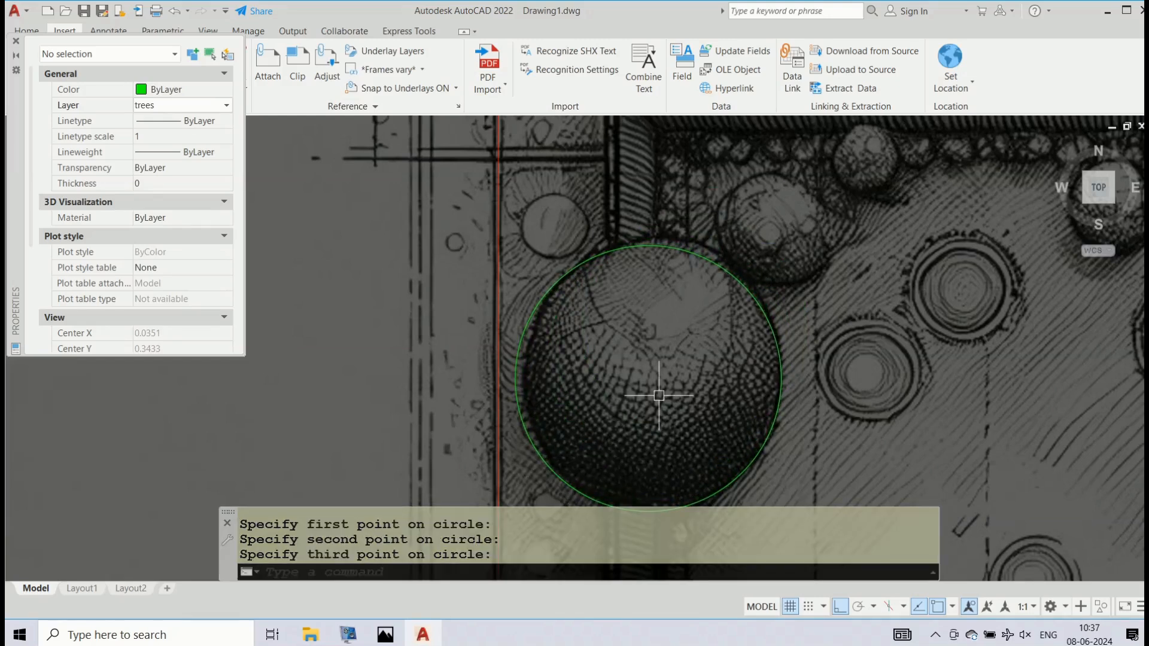
# - Draw a three-point circle around the smaller tree just up and to the right of the large circled tree
pyautogui.scroll(-4, 659, 396)
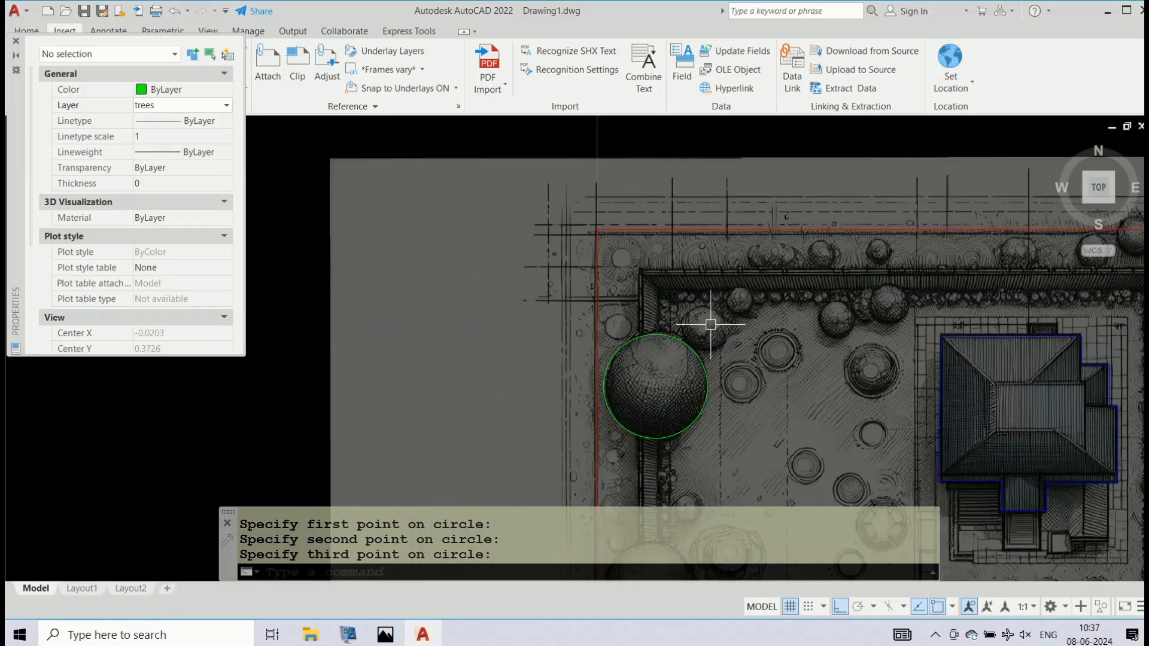
pyautogui.scroll(4, 710, 324)
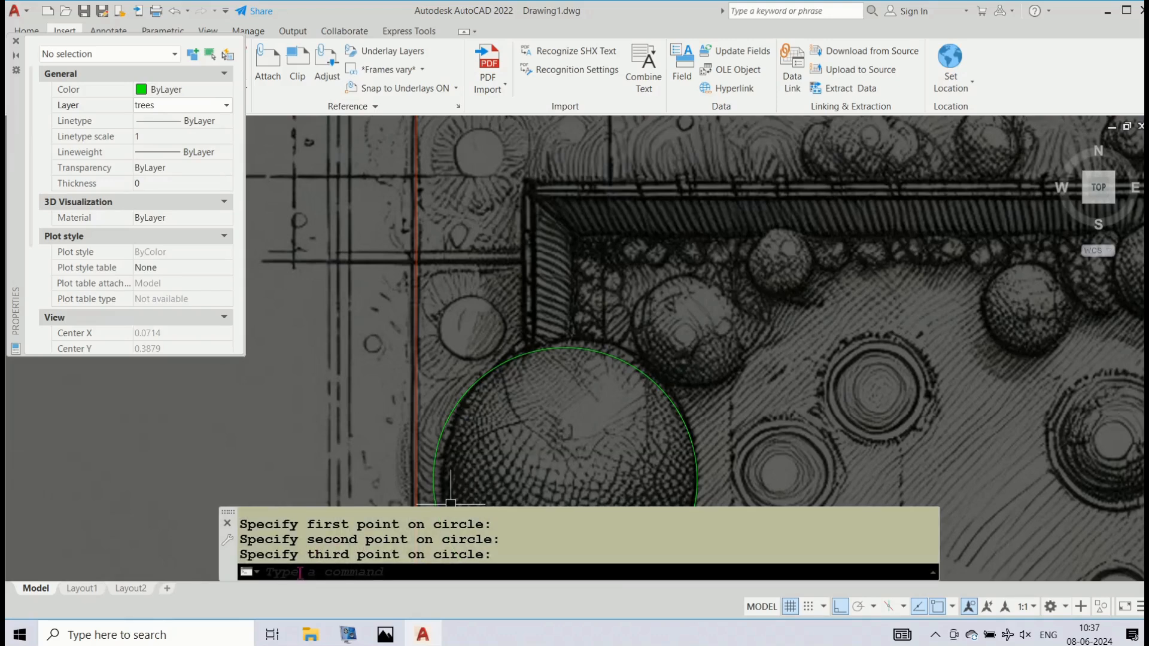
pyautogui.click(350, 570)
pyautogui.write('circle')
pyautogui.press('Return')
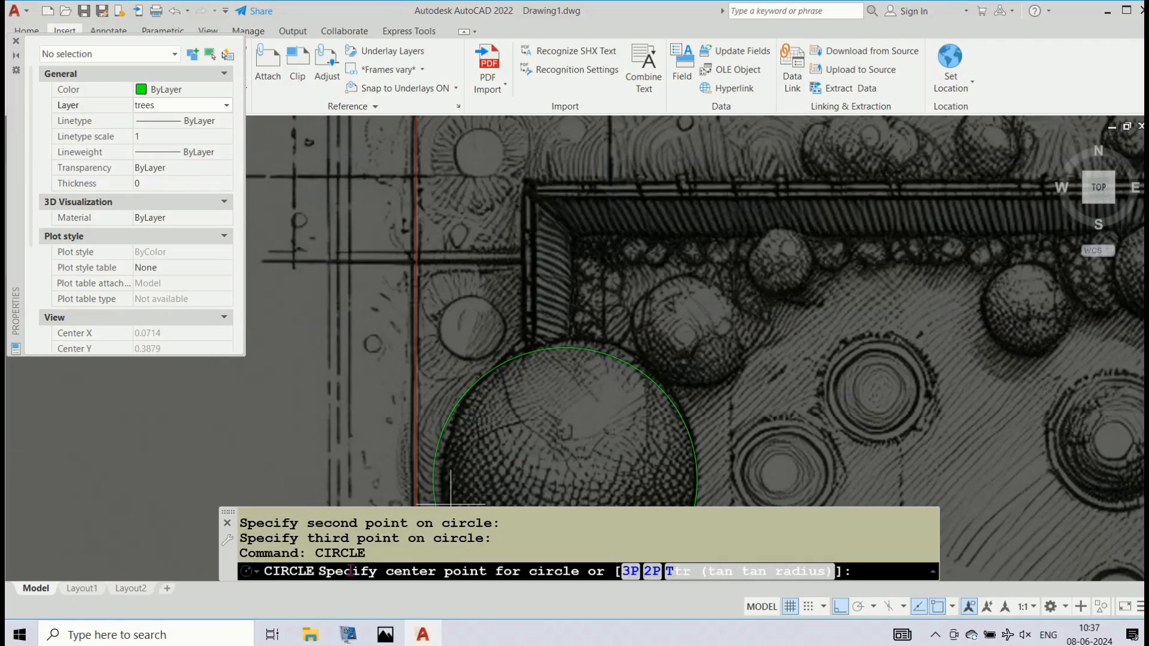
pyautogui.write('3p')
pyautogui.press('Return')
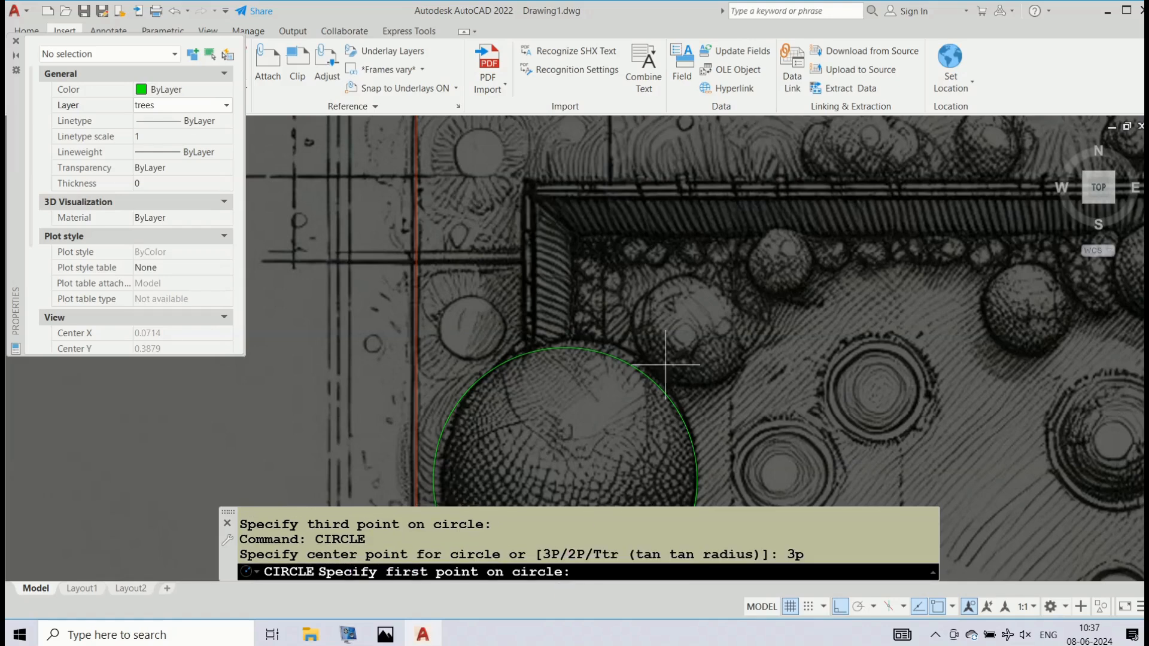
pyautogui.click(663, 283)
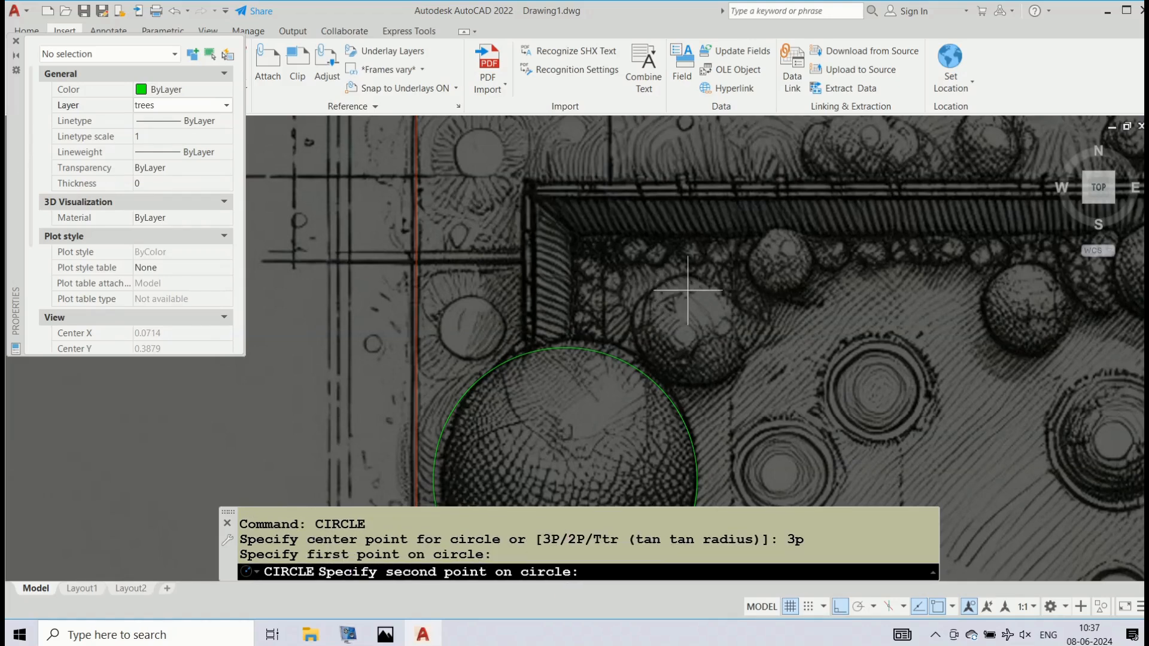
pyautogui.click(733, 310)
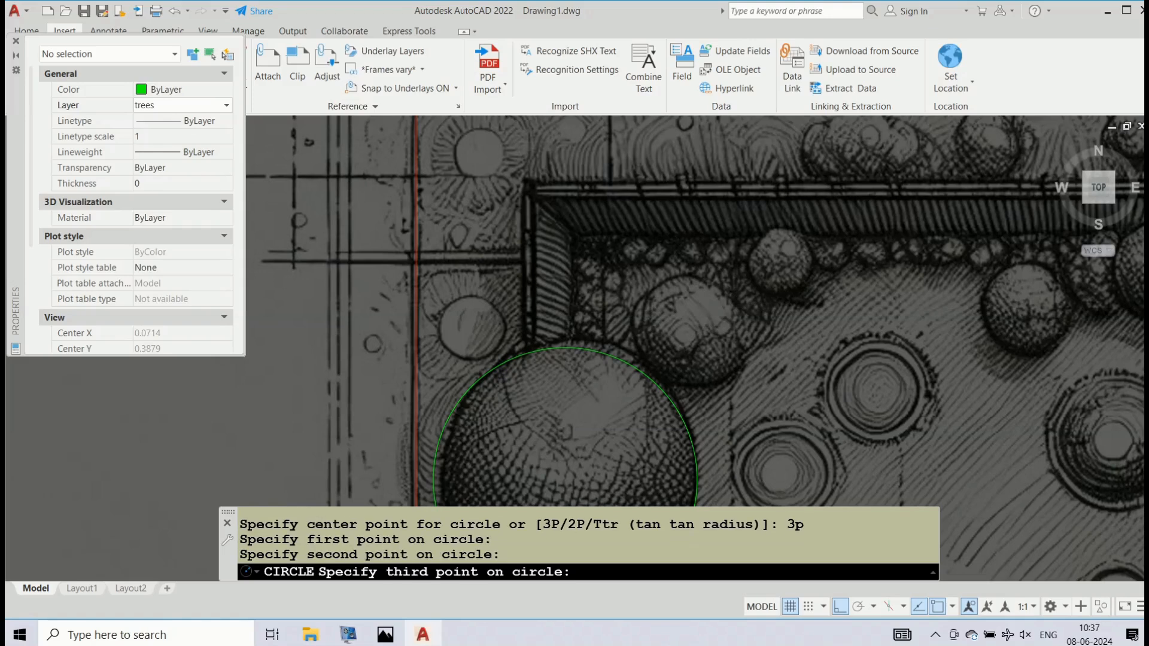
pyautogui.click(694, 383)
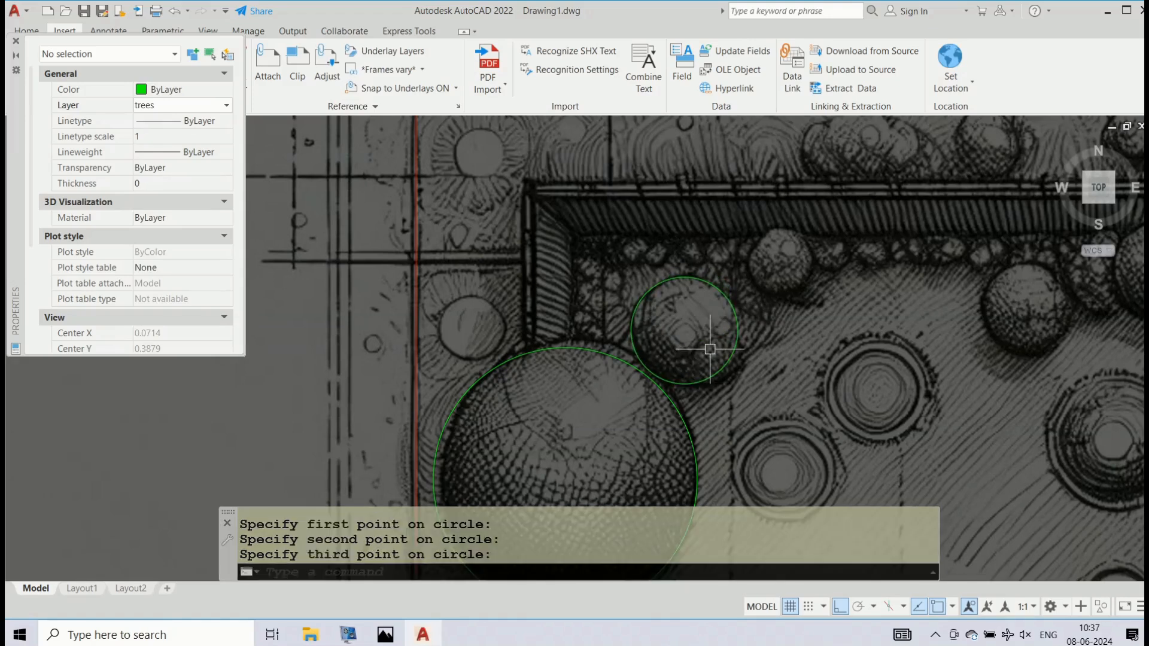
# - Begin an AutoLISP function definition for a custom command with (defun c:c3 ()
pyautogui.scroll(-8, 709, 349)
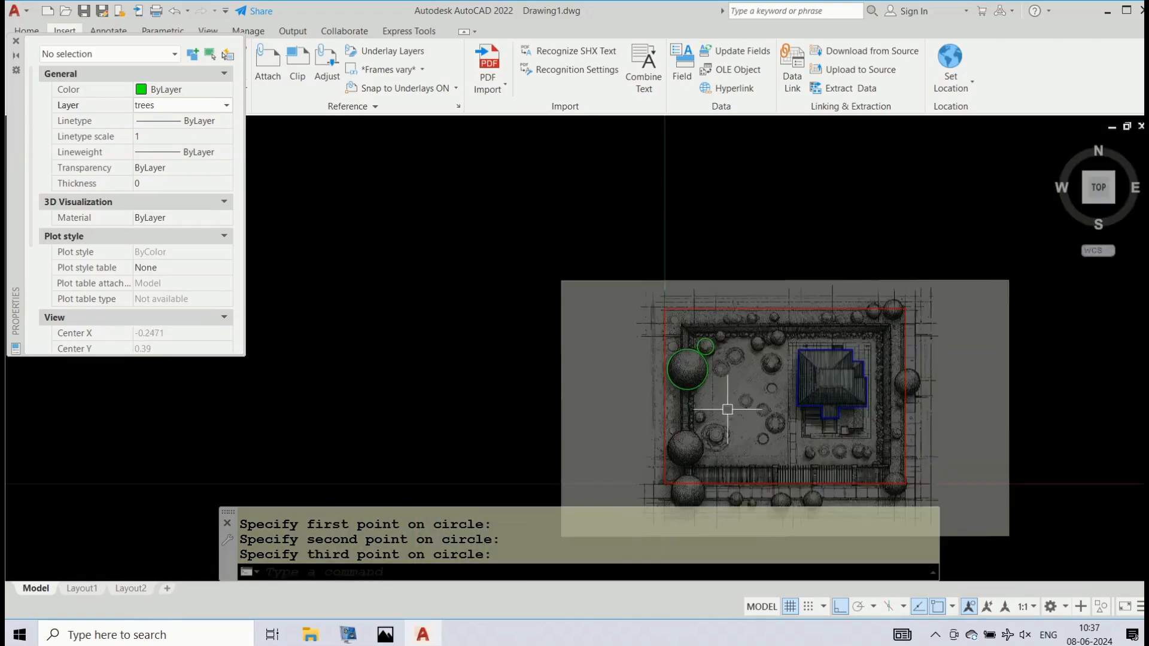
pyautogui.scroll(7, 679, 455)
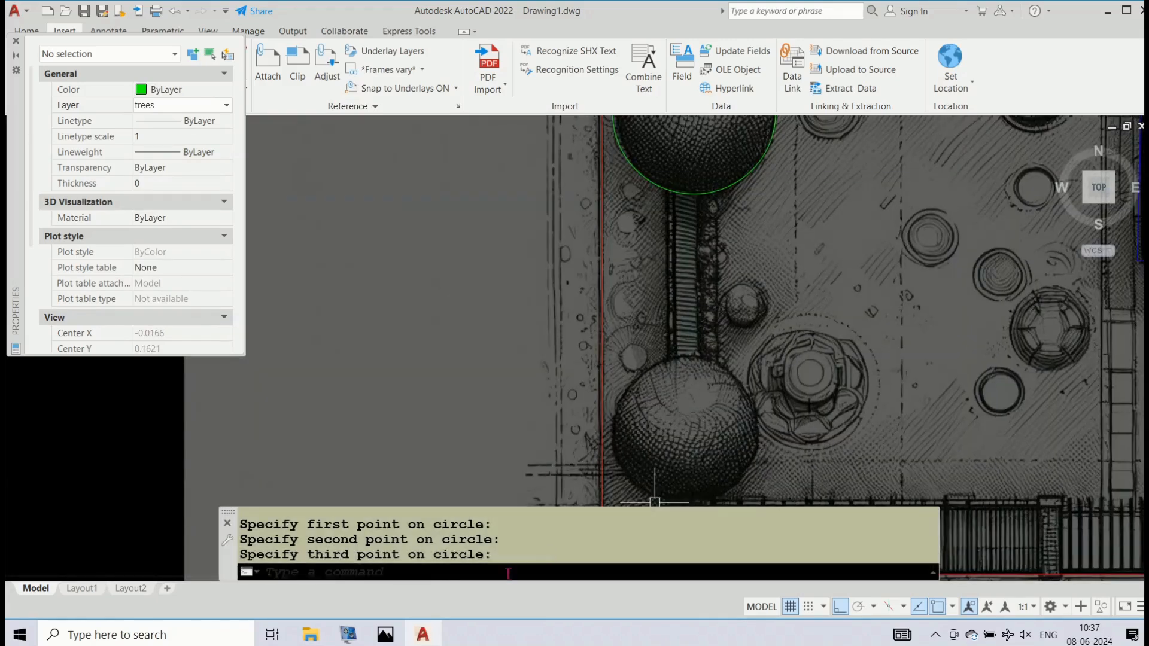
pyautogui.click(362, 578)
pyautogui.write('(defun')
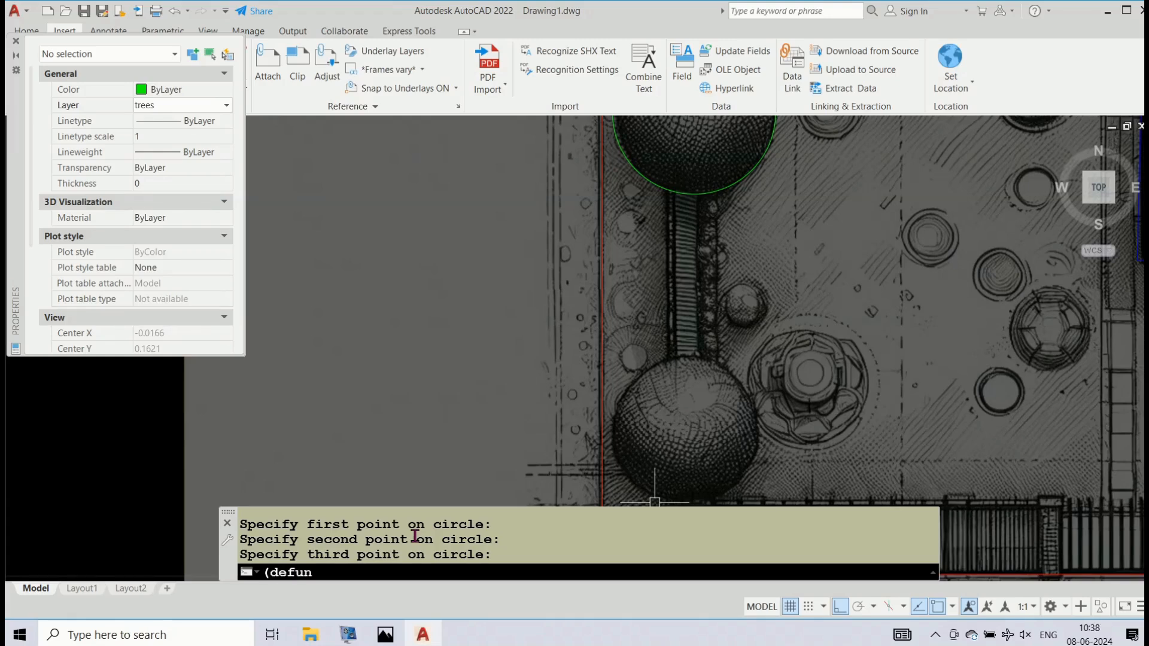
pyautogui.write(' c:c3 ()')
pyautogui.press('Return')
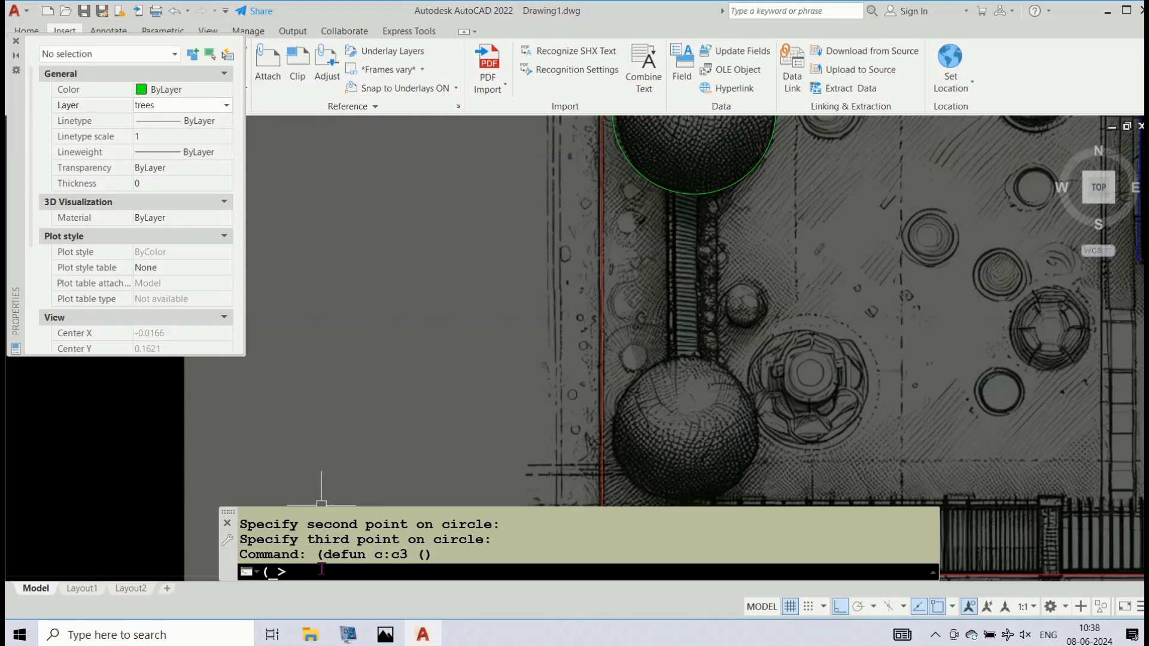
# - Enter the function body (command "circle" "3p" (getpoint) (getpoint) (getpoint))
pyautogui.write('(command "circle')
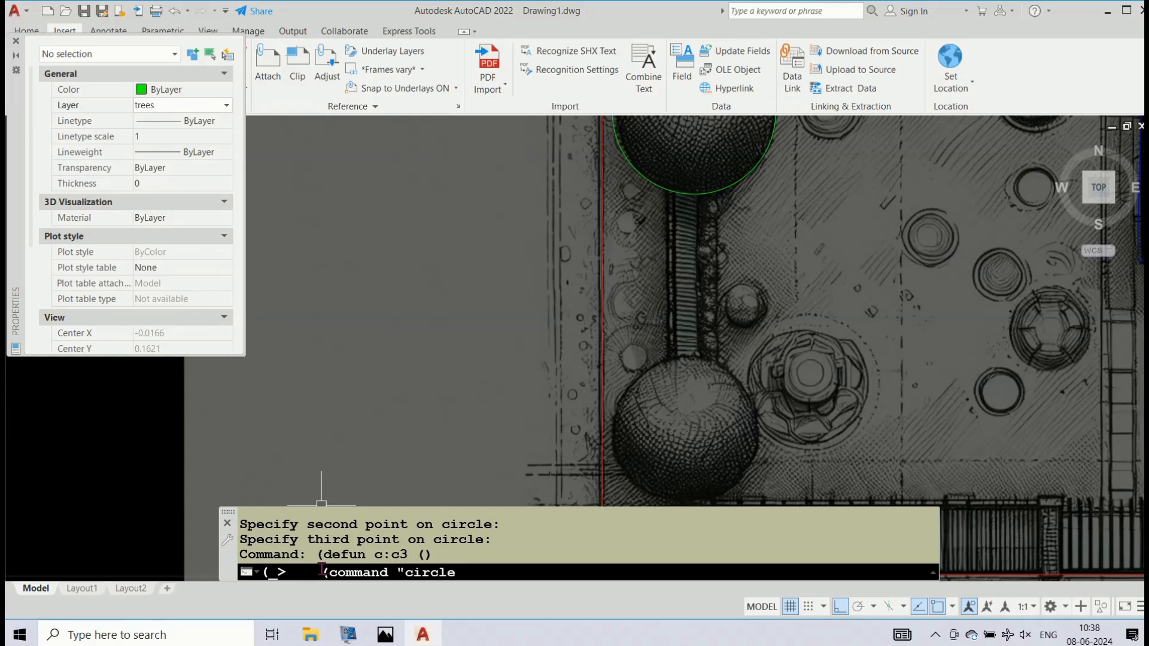
pyautogui.write('" "30')
pyautogui.press('BackSpace')
pyautogui.write('p" (getpoint)')
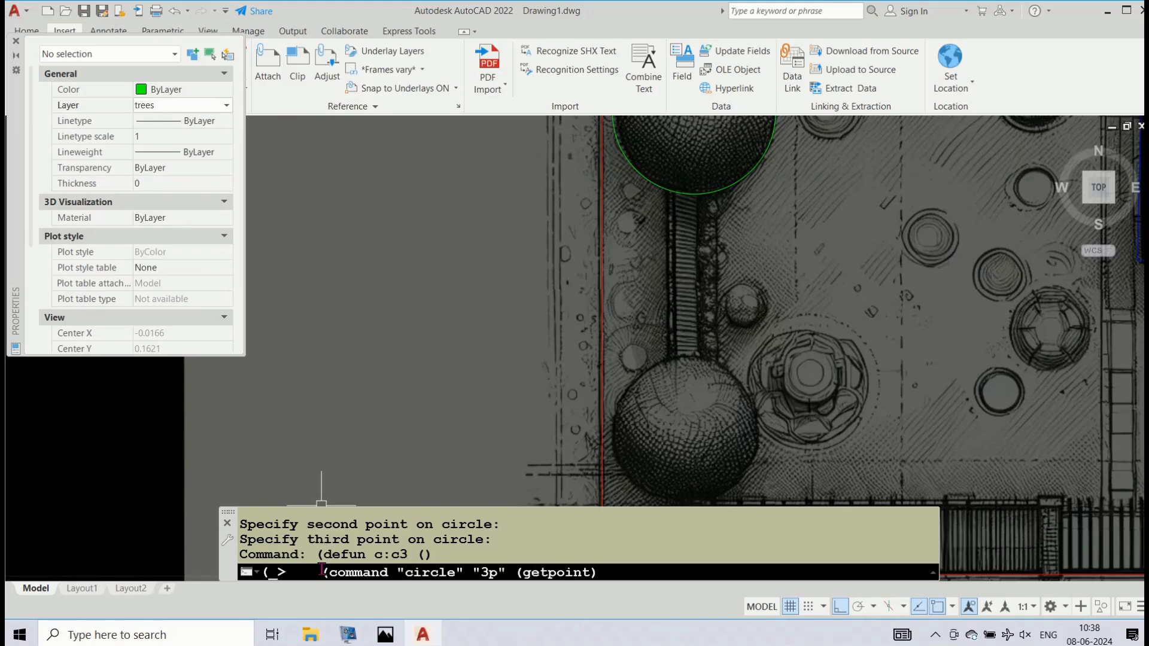
pyautogui.write(' (getpoint) (getpo')
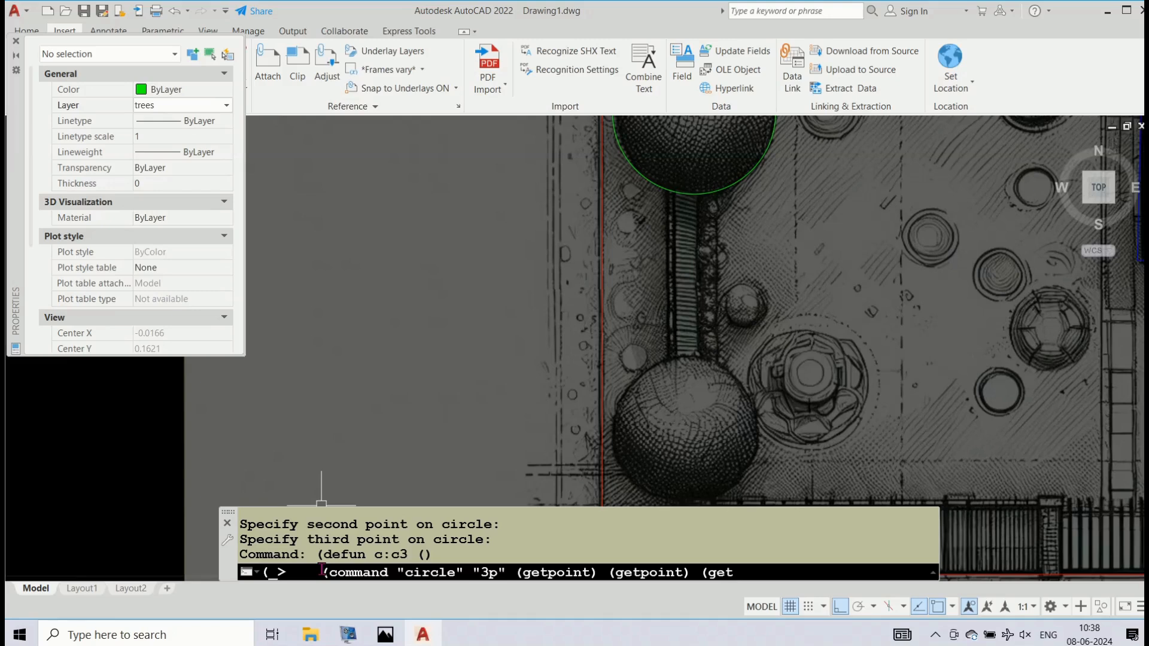
pyautogui.write('int))')
pyautogui.press('Return')
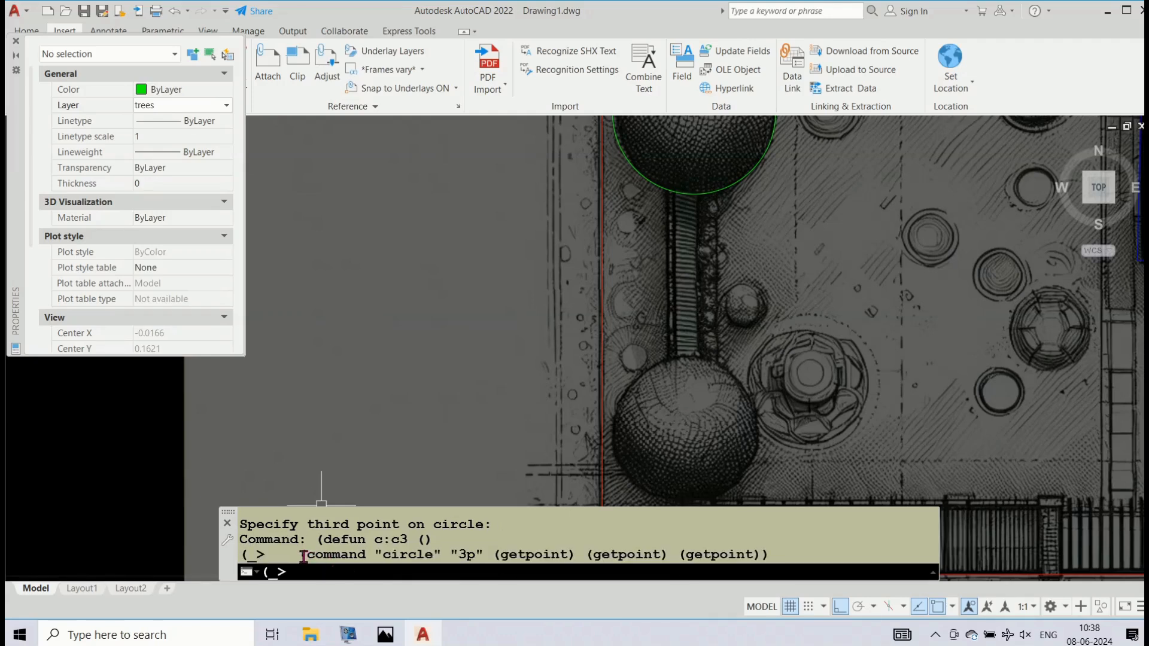
# - Review the entered lines and finish the c:c3 function definition with its closing parenthesis
pyautogui.moveTo(299, 555); pyautogui.dragTo(773, 557)
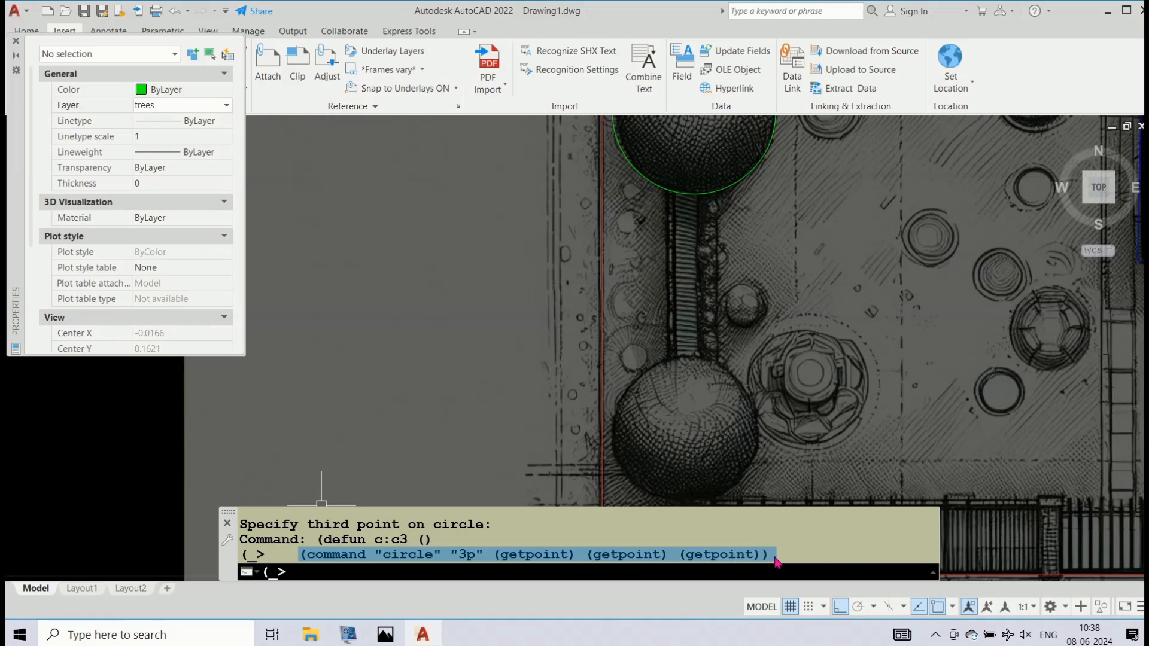
pyautogui.click(776, 561)
pyautogui.moveTo(319, 542); pyautogui.dragTo(422, 541)
pyautogui.click(323, 573)
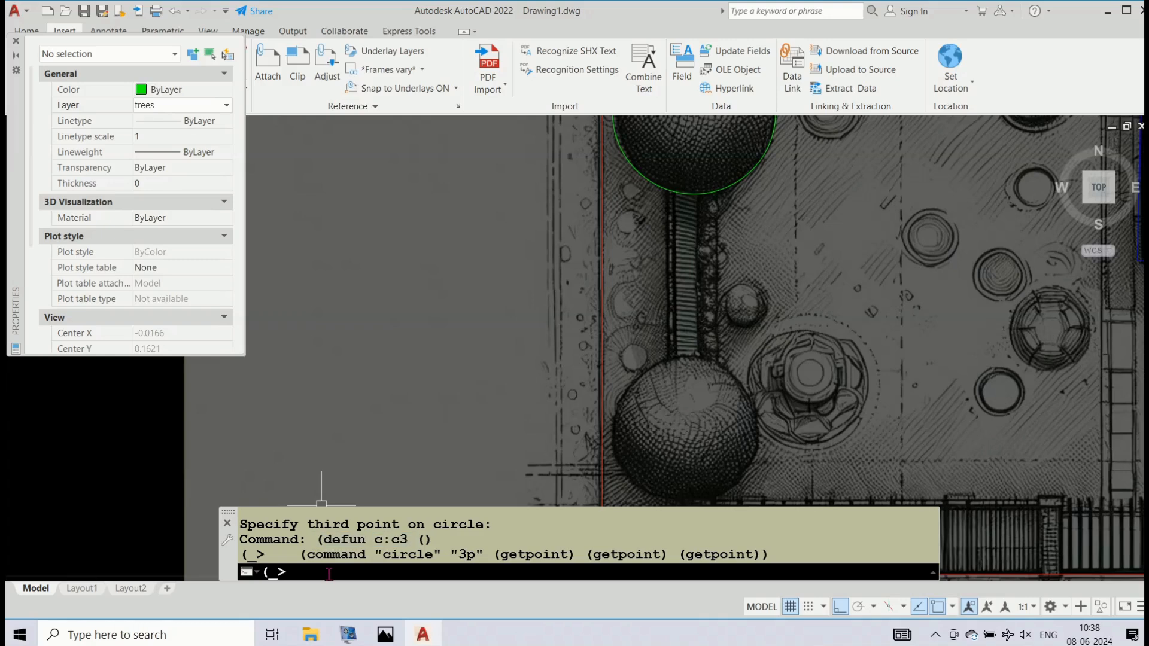
pyautogui.write(')')
pyautogui.press('Return')
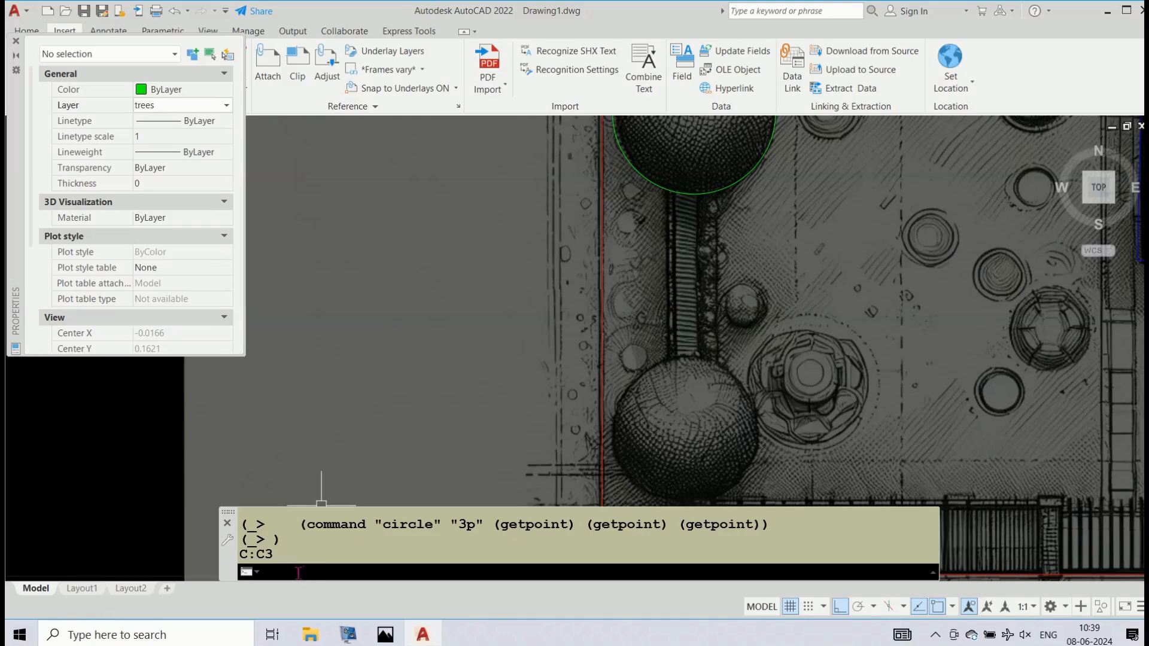
# - Try the custom c3 command for a three-point circle around the large lower-left tree
pyautogui.write('c3')
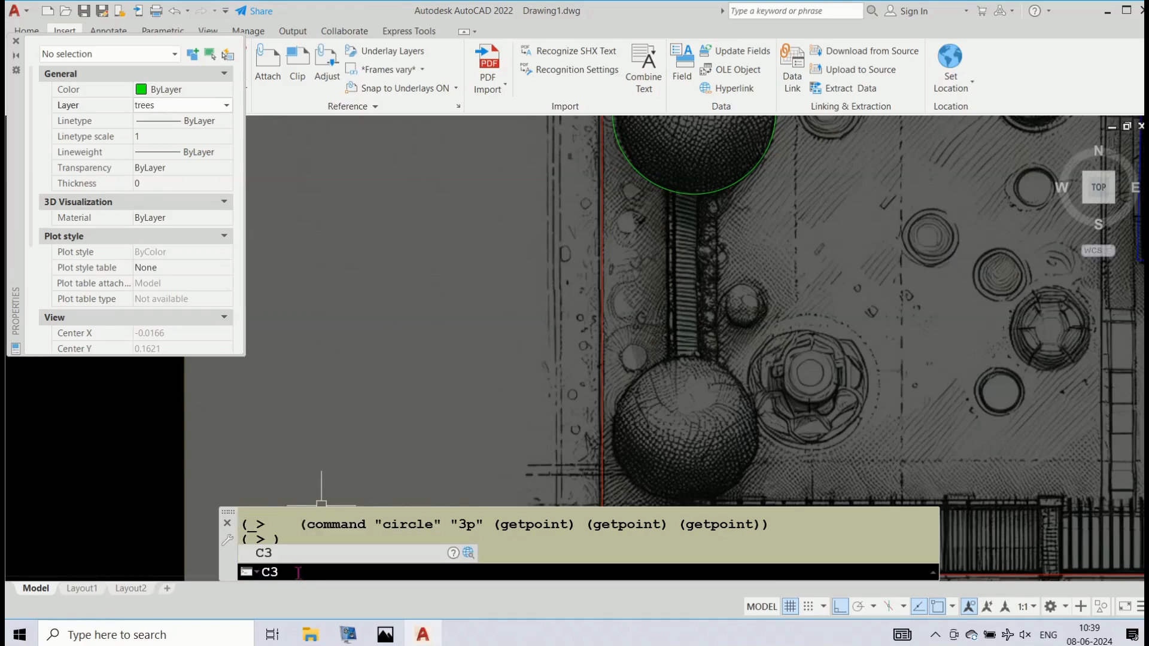
pyautogui.press('Return')
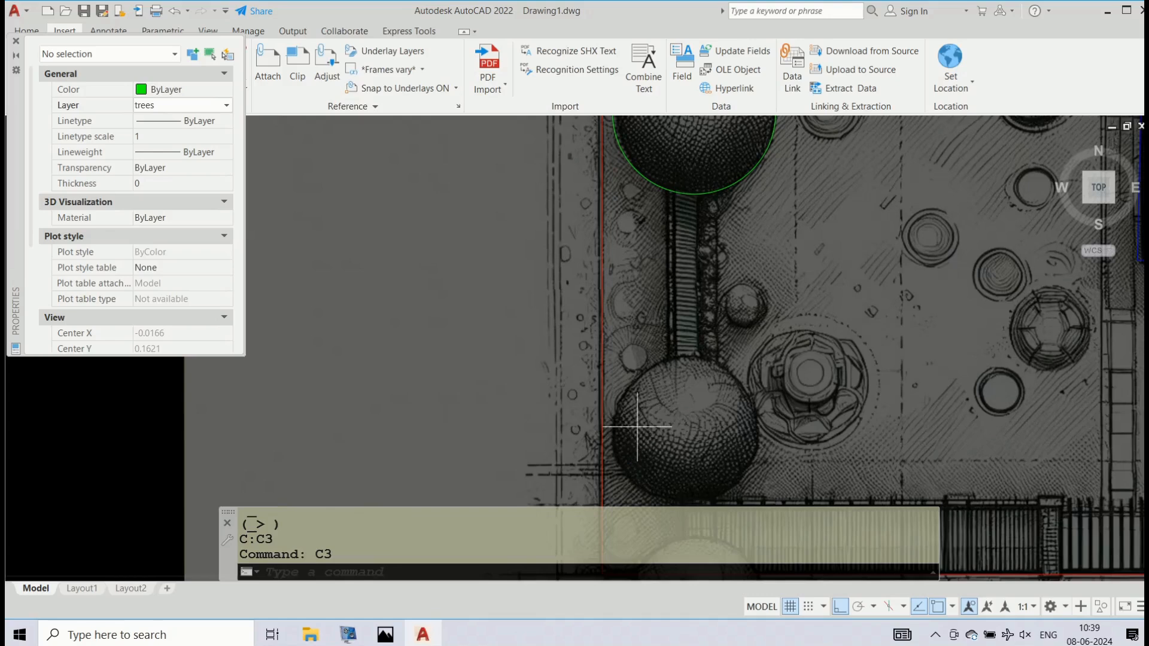
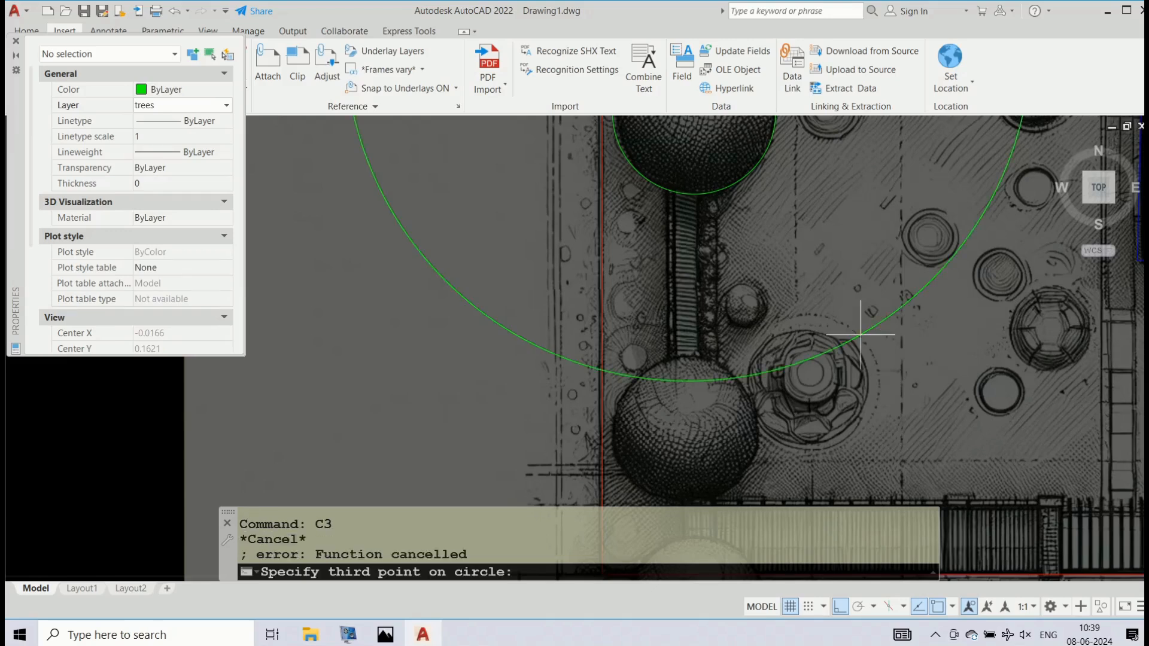
pyautogui.press('Escape')
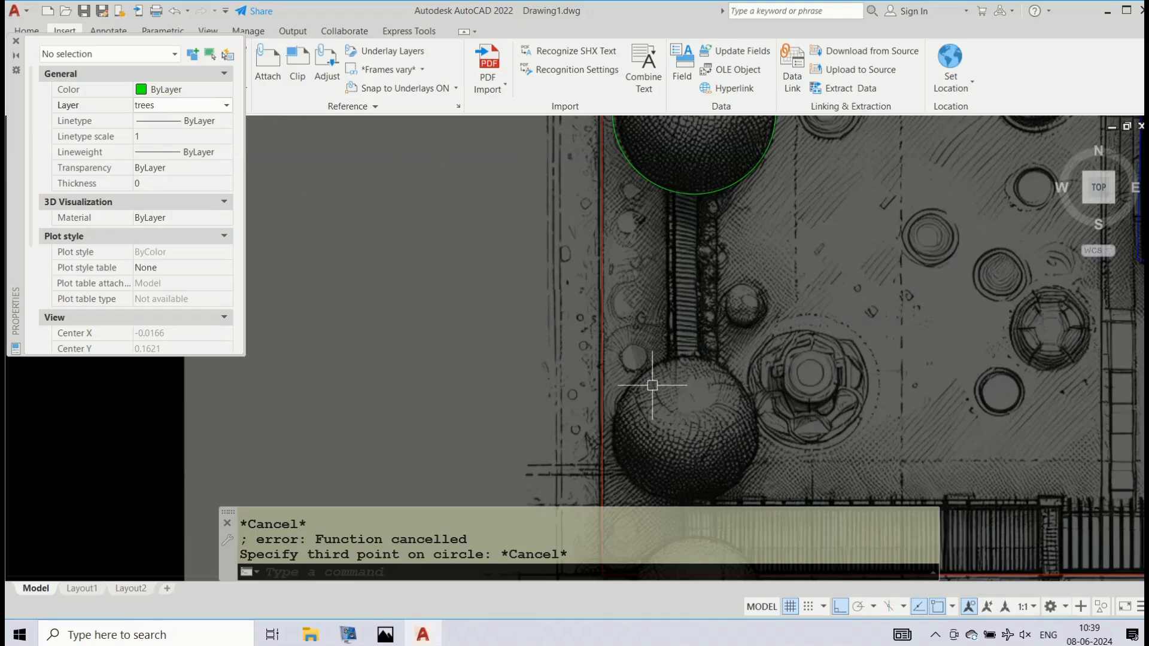
# - Start redefining the custom command by reusing the earlier line (defun c:c3 ()
pyautogui.click(282, 573)
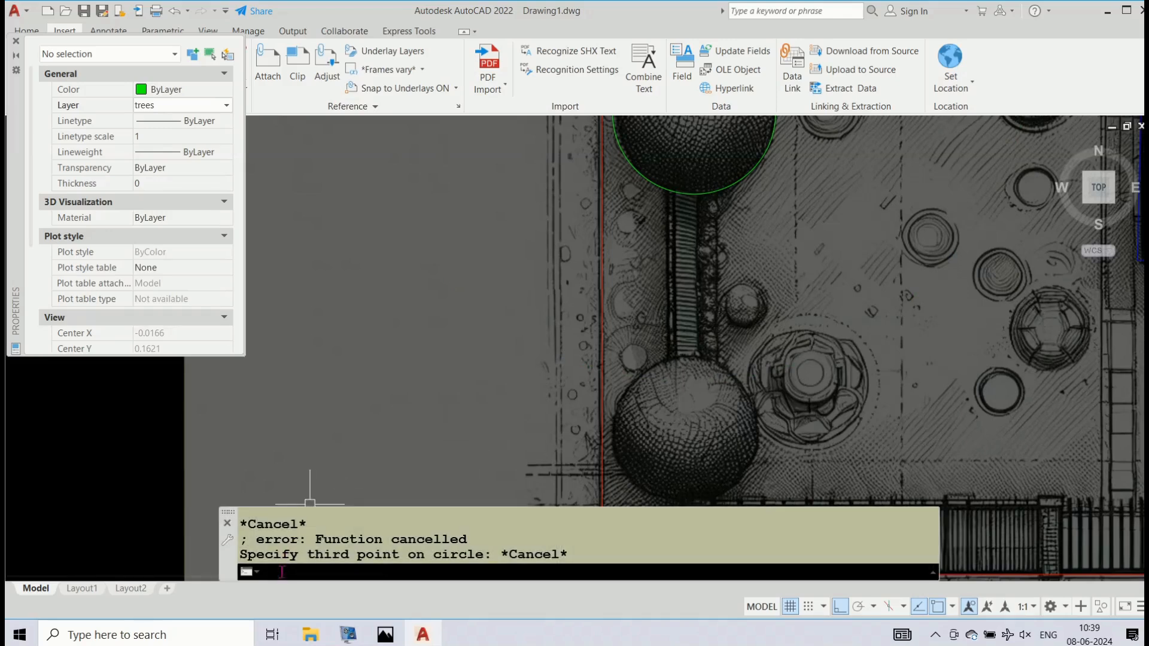
pyautogui.press('Up')
pyautogui.press('Up')
pyautogui.press('Up')
pyautogui.press('Down')
pyautogui.press('Return')
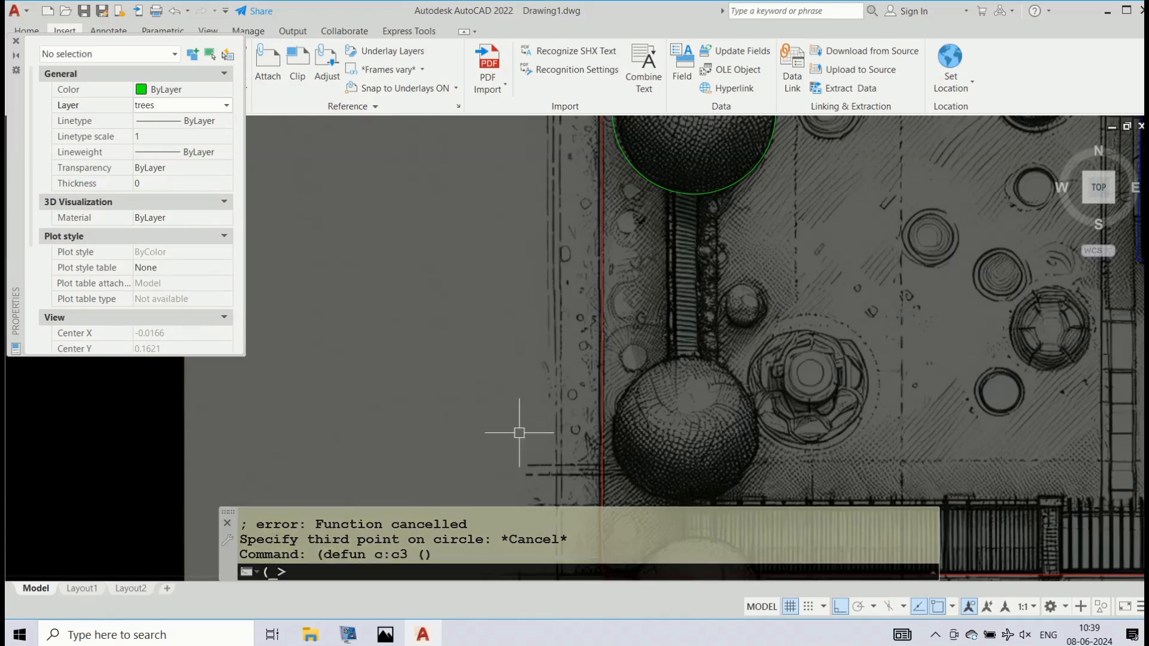
pyautogui.write('(command "circle" "3p" (getpoint) (getpoint) (getpoint))')
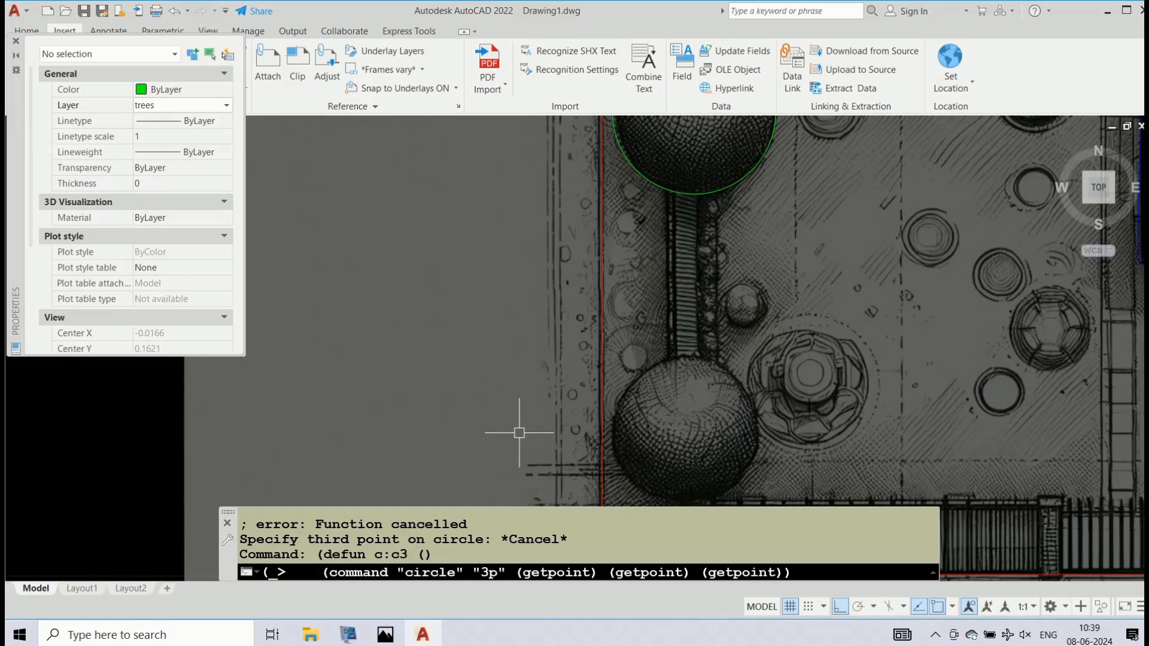
pyautogui.press('BackSpace')
pyautogui.press('BackSpace')
pyautogui.press('BackSpace')
pyautogui.press('BackSpace')
pyautogui.press('BackSpace')
pyautogui.press('BackSpace')
pyautogui.press('BackSpace')
pyautogui.press('BackSpace')
pyautogui.press('BackSpace')
pyautogui.press('BackSpace')
pyautogui.press('BackSpace')
pyautogui.press('BackSpace')
pyautogui.press('BackSpace')
pyautogui.press('BackSpace')
pyautogui.press('BackSpace')
pyautogui.press('BackSpace')
pyautogui.press('BackSpace')
pyautogui.press('BackSpace')
pyautogui.press('BackSpace')
pyautogui.press('BackSpace')
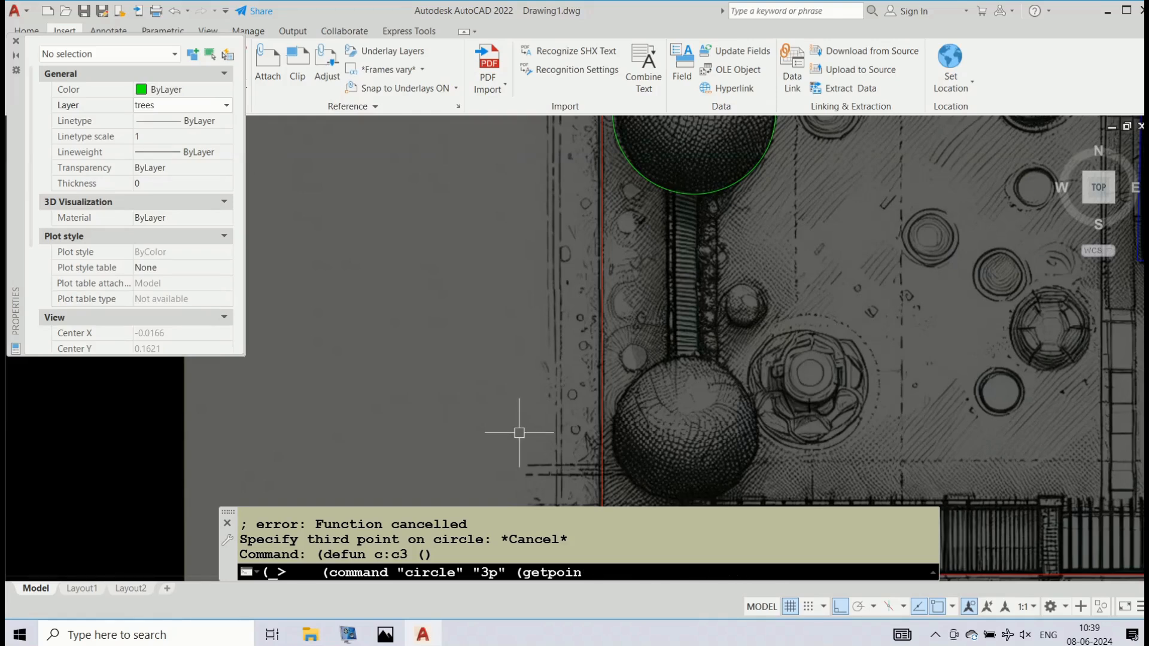
pyautogui.write('t "First Point')
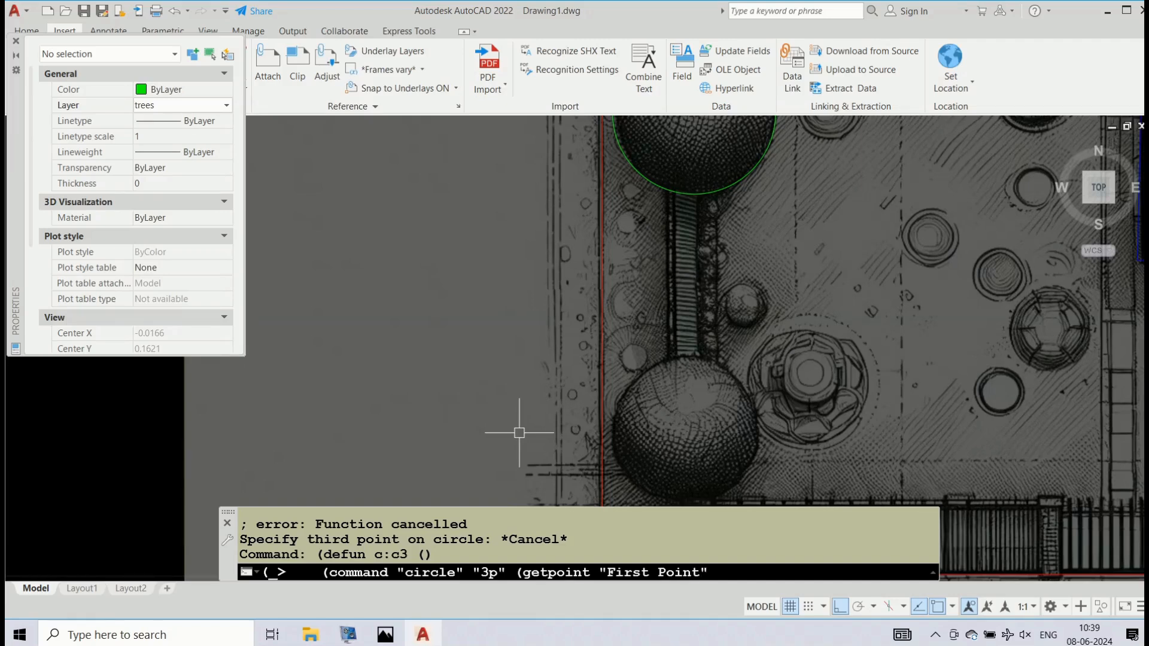
pyautogui.write('")')
pyautogui.write('(getpoint "second')
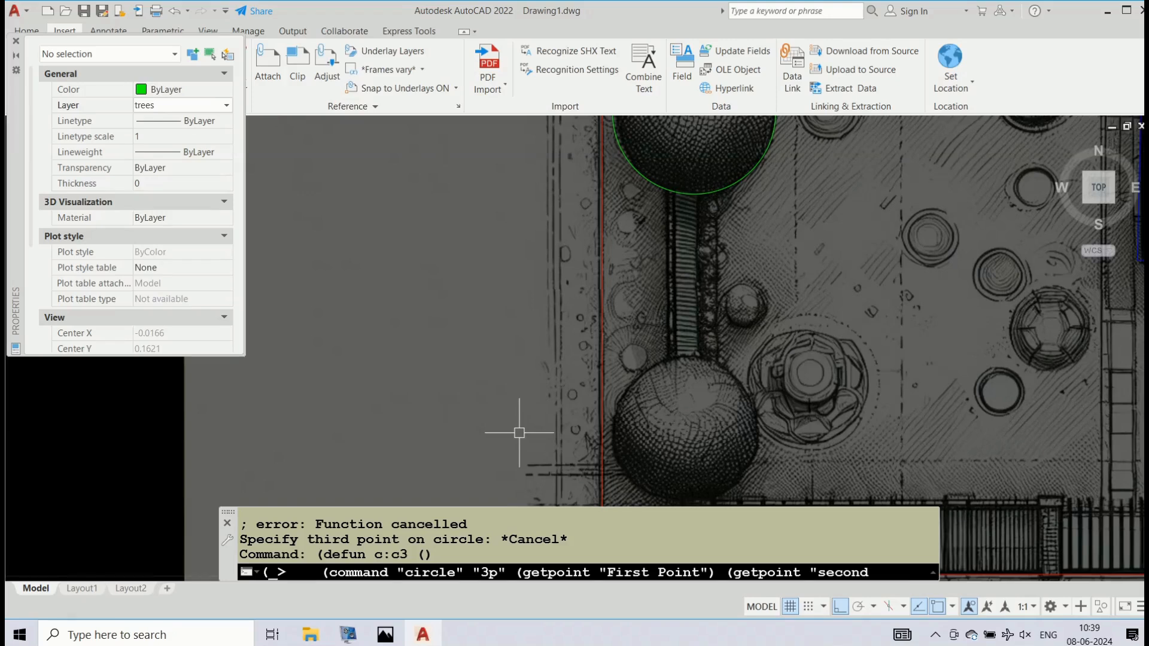
pyautogui.write(' point"')
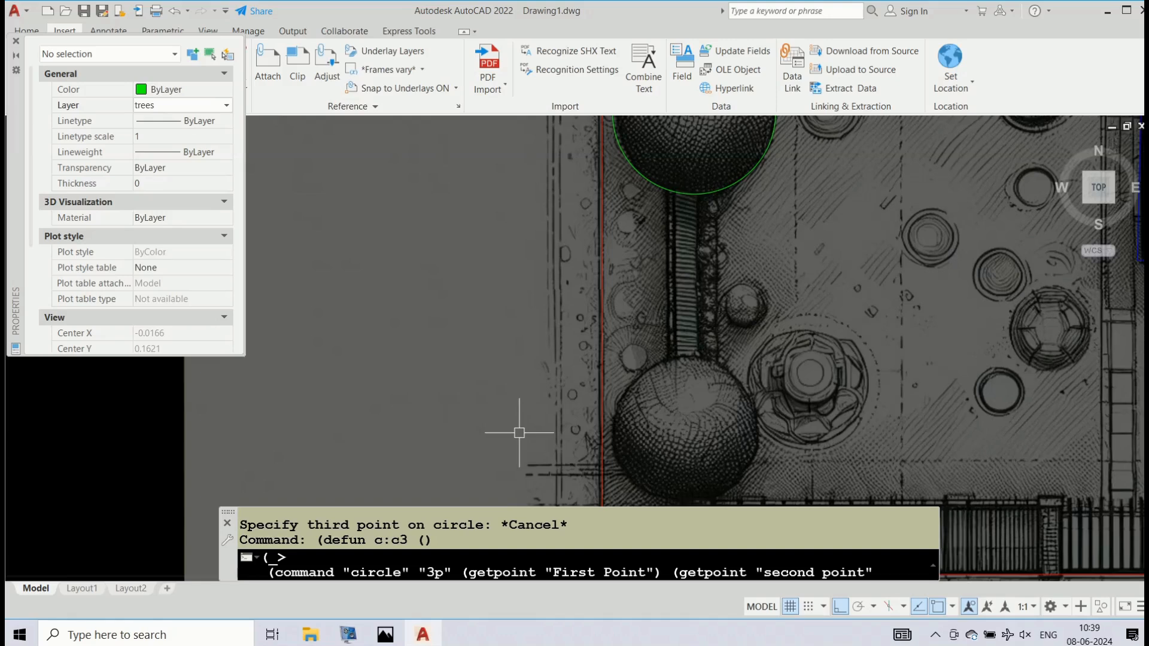
pyautogui.write(' (')
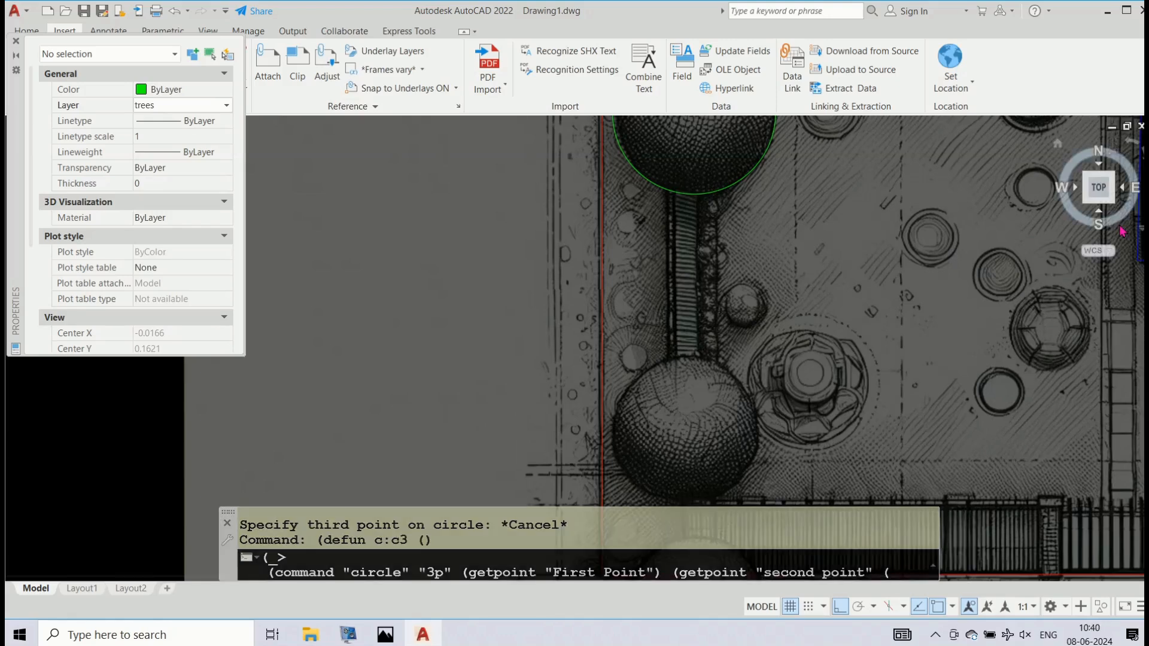
pyautogui.write('getpoin')
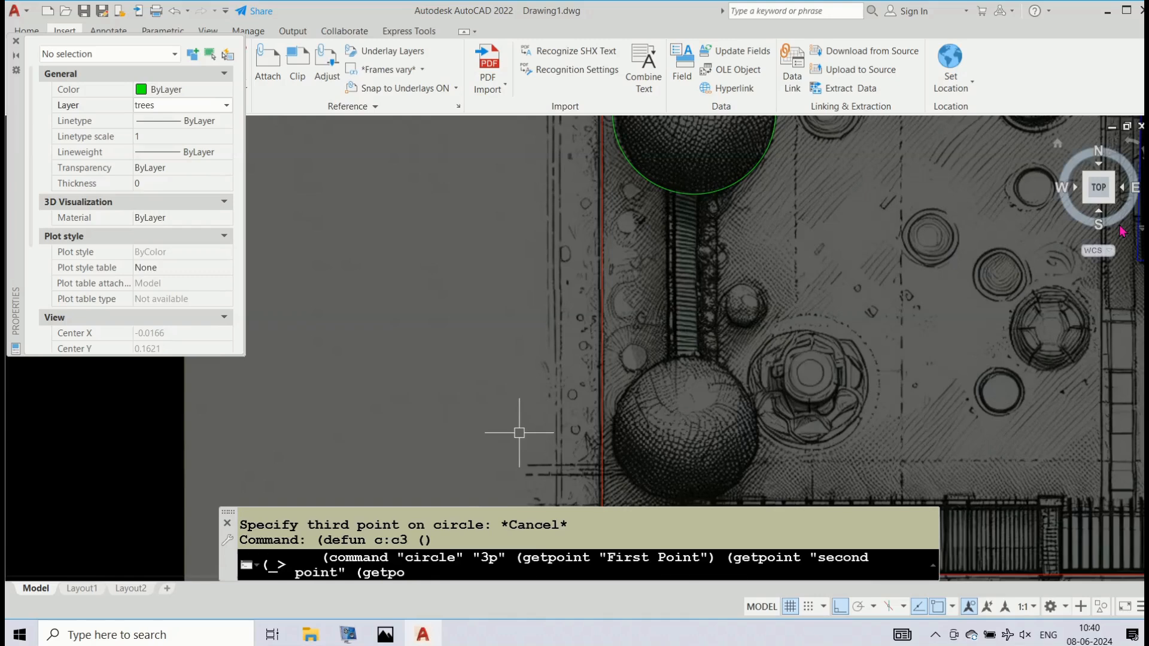
pyautogui.write('t "Third Point')
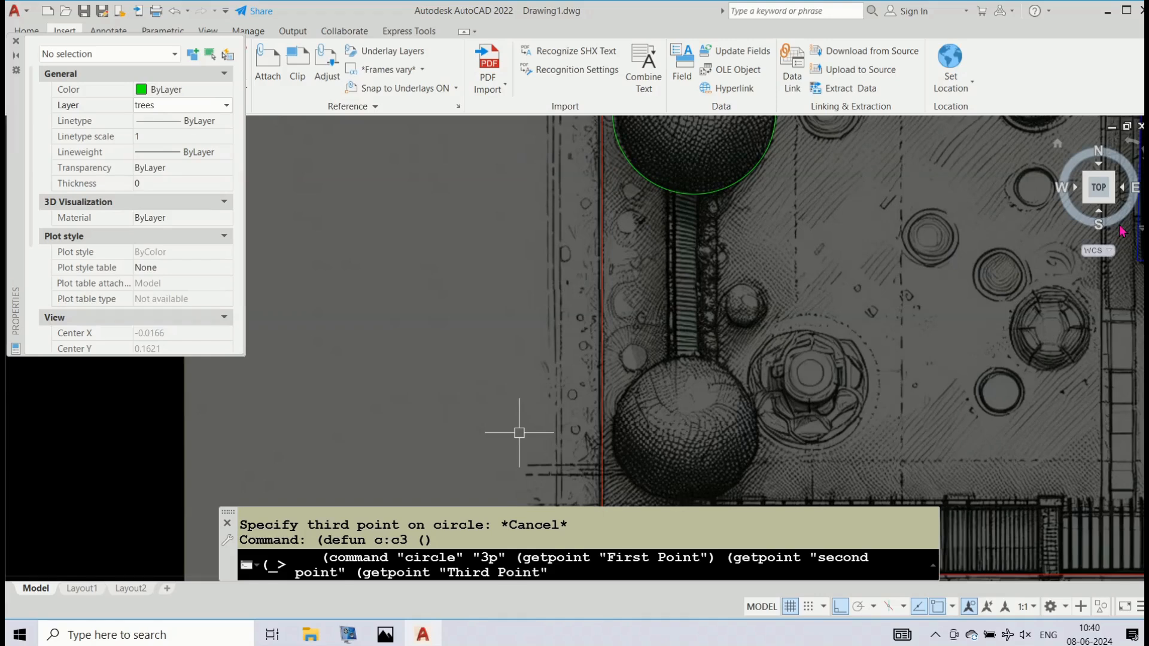
pyautogui.write('"))')
pyautogui.press('Return')
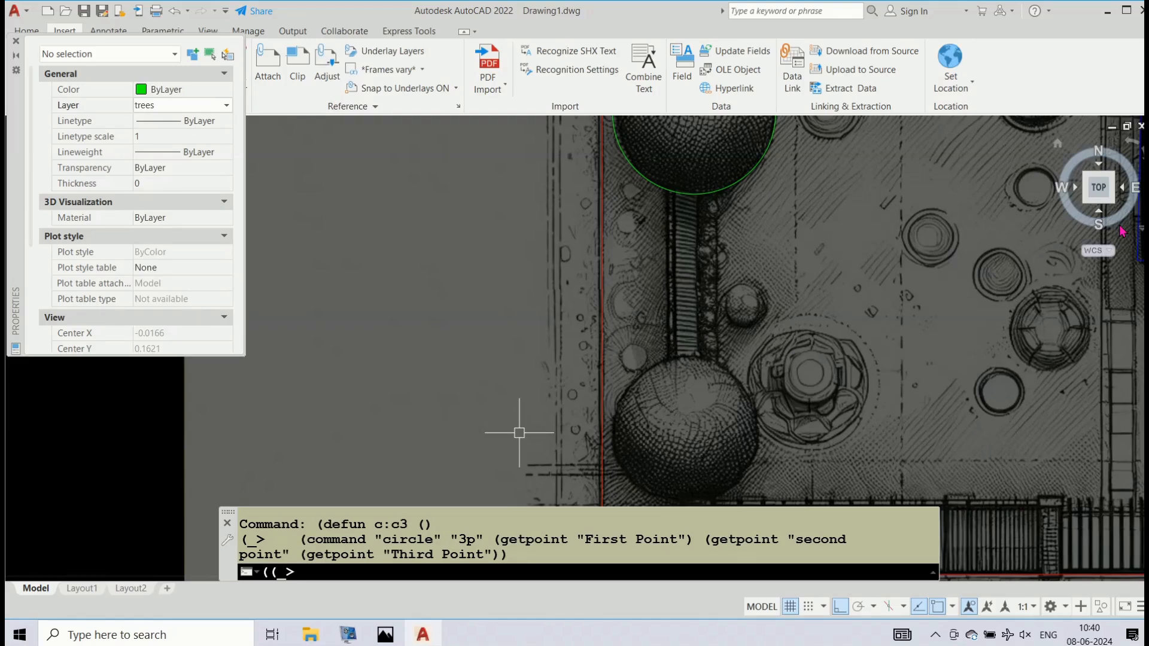
pyautogui.press('Escape')
pyautogui.press('Escape')
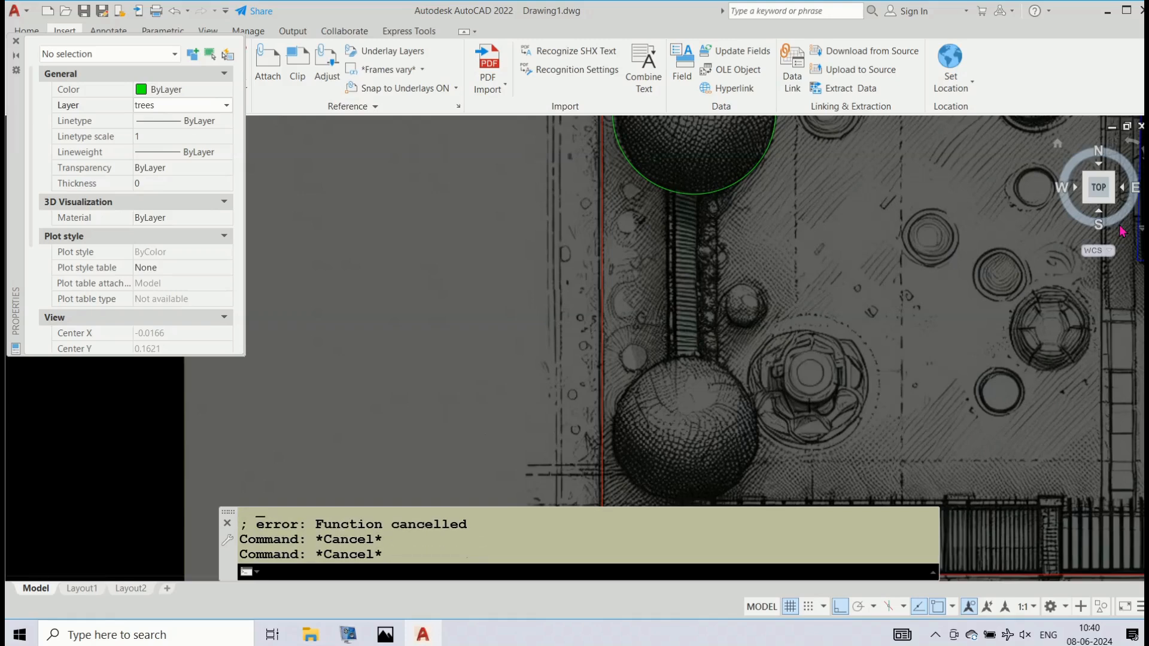
# - Restart the definition with (defun c:c3 () and begin its body with (command "circle" "3p" (getpoint "1st point")
pyautogui.write('(defun c:c3 ()')
pyautogui.press('Return')
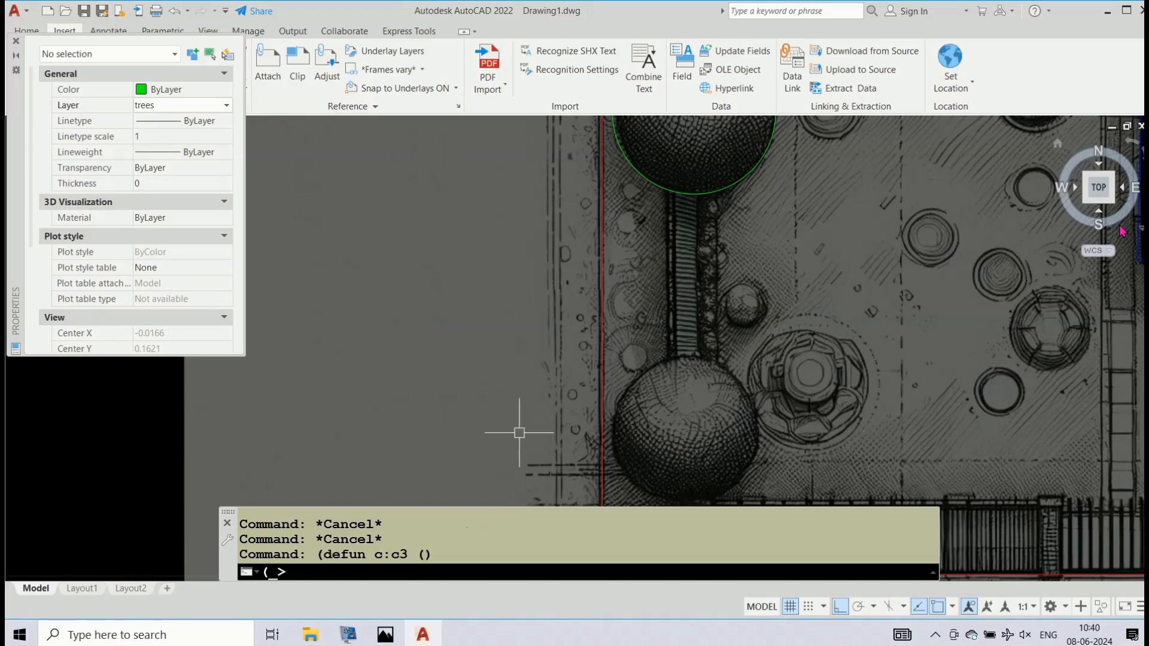
pyautogui.write('(command  "circle')
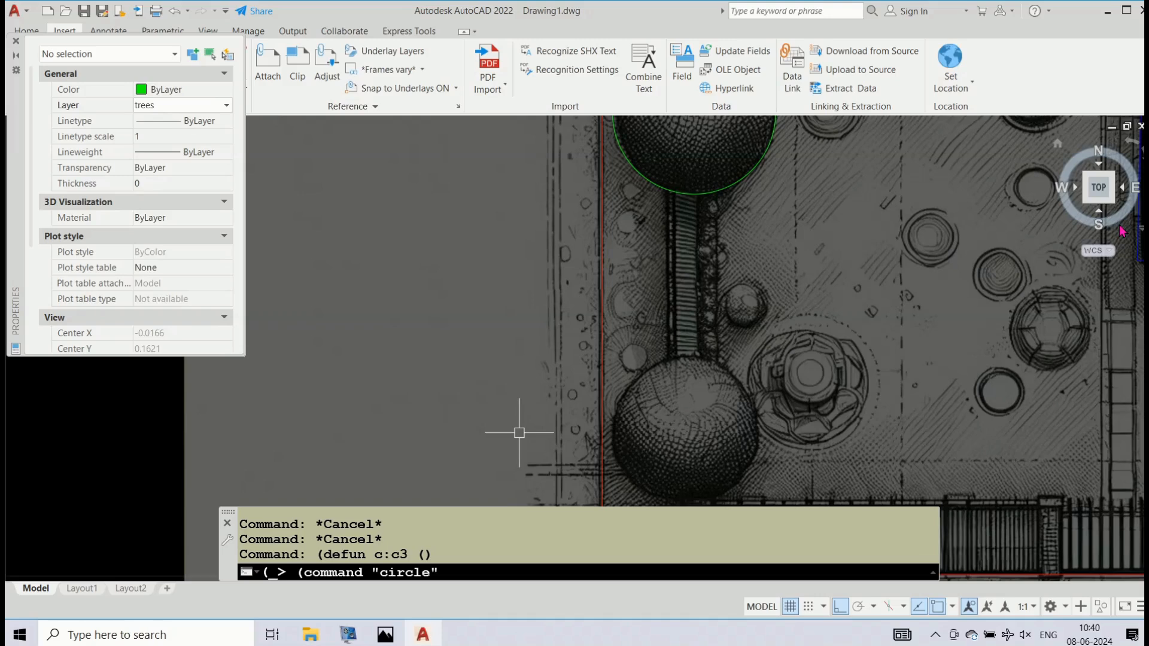
pyautogui.write('" "3p" (getpoint "1')
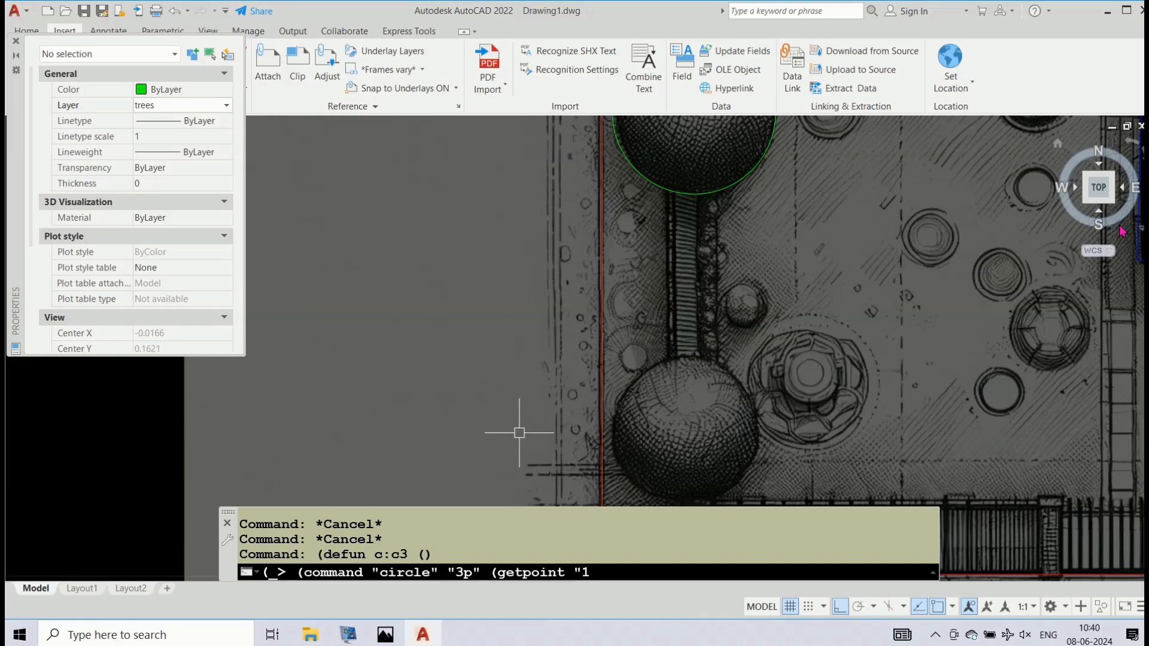
pyautogui.write('st point')
pyautogui.write('")')
# - Add (getpoint "2nd point") and (getpoint "3rd point") to the circle call, and close both the call and the c:c3 definition
pyautogui.write(' (getp')
pyautogui.write('oint')
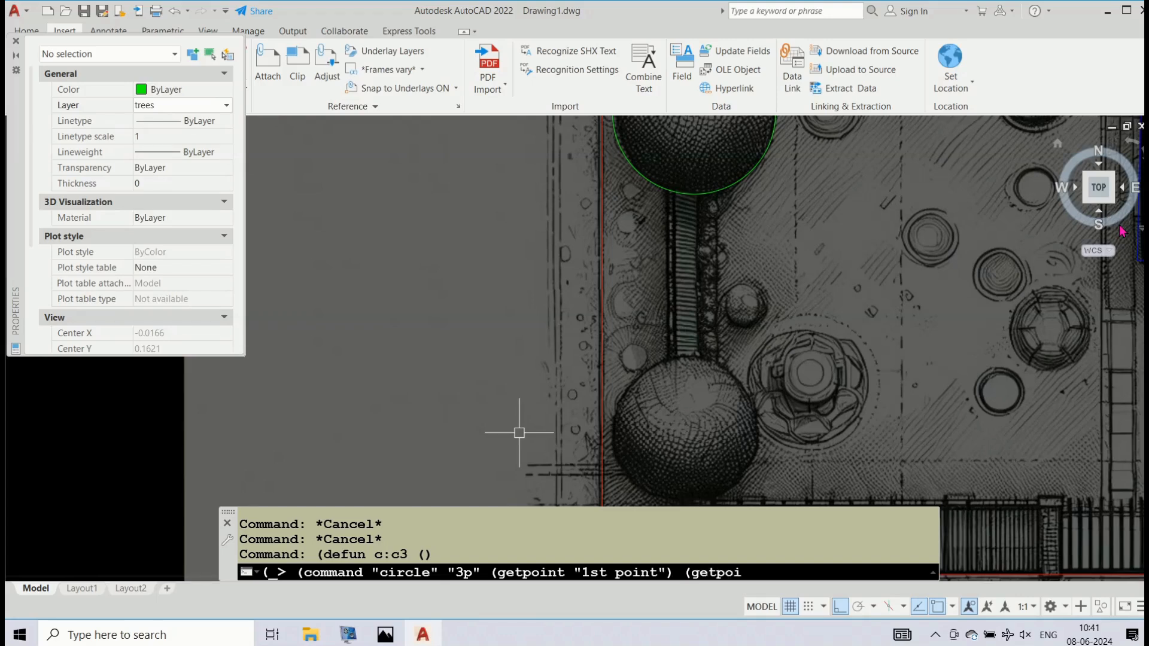
pyautogui.write(' "2nd point") (get')
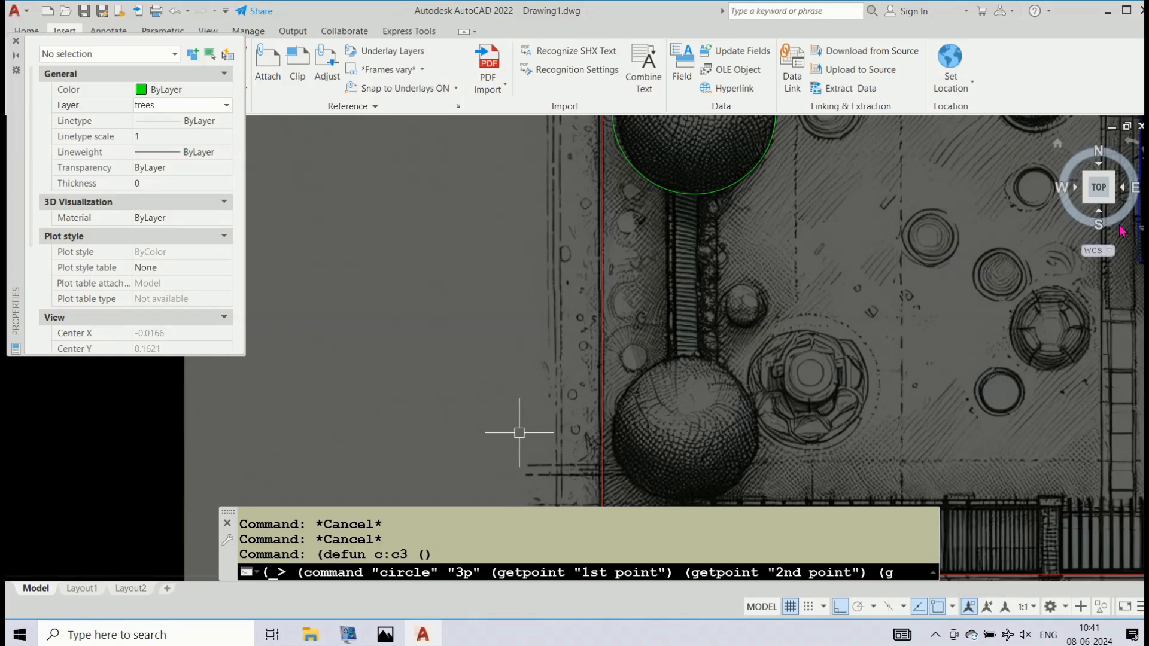
pyautogui.write('point')
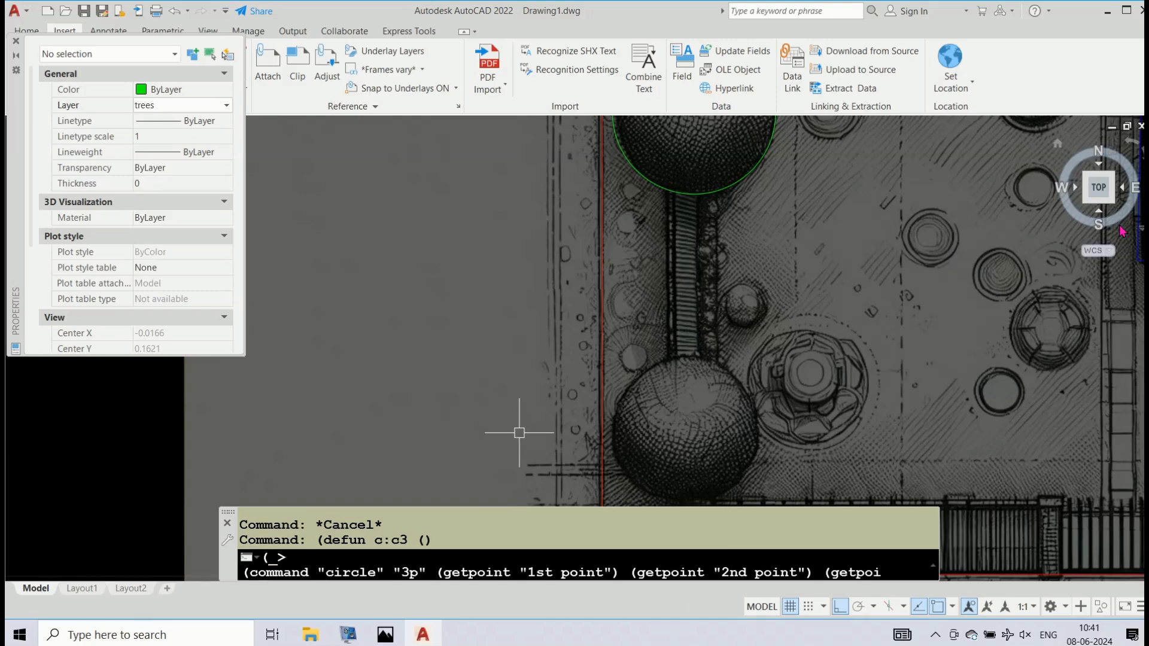
pyautogui.write(' "3rd')
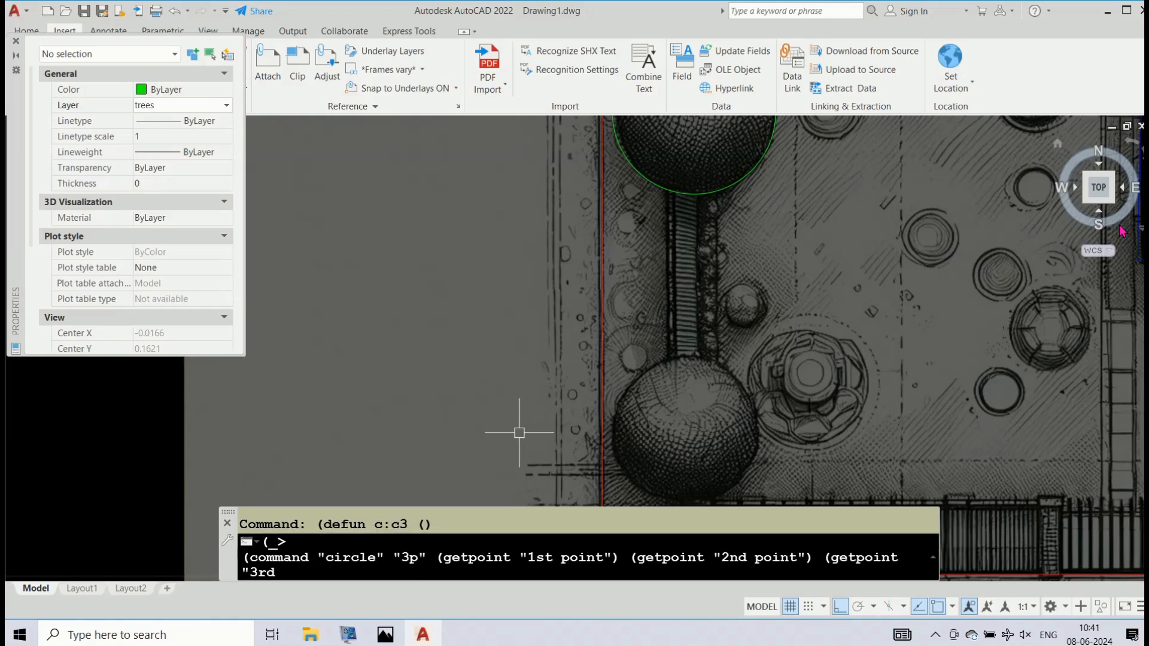
pyautogui.write(' point")')
pyautogui.press('Return')
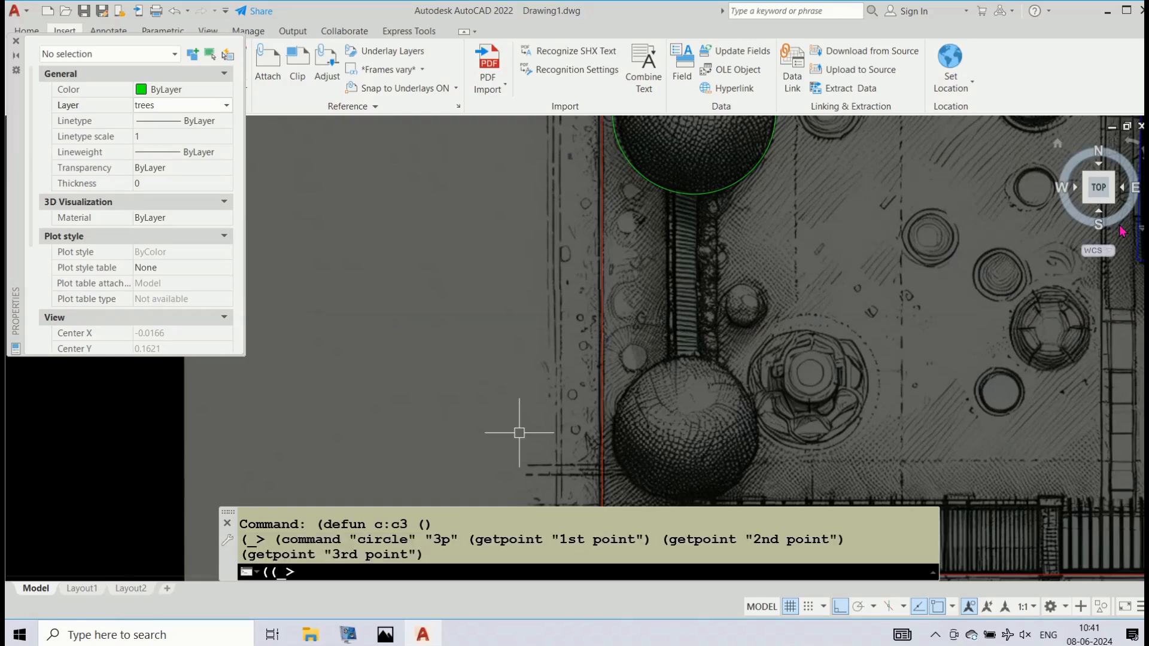
pyautogui.write(')')
pyautogui.press('Return')
pyautogui.write(')')
pyautogui.press('Return')
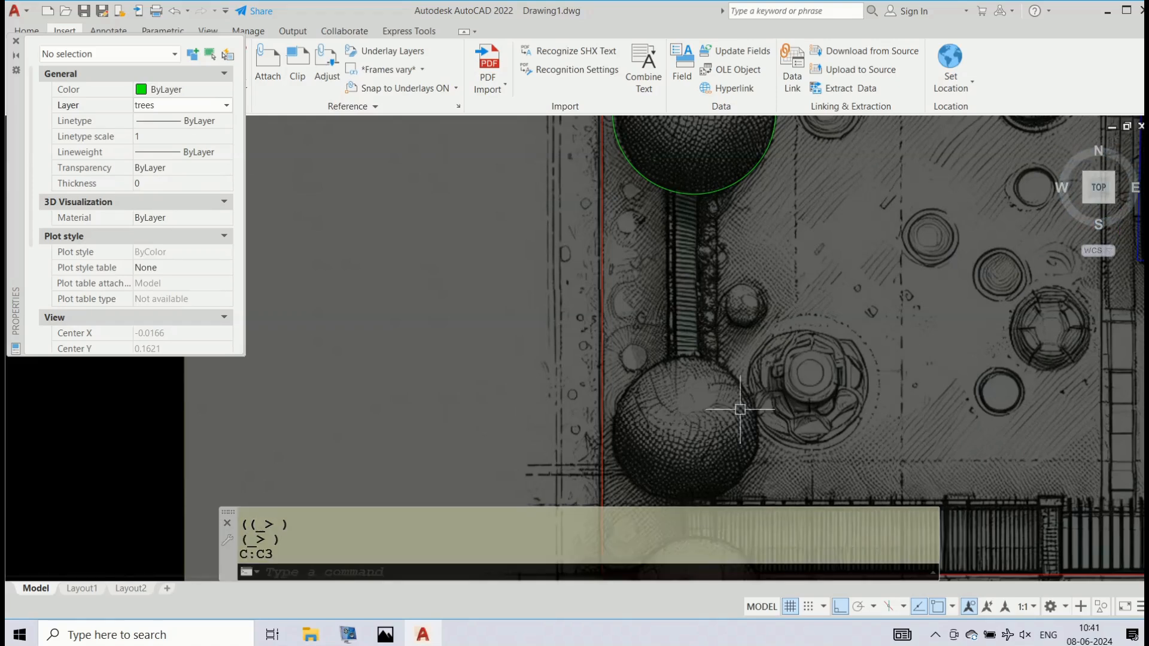
# - Try the redefined c3 command on the large lower-left tree, and undo the resulting circle
pyautogui.write('c3')
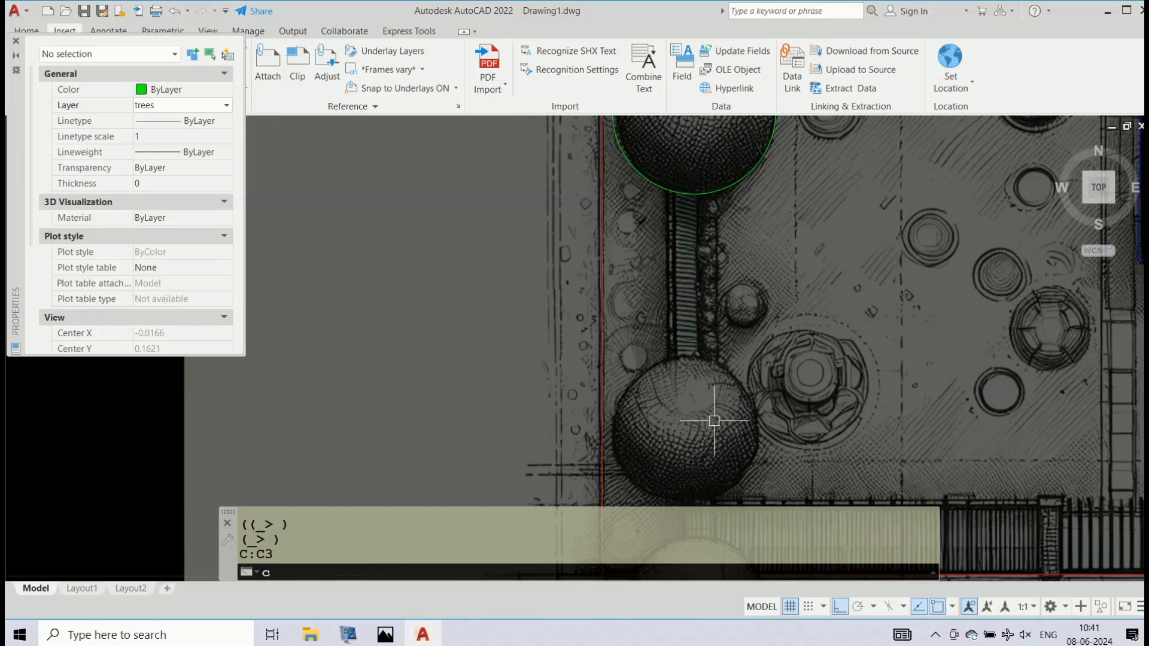
pyautogui.press('Return')
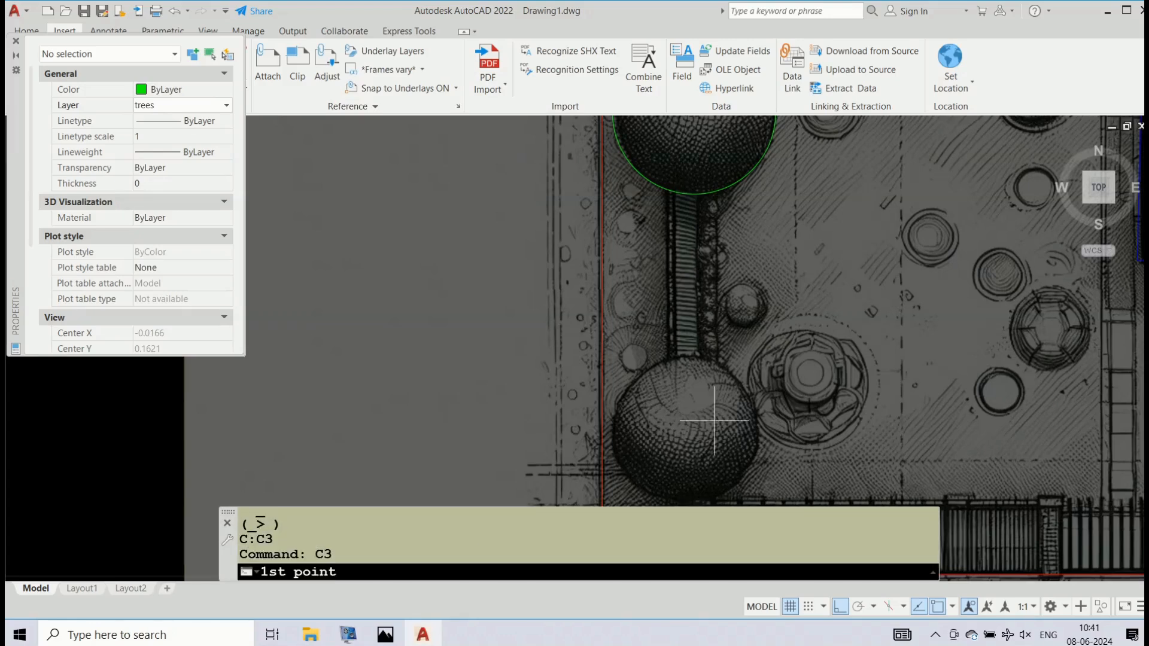
pyautogui.click(695, 356)
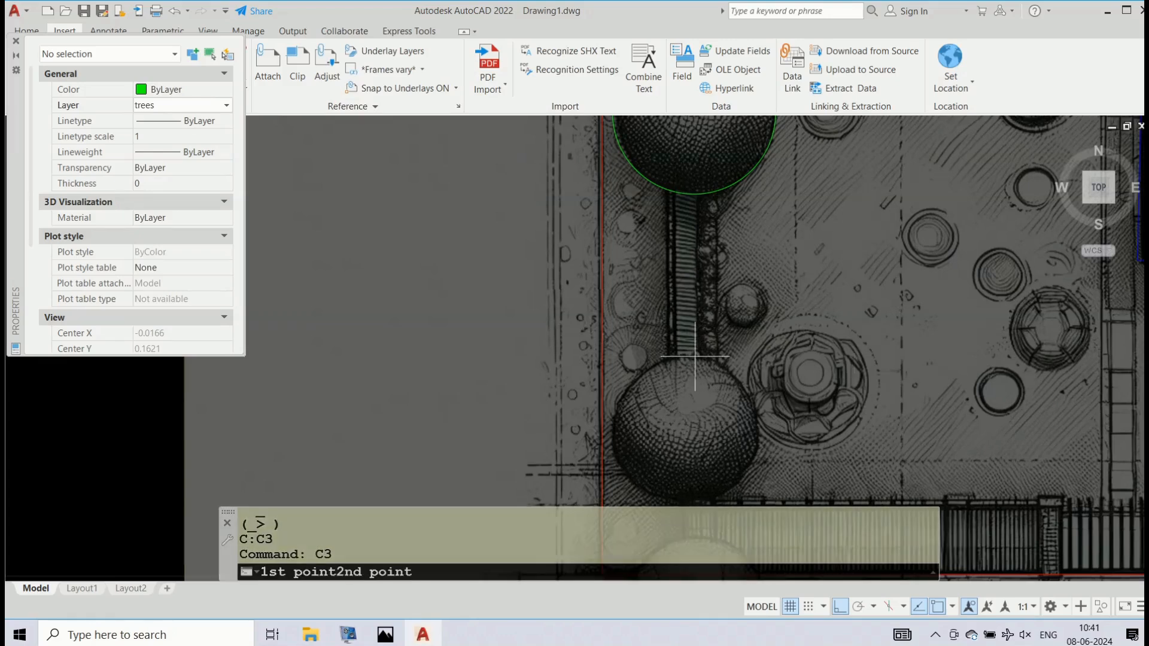
pyautogui.click(753, 463)
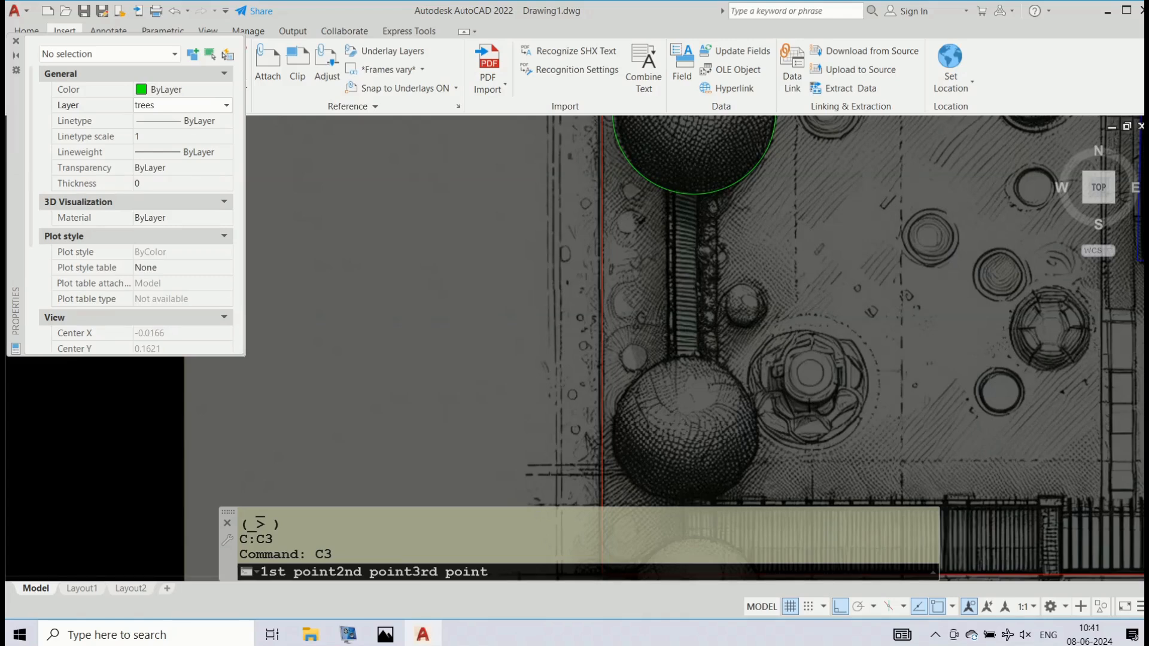
pyautogui.scroll(-3, 695, 347)
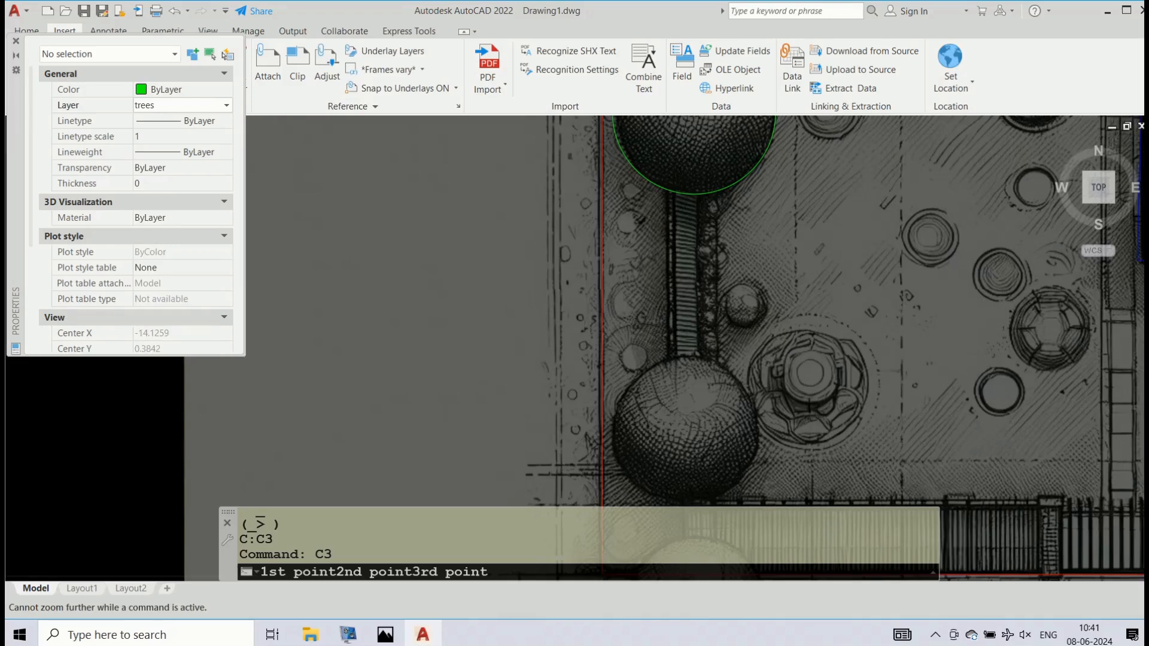
pyautogui.click(859, 370)
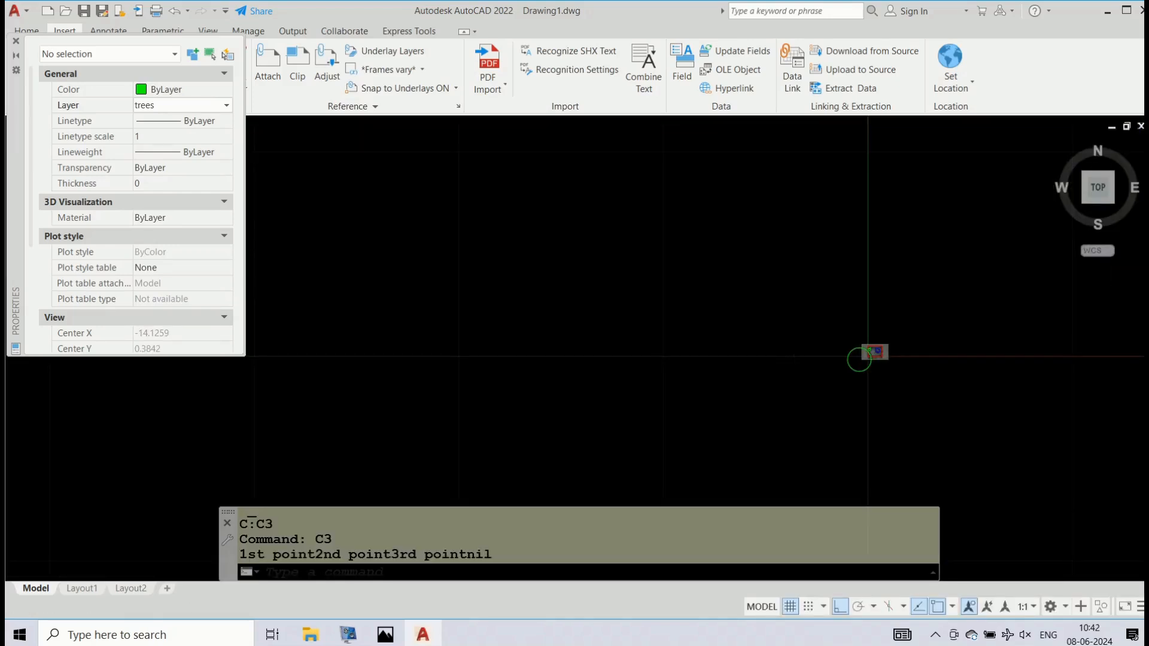
pyautogui.press('Escape')
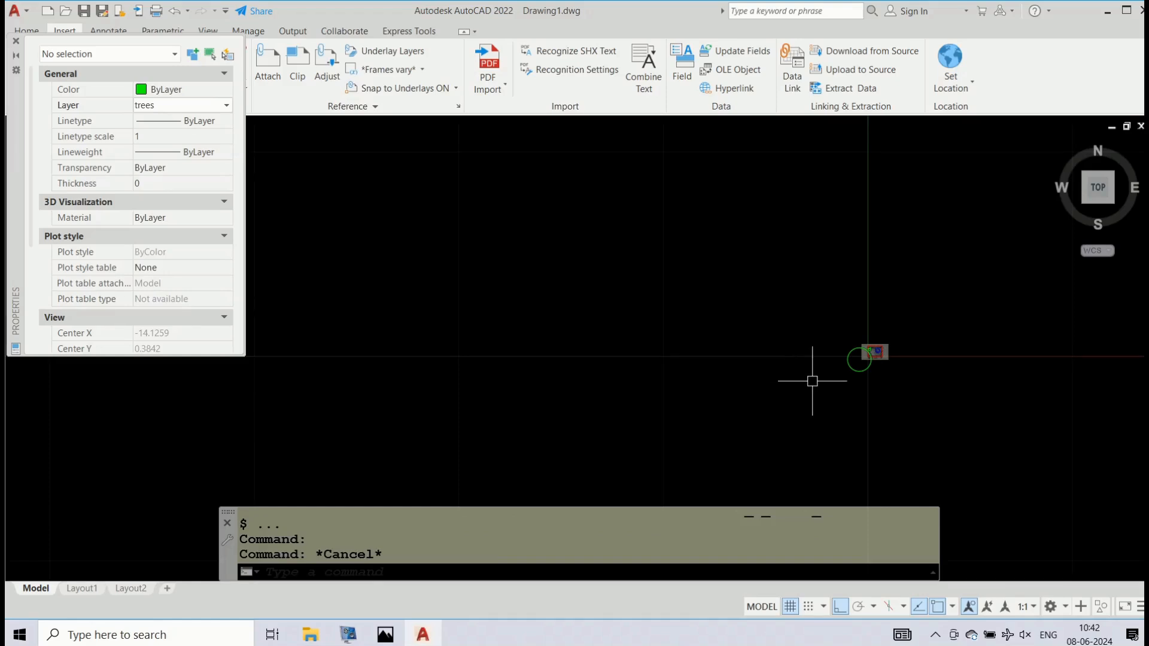
pyautogui.write('u')
pyautogui.press('Return')
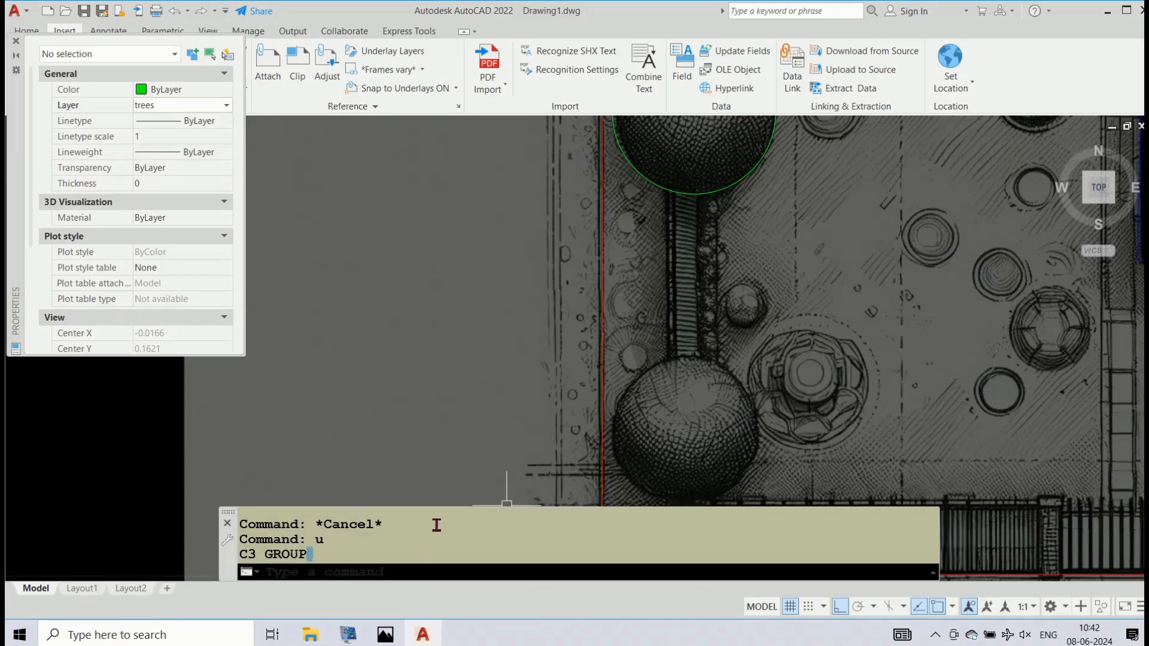
pyautogui.write('C3')
pyautogui.press('Return')
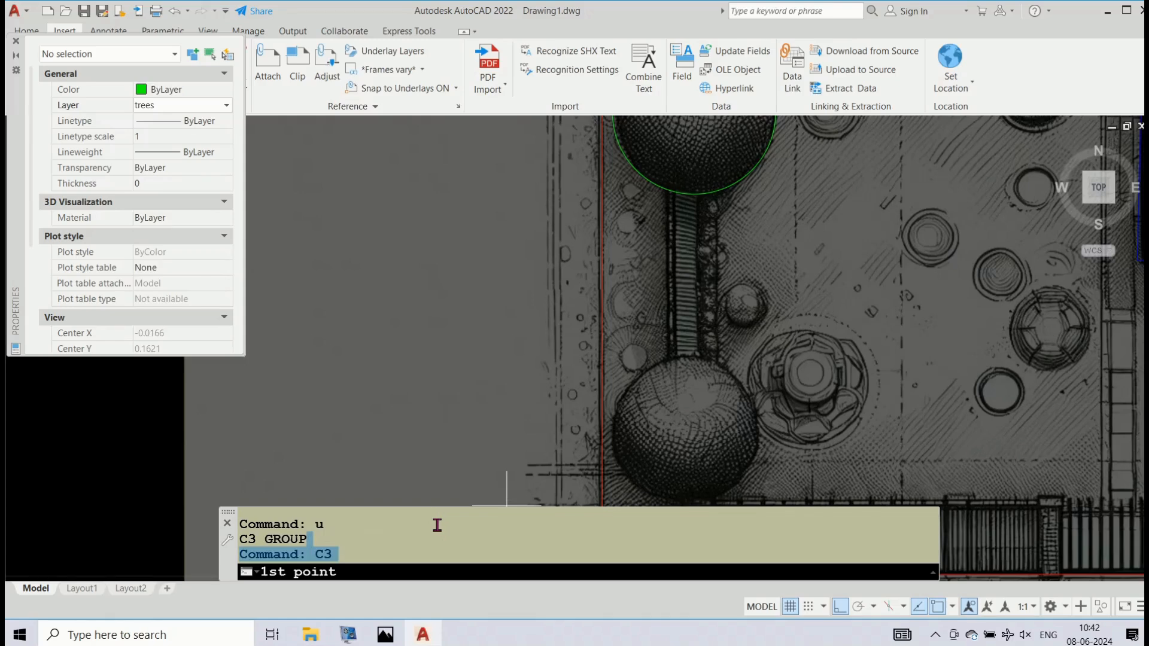
pyautogui.click(658, 366)
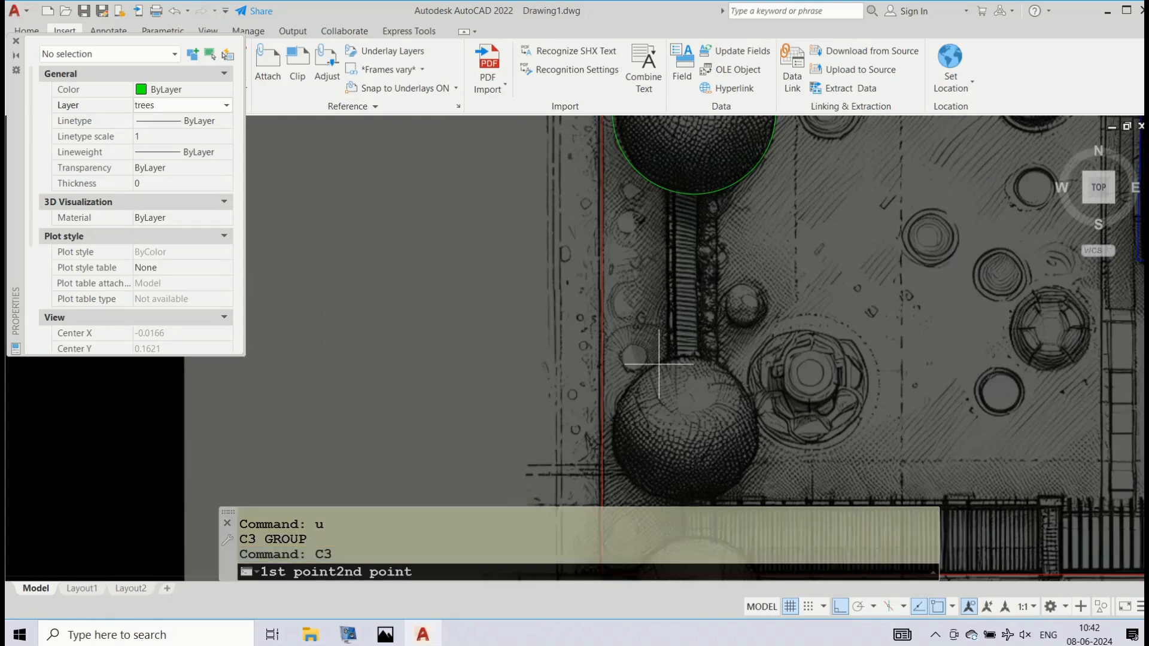
pyautogui.click(742, 382)
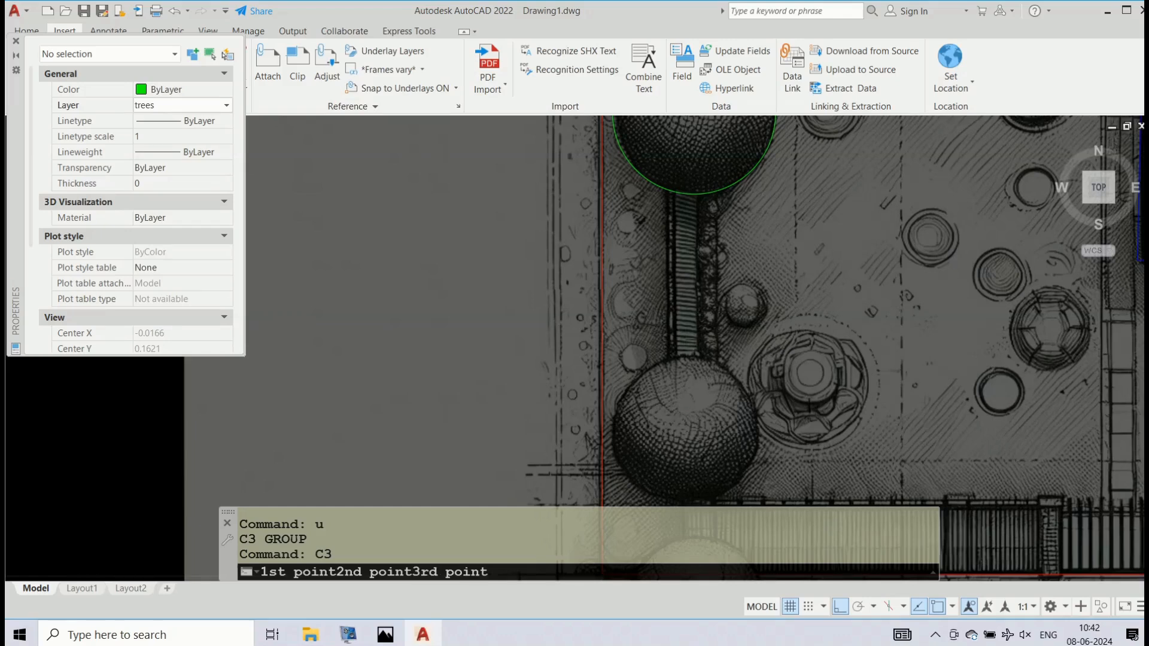
pyautogui.press('Escape')
pyautogui.press('Escape')
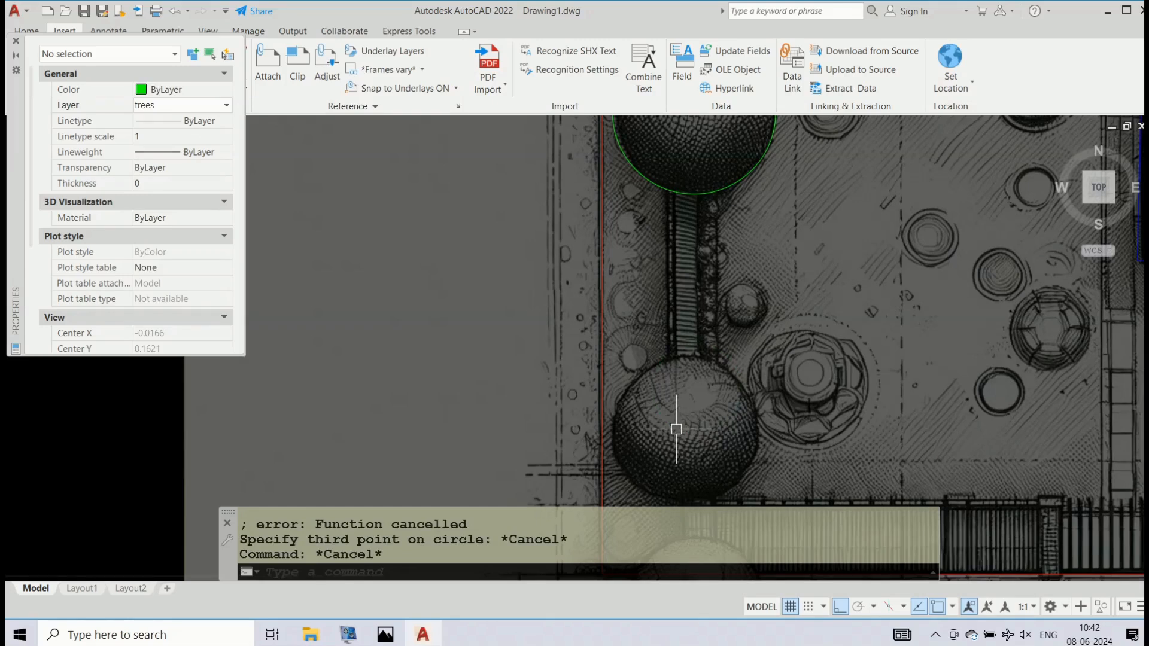
# - Turn off object snap and use c3 to draw a three-point circle of about 0.0466 radius on the large lower-left tree
pyautogui.press('F3')
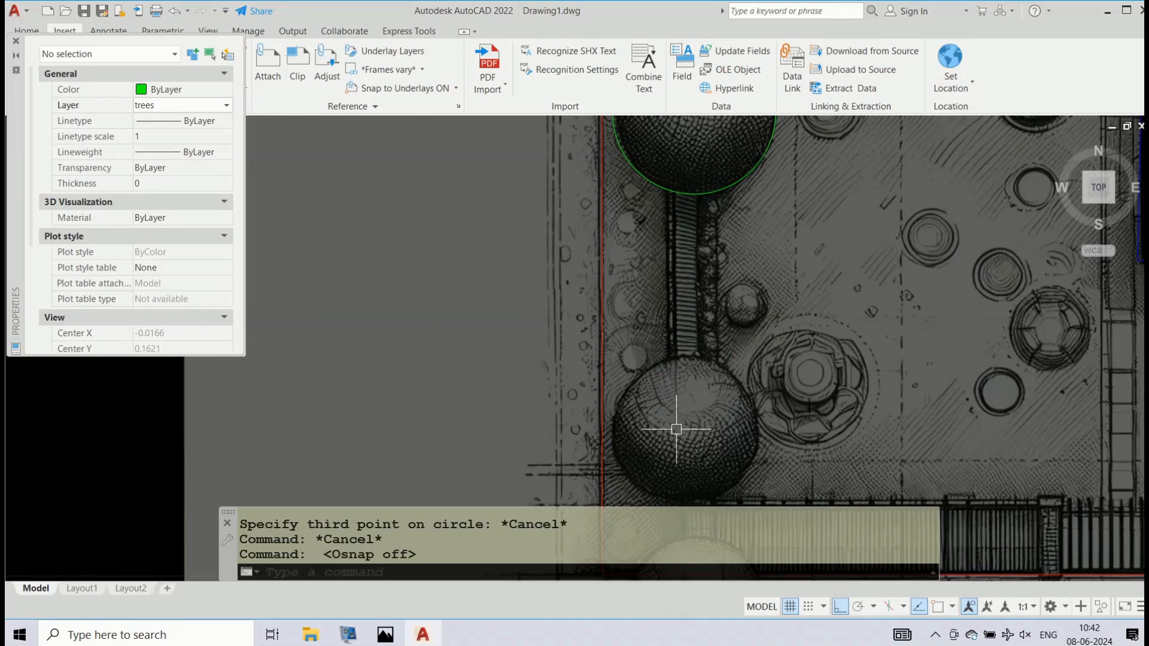
pyautogui.write('c3')
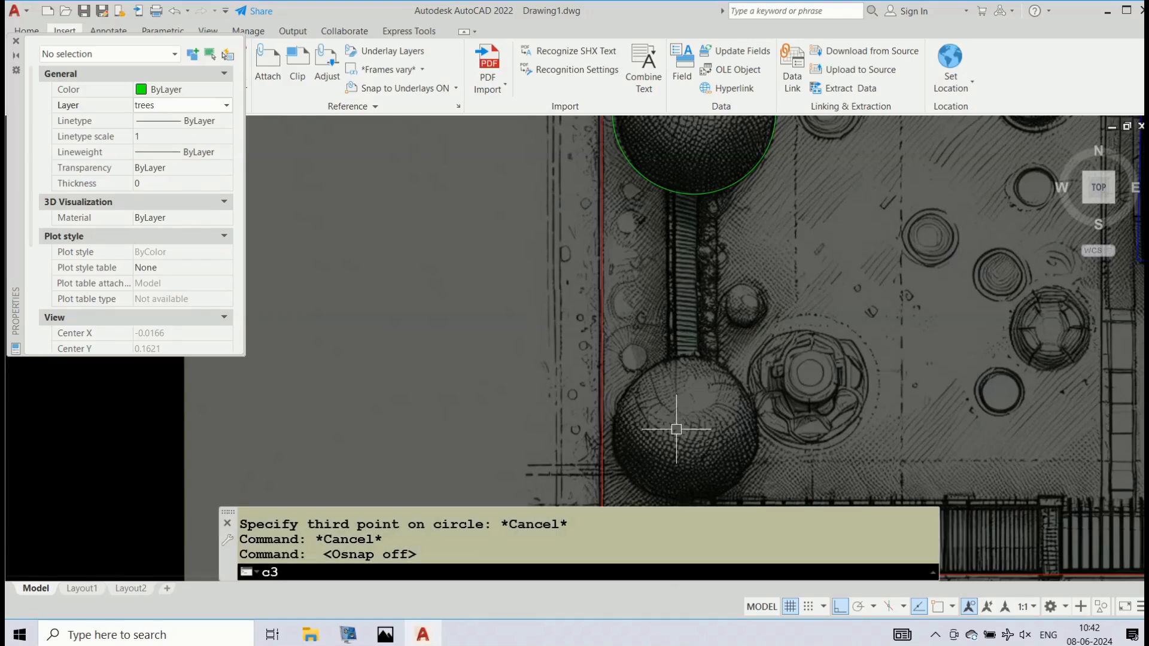
pyautogui.press('Return')
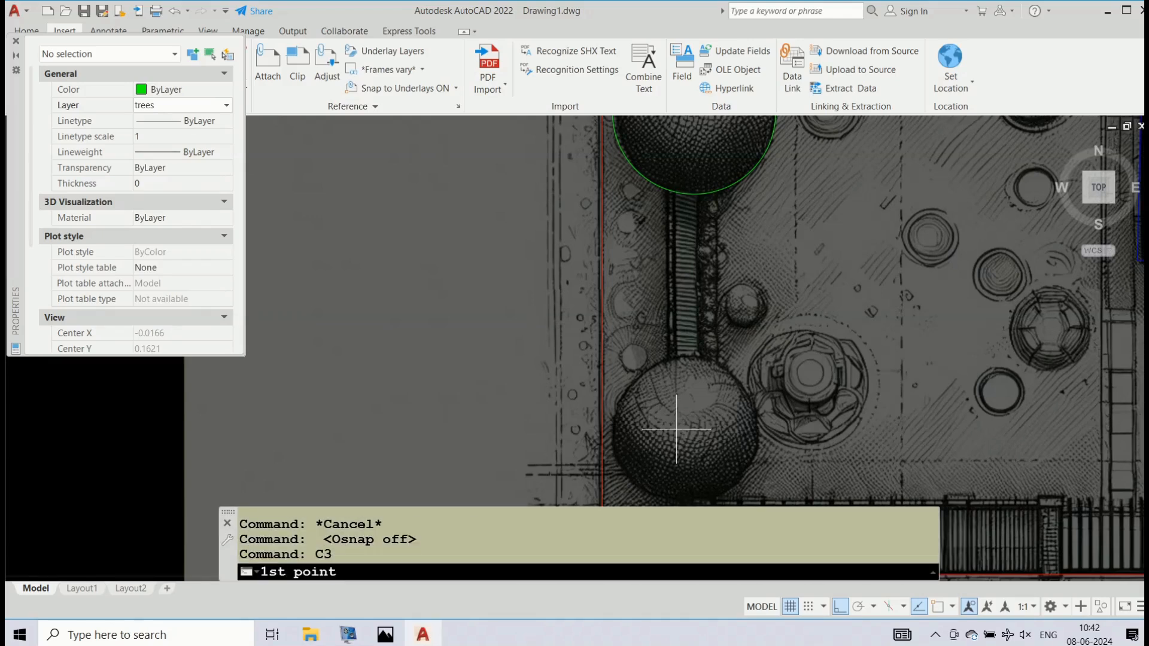
pyautogui.click(657, 364)
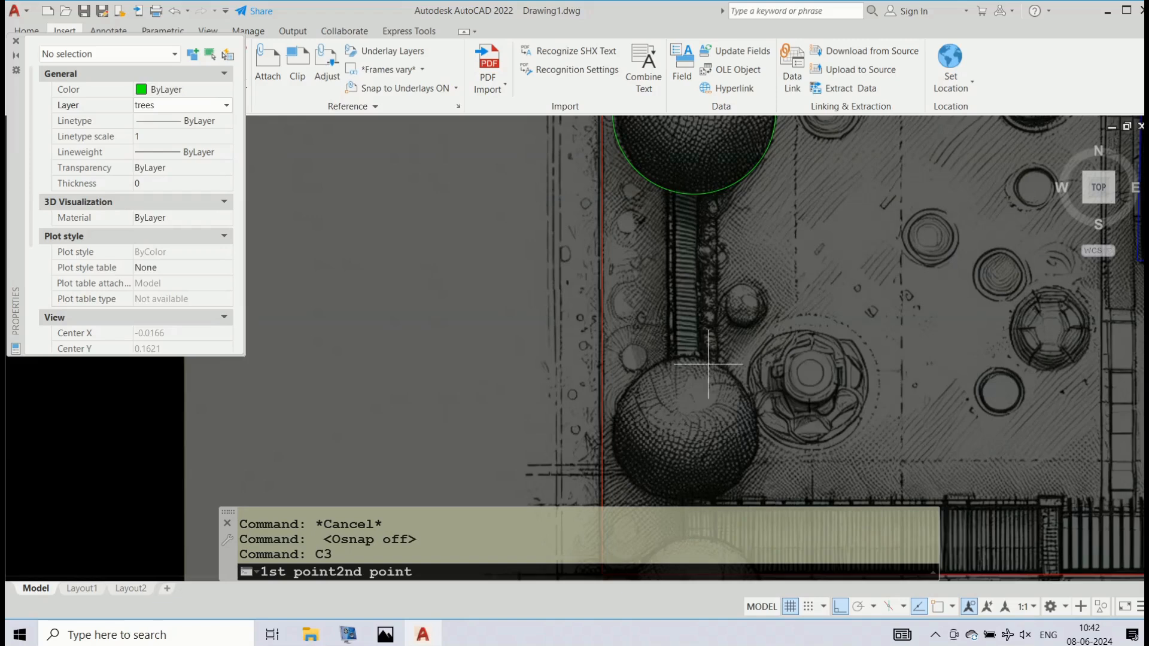
pyautogui.click(734, 378)
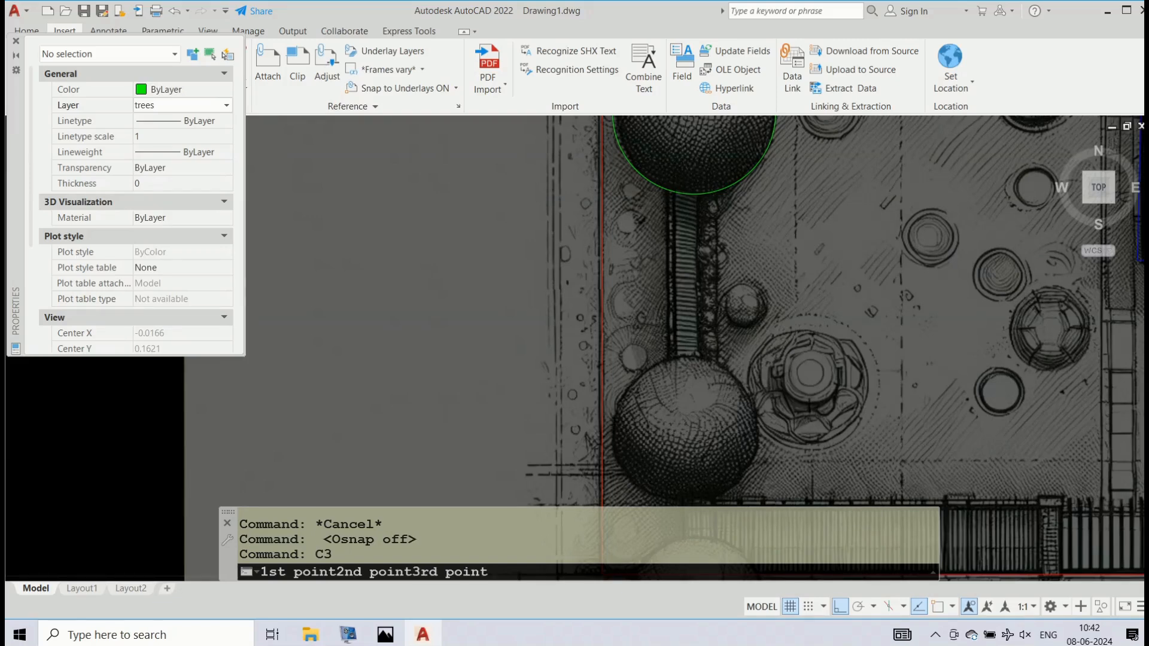
pyautogui.click(622, 428)
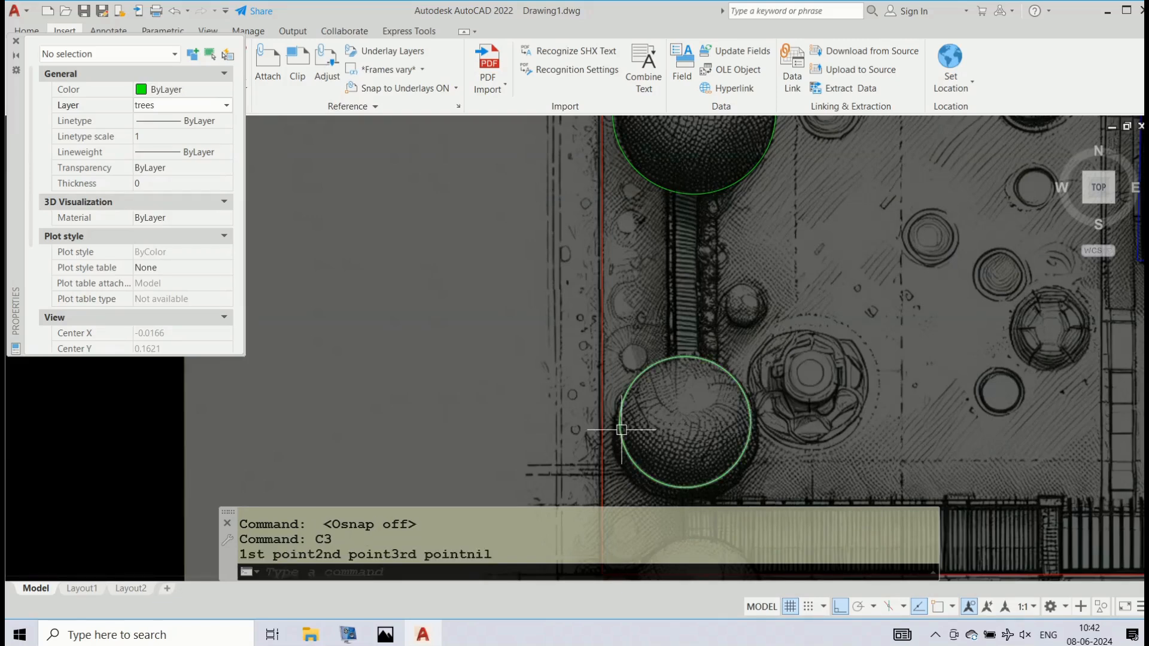
# - Enlarge the lower-left tree's circle to a radius of about 0.054 by stretching its bottom grip outward
pyautogui.click(650, 473)
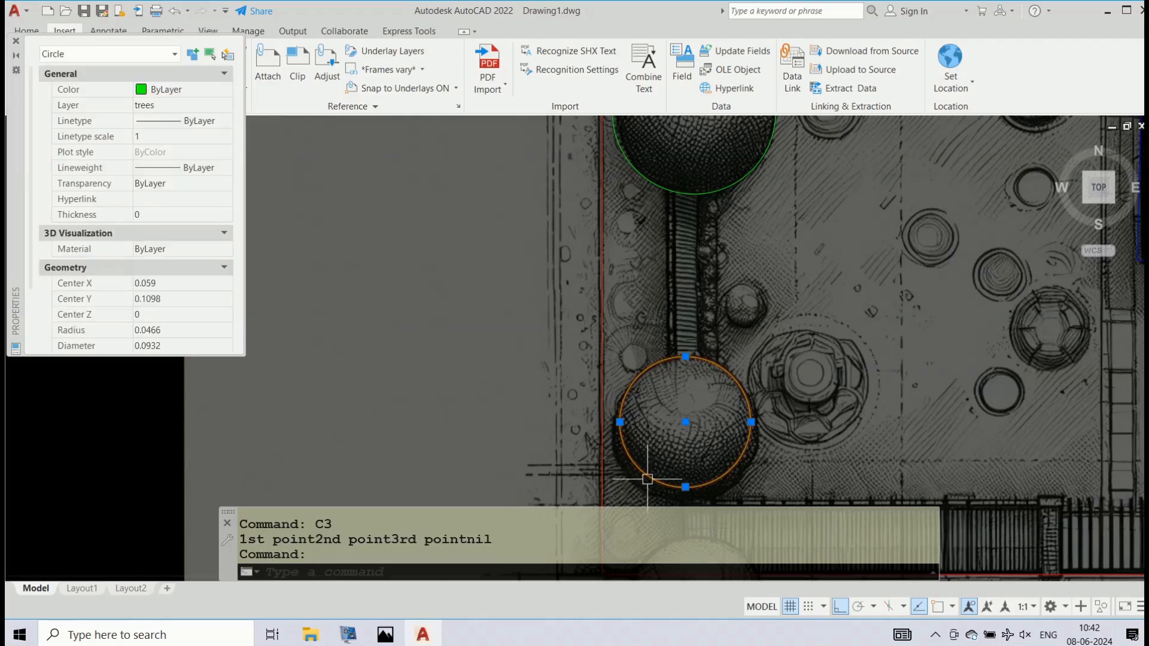
pyautogui.click(686, 487)
pyautogui.click(686, 498)
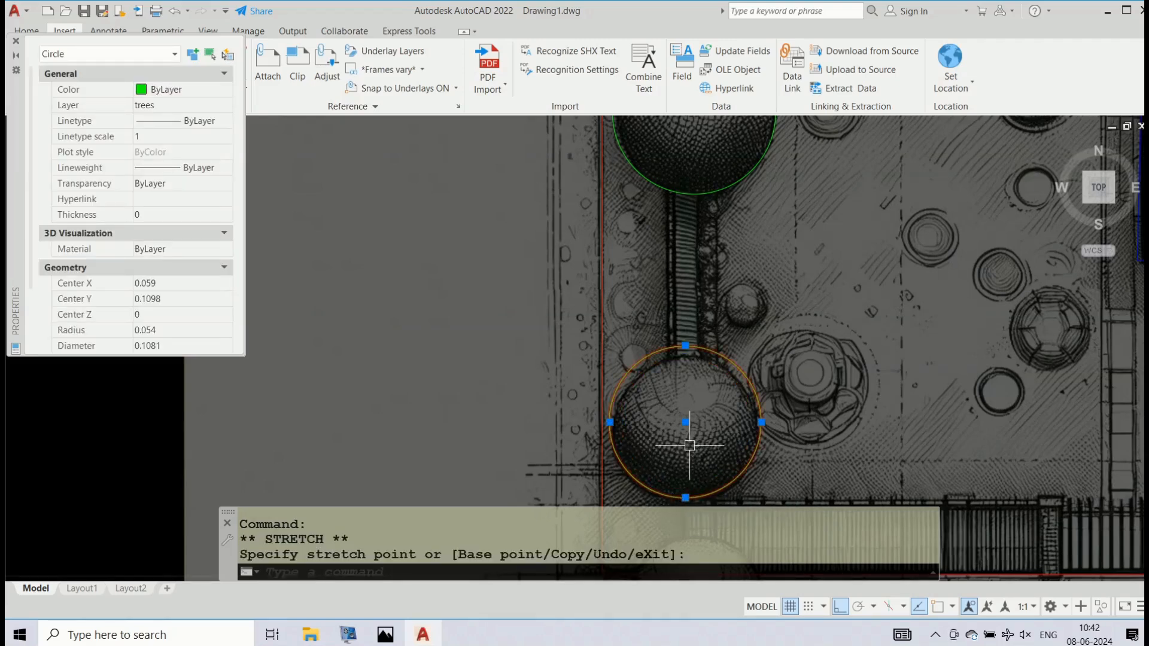
# - Move the enlarged circle slightly straight down so it fits over the large lower-left tree
pyautogui.write('M')
pyautogui.press('Return')
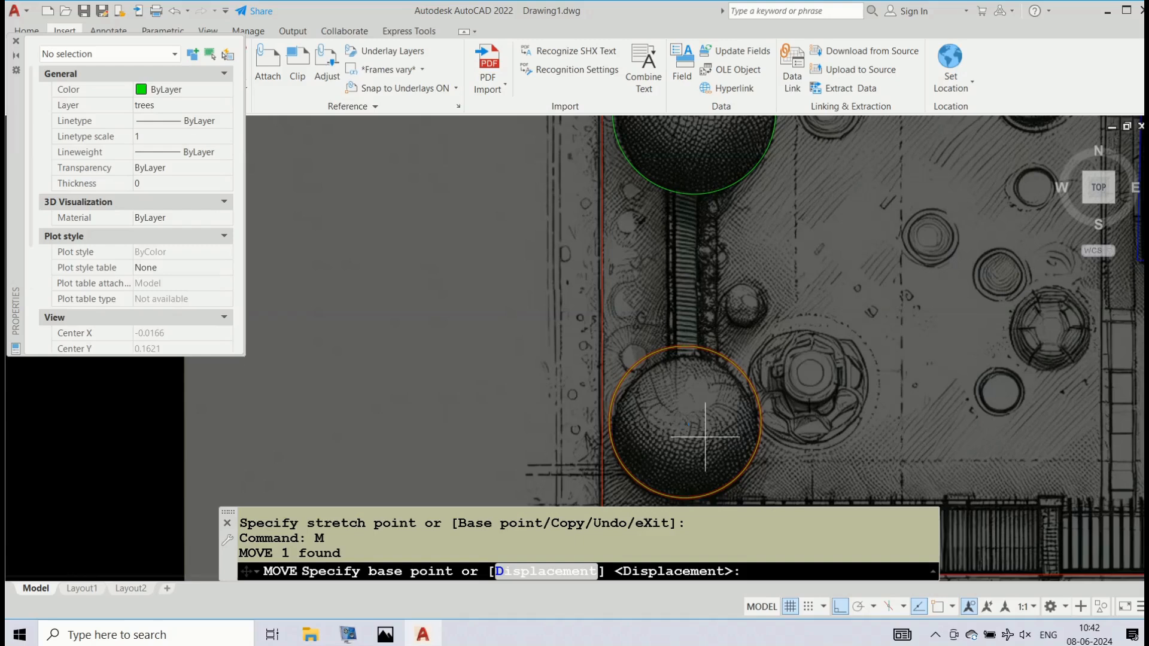
pyautogui.click(710, 373)
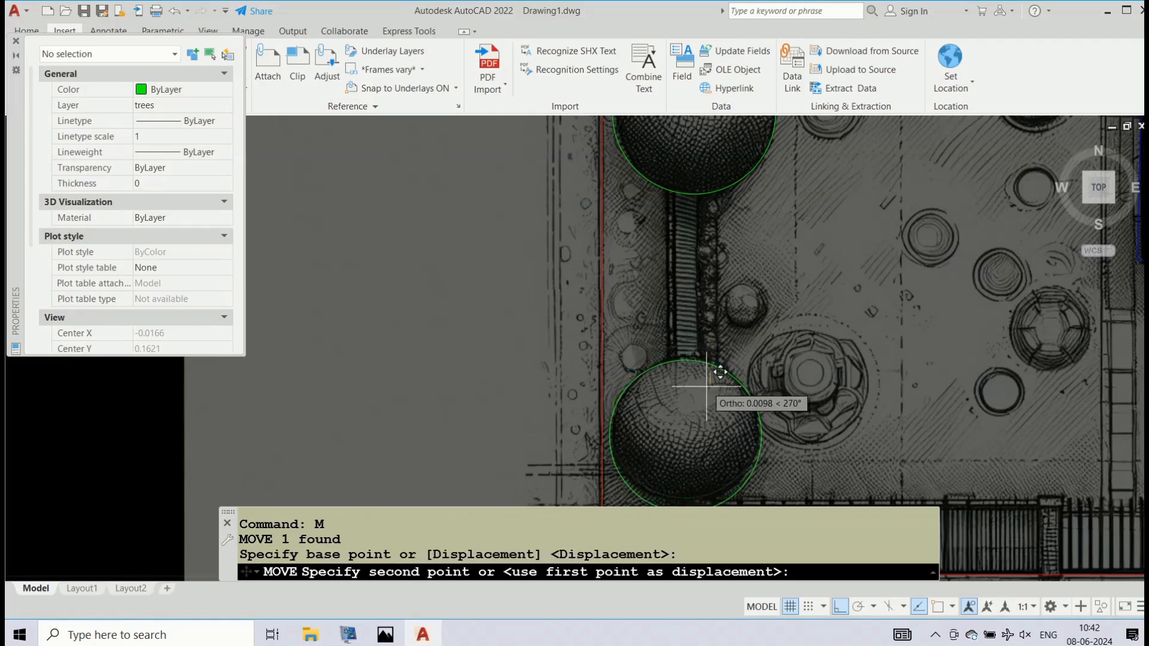
pyautogui.click(710, 382)
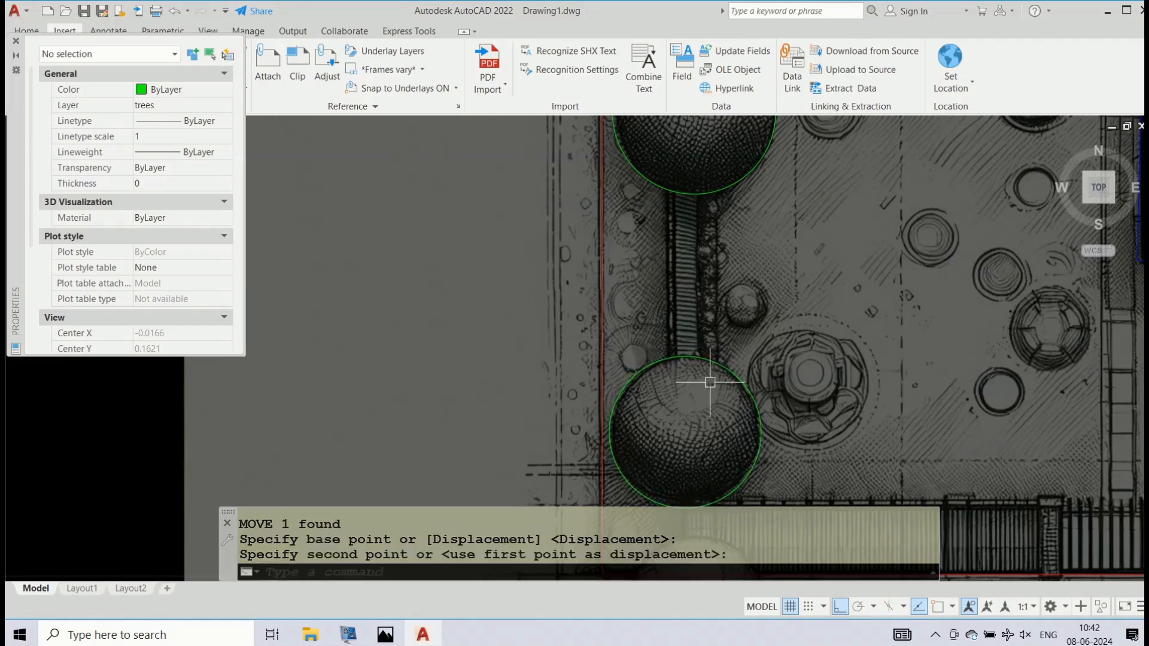
pyautogui.press('Escape')
pyautogui.press('Escape')
# - Use c3 to draw a three-point circle around the large round tree just west of the house's upper part
pyautogui.scroll(-6, 712, 383)
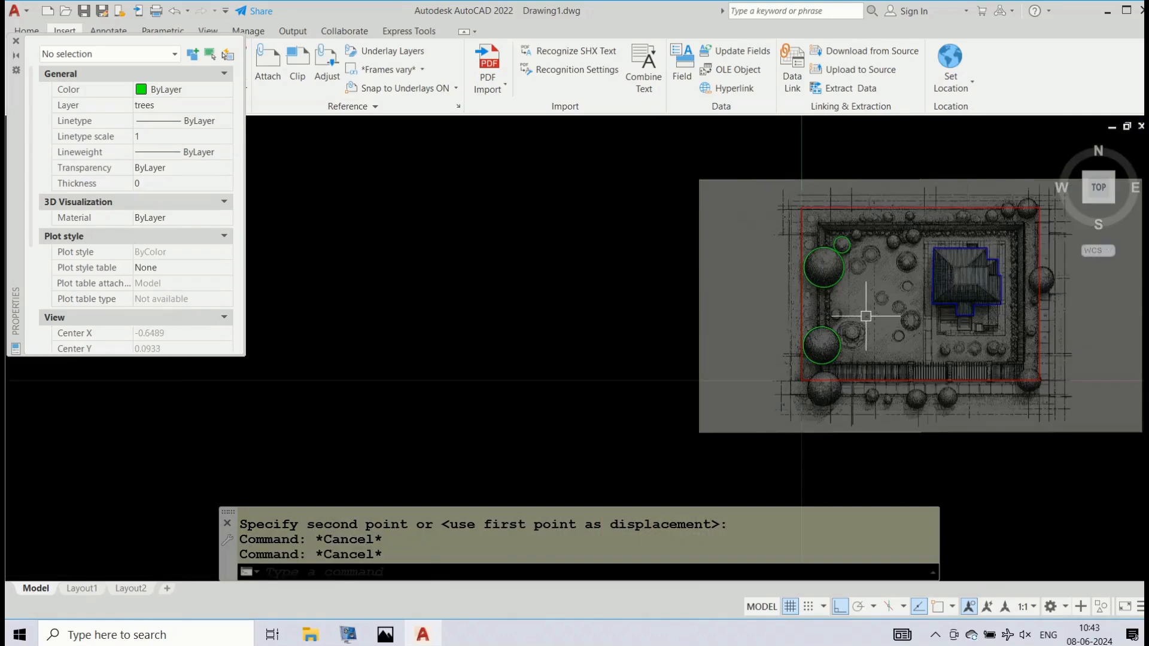
pyautogui.scroll(8, 922, 269)
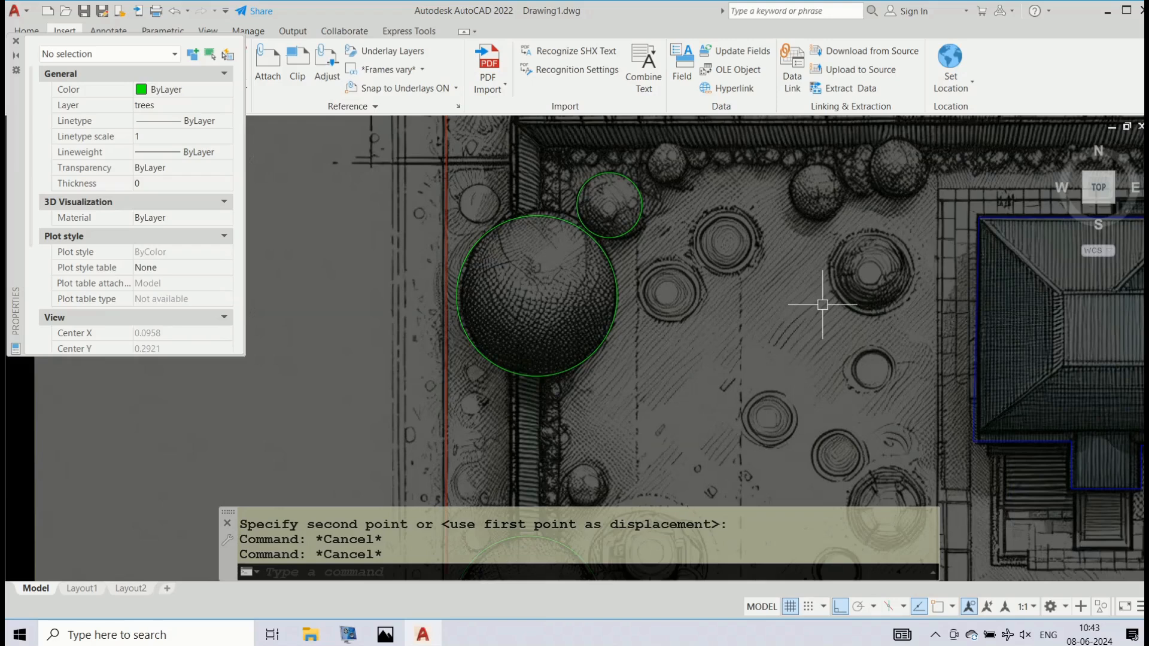
pyautogui.write('c3')
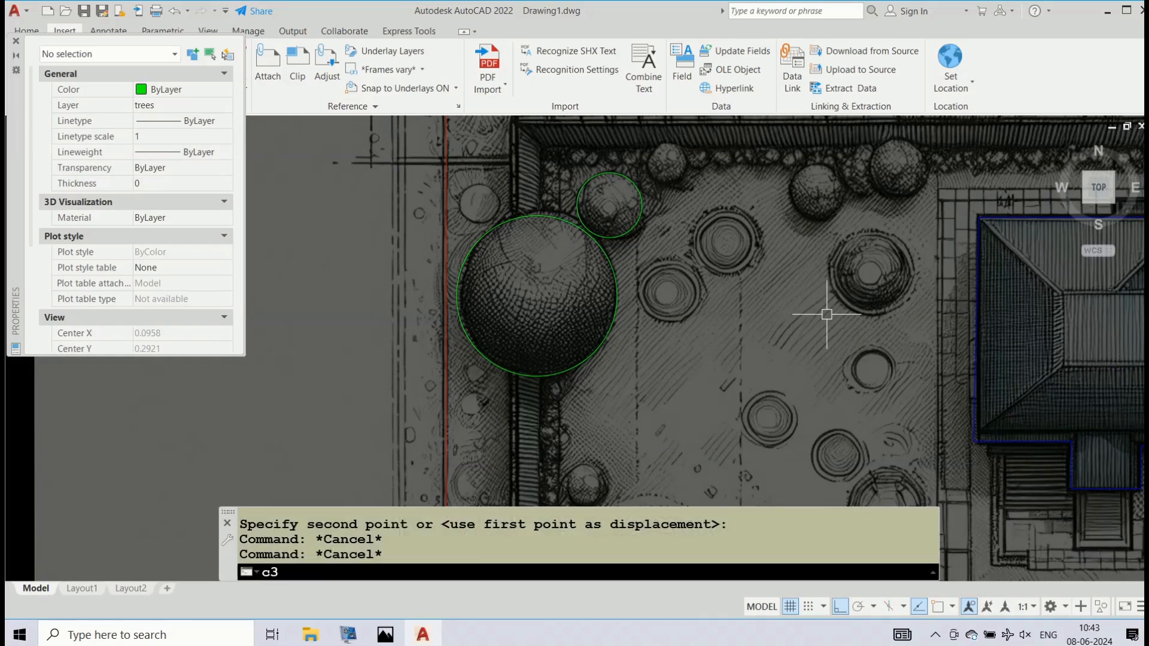
pyautogui.press('Return')
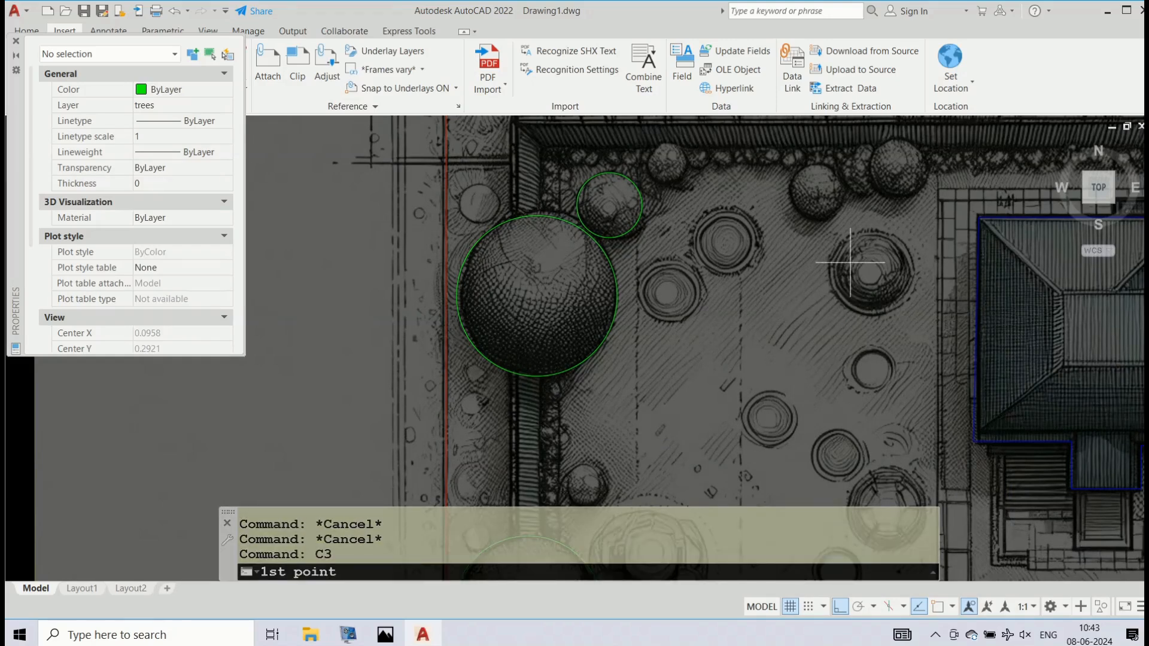
pyautogui.click(834, 252)
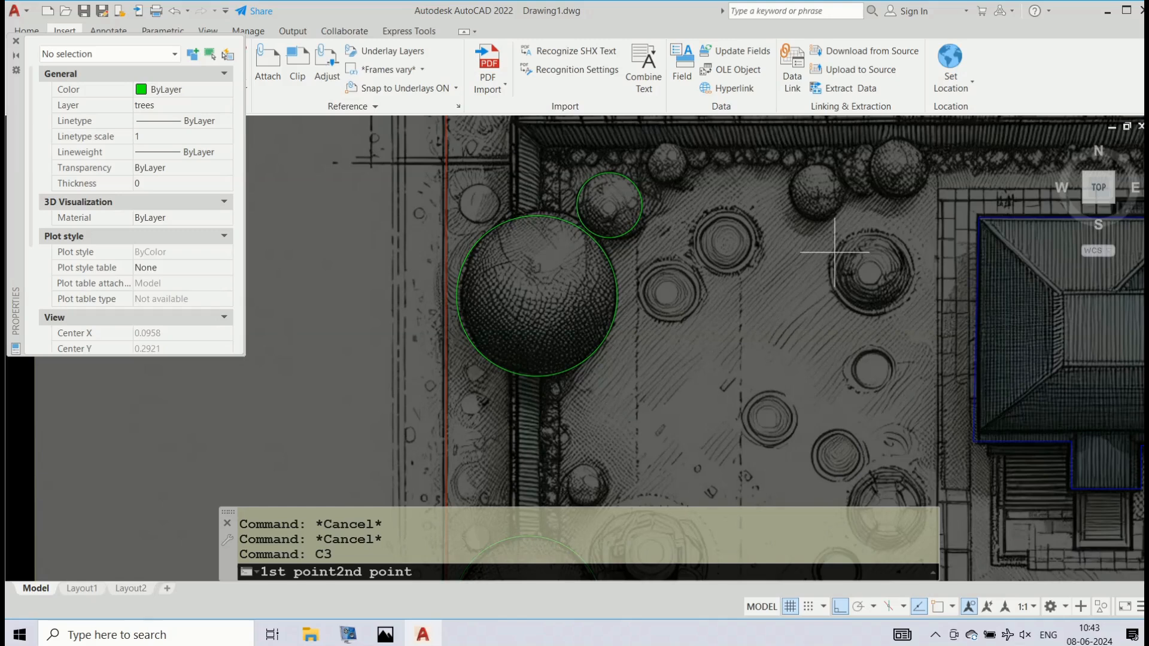
pyautogui.click(864, 314)
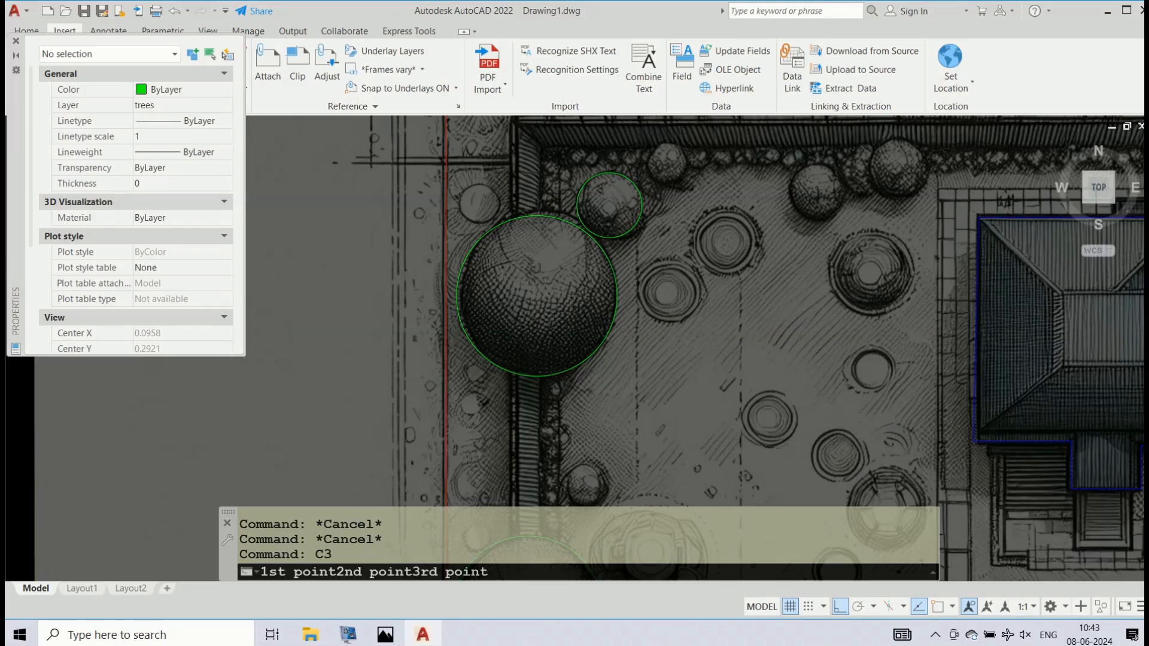
pyautogui.click(903, 236)
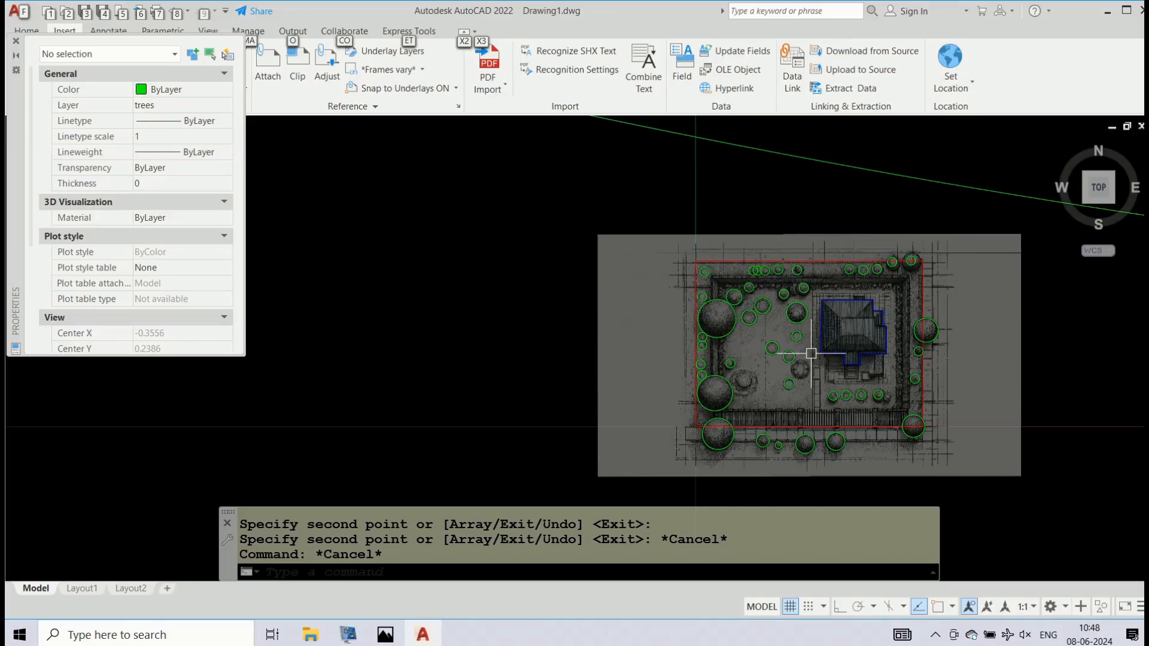
pyautogui.scroll(1, 809, 353)
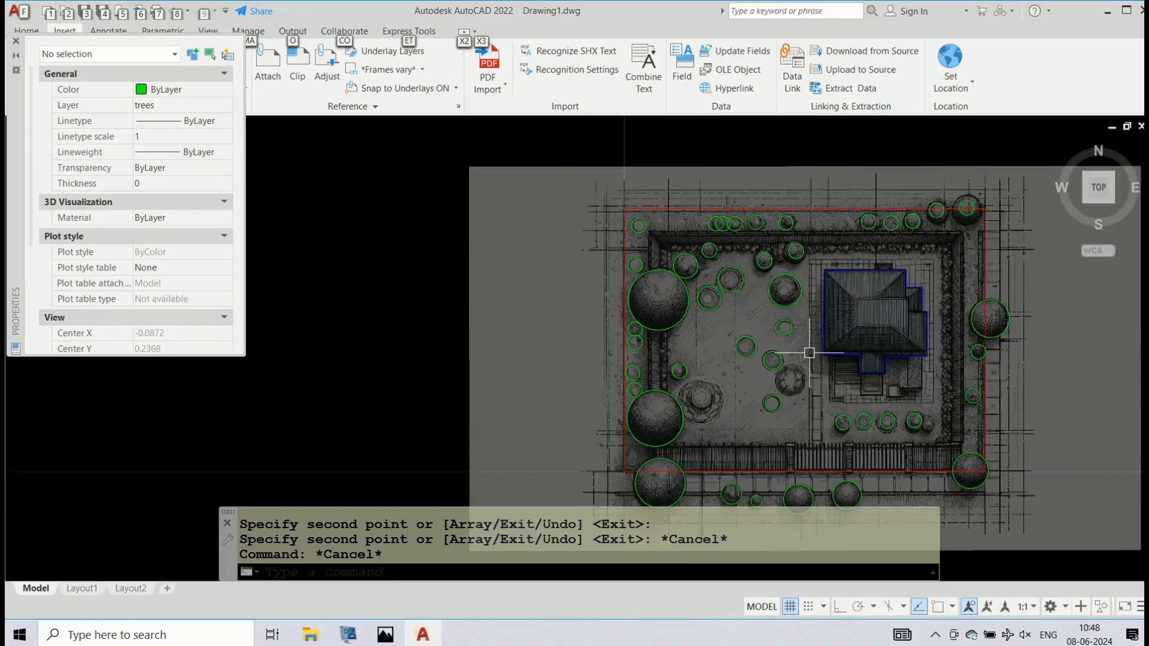
pyautogui.scroll(-1, 809, 353)
pyautogui.scroll(1, 809, 353)
pyautogui.scroll(-2, 809, 353)
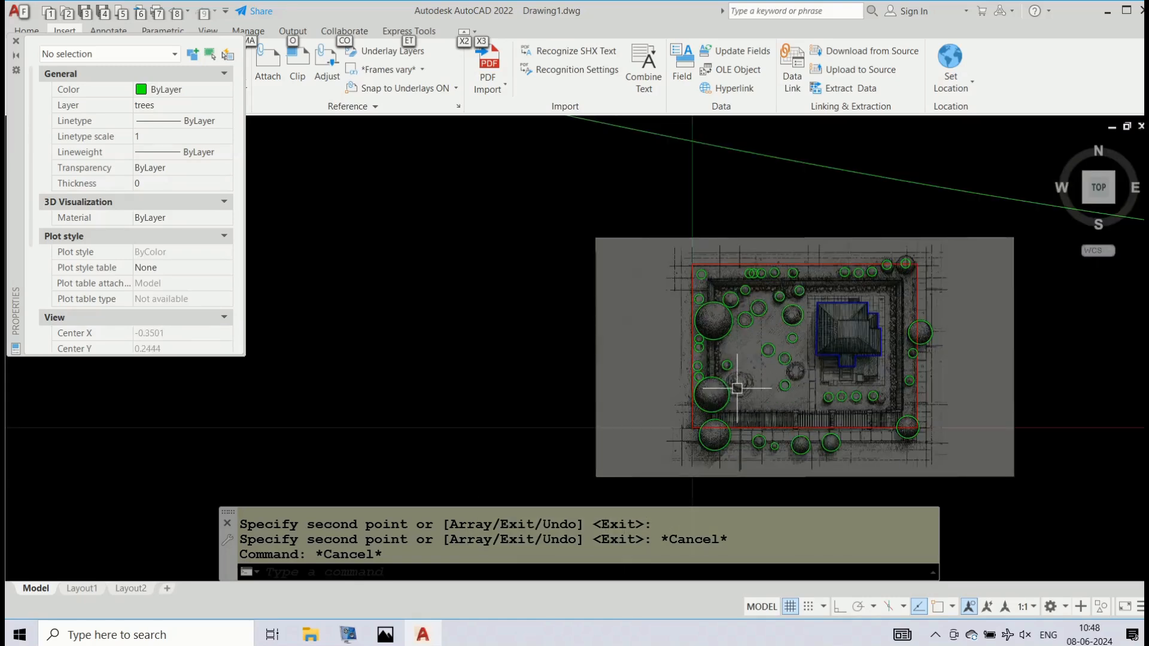
# - Create a new layer named Fountain
pyautogui.scroll(4, 741, 388)
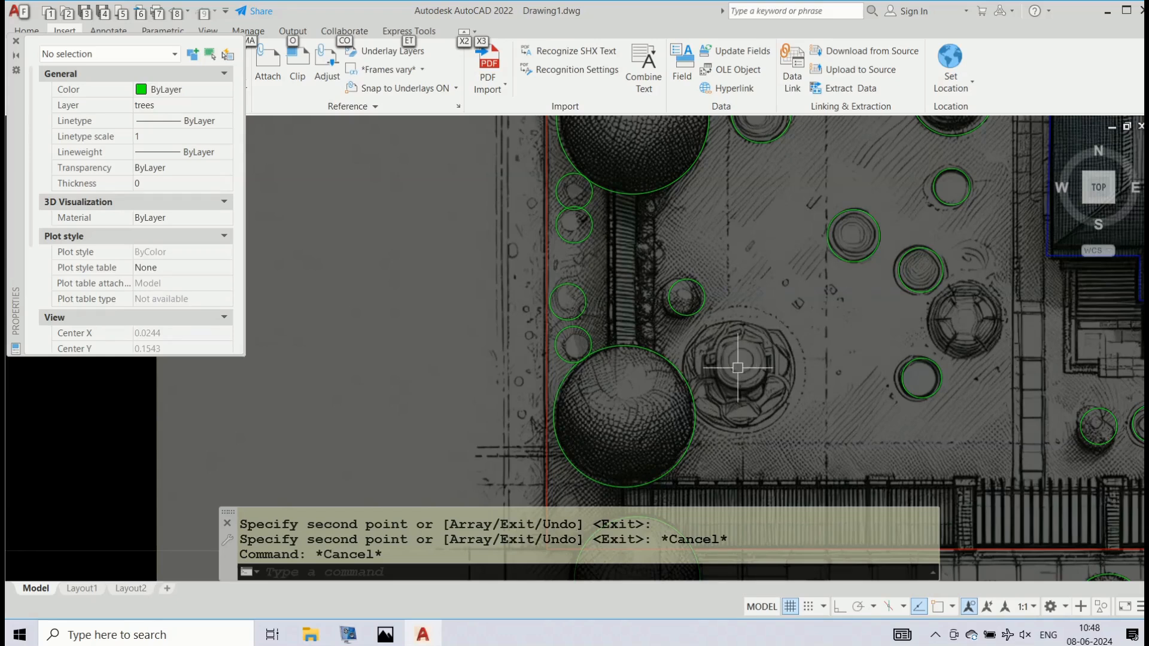
pyautogui.press('Escape')
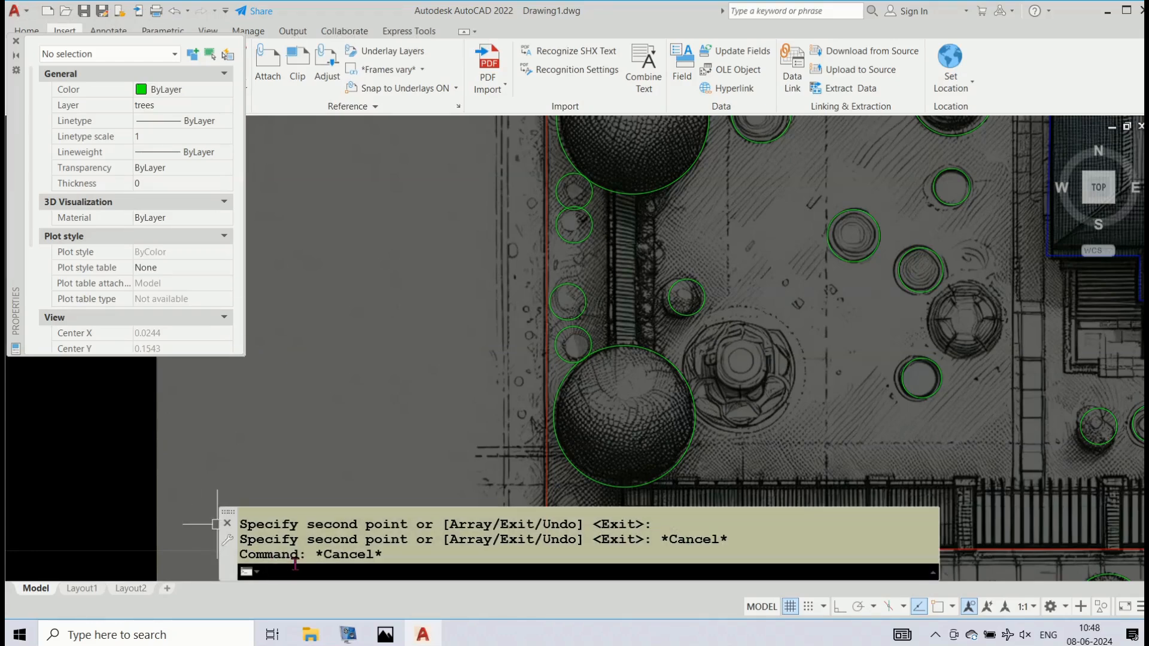
pyautogui.write('layer')
pyautogui.press('Return')
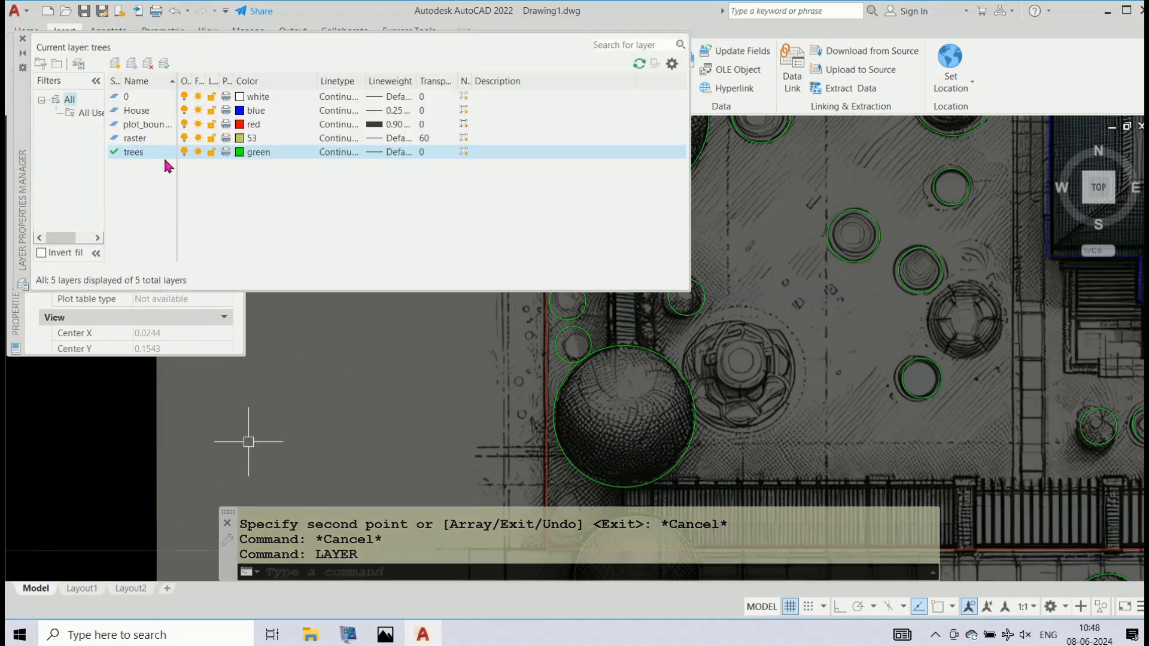
pyautogui.rightClick(264, 221)
pyautogui.click(327, 273)
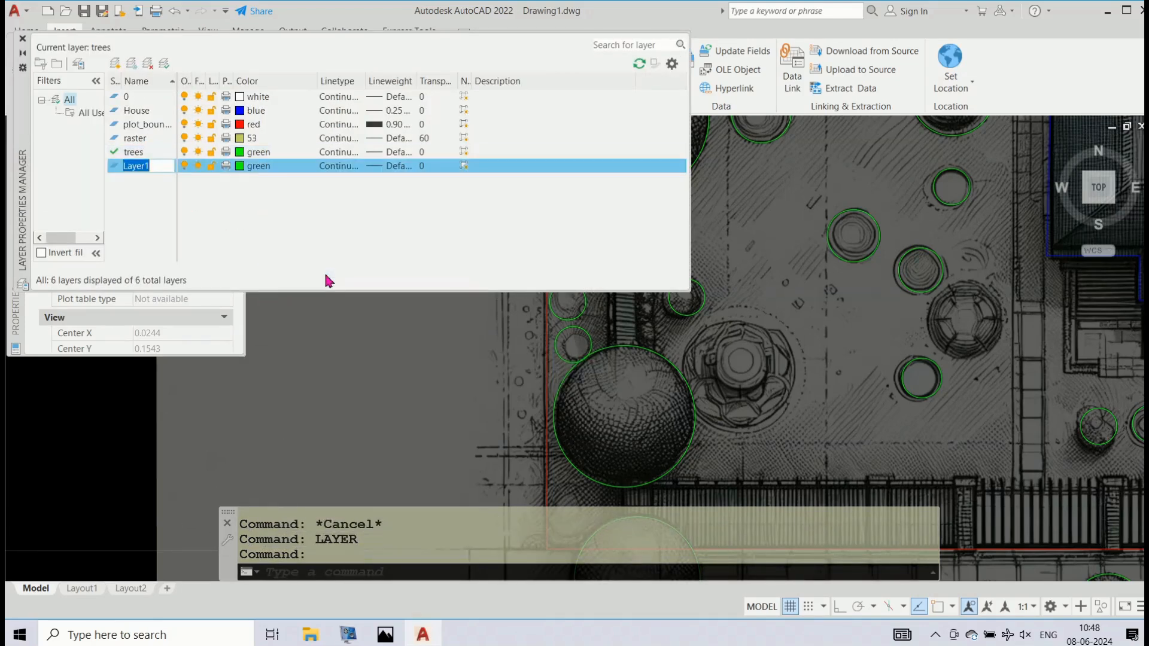
pyautogui.write('F')
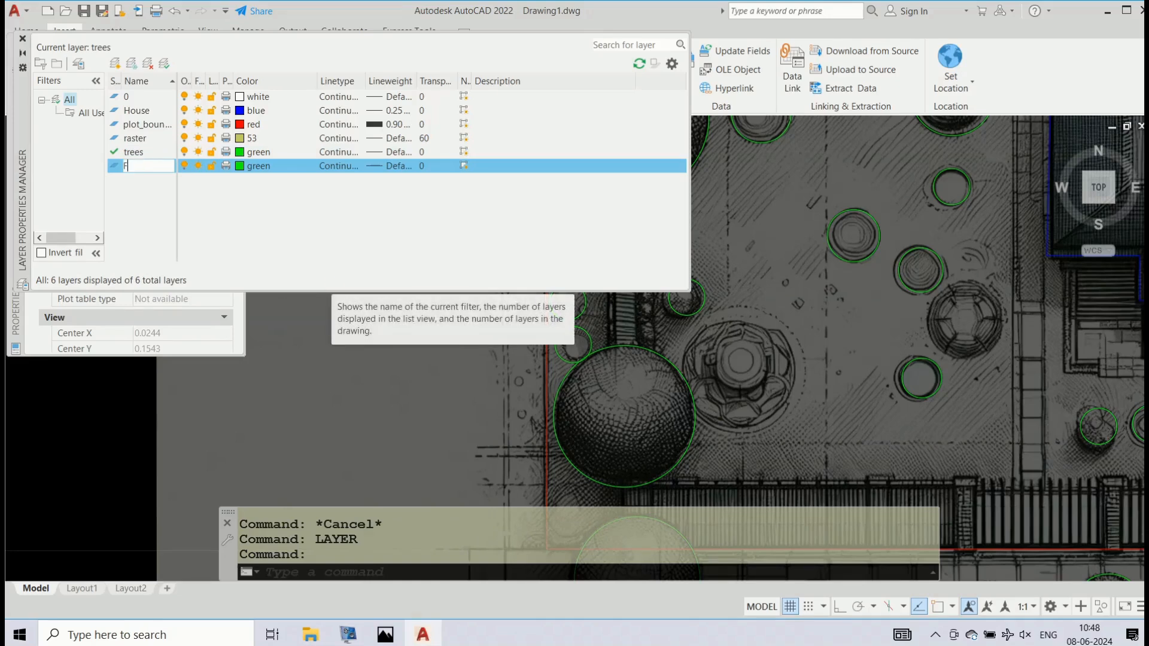
pyautogui.write('ountain')
pyautogui.press('Return')
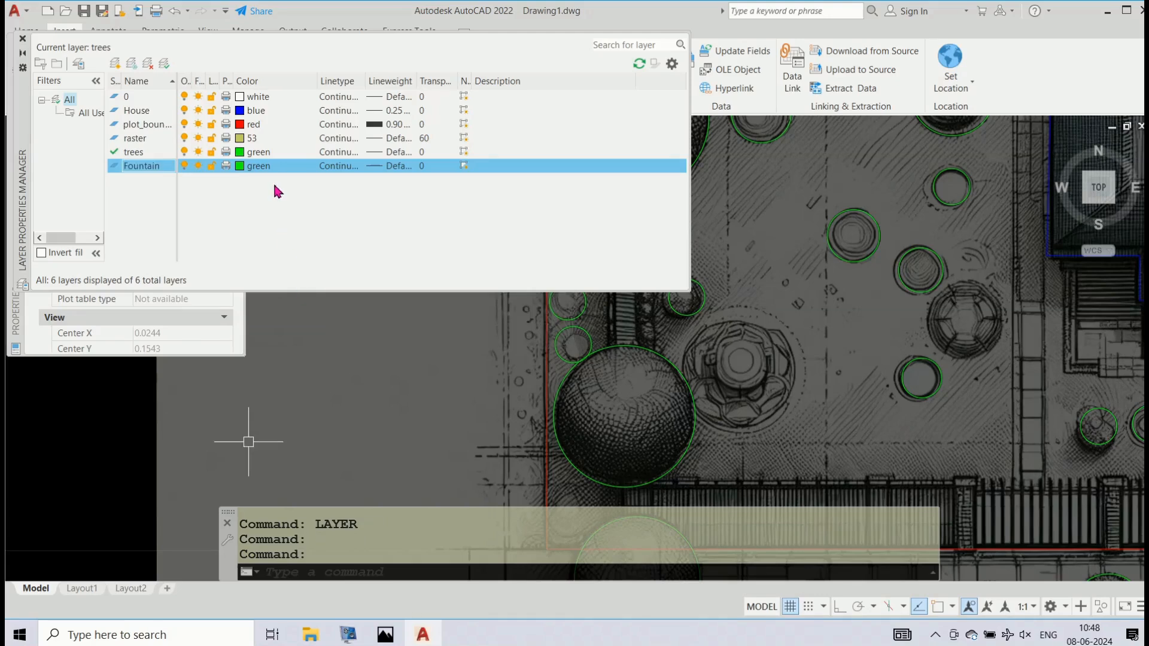
# - Set the Fountain layer's color to cyan and make it the current layer
pyautogui.click(260, 167)
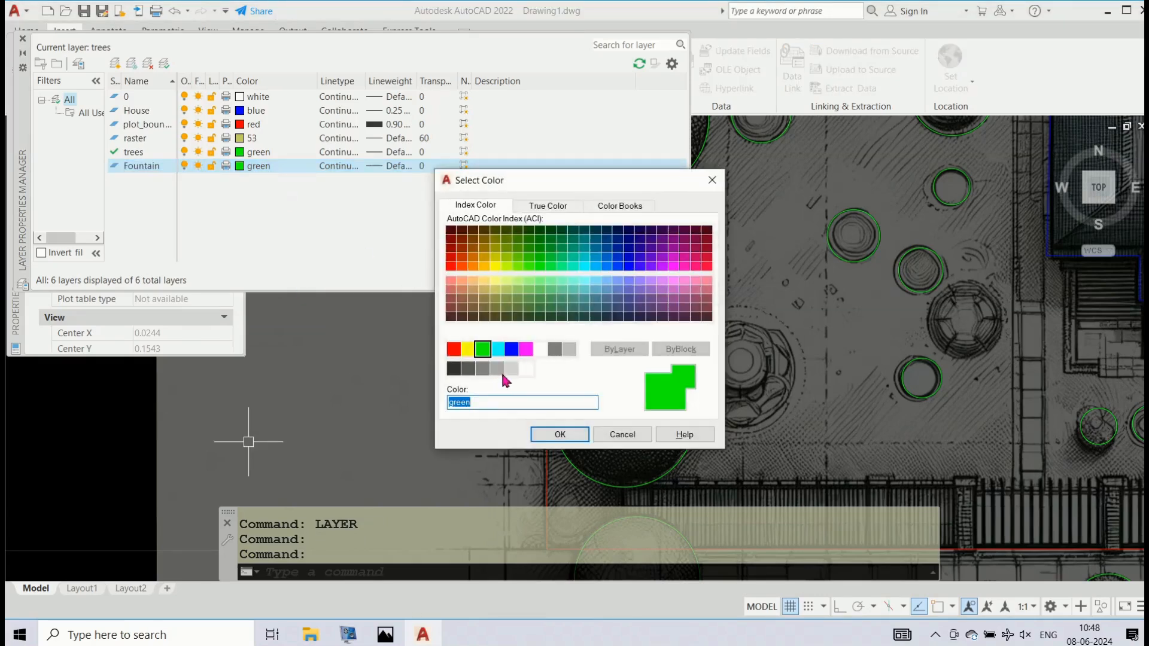
pyautogui.click(527, 352)
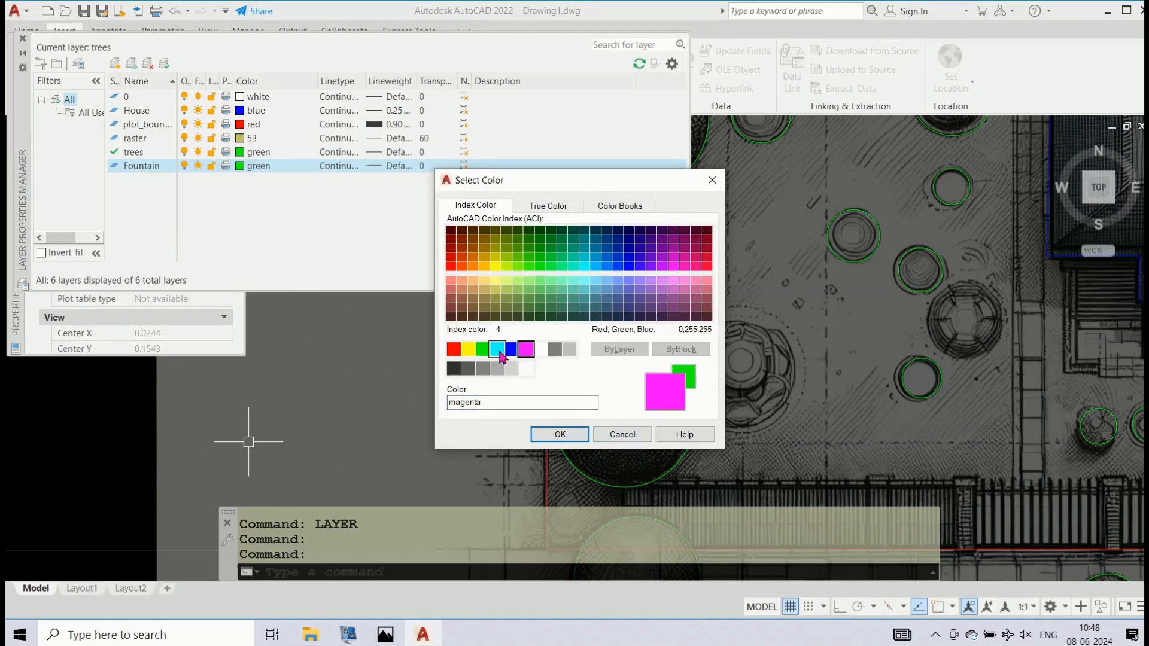
pyautogui.click(498, 350)
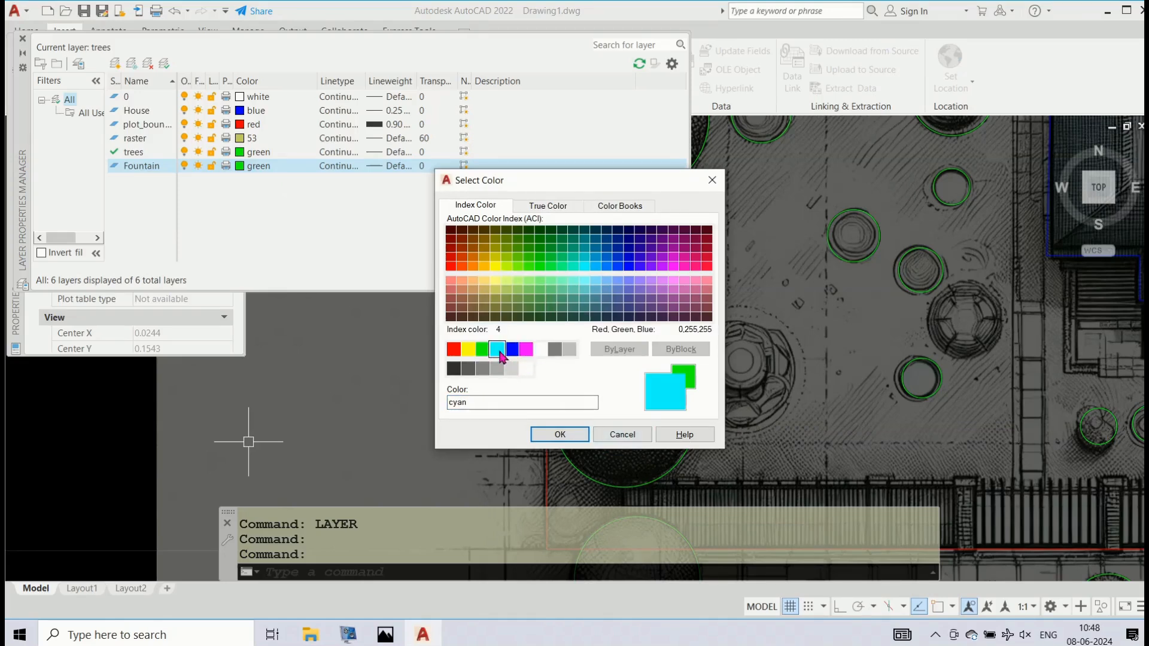
pyautogui.click(573, 435)
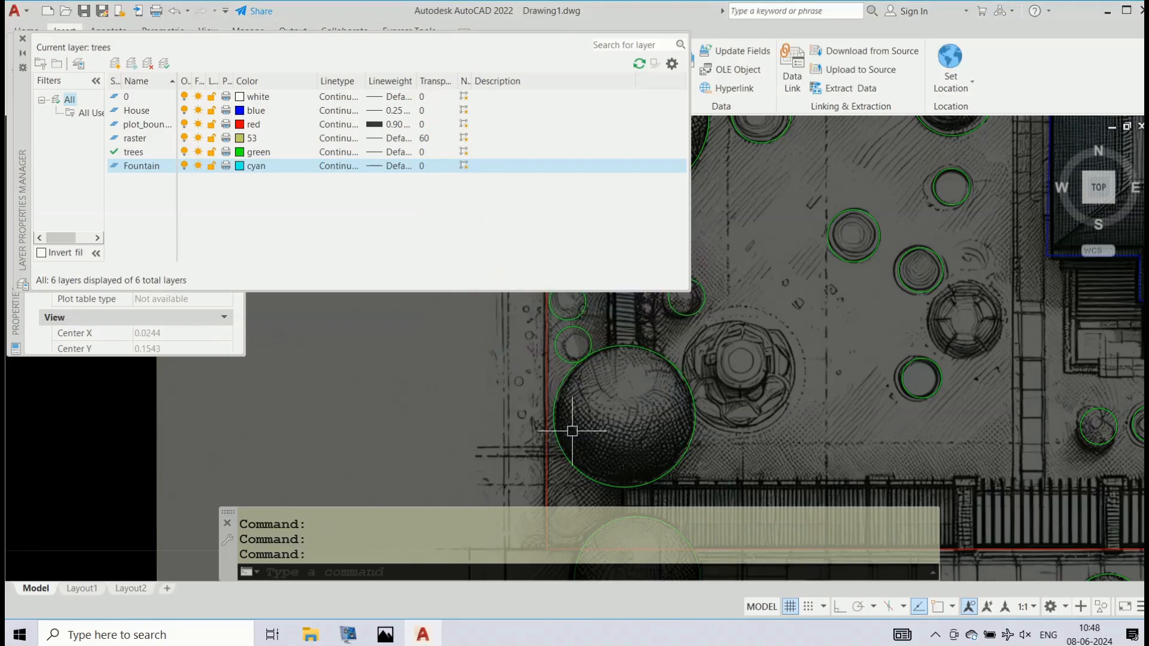
pyautogui.rightClick(152, 171)
pyautogui.click(184, 212)
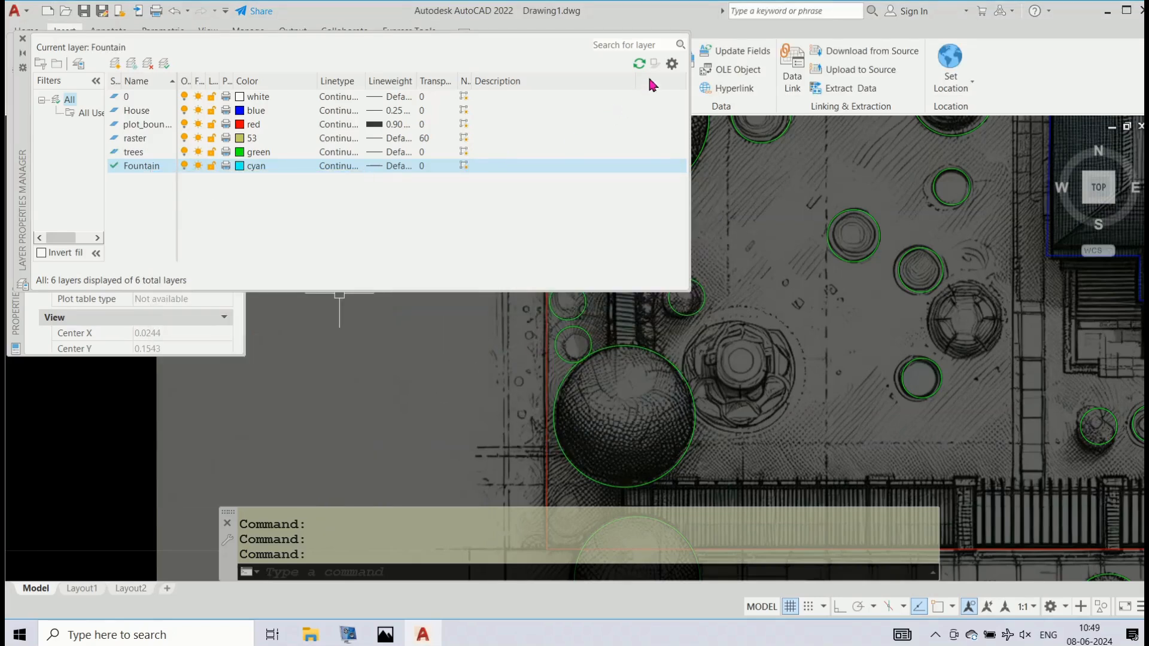
pyautogui.click(23, 38)
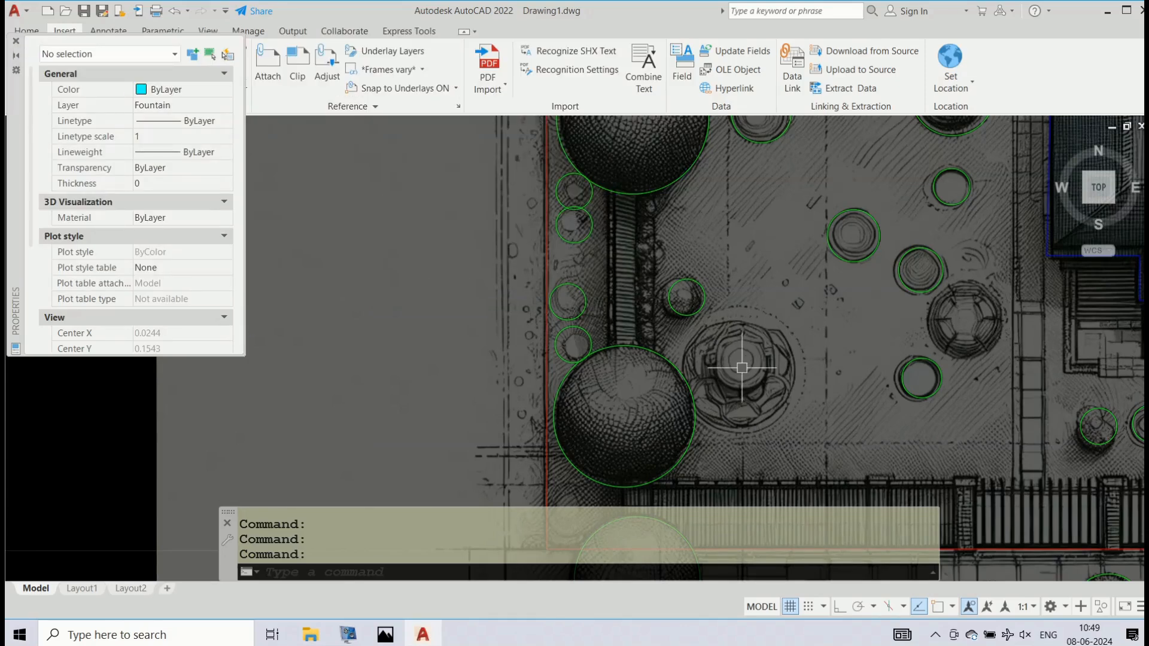
# - Draw a circle from the center of the fountain beside the large lower-left tree out to the fountain's outer edge
pyautogui.write('c')
pyautogui.press('Return')
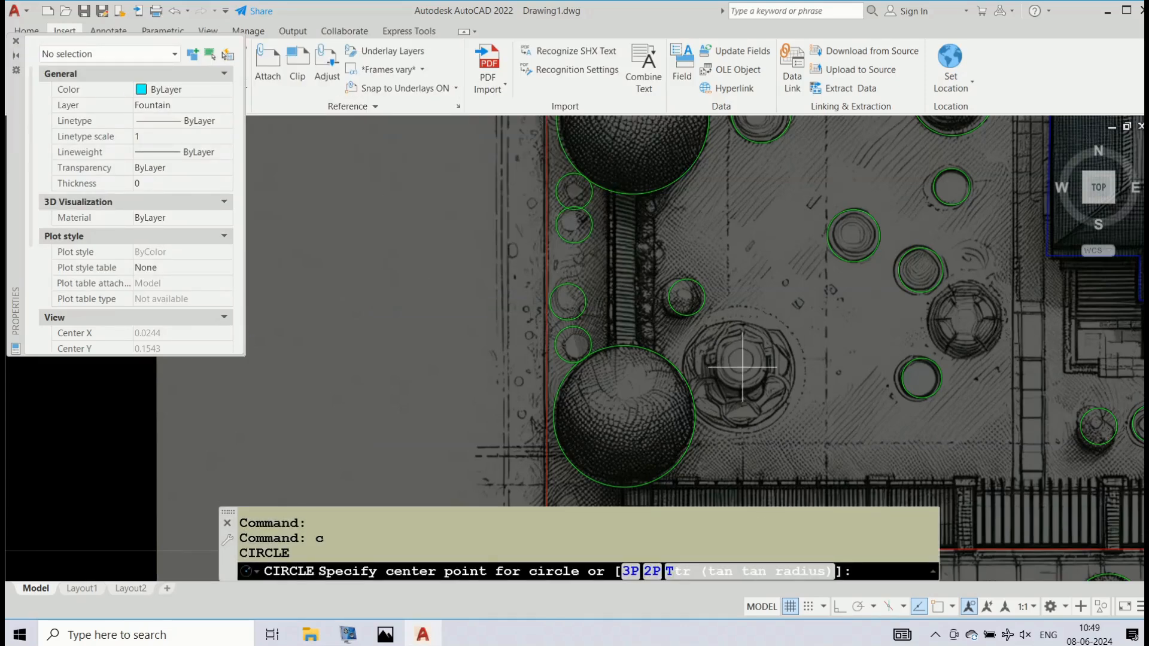
pyautogui.click(744, 362)
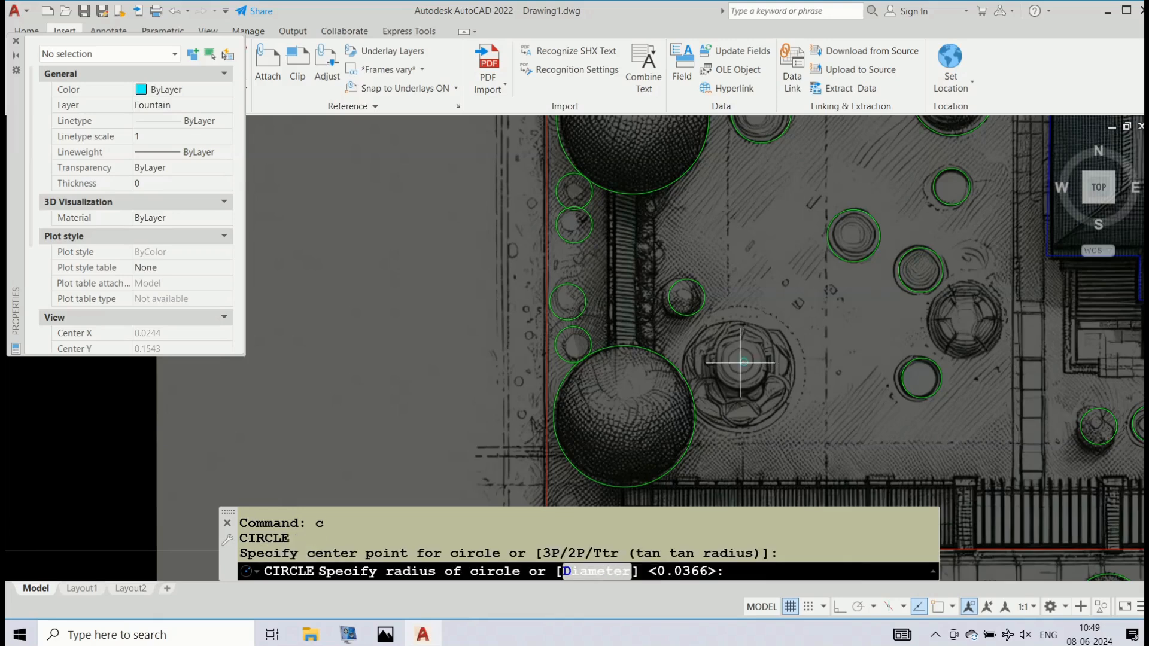
pyautogui.click(702, 404)
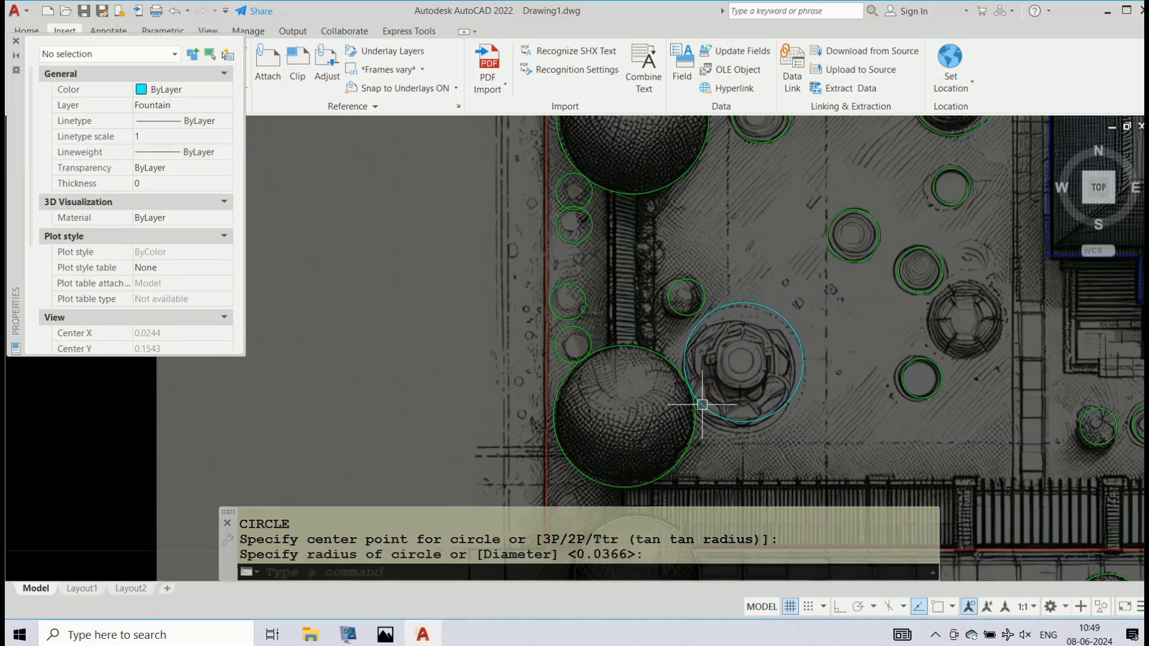